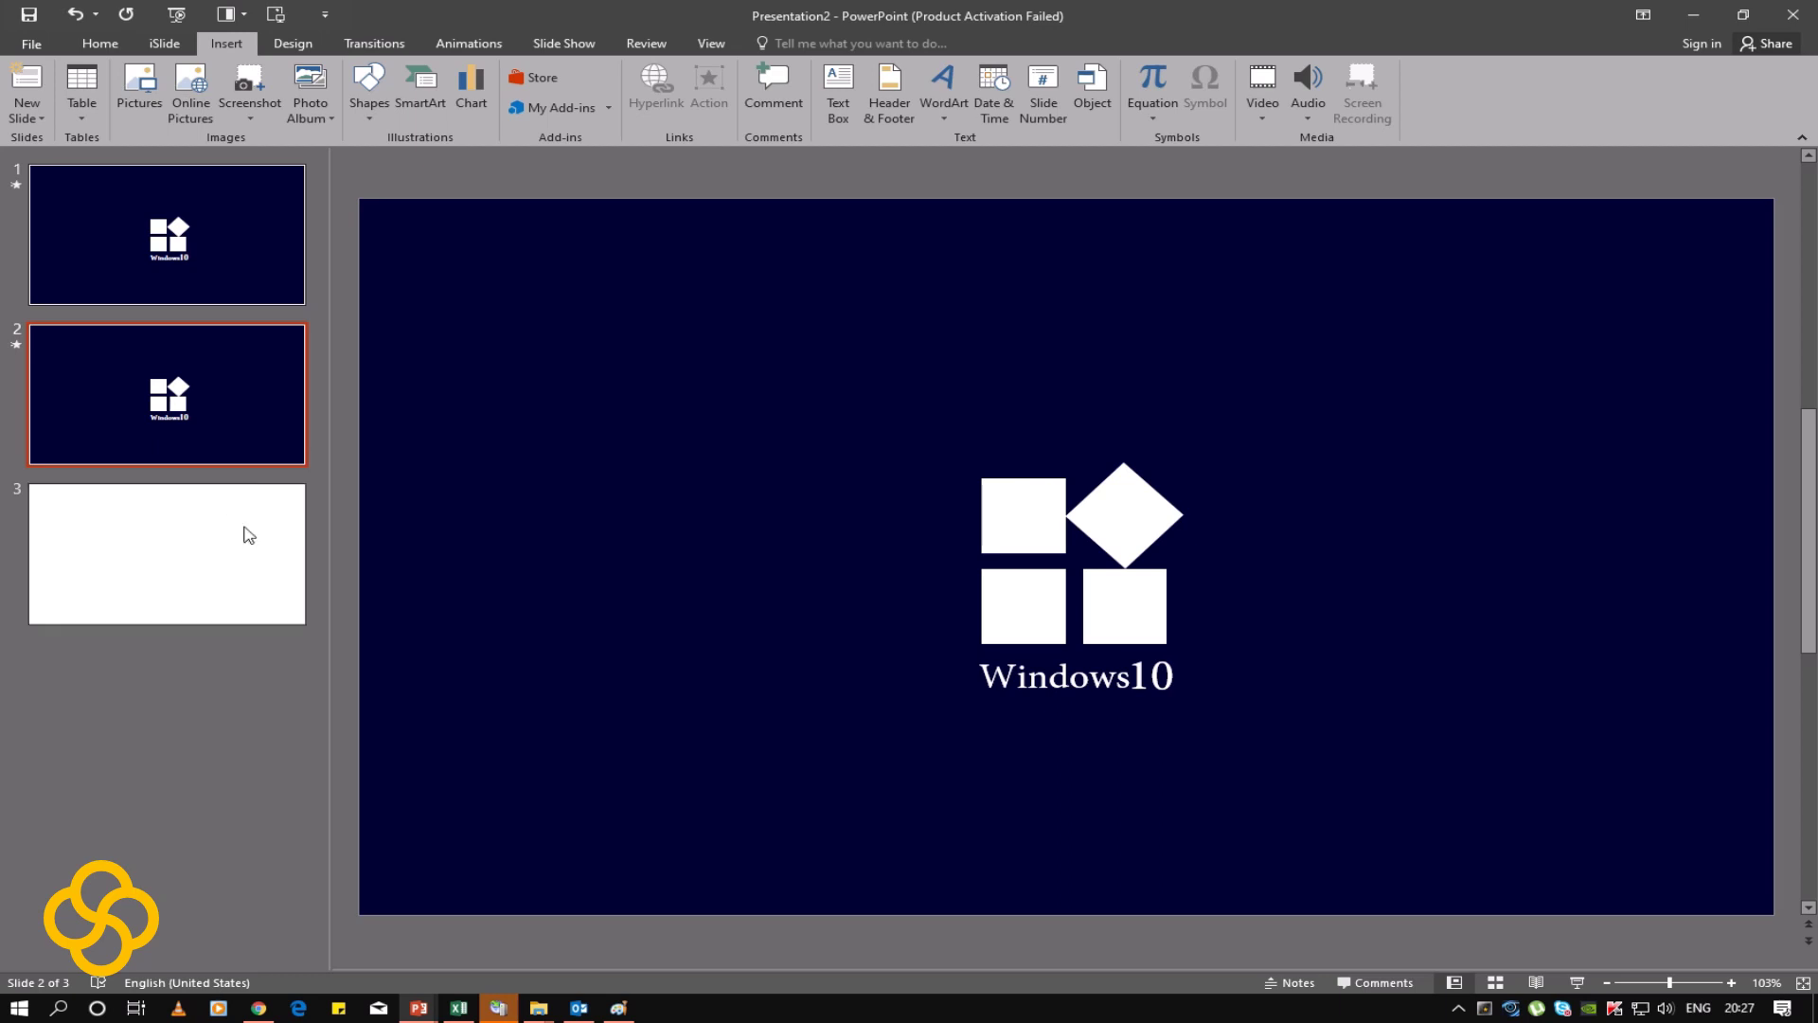
Step: Delete both the title and content placeholders from slide 3
click(195, 577)
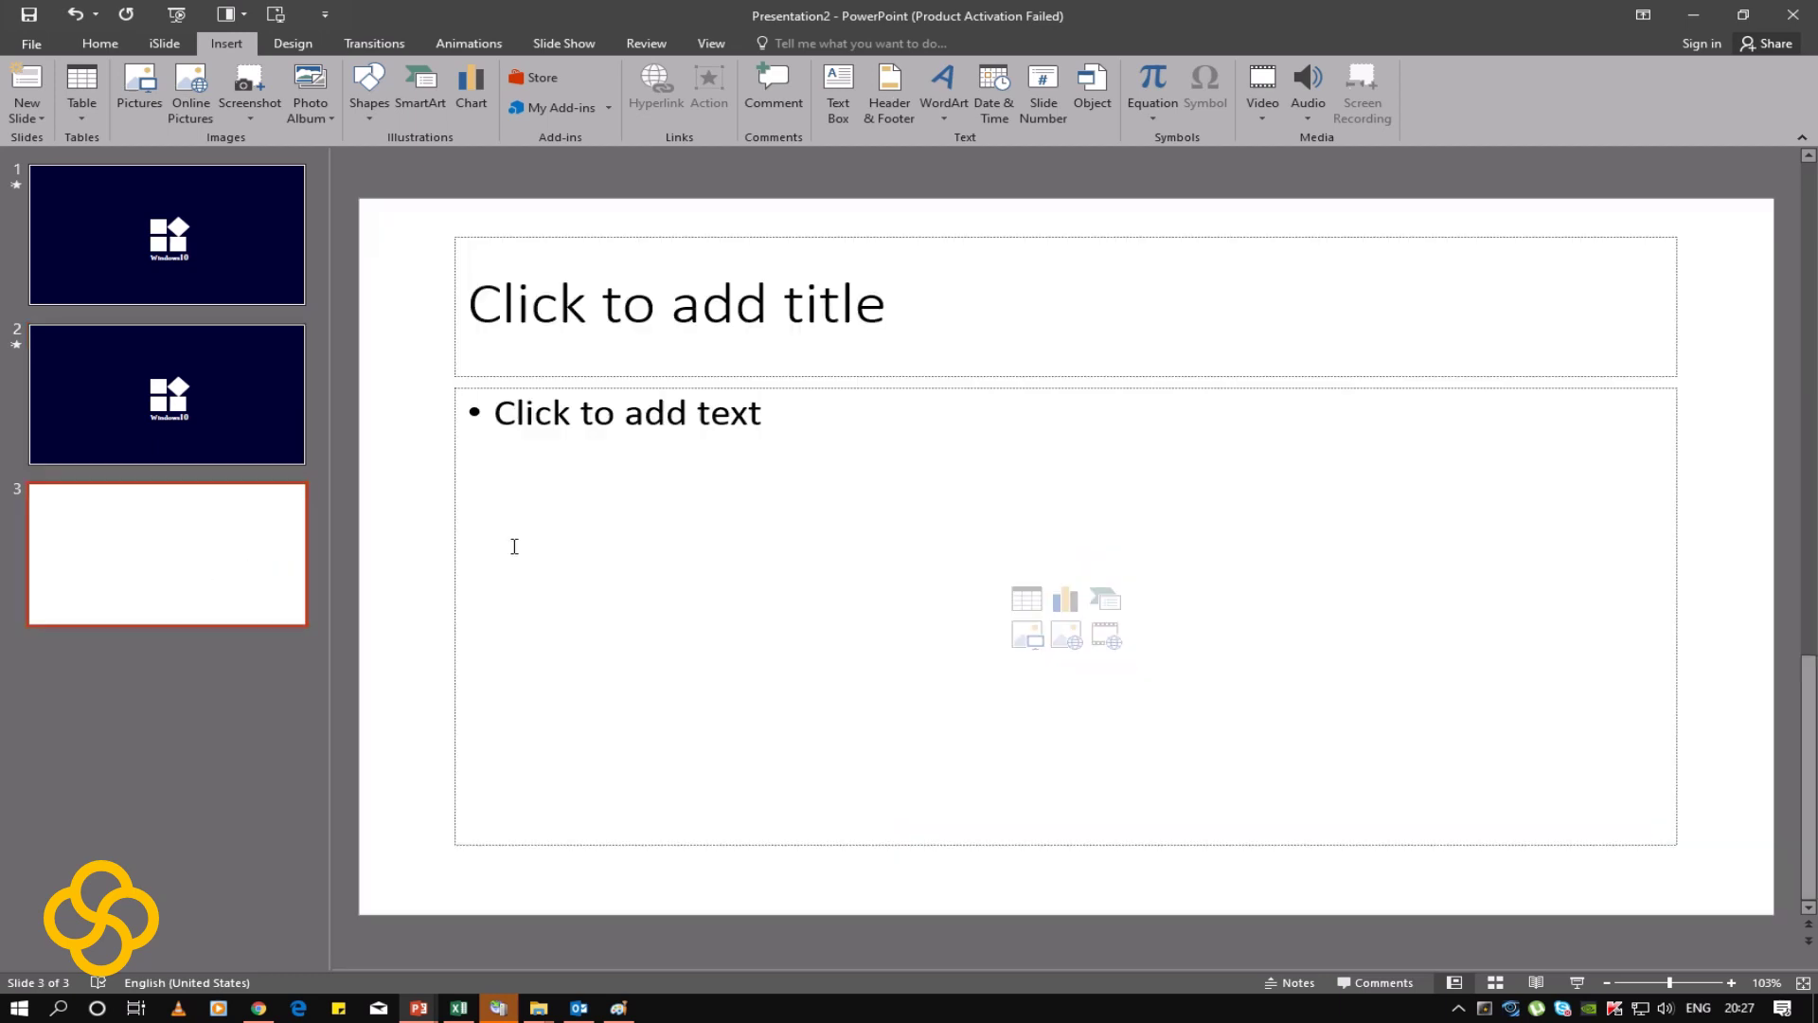
drag(435, 232, 1610, 884)
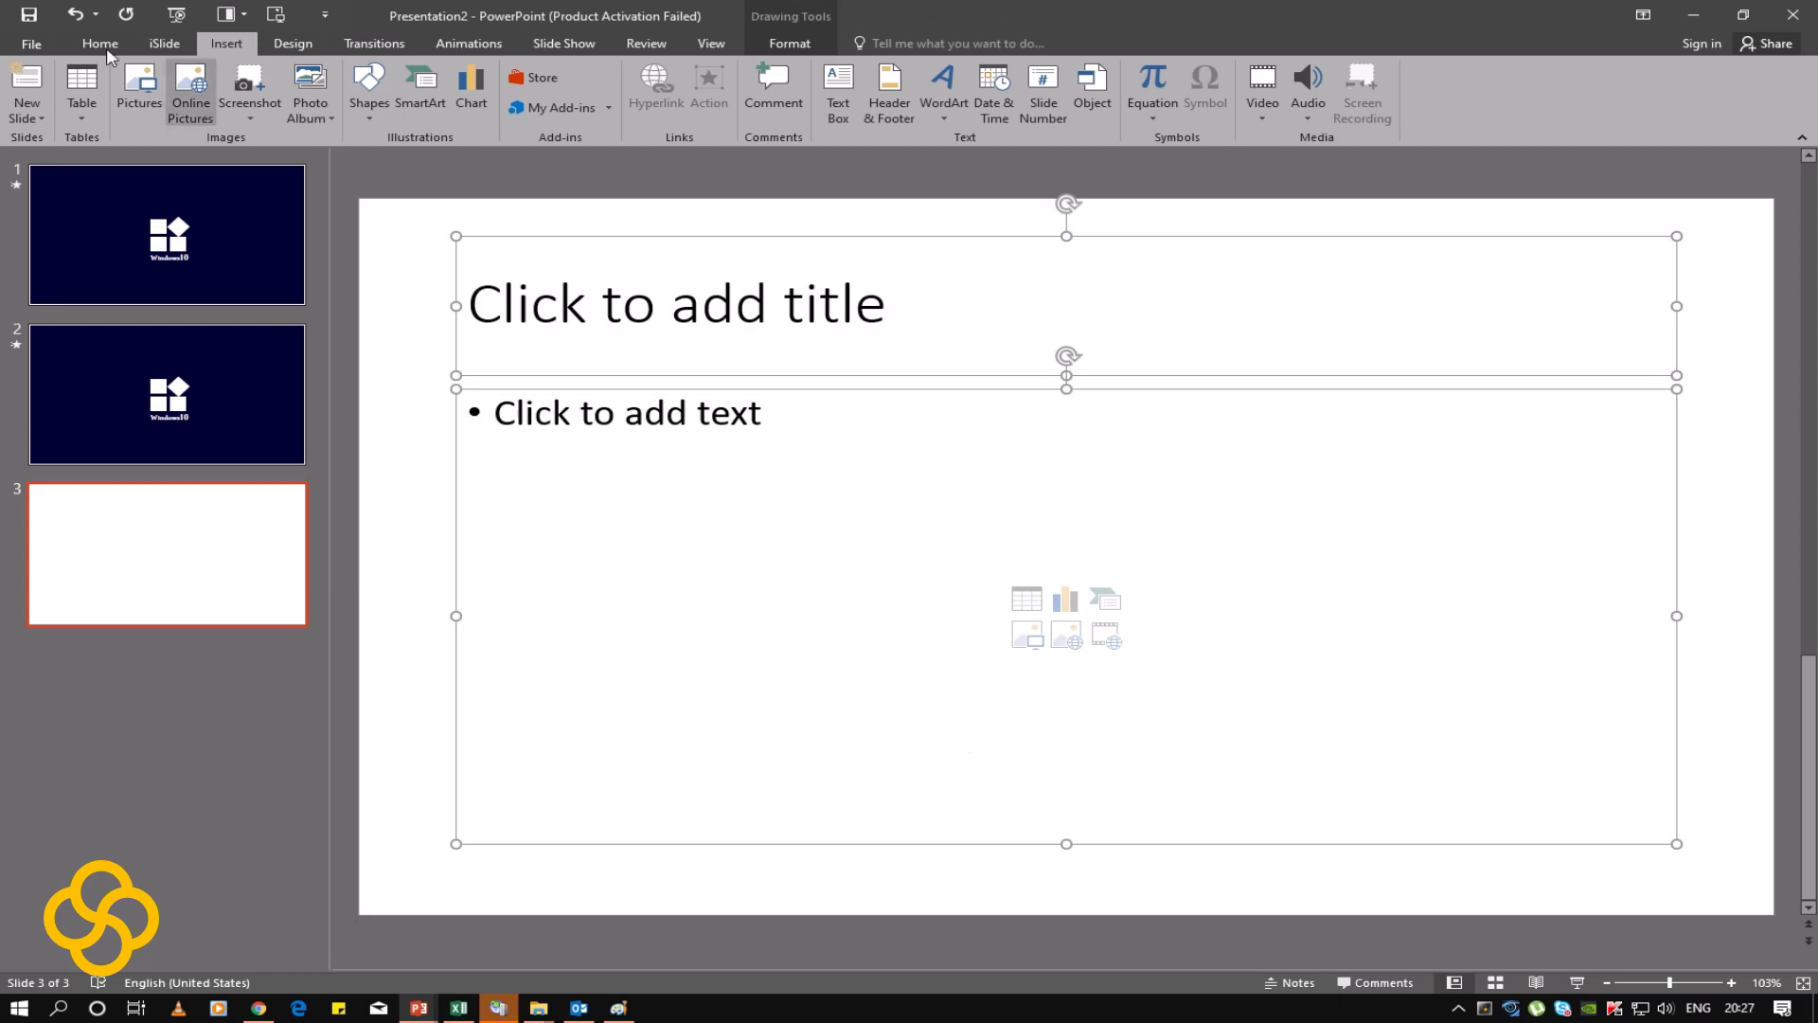
click(101, 44)
click(1229, 69)
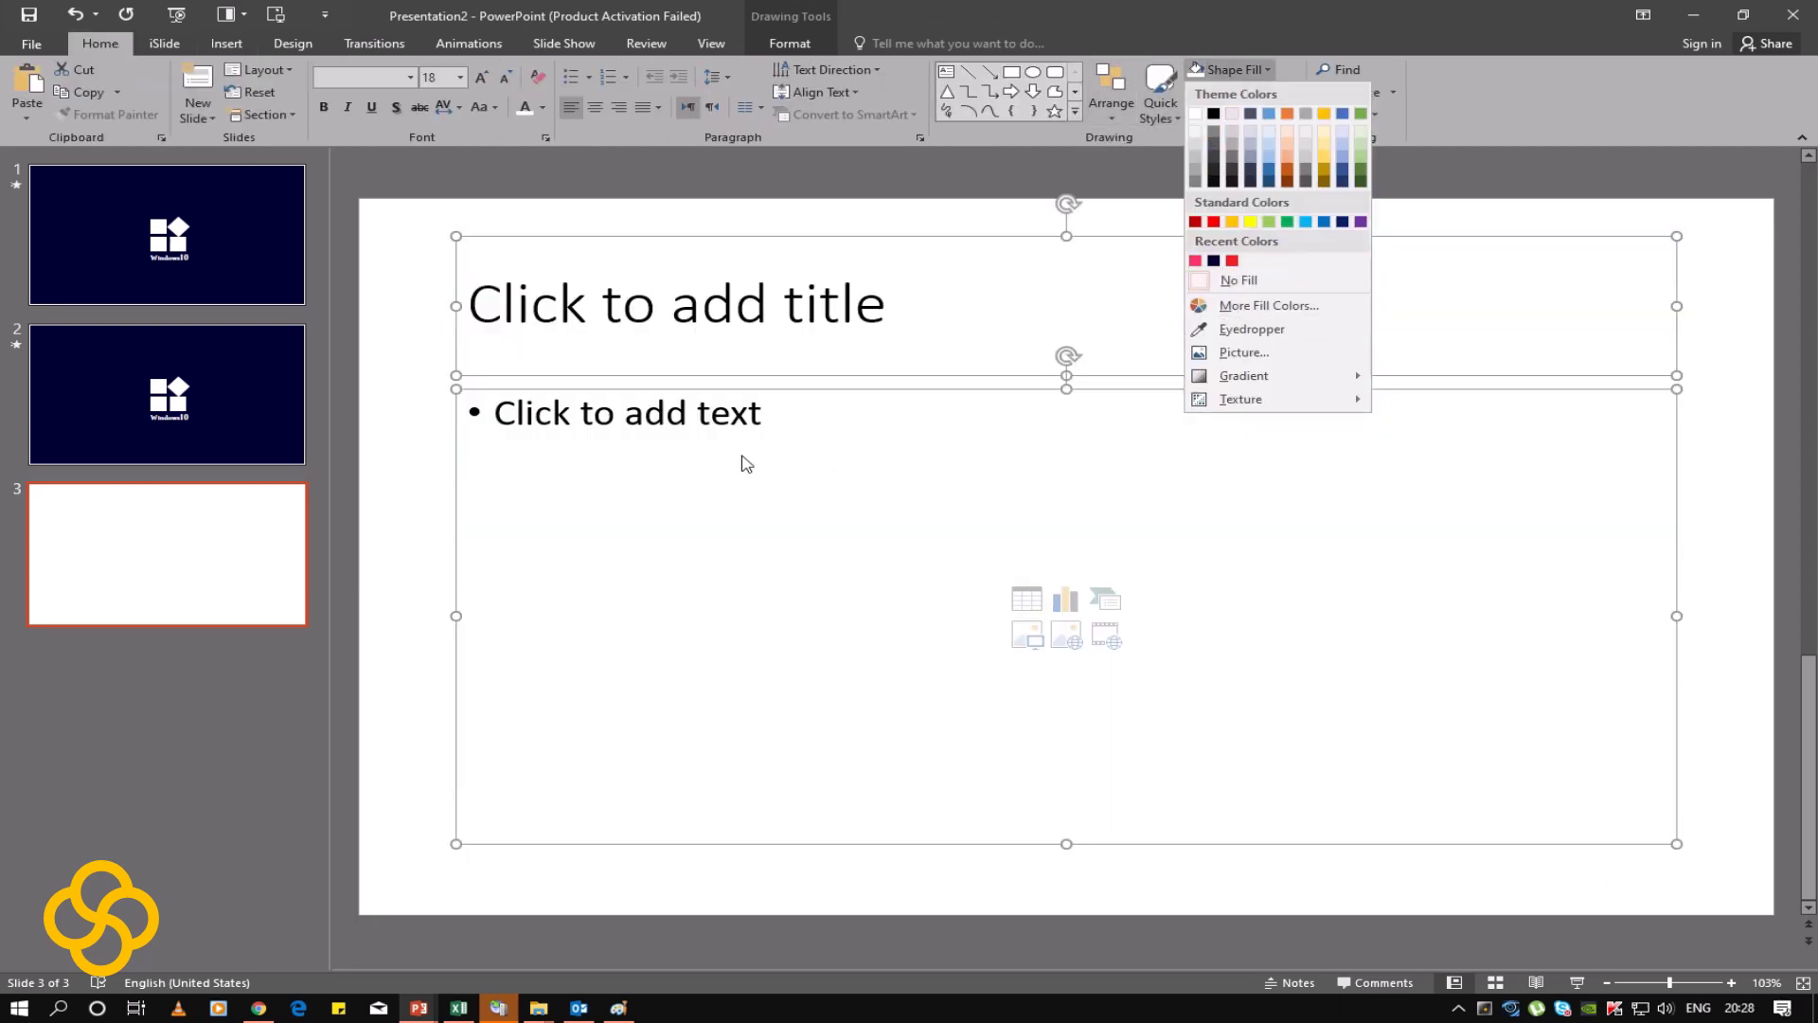
click(784, 370)
right_click(785, 370)
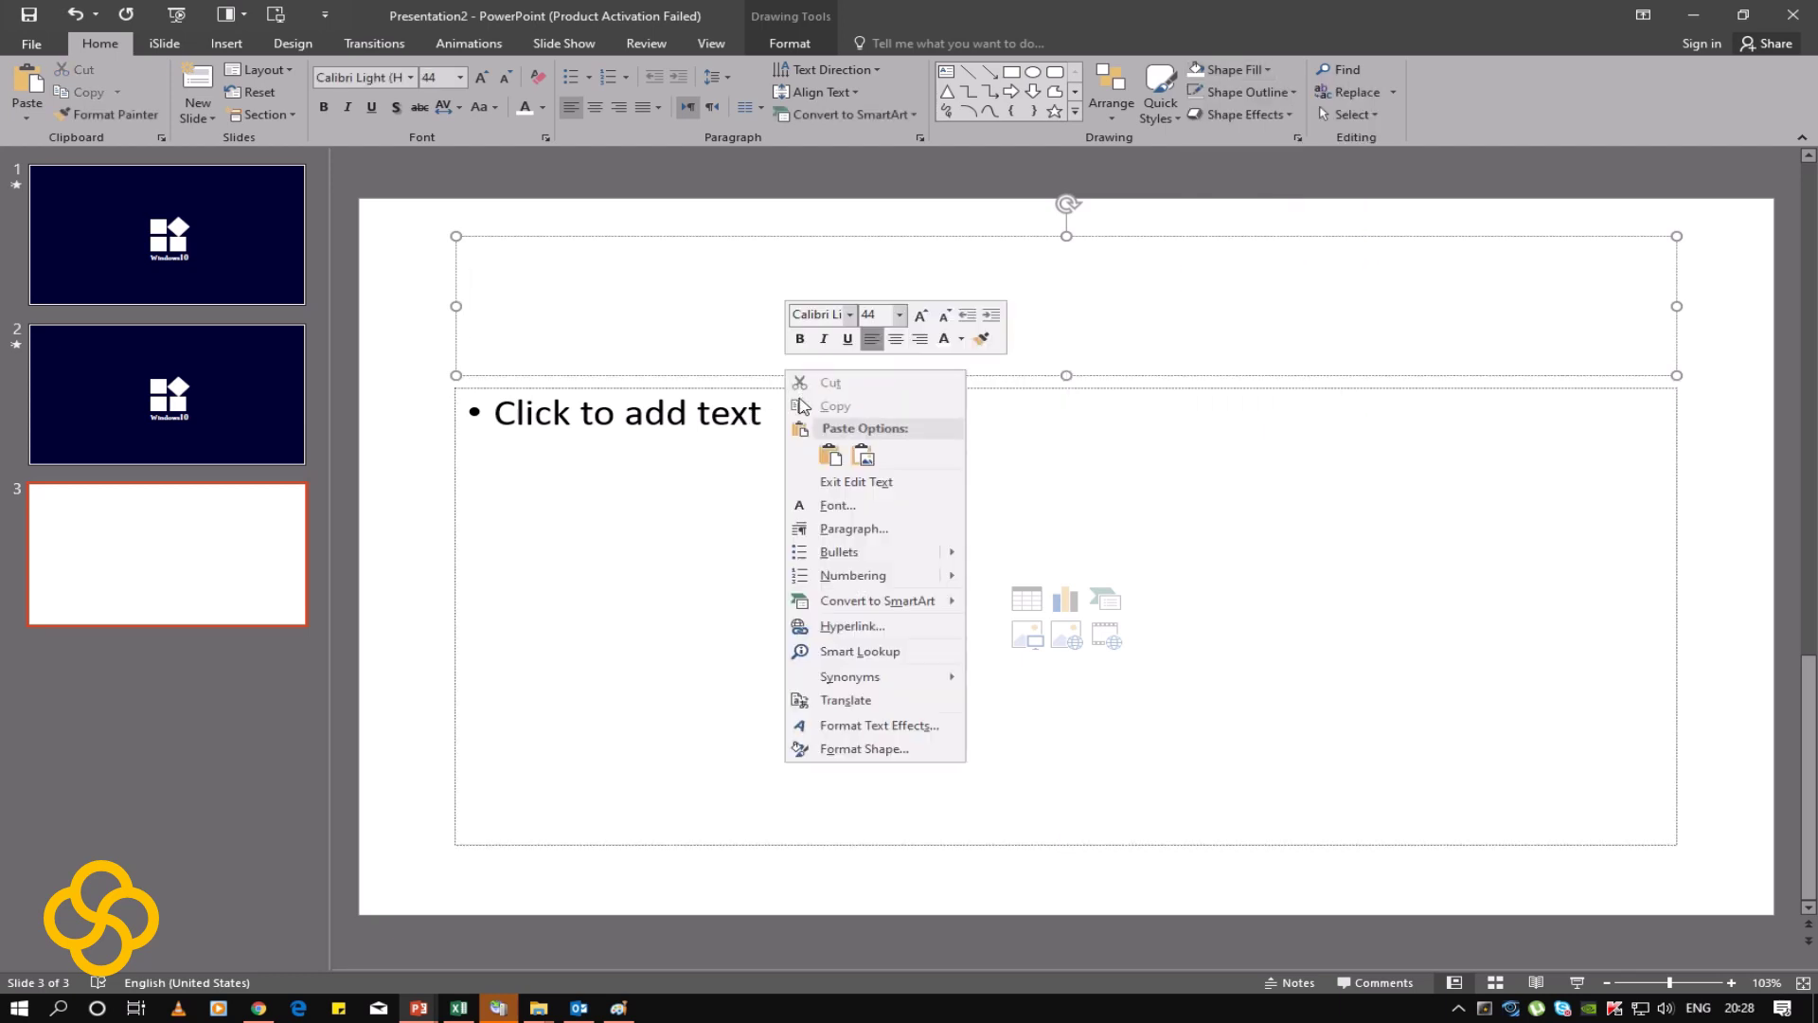
key(Escape)
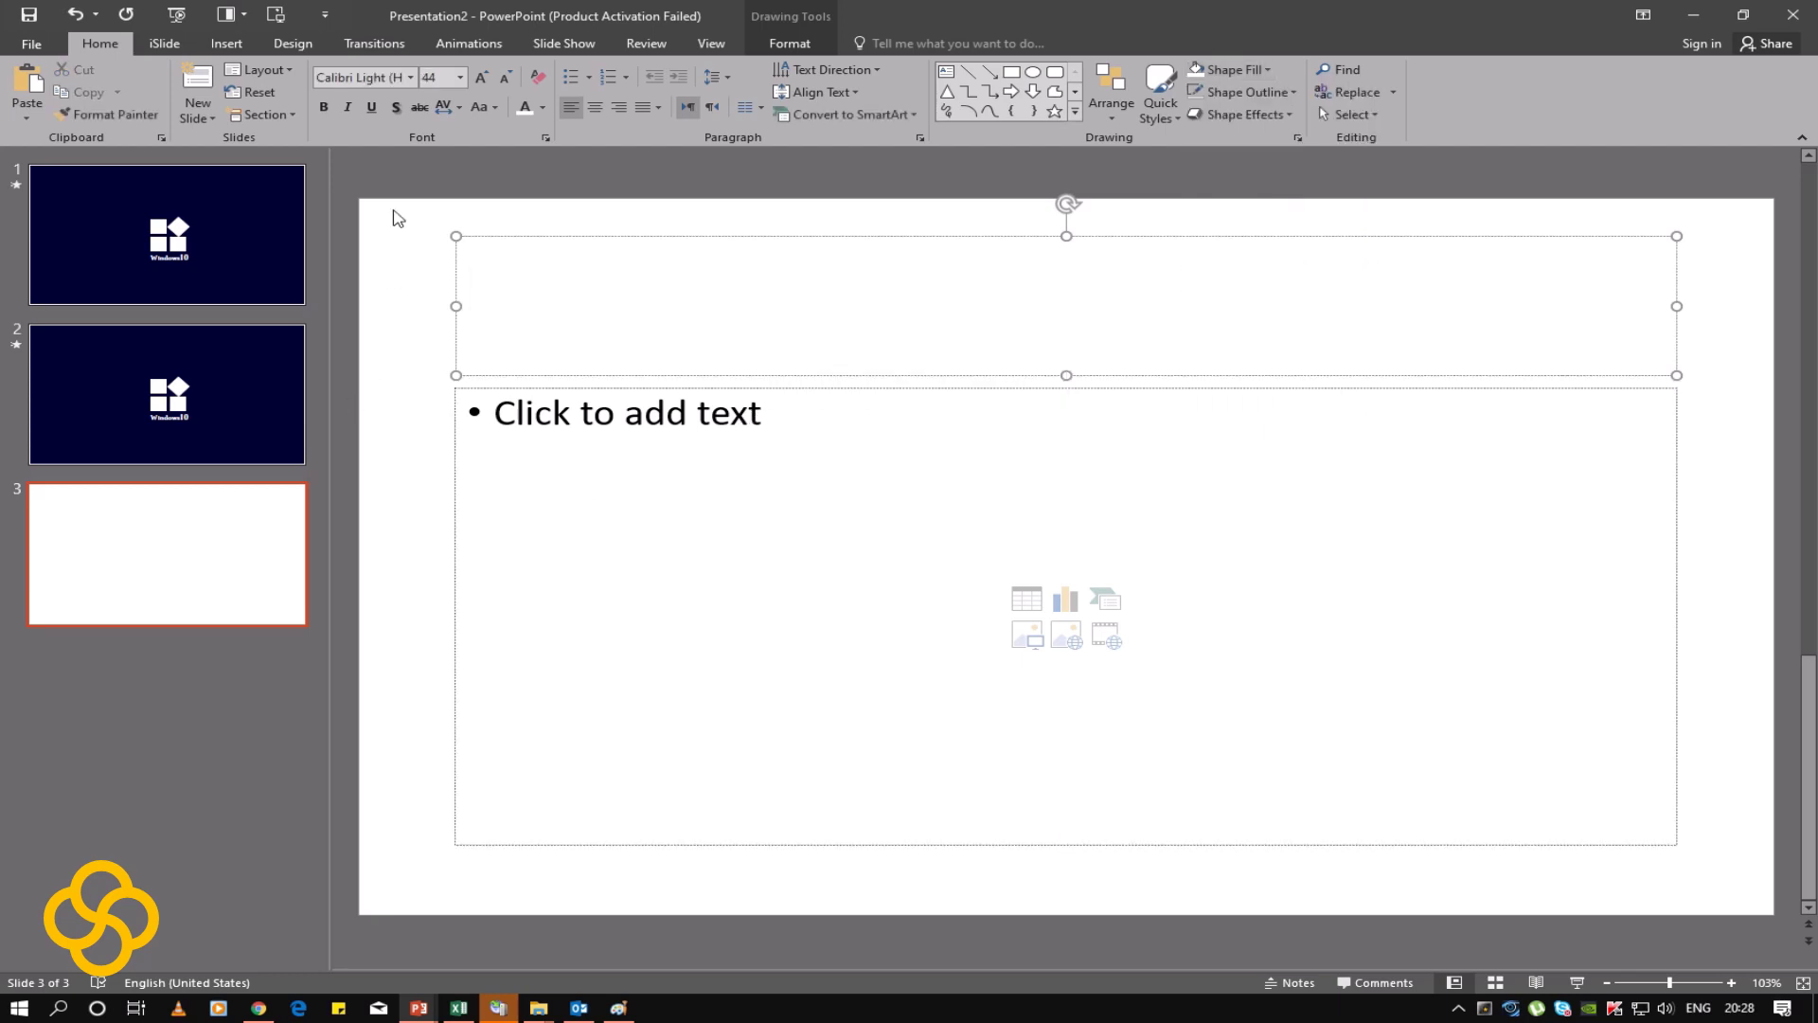
drag(398, 218, 1704, 890)
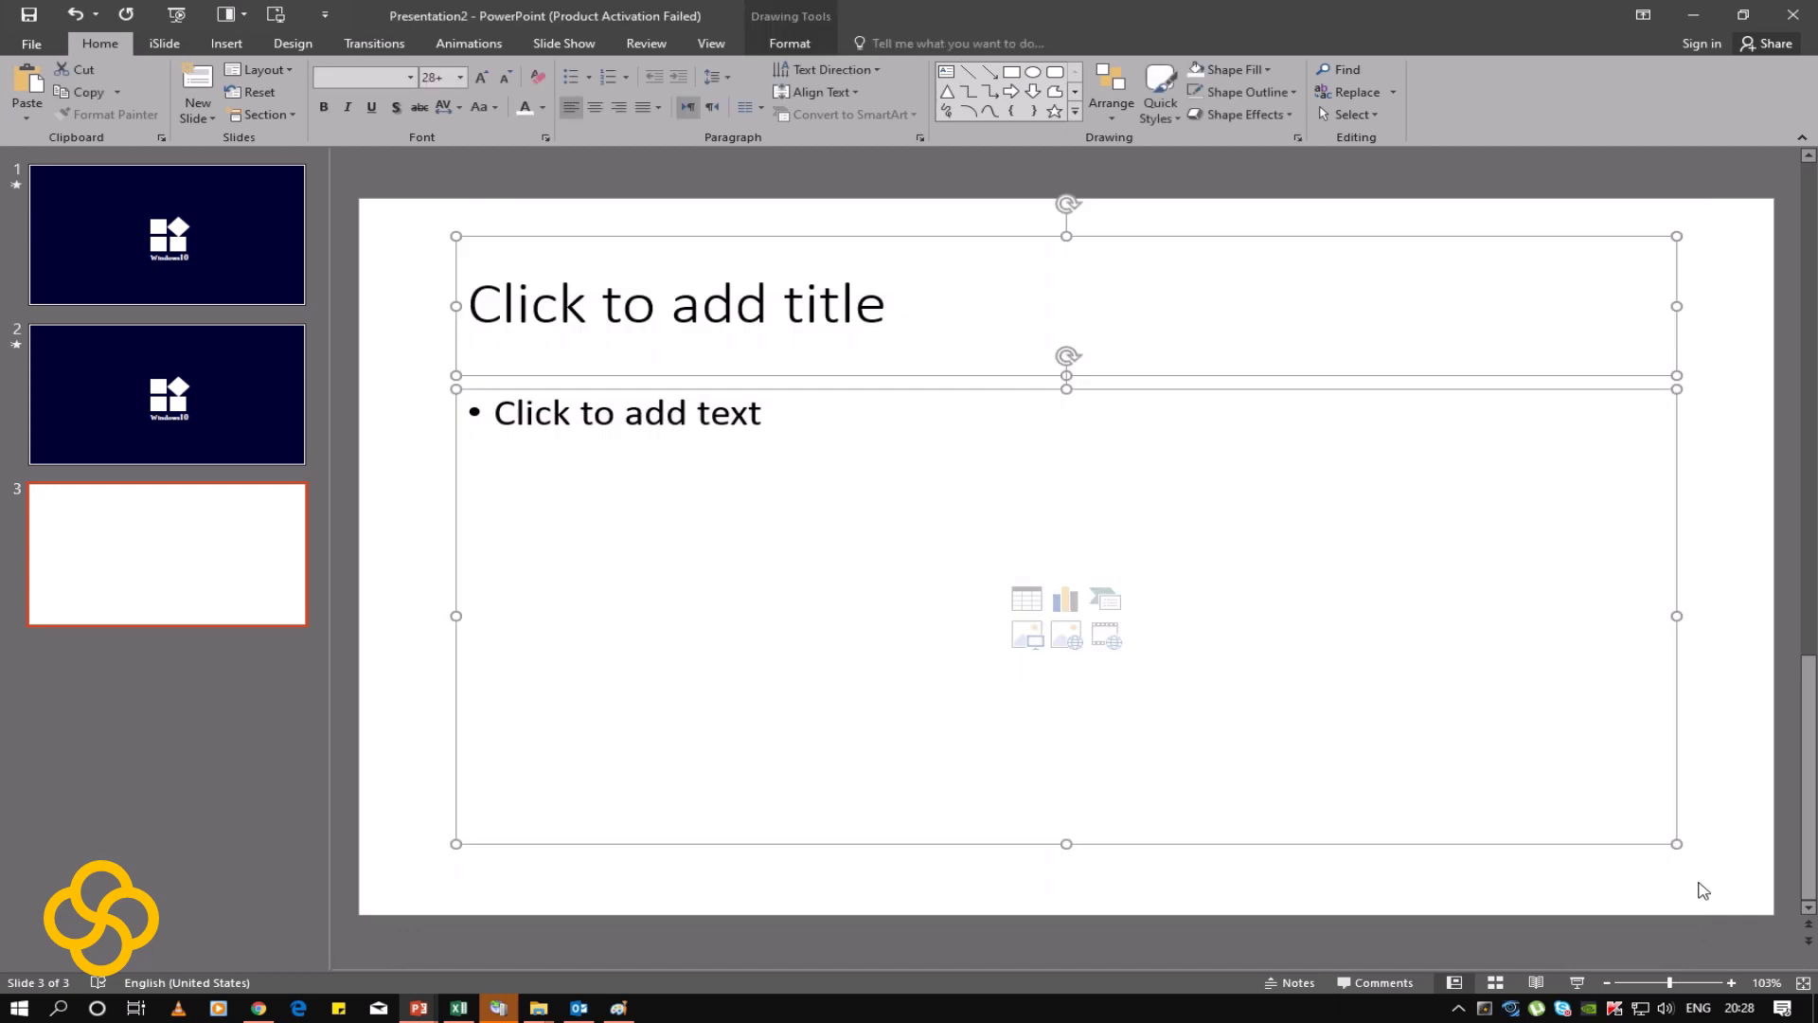
key(Delete)
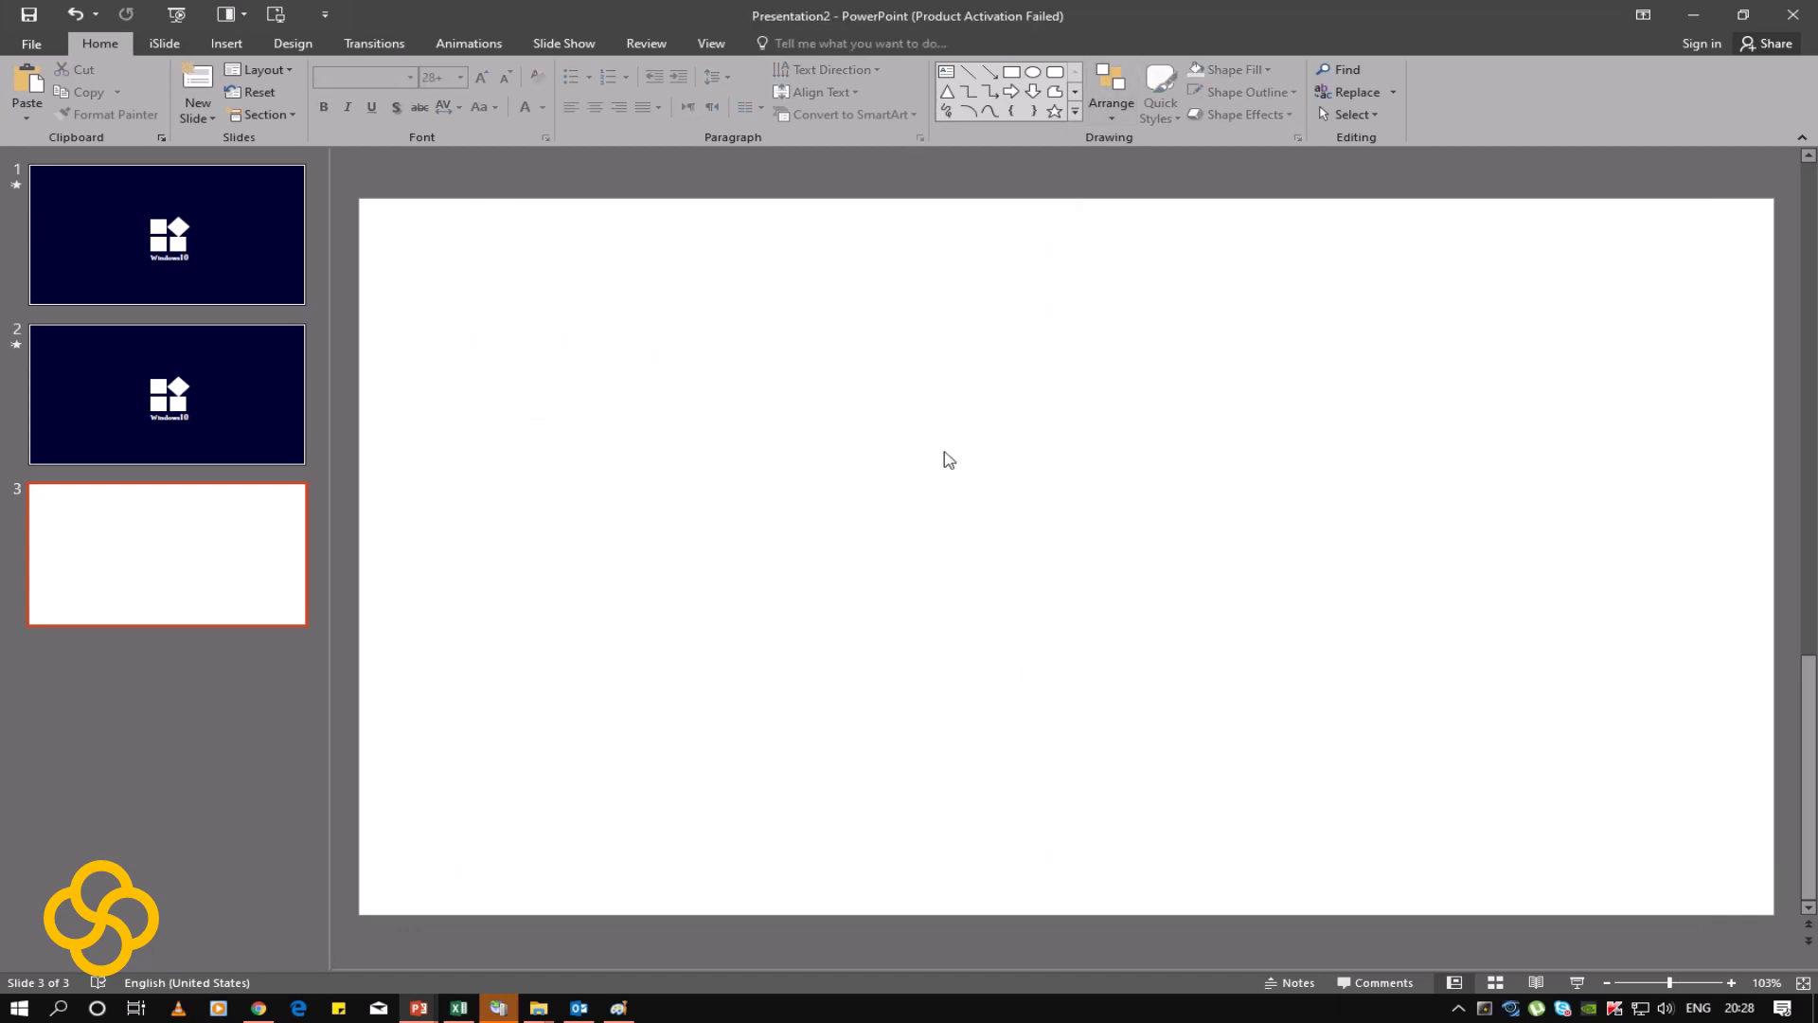
Step: Set slide 3's background colour to the recent dark navy
right_click(947, 459)
click(1006, 615)
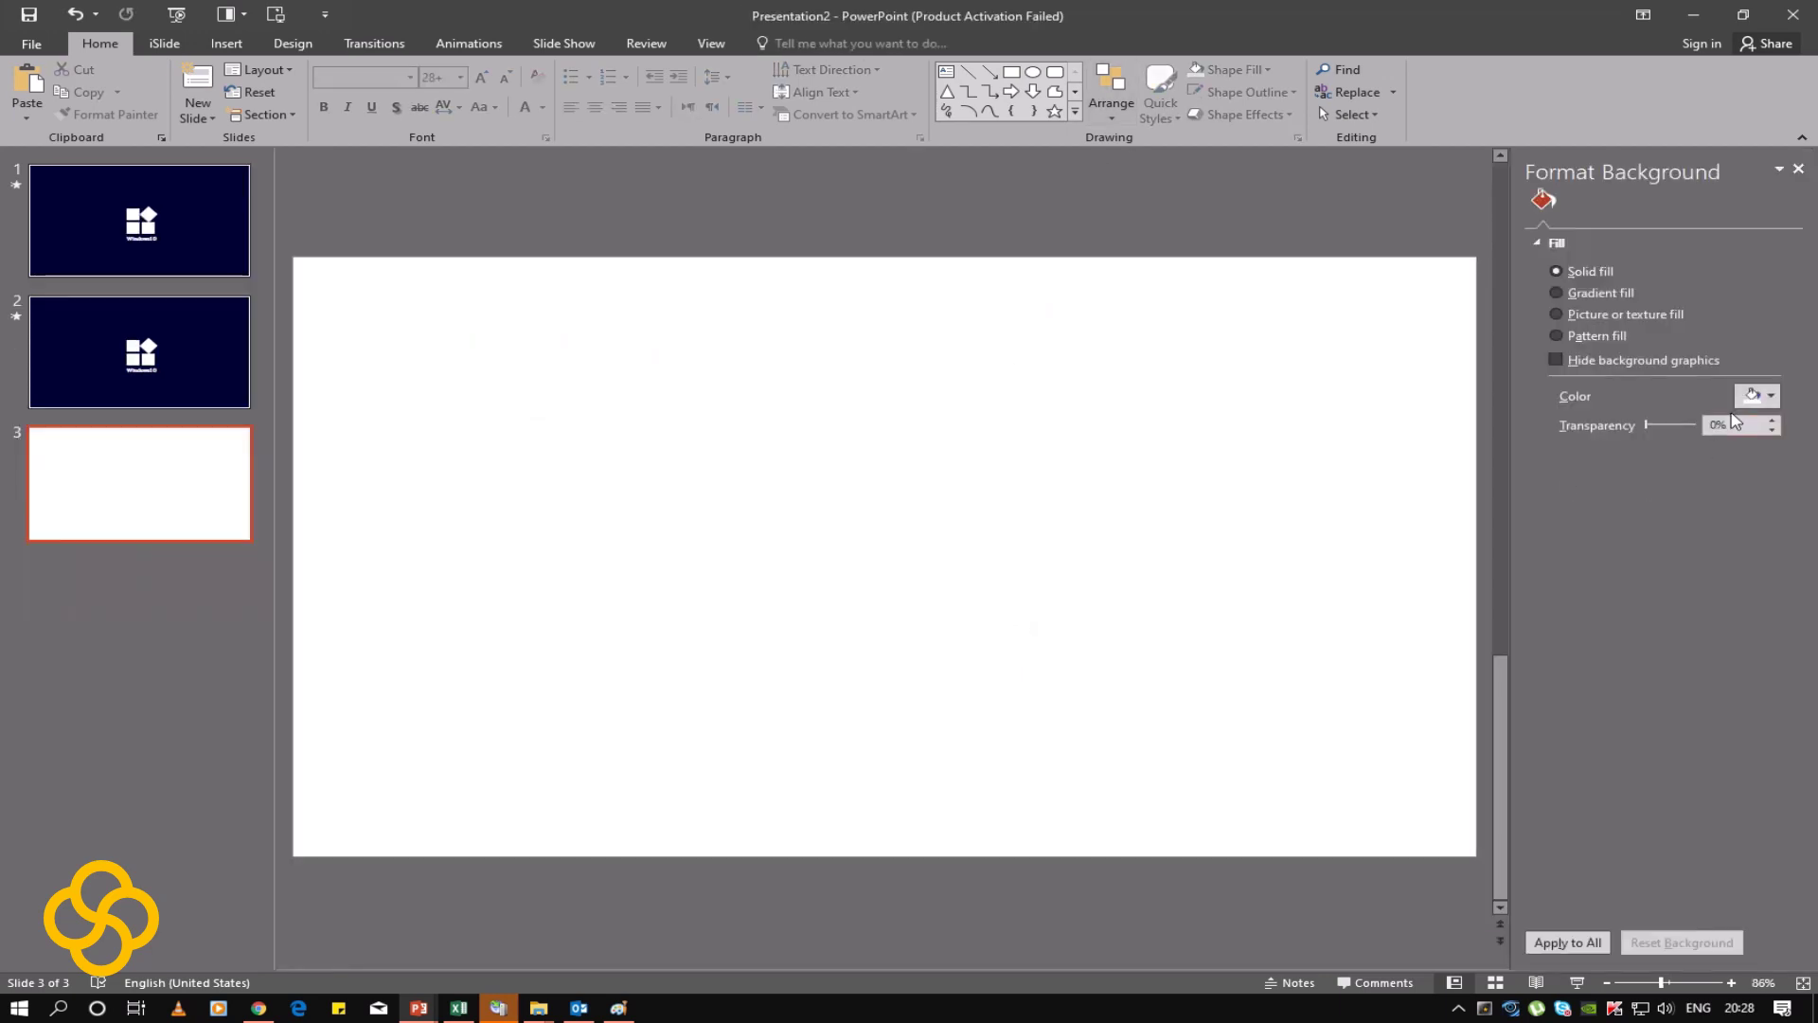
click(1758, 395)
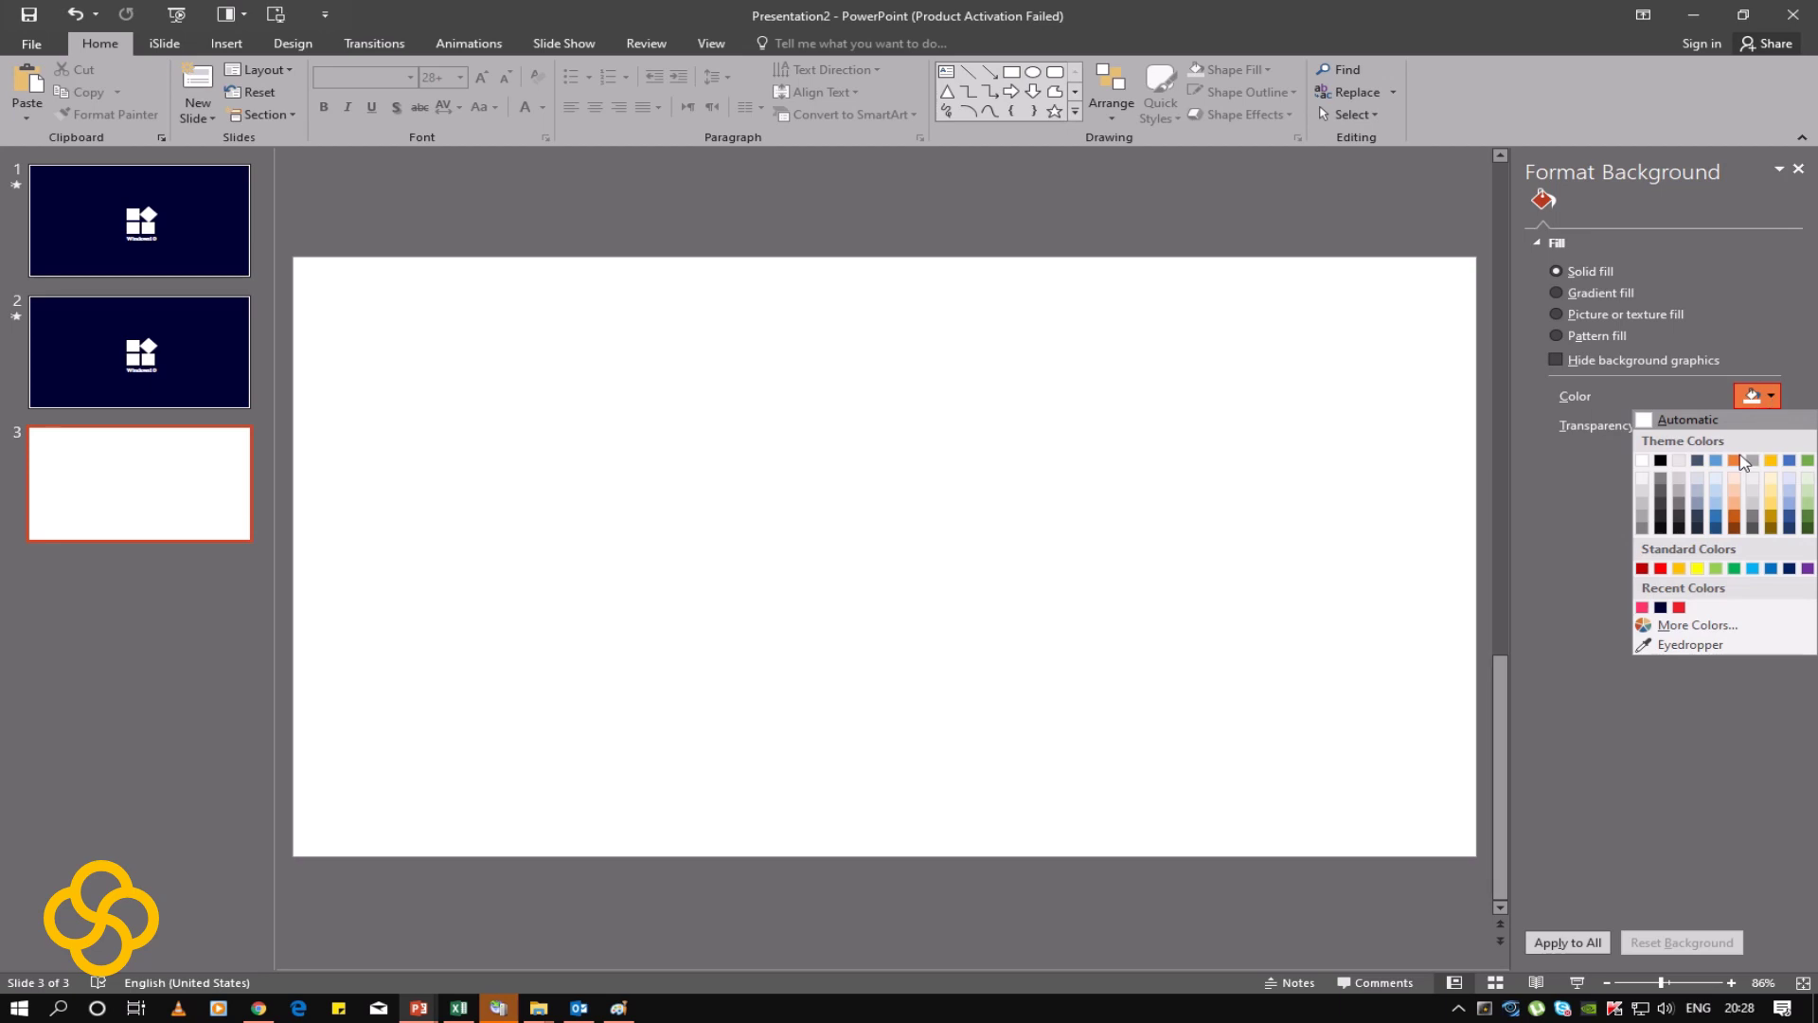
click(1661, 608)
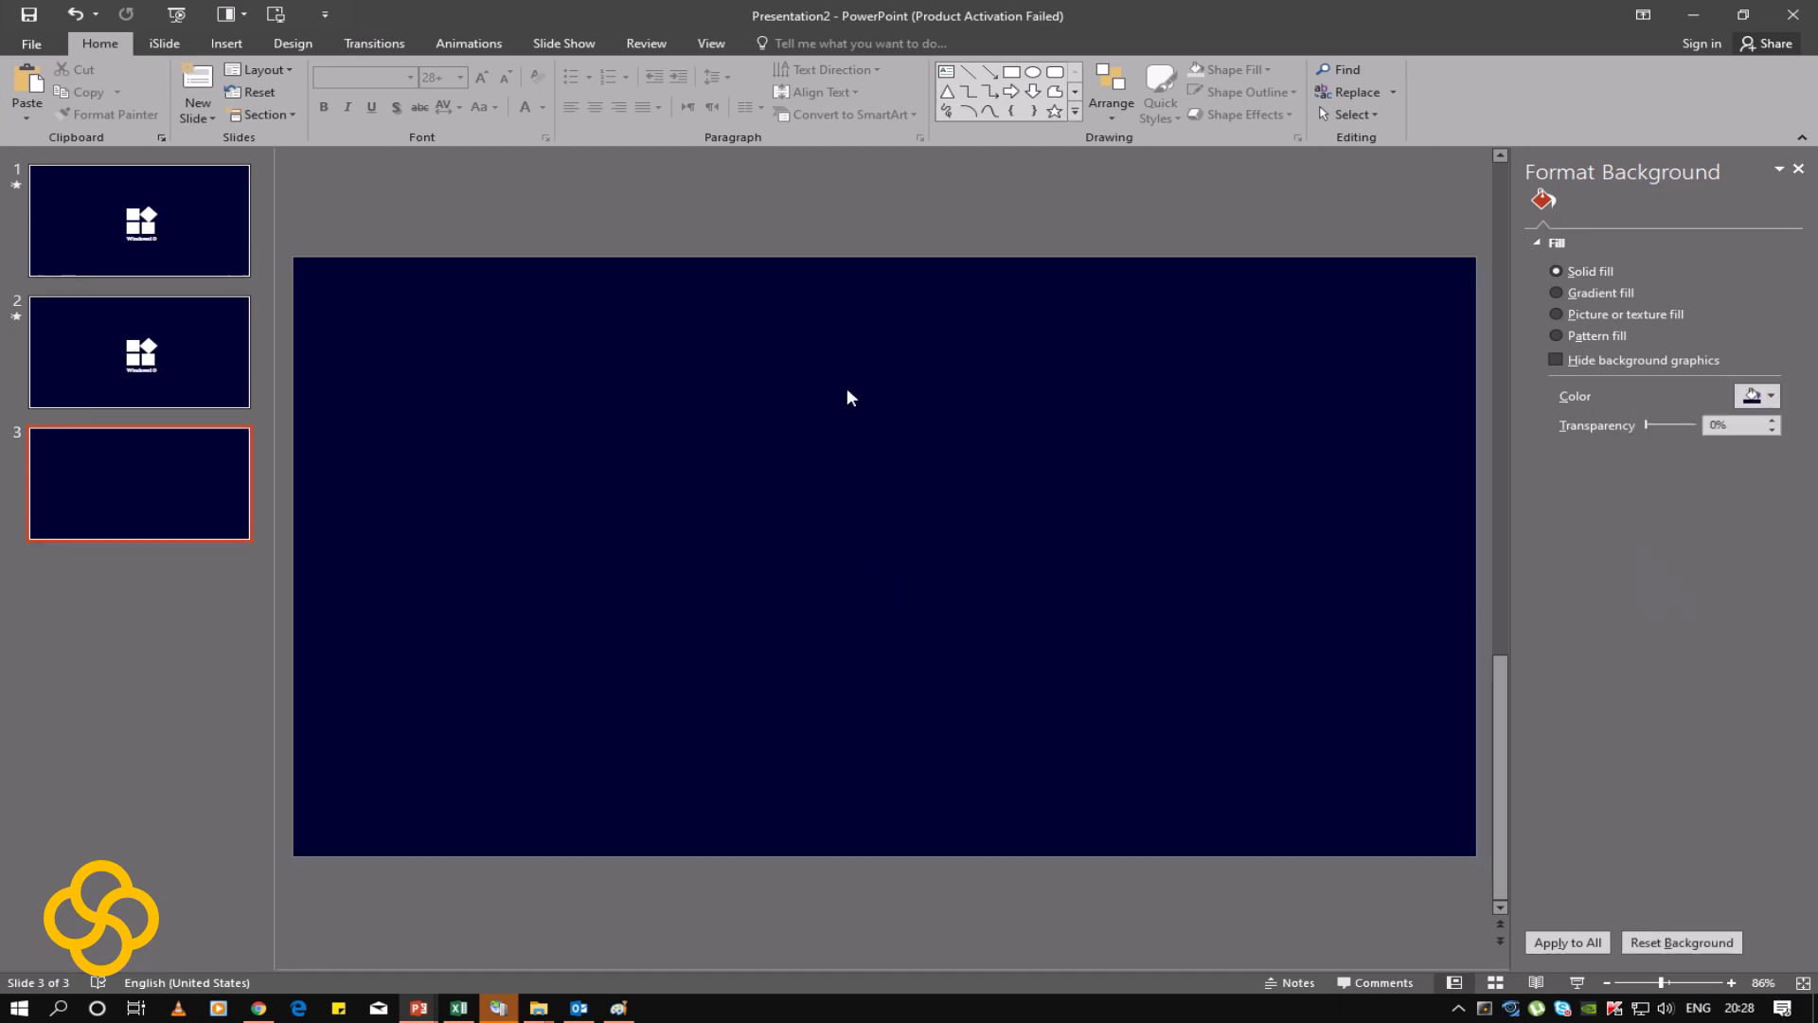
click(1012, 73)
Step: Draw a 2 × 2 cm square near the slide centre and fill it white
drag(776, 426, 850, 484)
click(1630, 230)
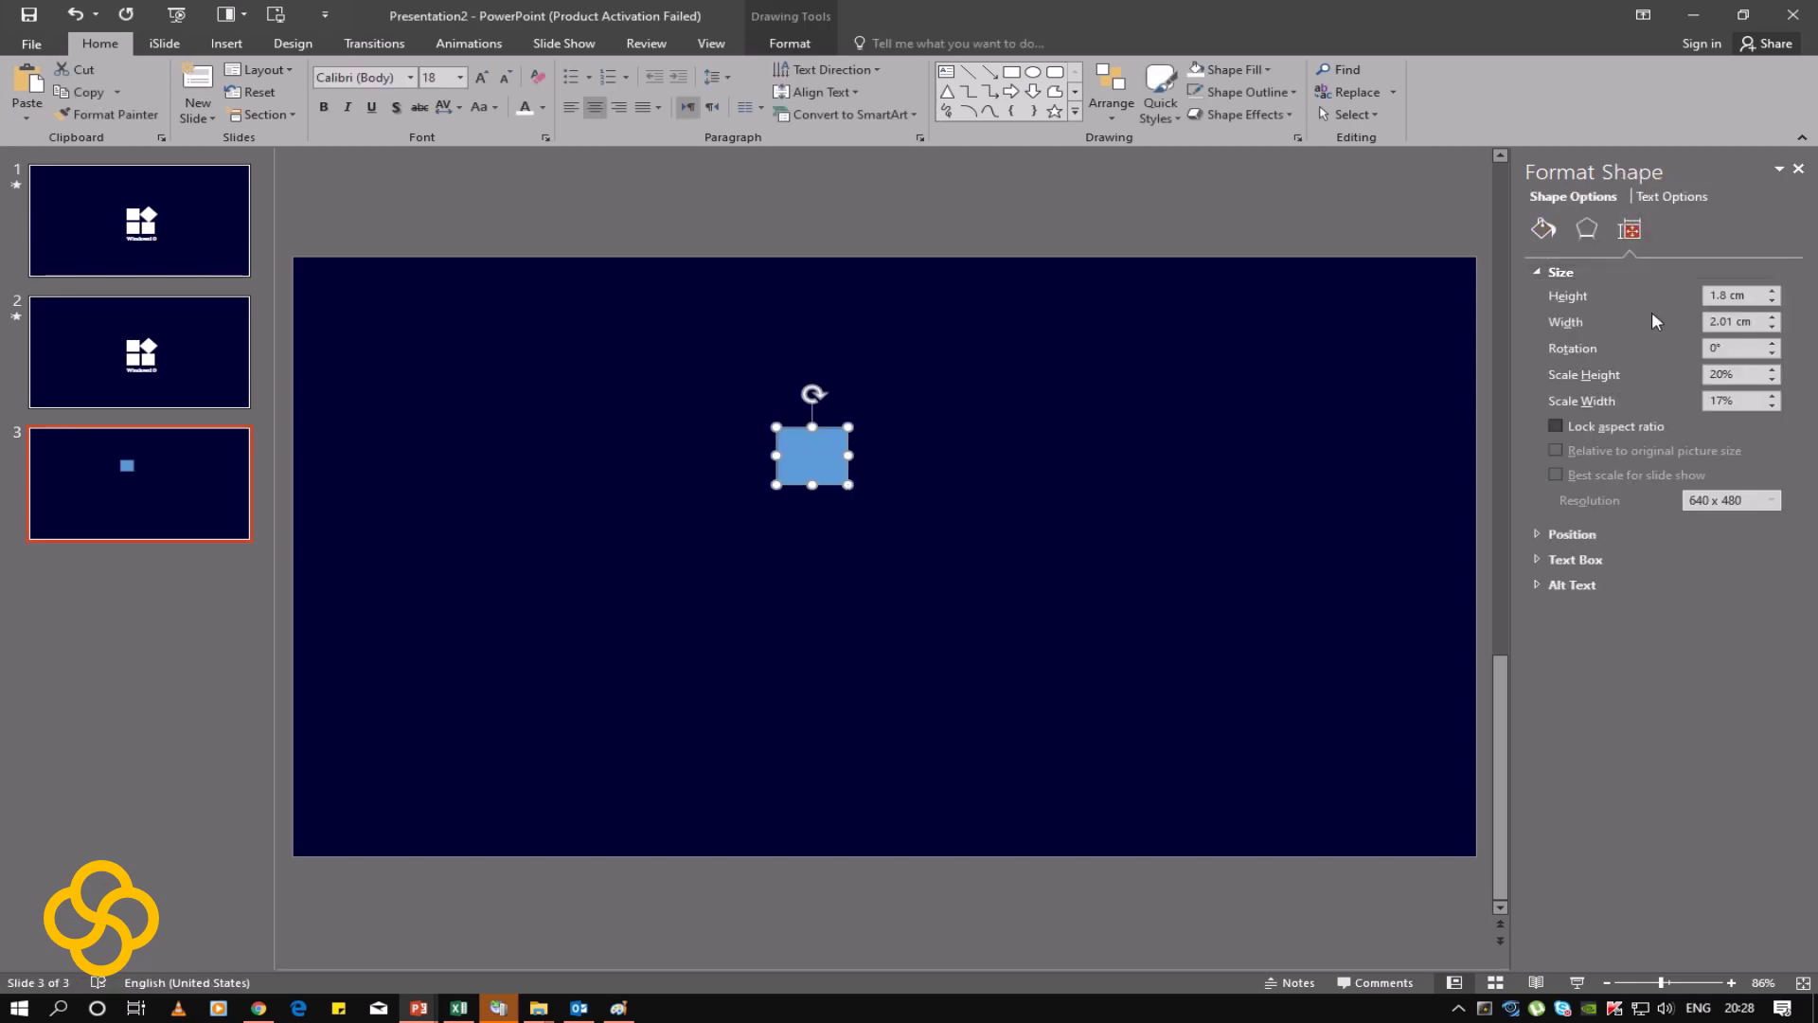
double_click(1733, 297)
double_click(1735, 321)
text(2)
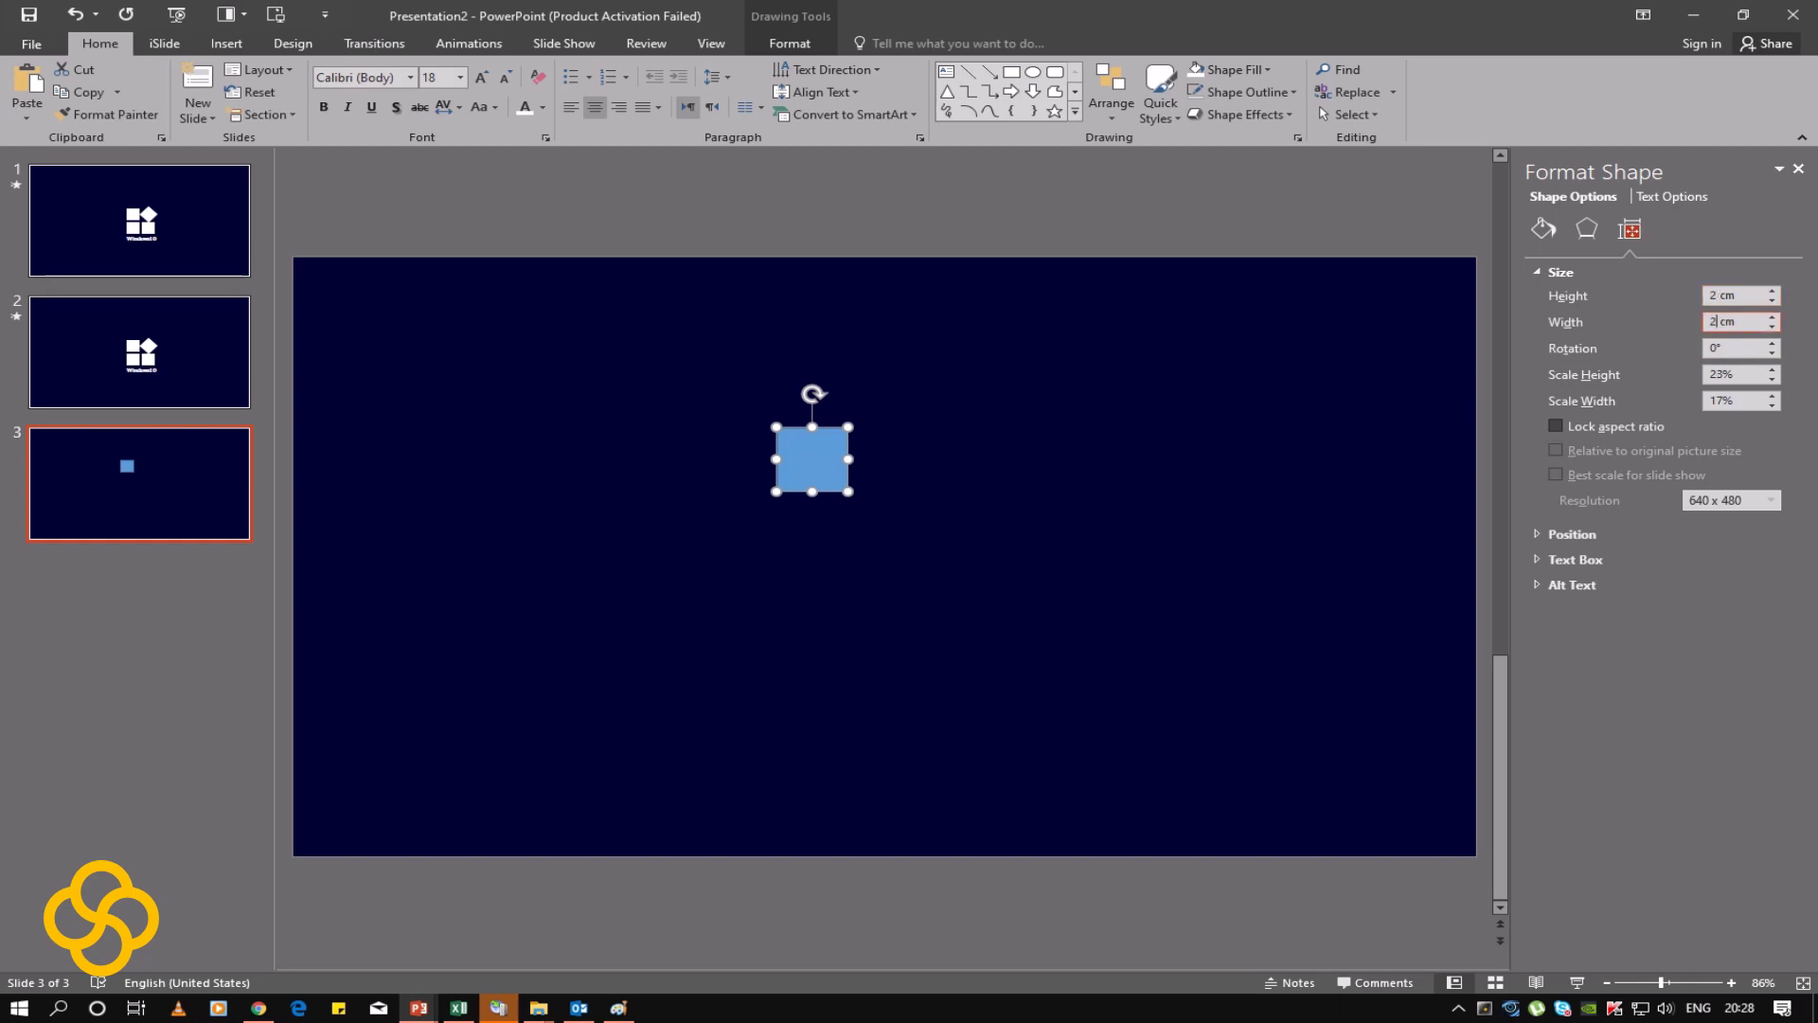
click(877, 564)
click(813, 463)
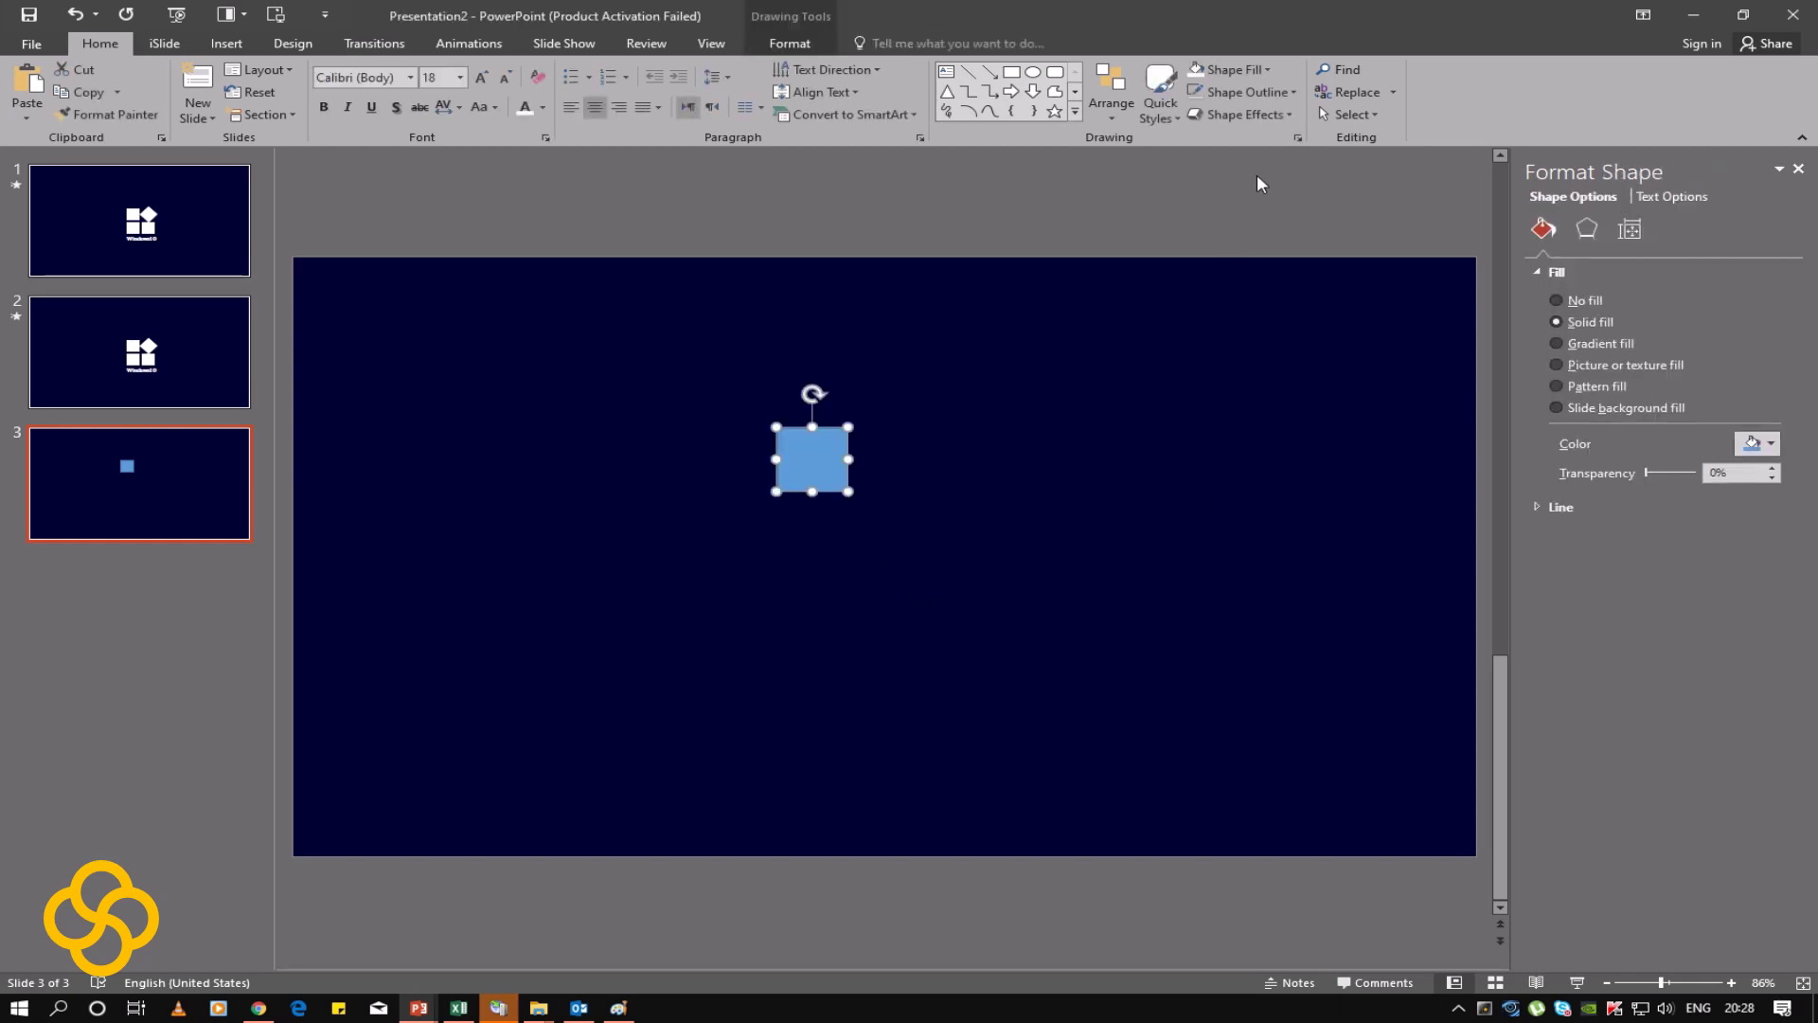
click(1198, 80)
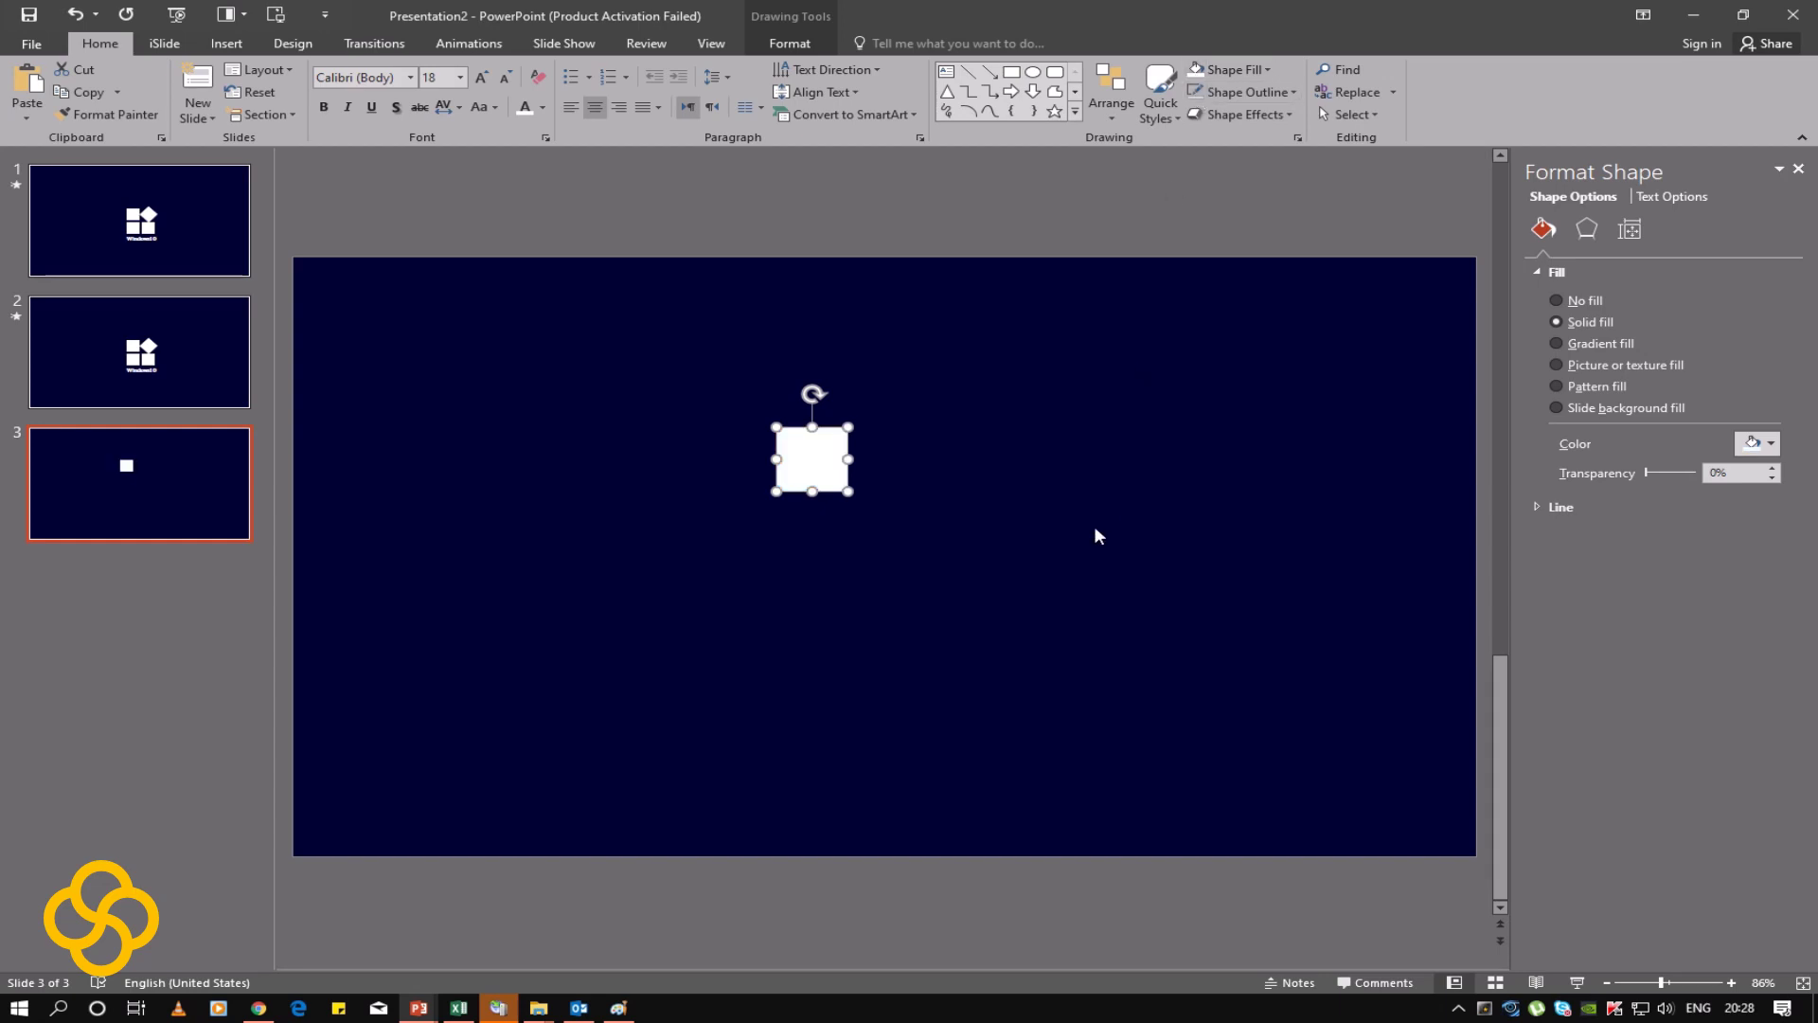
click(881, 495)
click(816, 463)
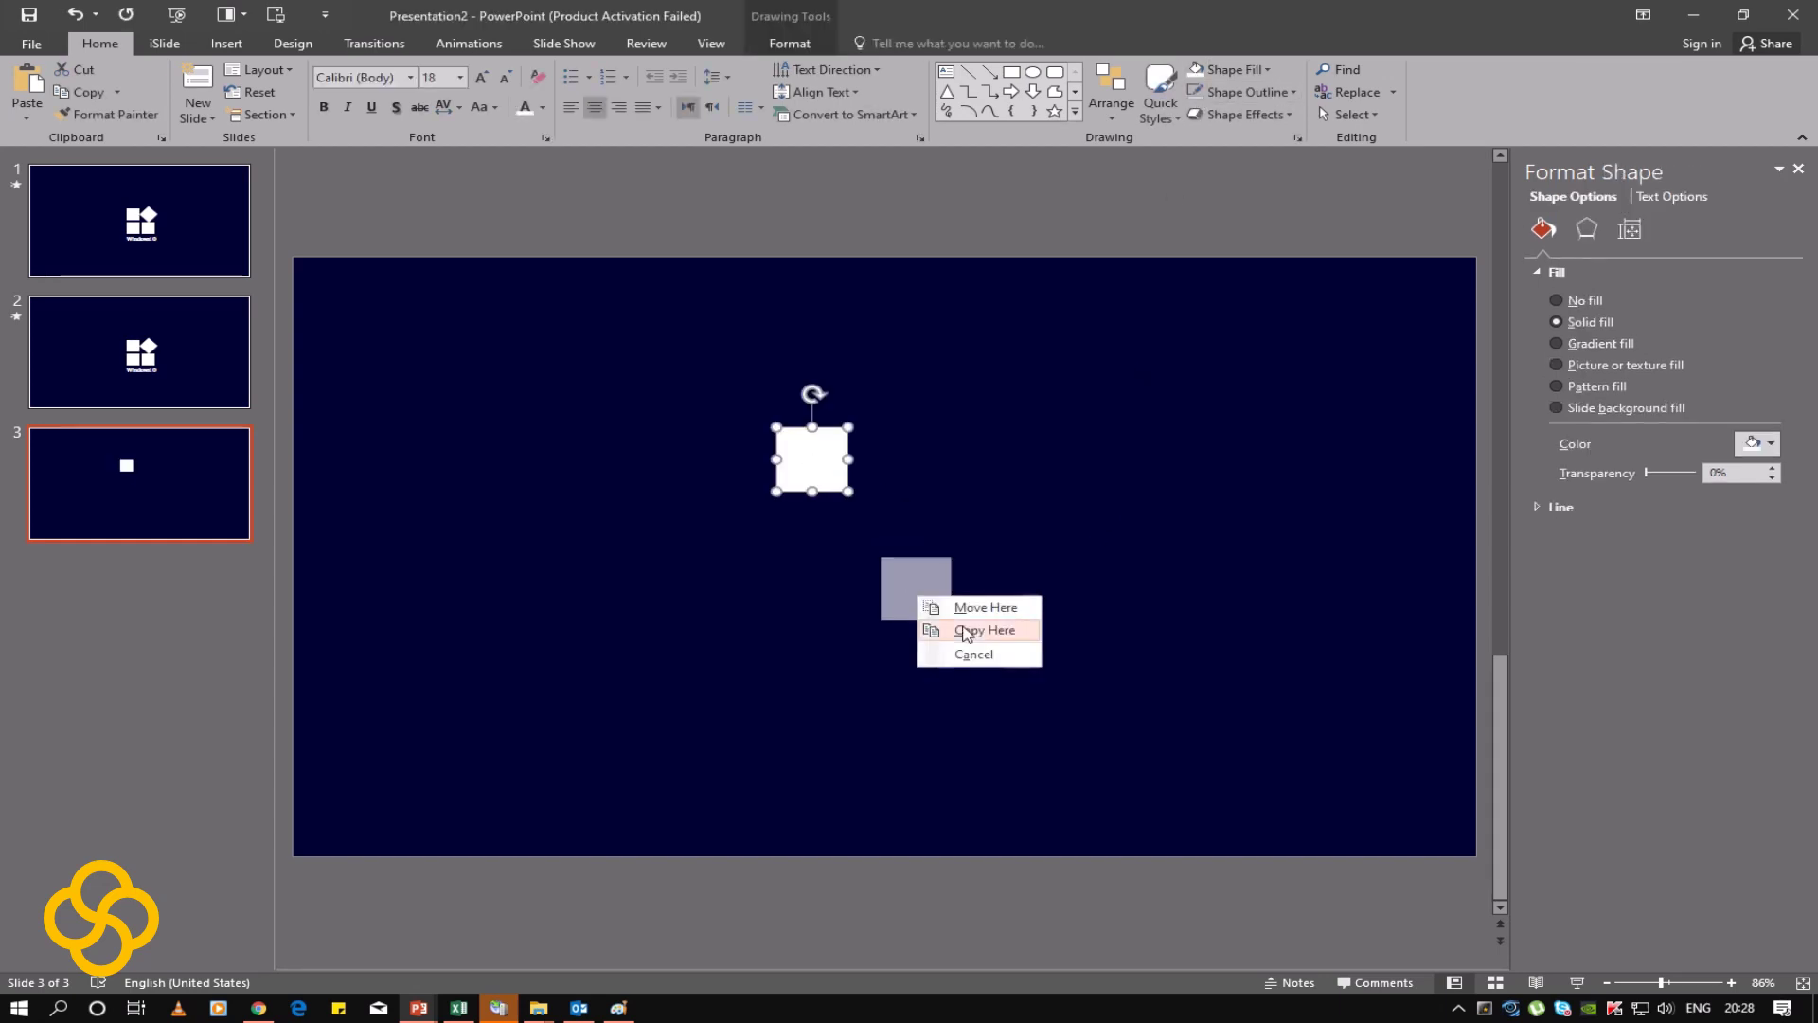
Step: Make three copies of the square and pack all four into a 2×2 block
click(975, 633)
mouse_move(919, 599)
mouse_down()
mouse_move(1020, 686)
mouse_move(1181, 749)
mouse_up()
click(1066, 727)
click(1243, 784)
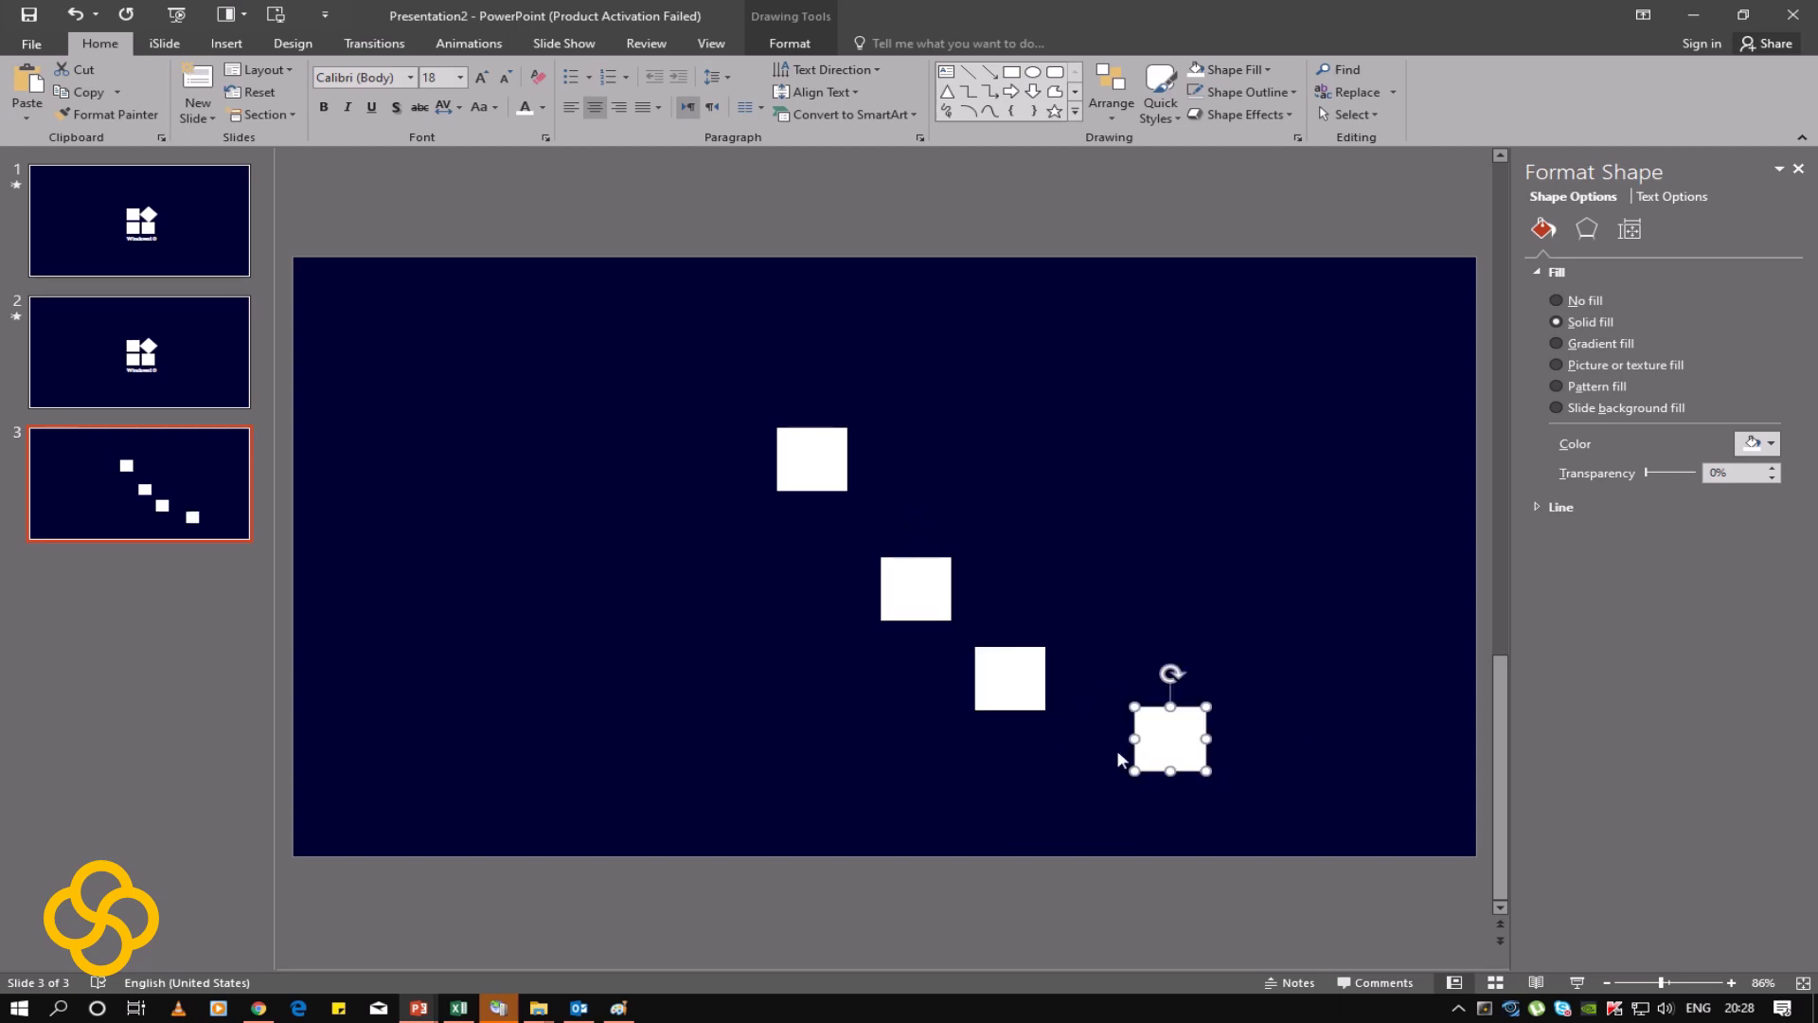
click(828, 480)
drag(820, 473, 856, 599)
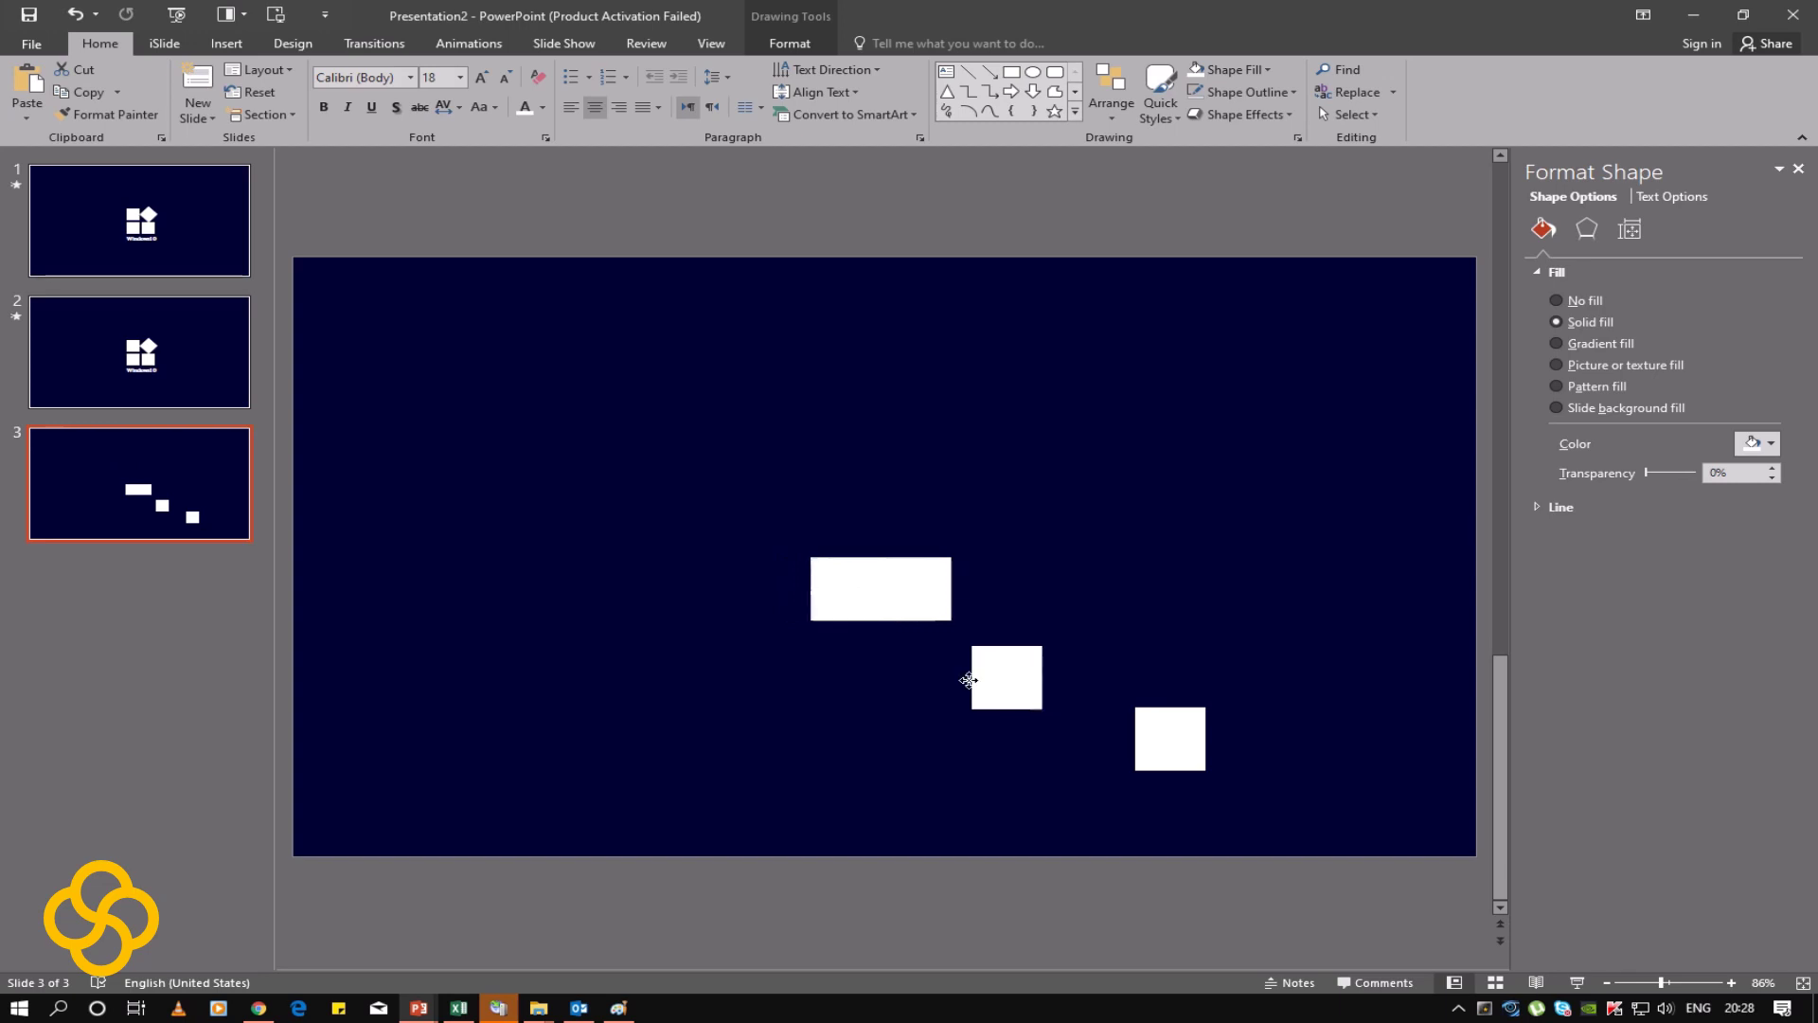
drag(981, 678, 849, 649)
drag(1149, 735, 913, 642)
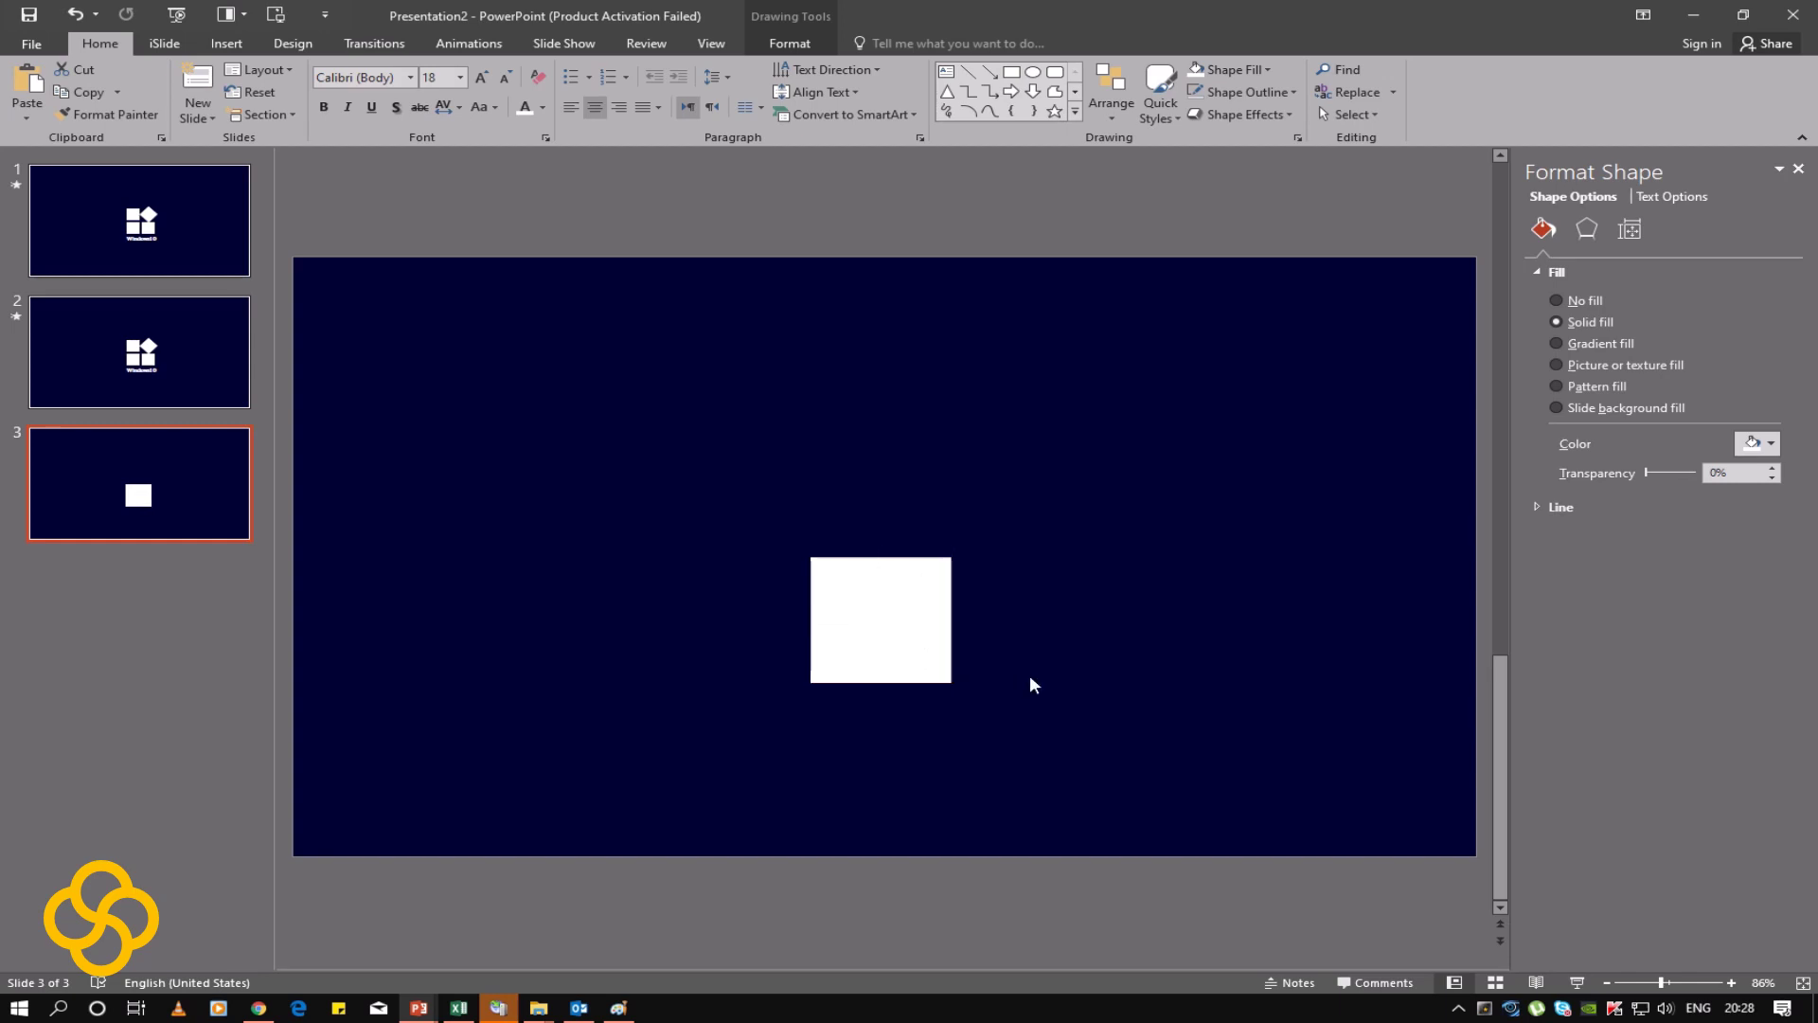
drag(581, 460, 1135, 777)
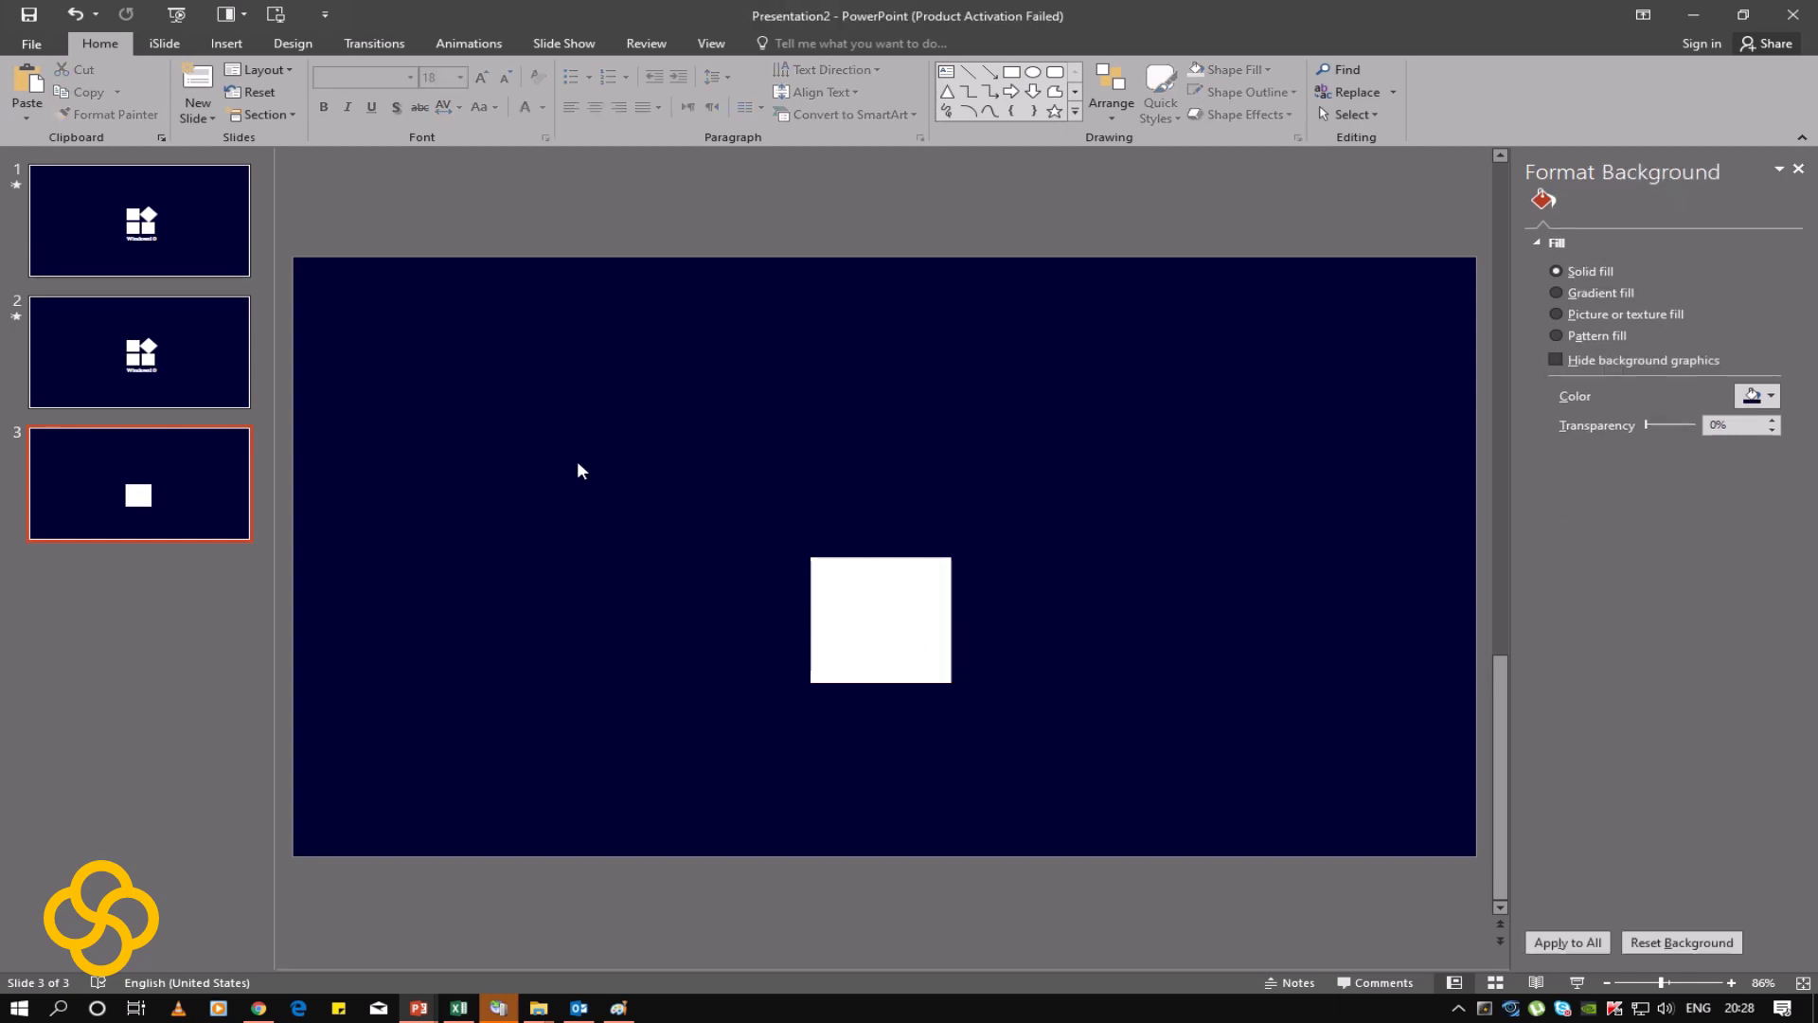
Step: Group the four squares and centre the group horizontally and vertically on the slide
right_click(900, 592)
mouse_move(953, 704)
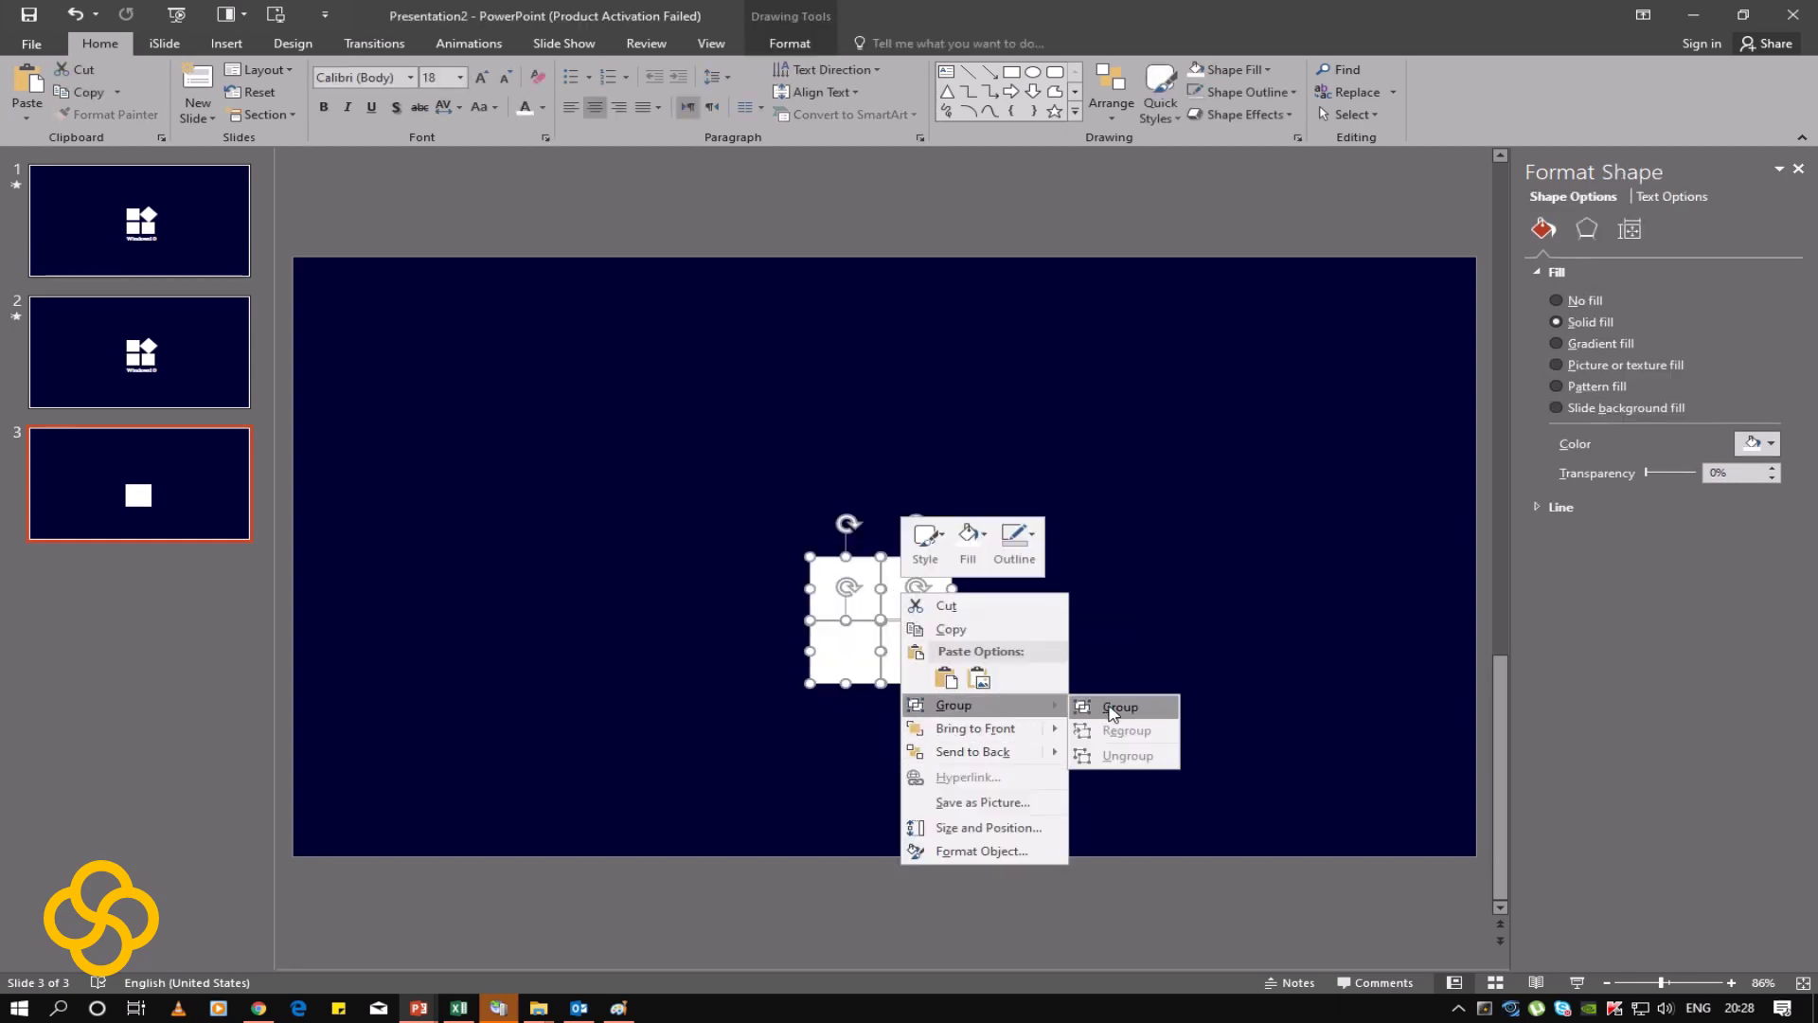
click(1110, 712)
click(1111, 95)
mouse_move(1137, 369)
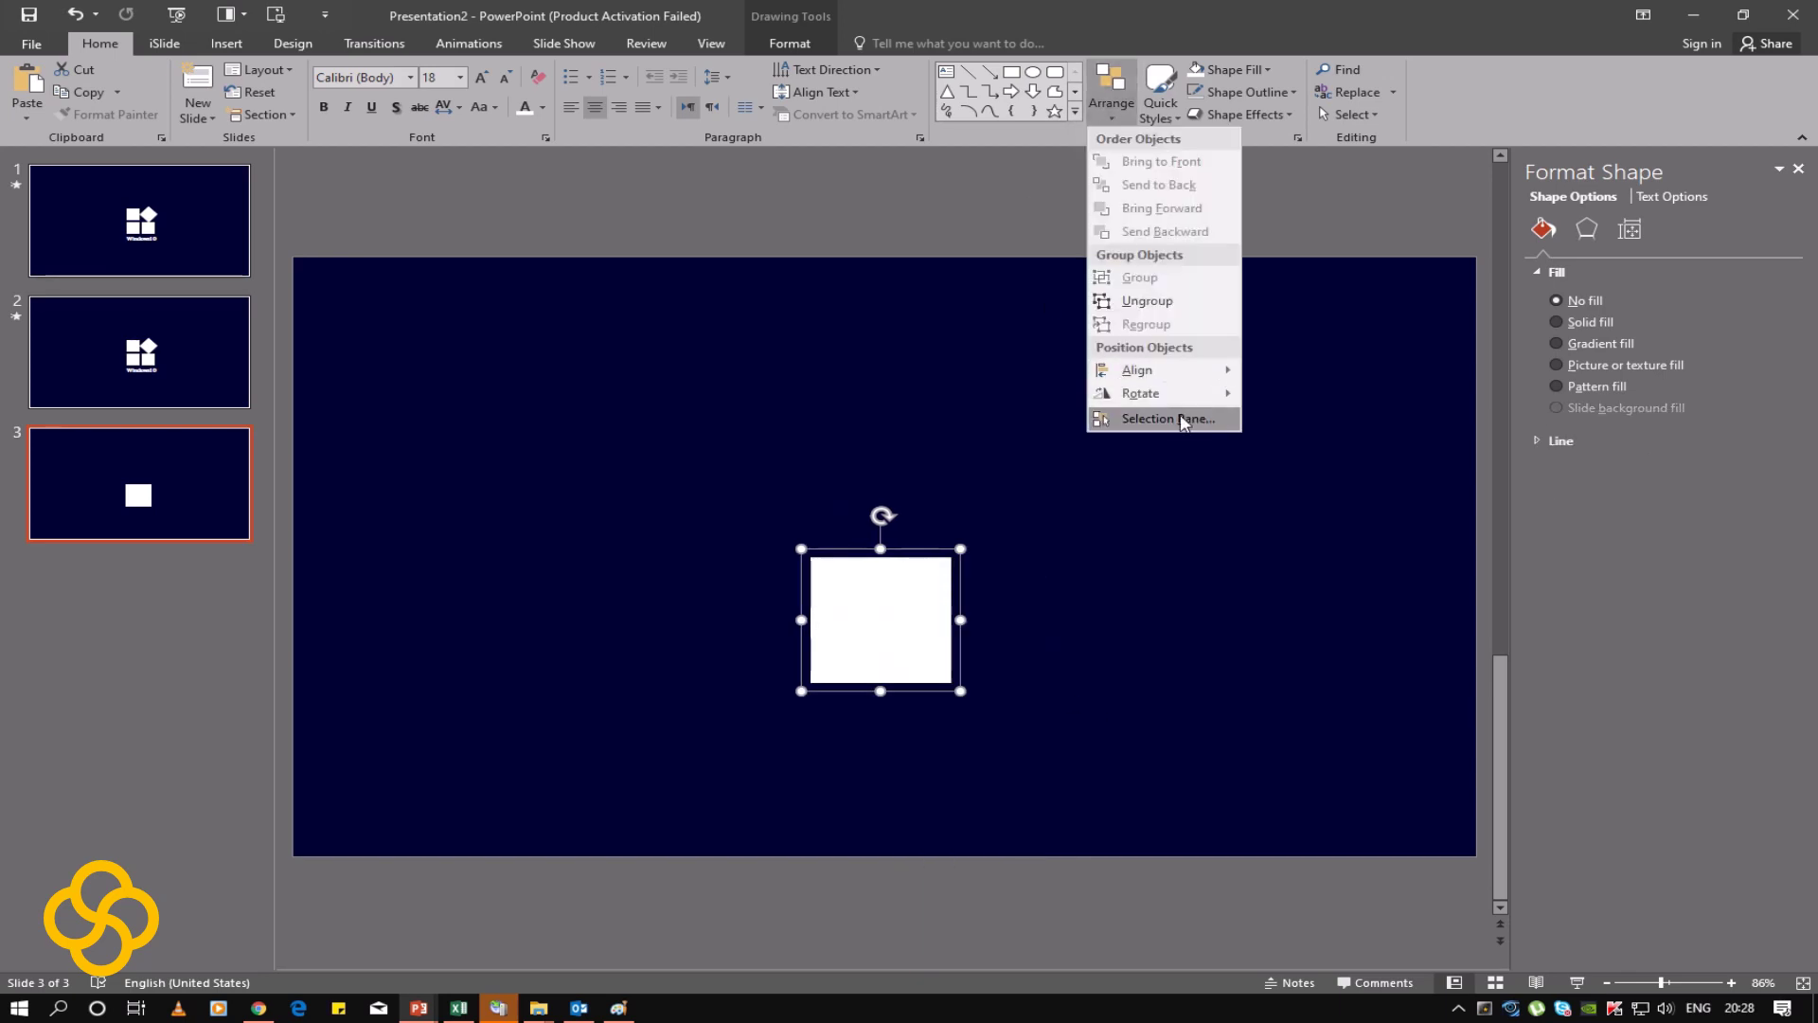
click(1272, 396)
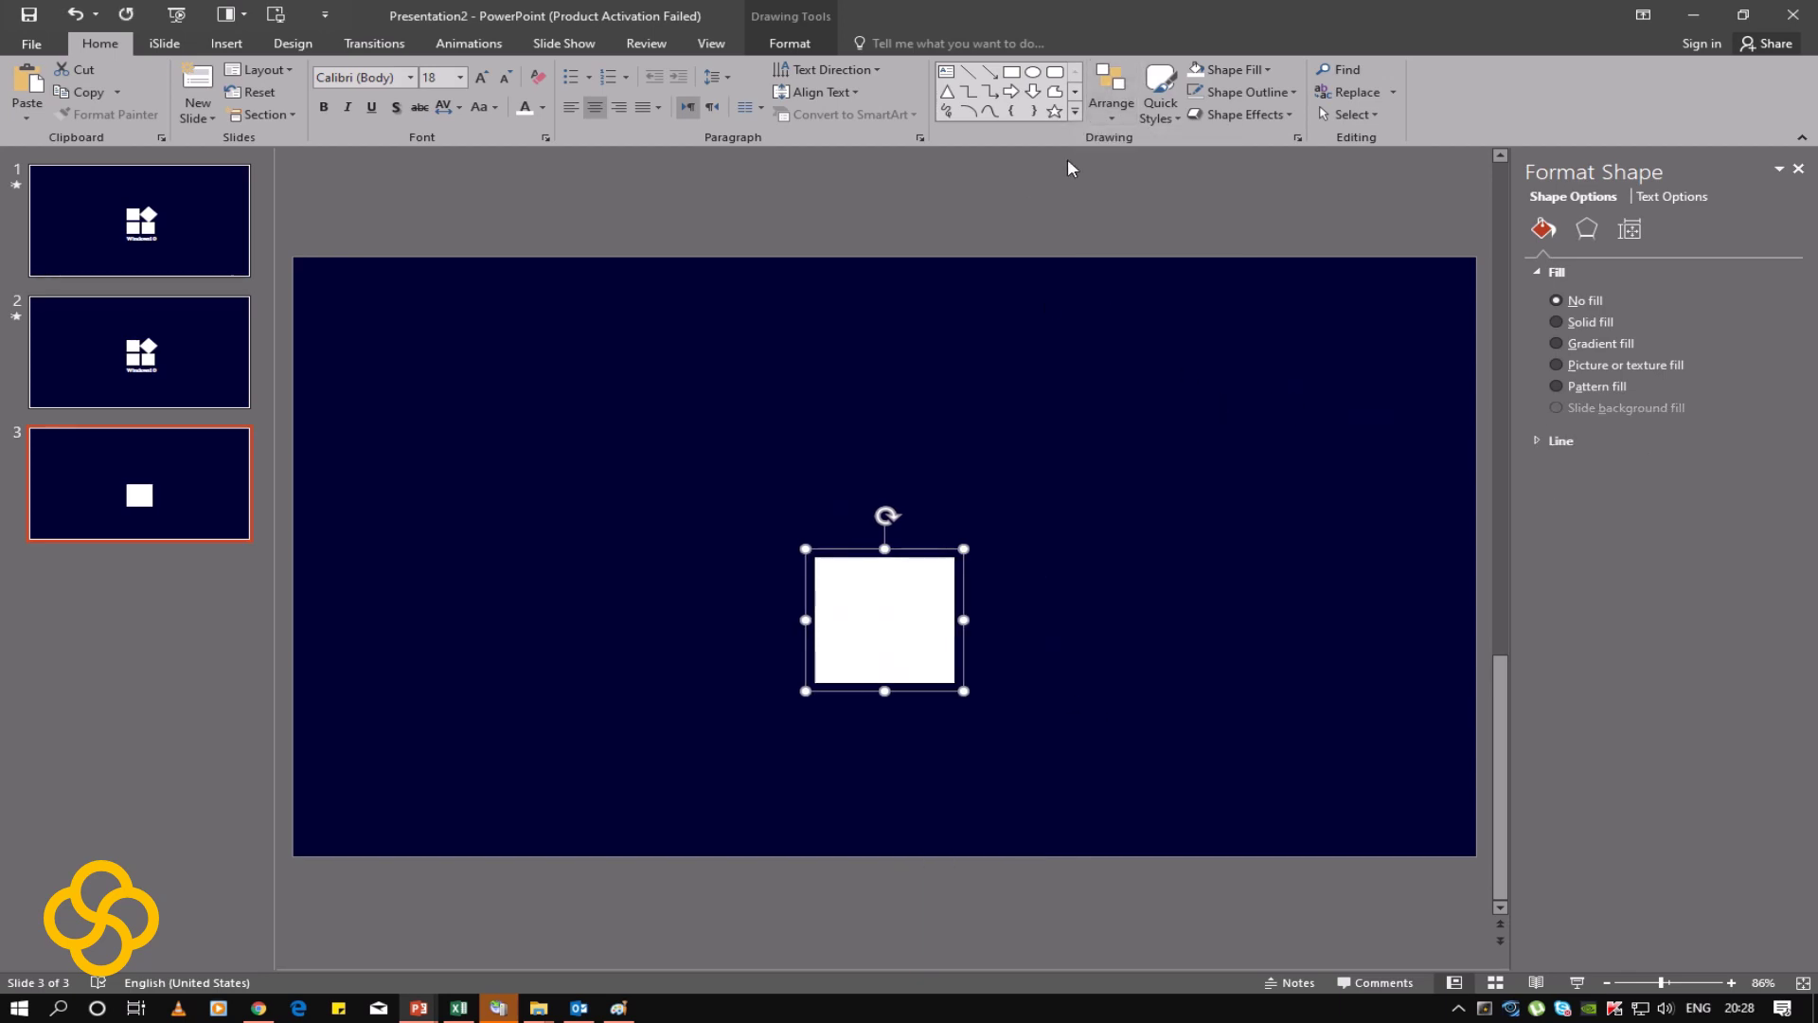
click(1111, 95)
mouse_move(1138, 370)
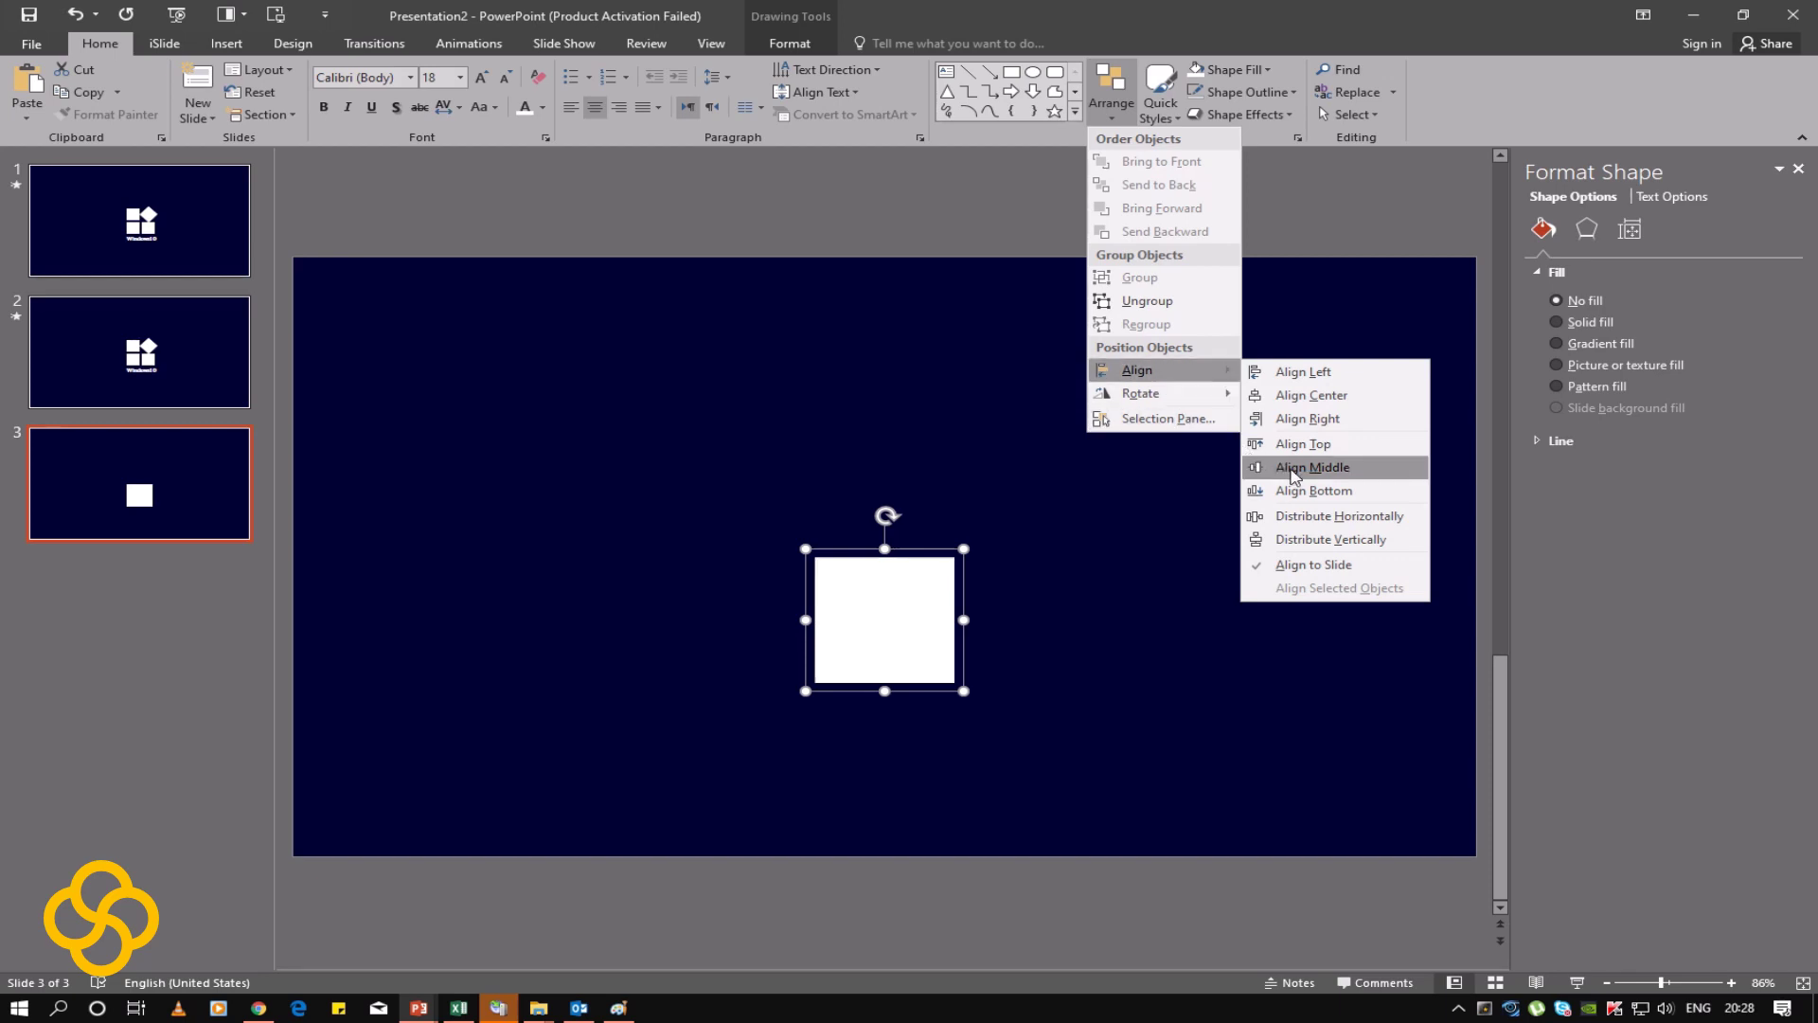
click(1312, 467)
Step: Ungroup the block and spread the right and lower-left squares apart
click(992, 593)
click(906, 548)
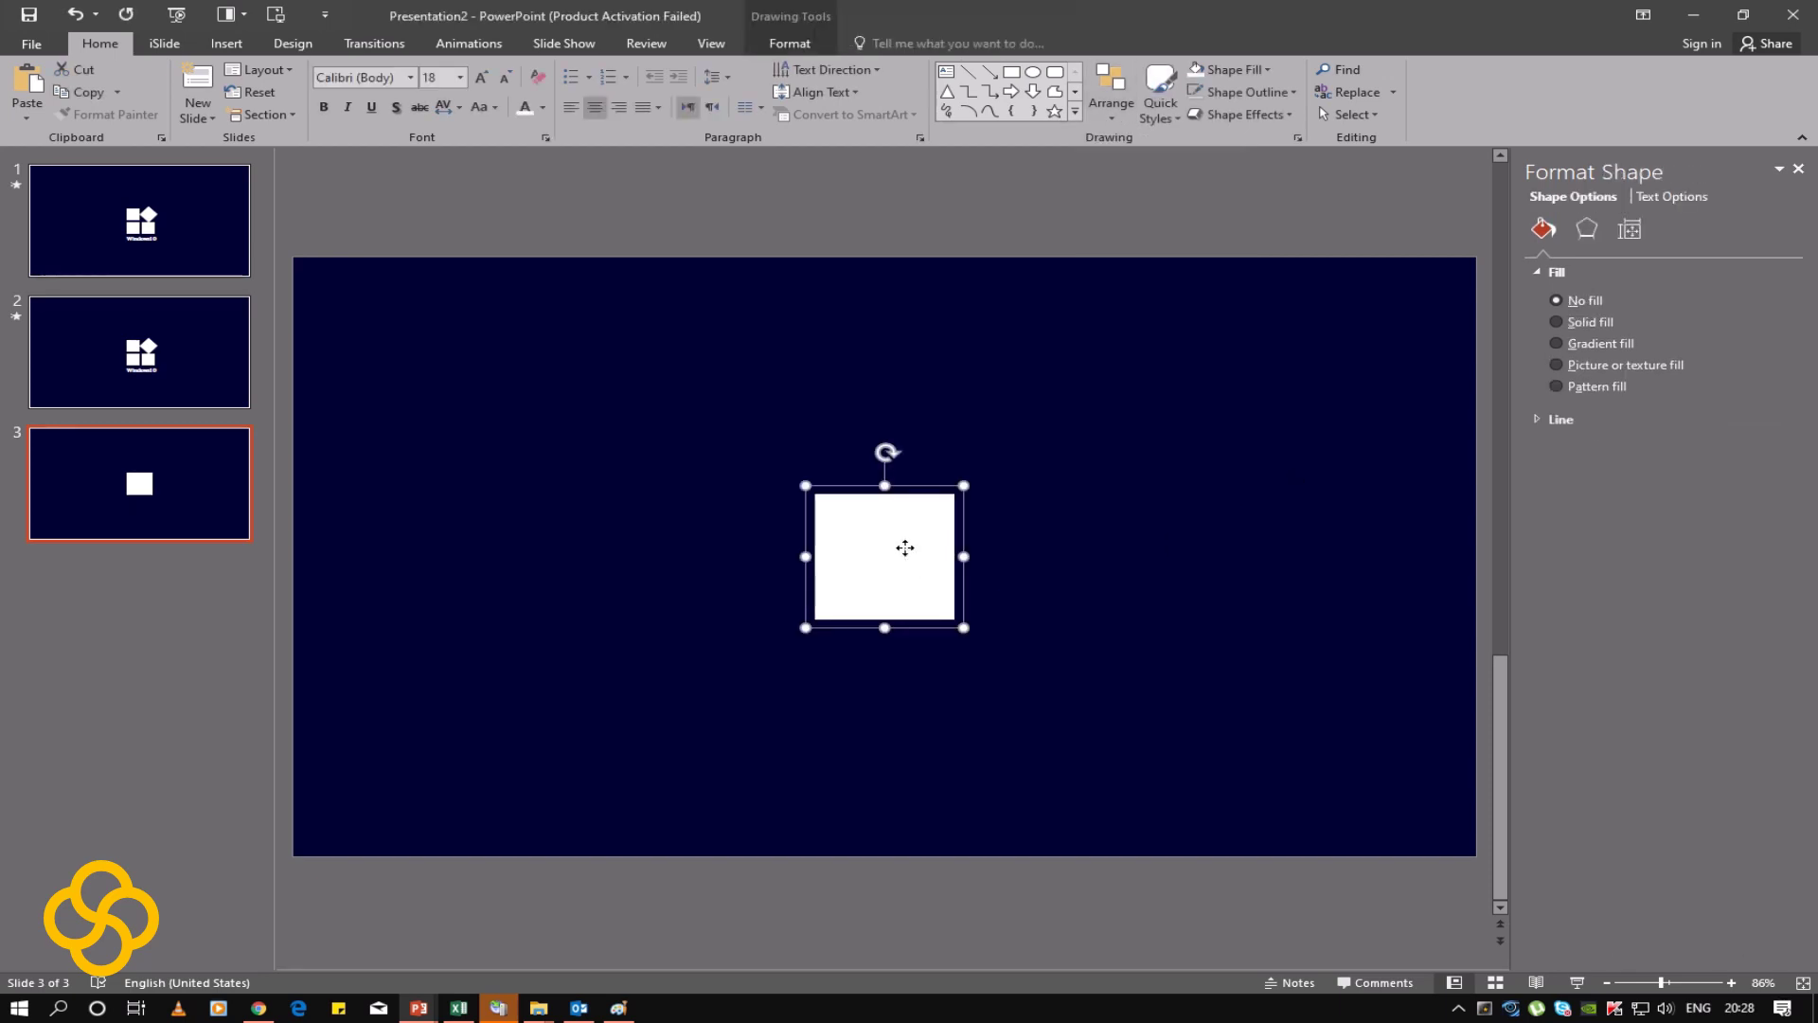
right_click(905, 548)
mouse_move(961, 661)
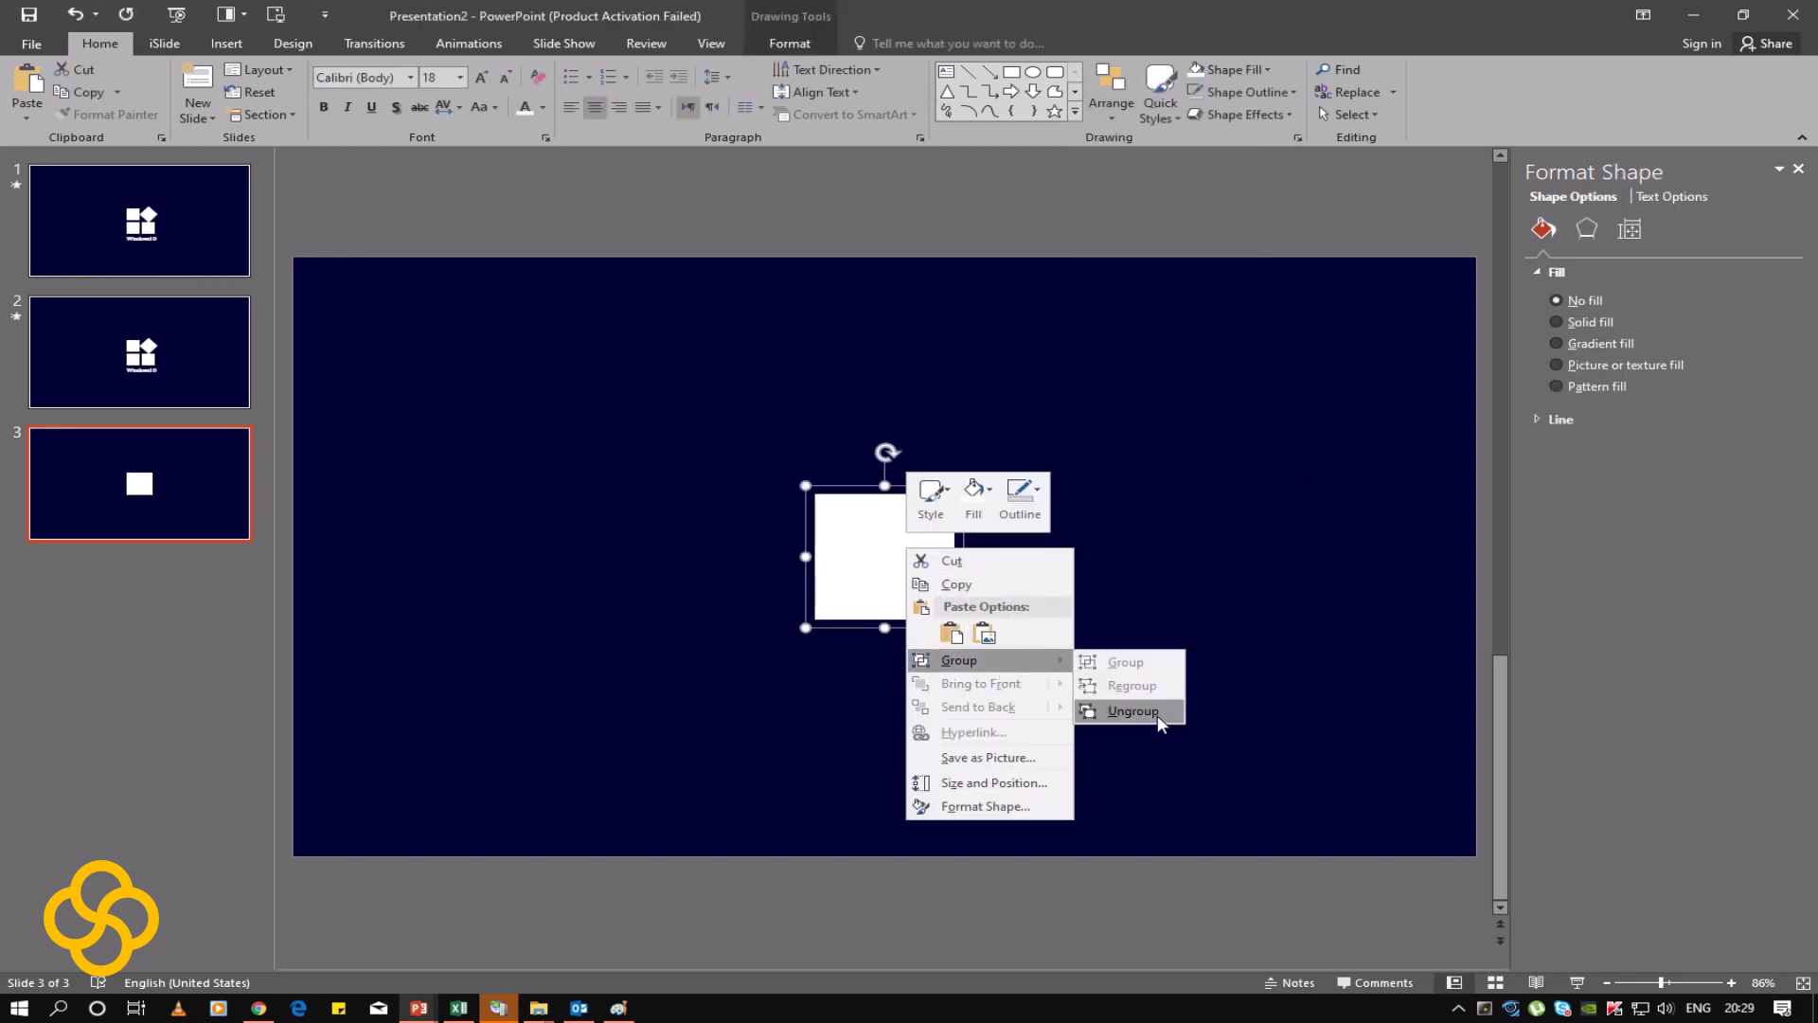
click(1159, 723)
click(1085, 703)
click(942, 519)
drag(956, 524, 1036, 524)
drag(941, 593, 1011, 624)
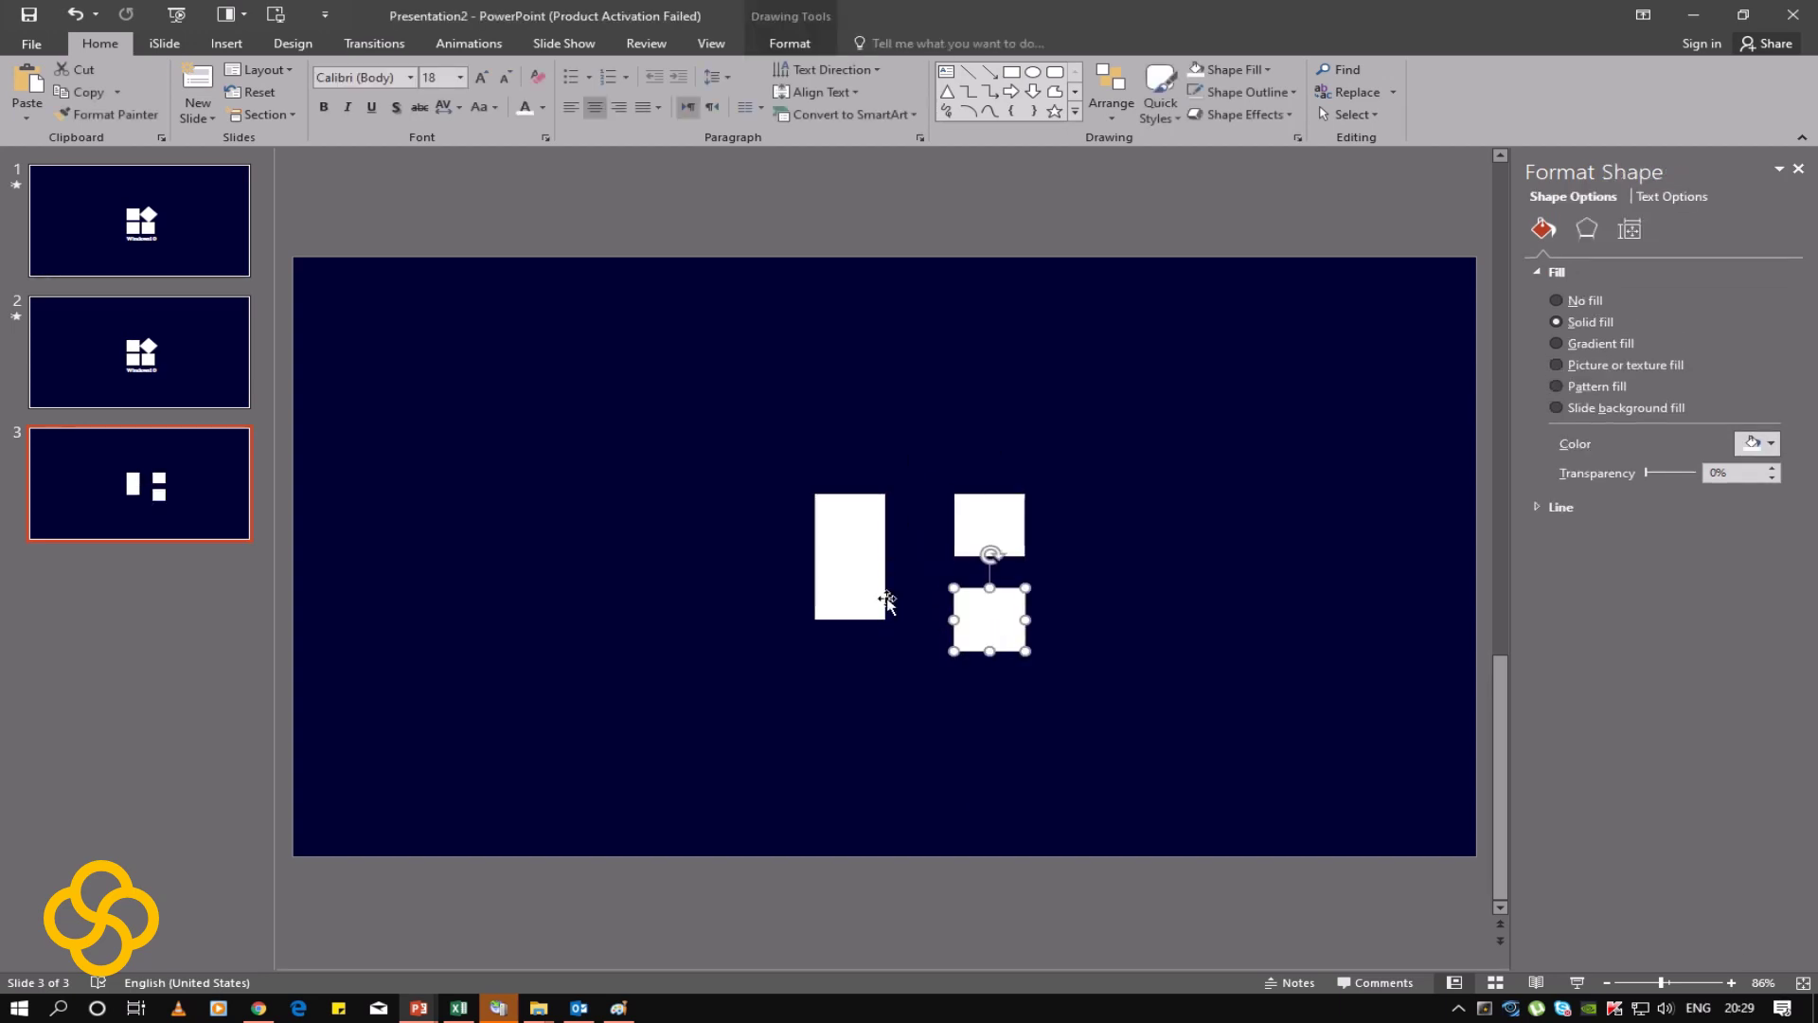
drag(887, 598, 867, 629)
Step: Rotate the top-right square 45° into a diamond and draw the other squares in around it
click(987, 530)
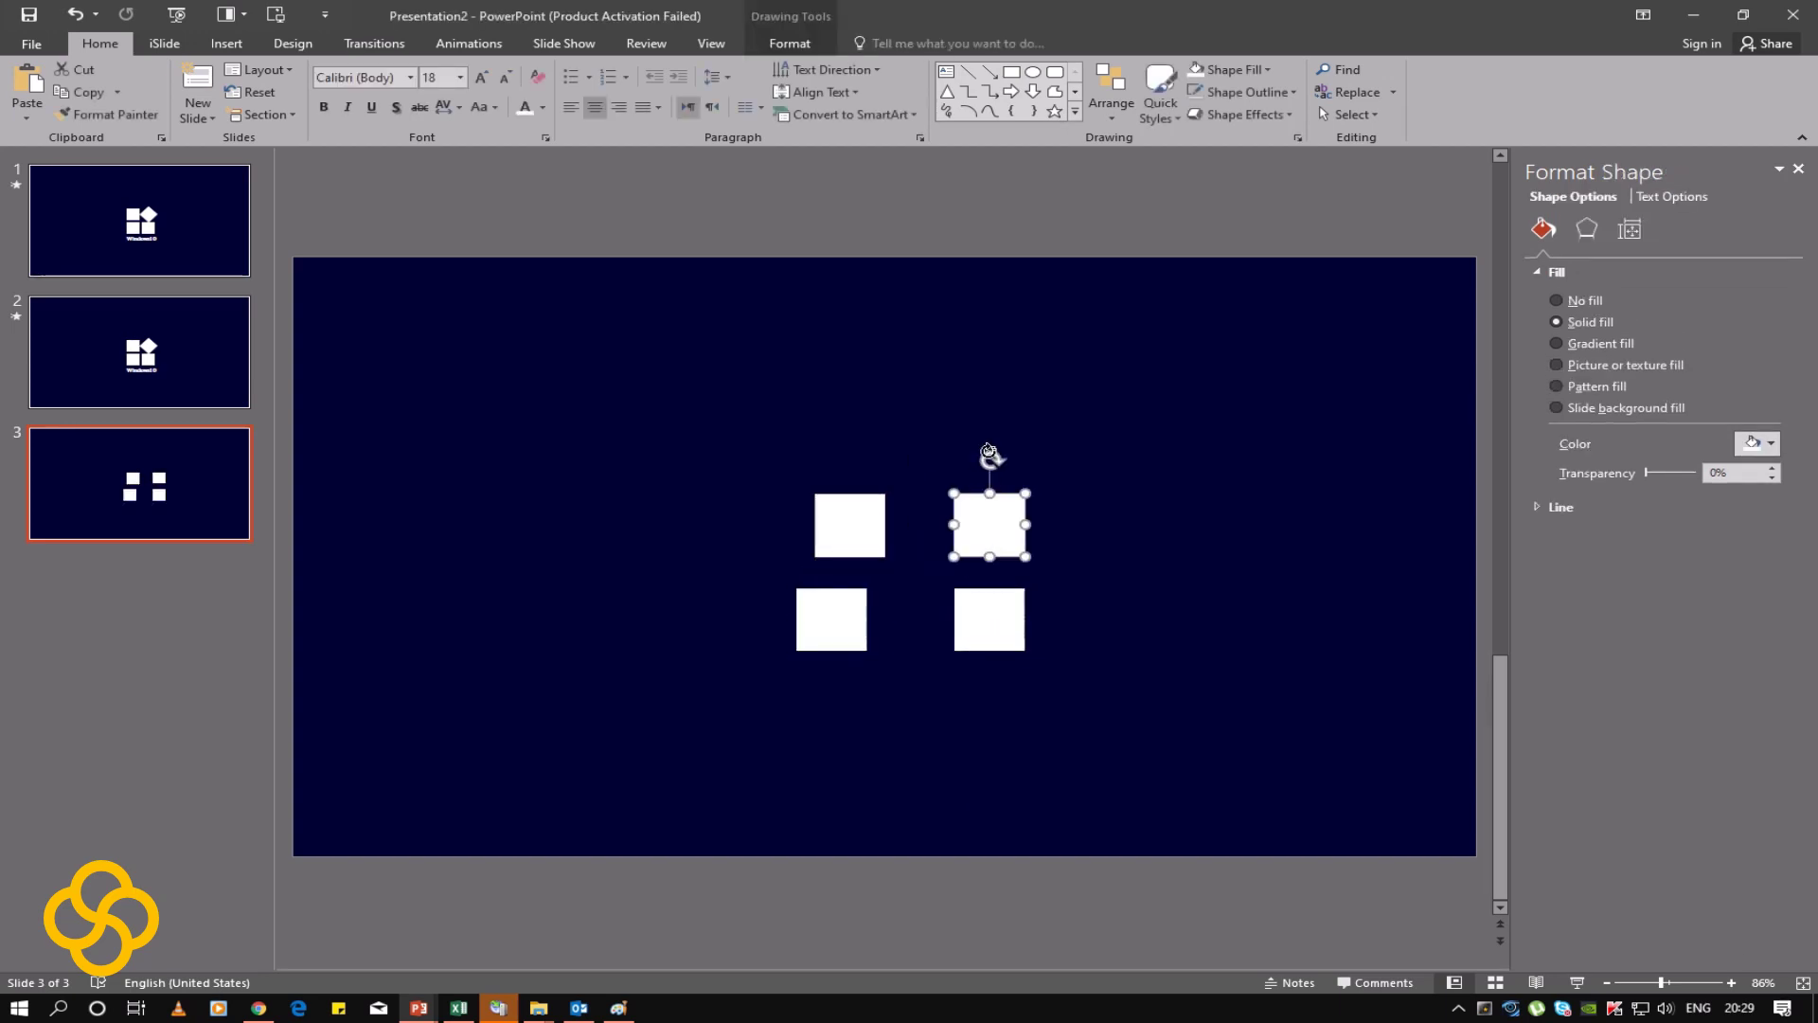
drag(988, 450, 923, 462)
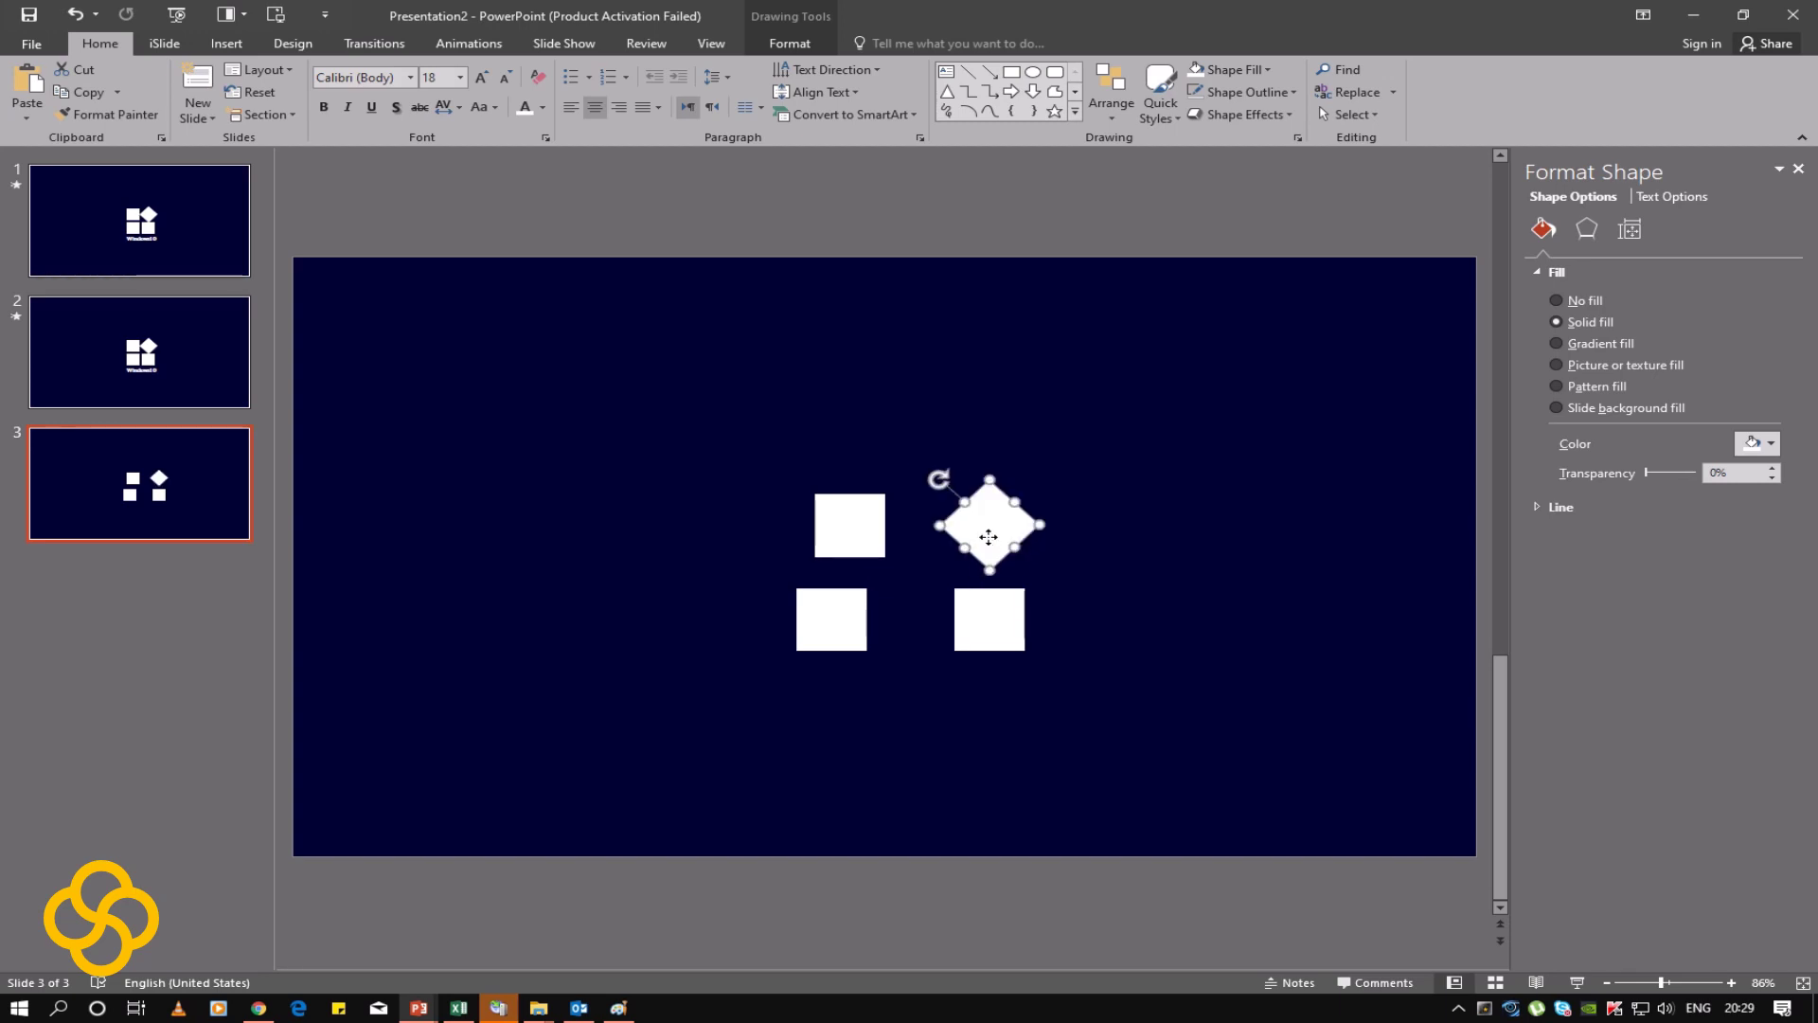
drag(987, 537, 989, 562)
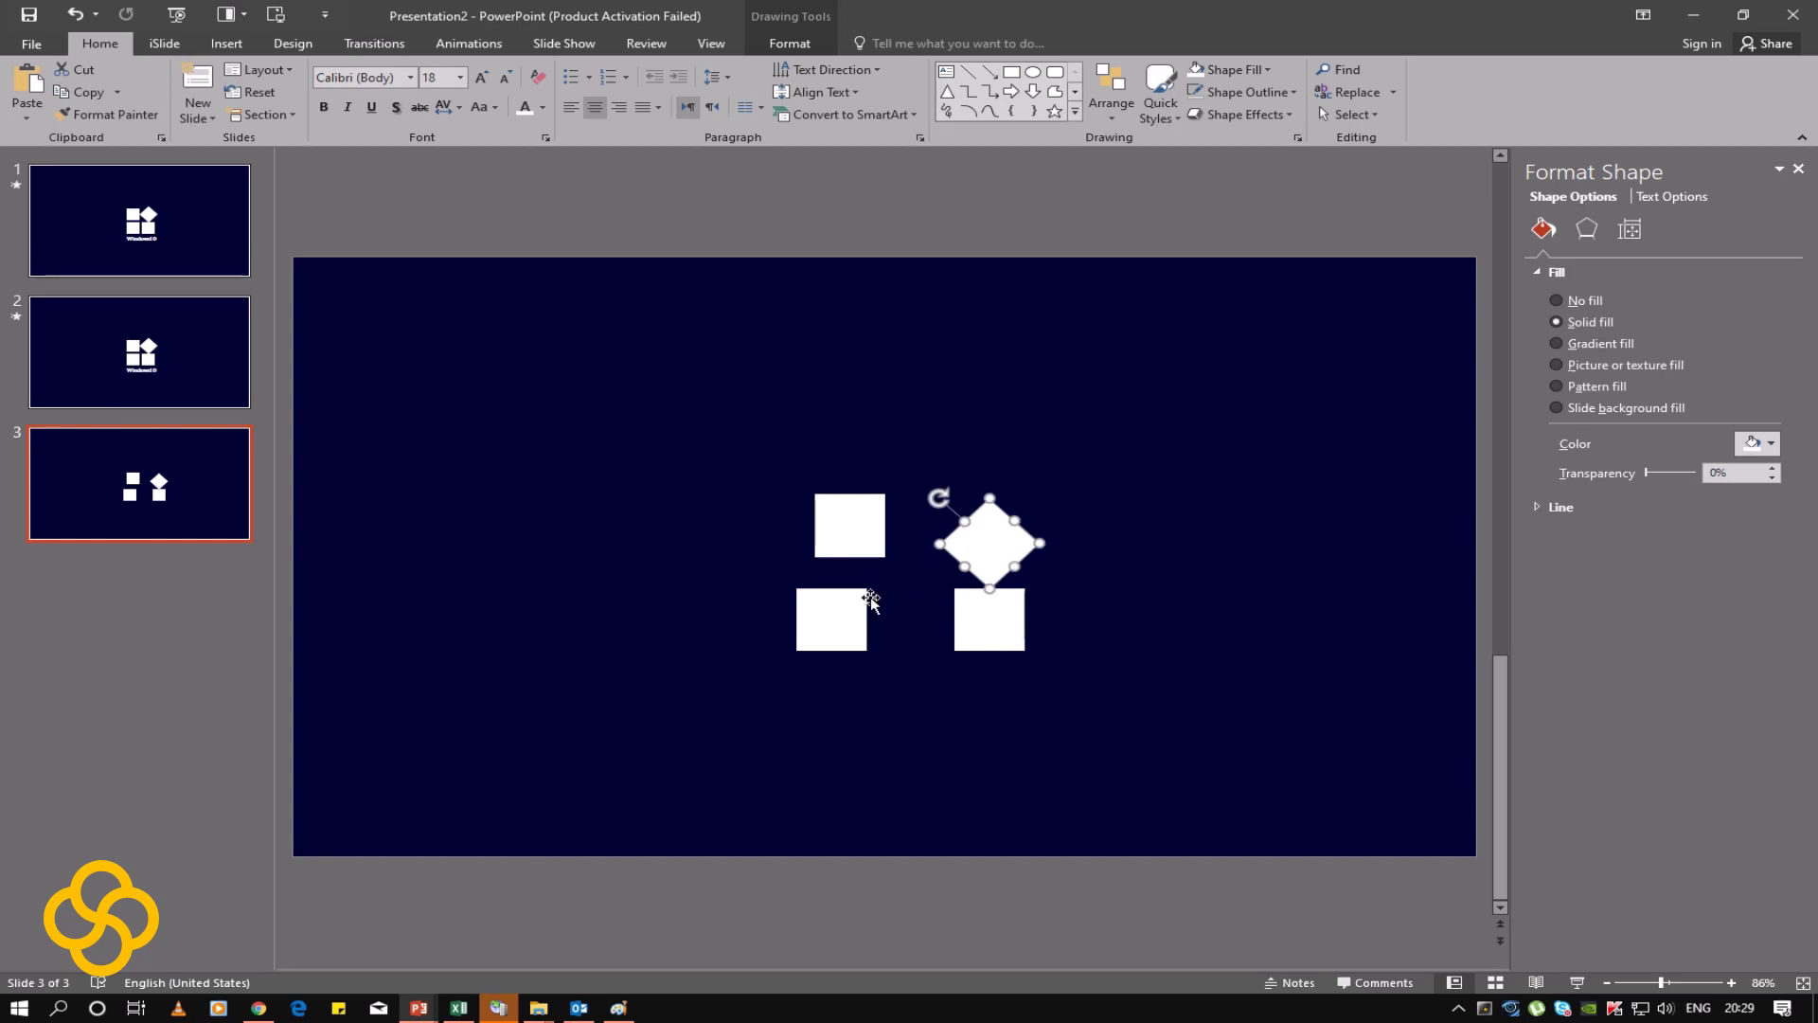
drag(845, 521, 901, 543)
drag(848, 630, 910, 625)
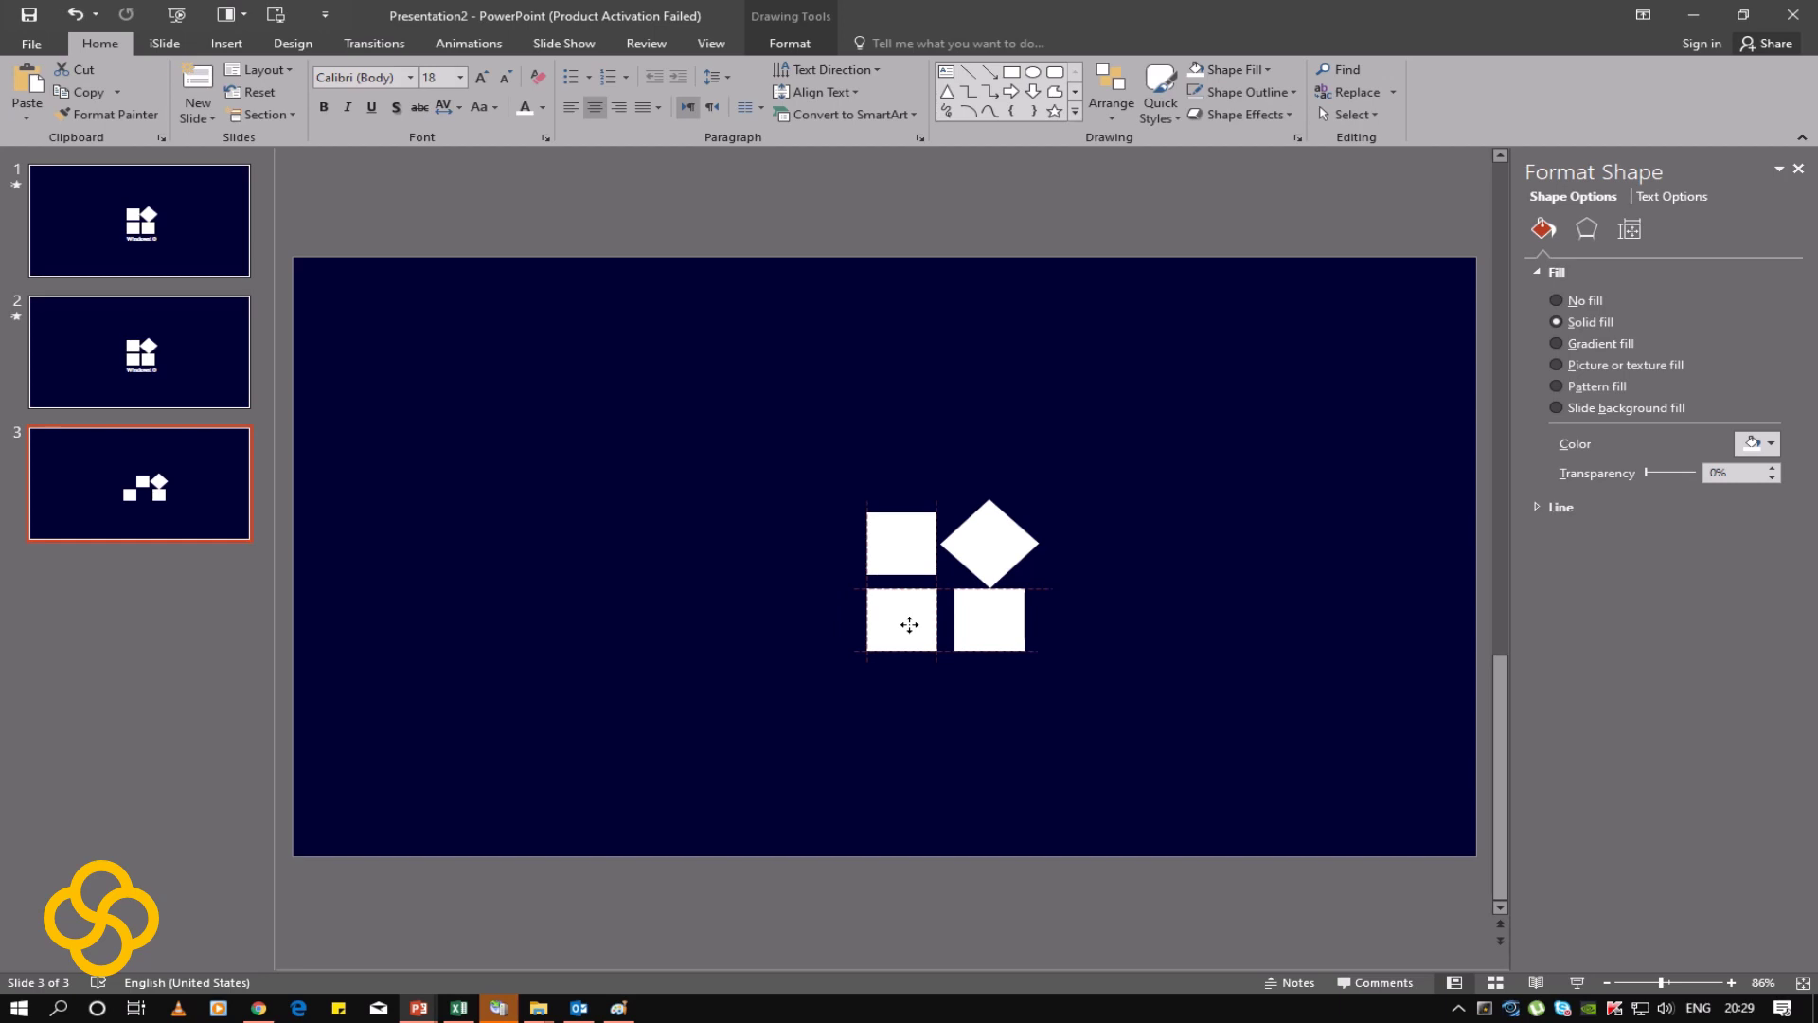
drag(909, 625, 909, 625)
Step: Select the two left squares together and adjust their position
click(1030, 702)
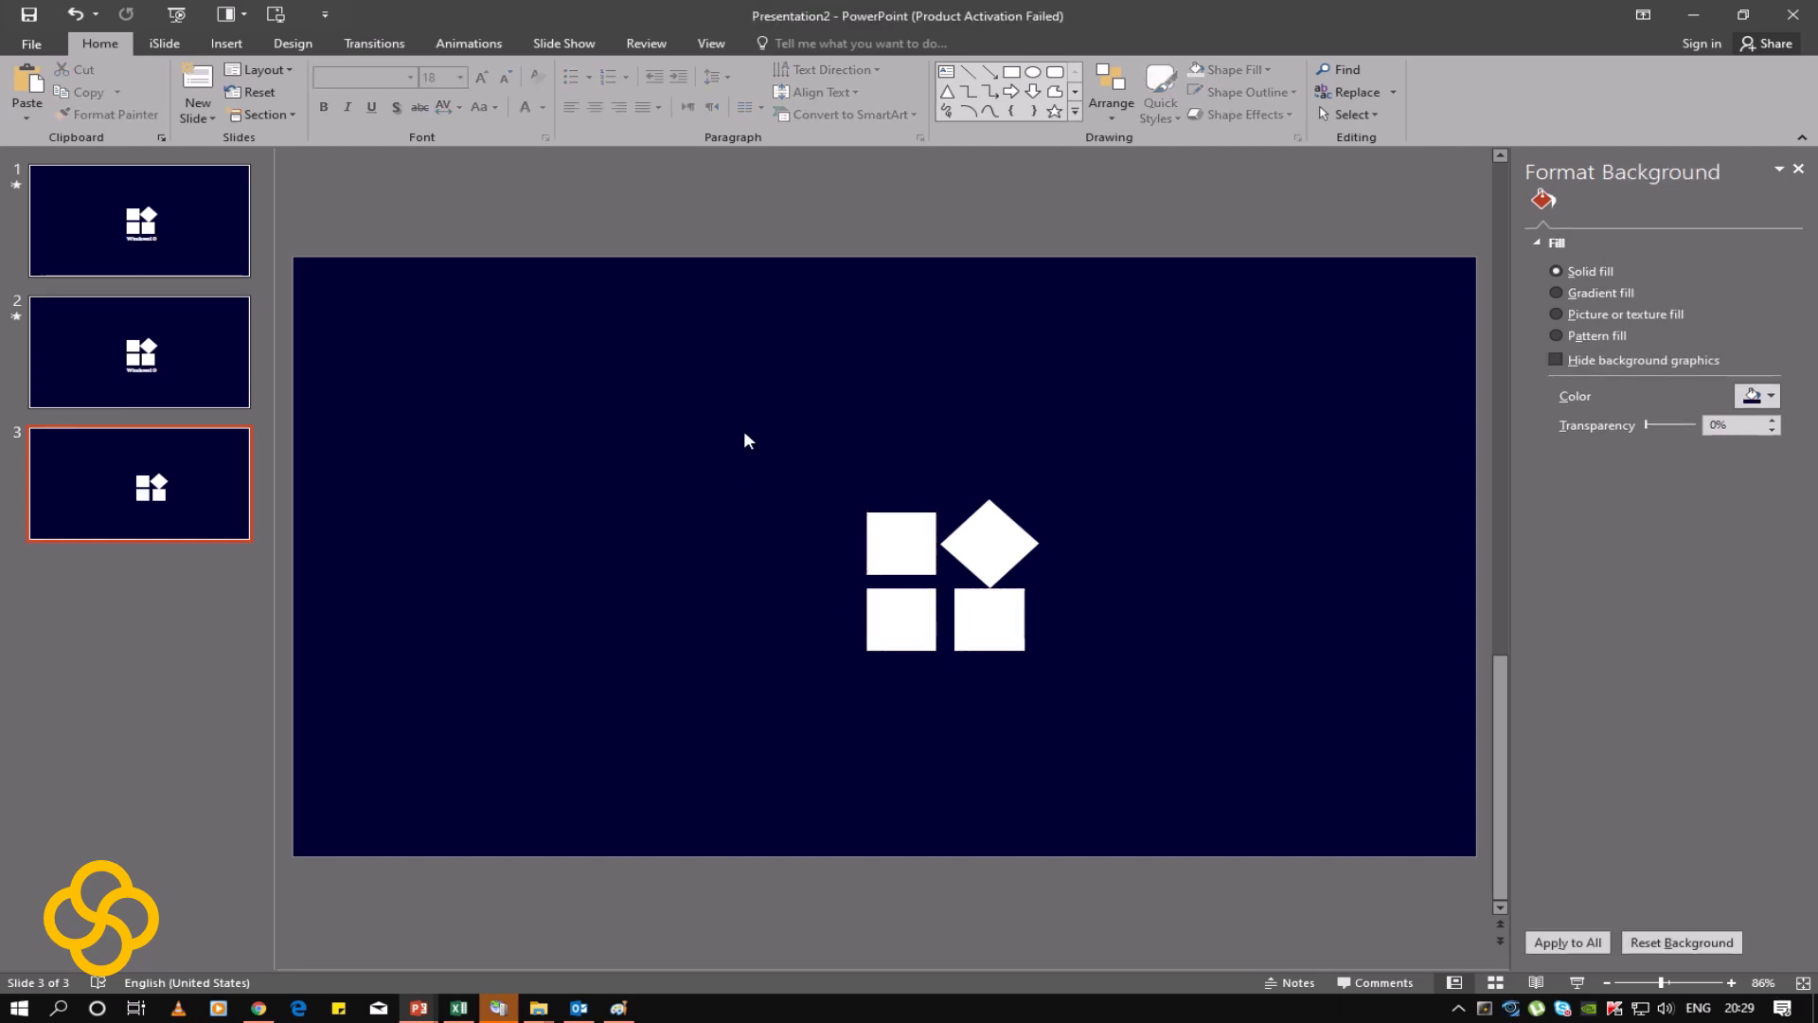
click(889, 537)
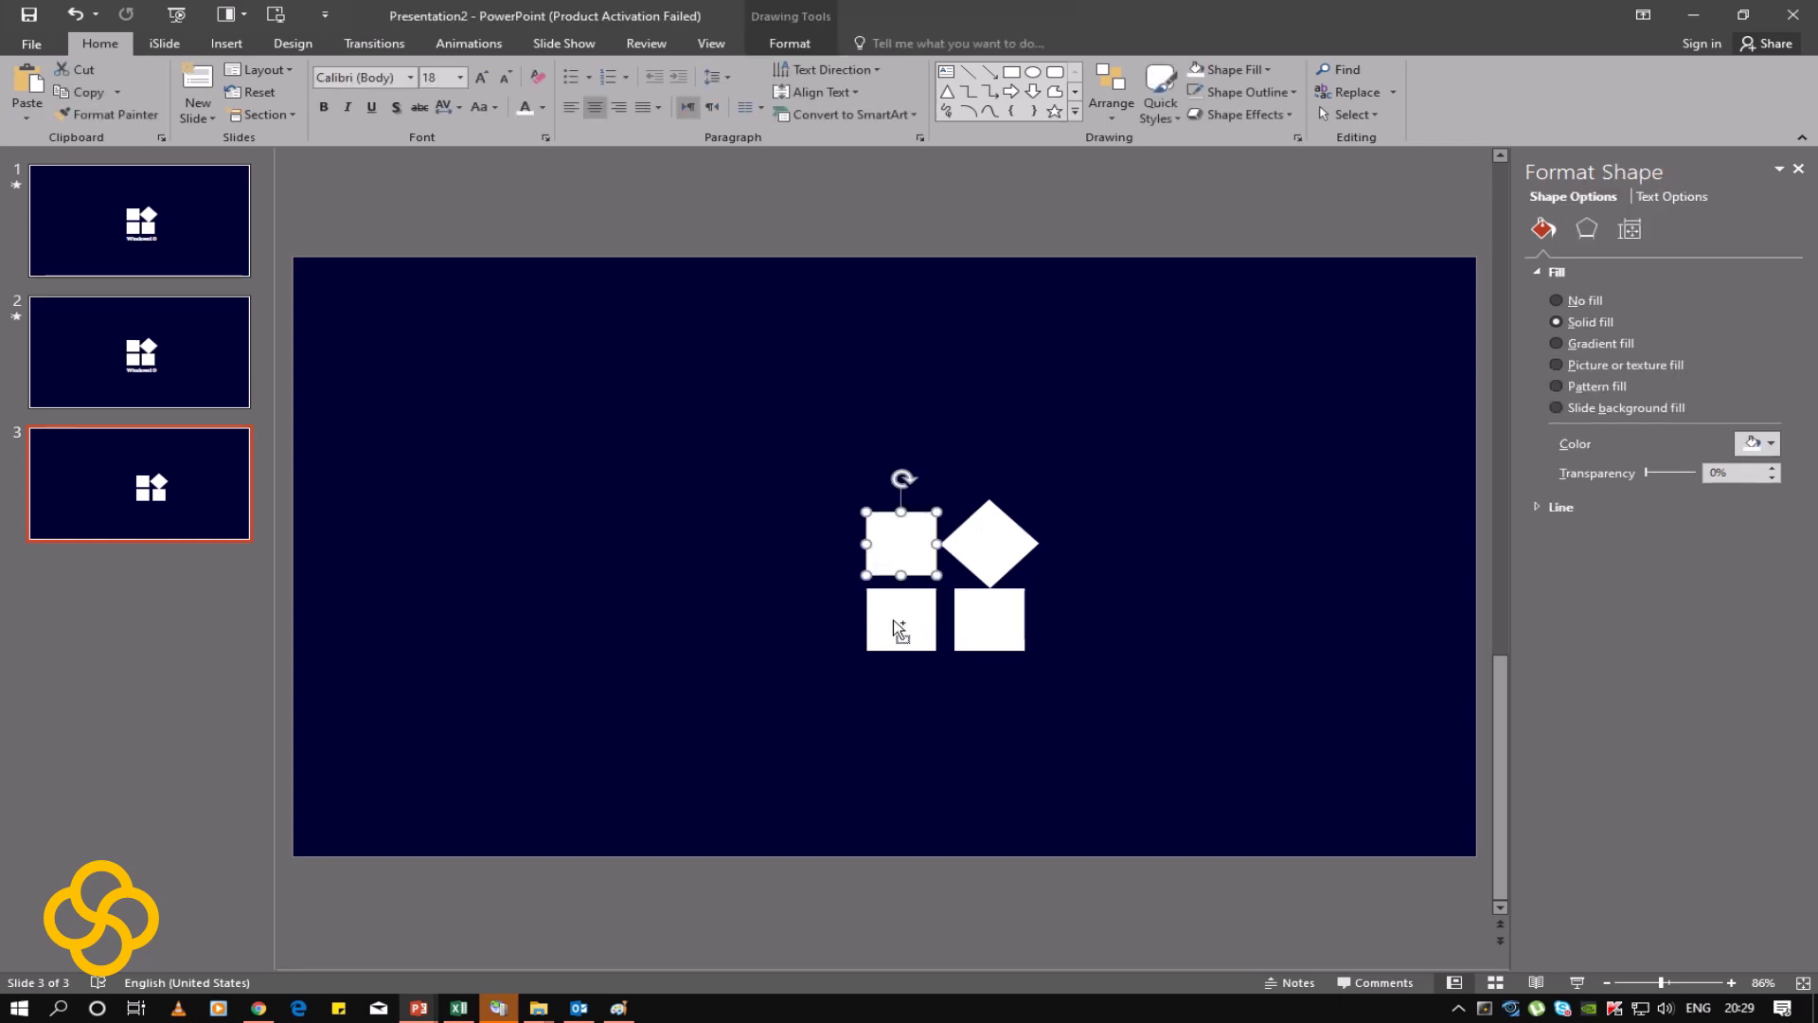
shift+click(901, 636)
key(ctrl+z)
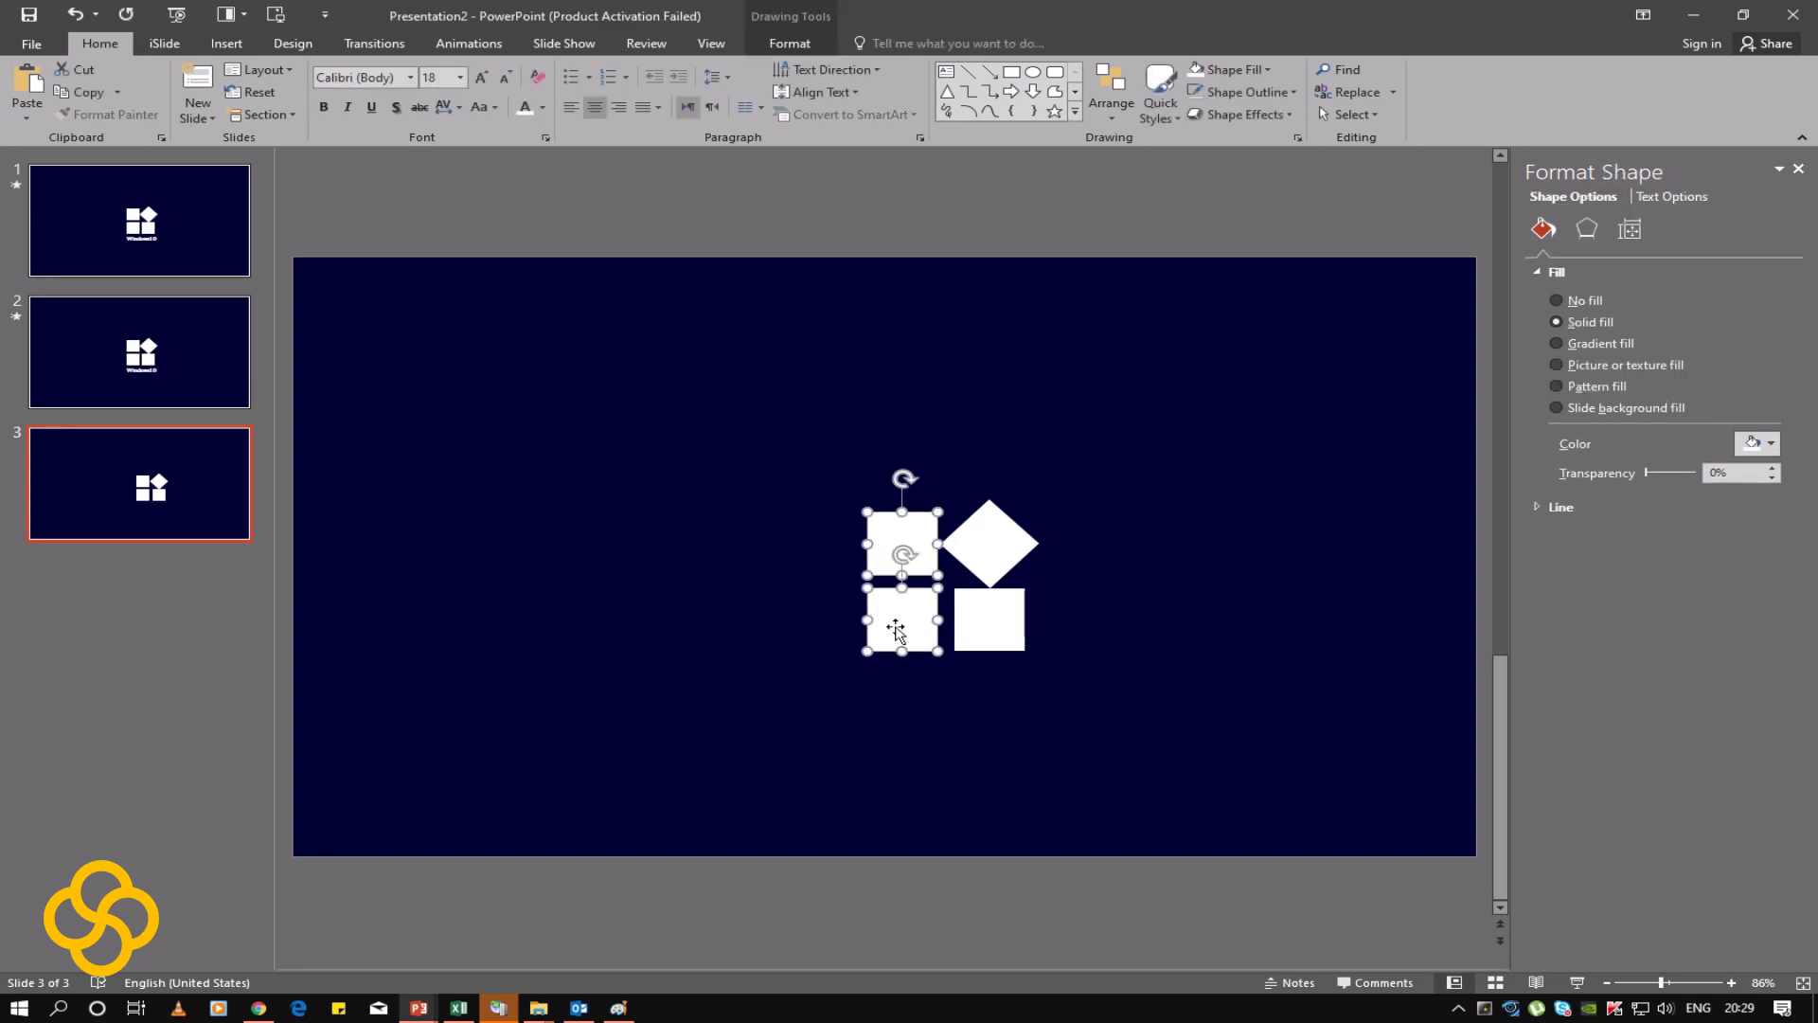
click(756, 667)
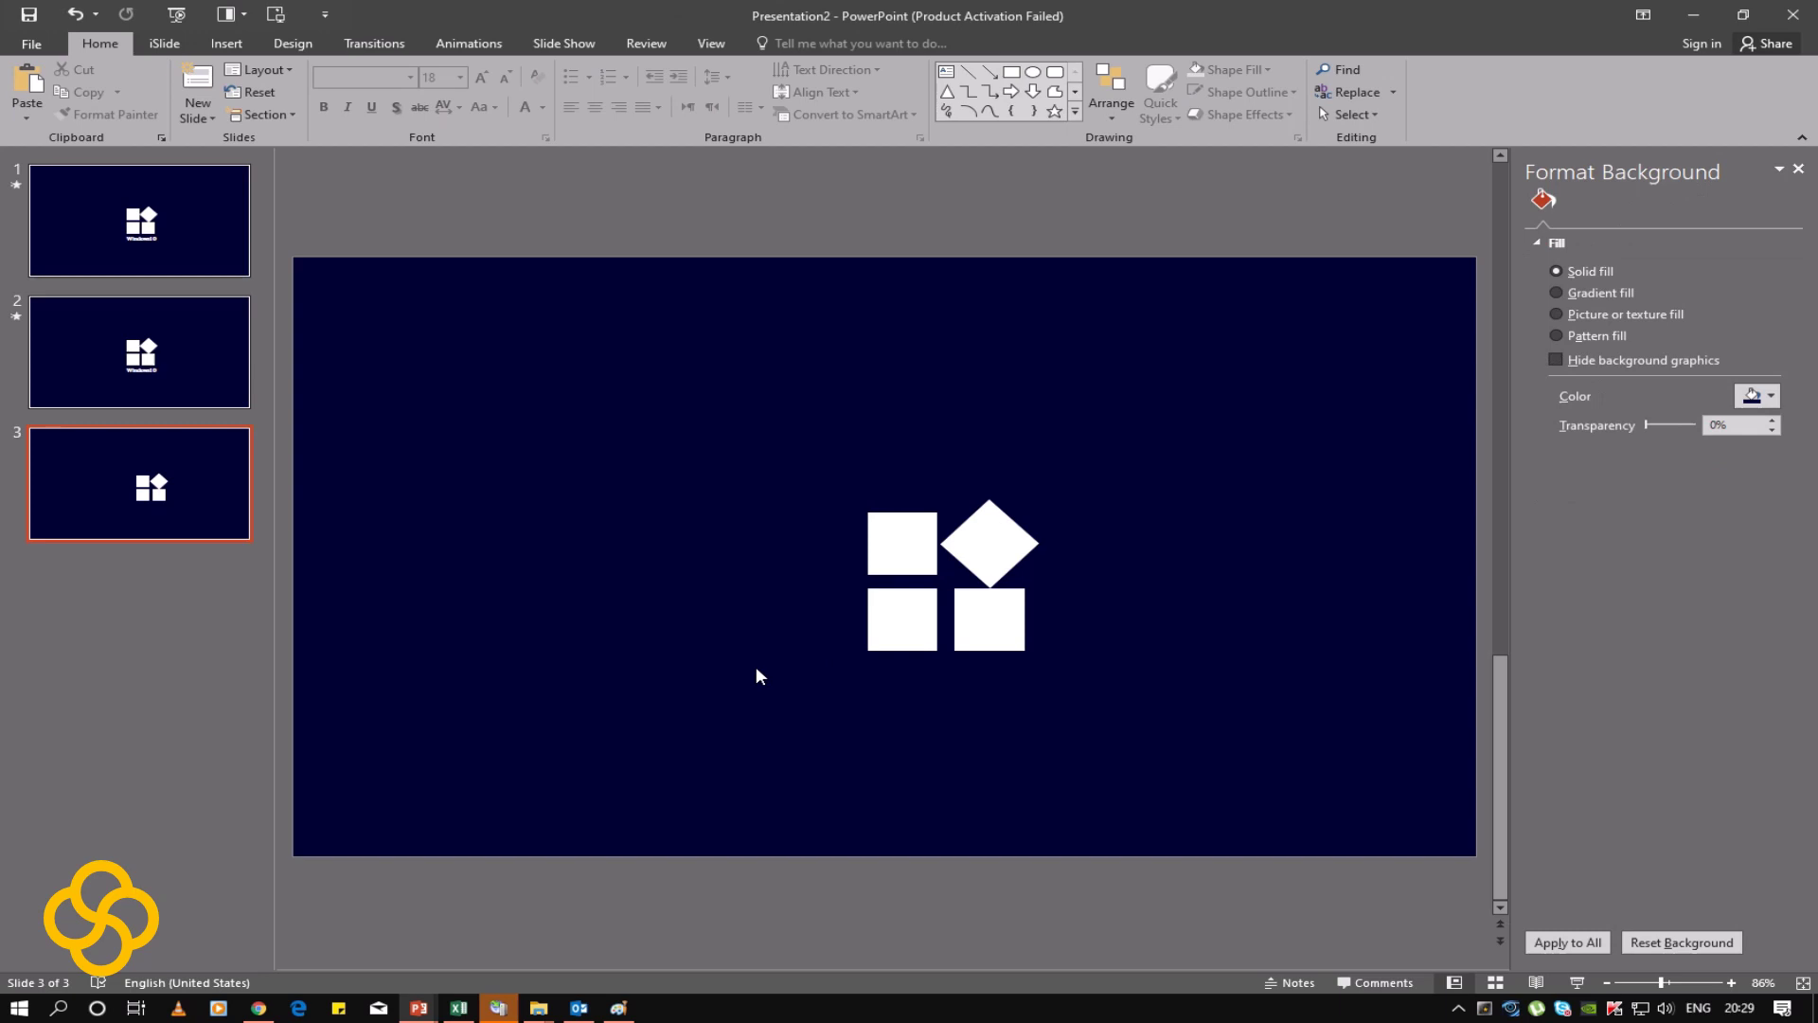
click(916, 564)
shift+click(914, 611)
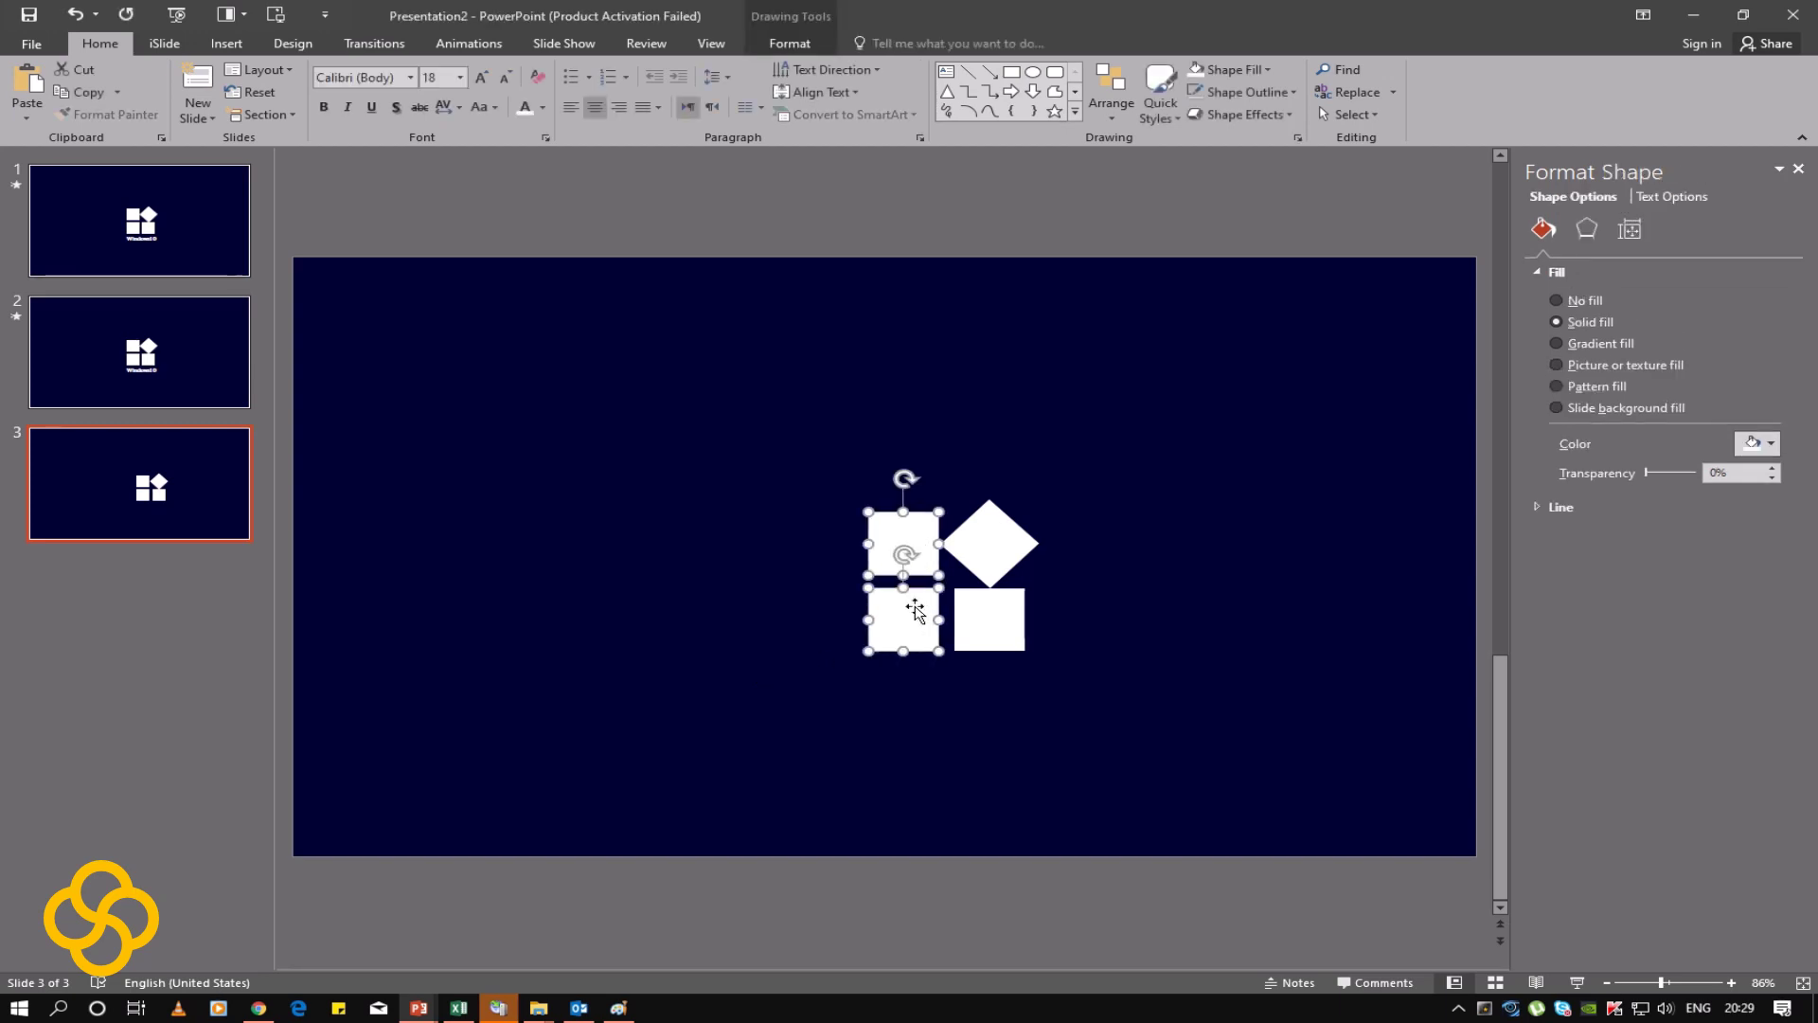
click(606, 676)
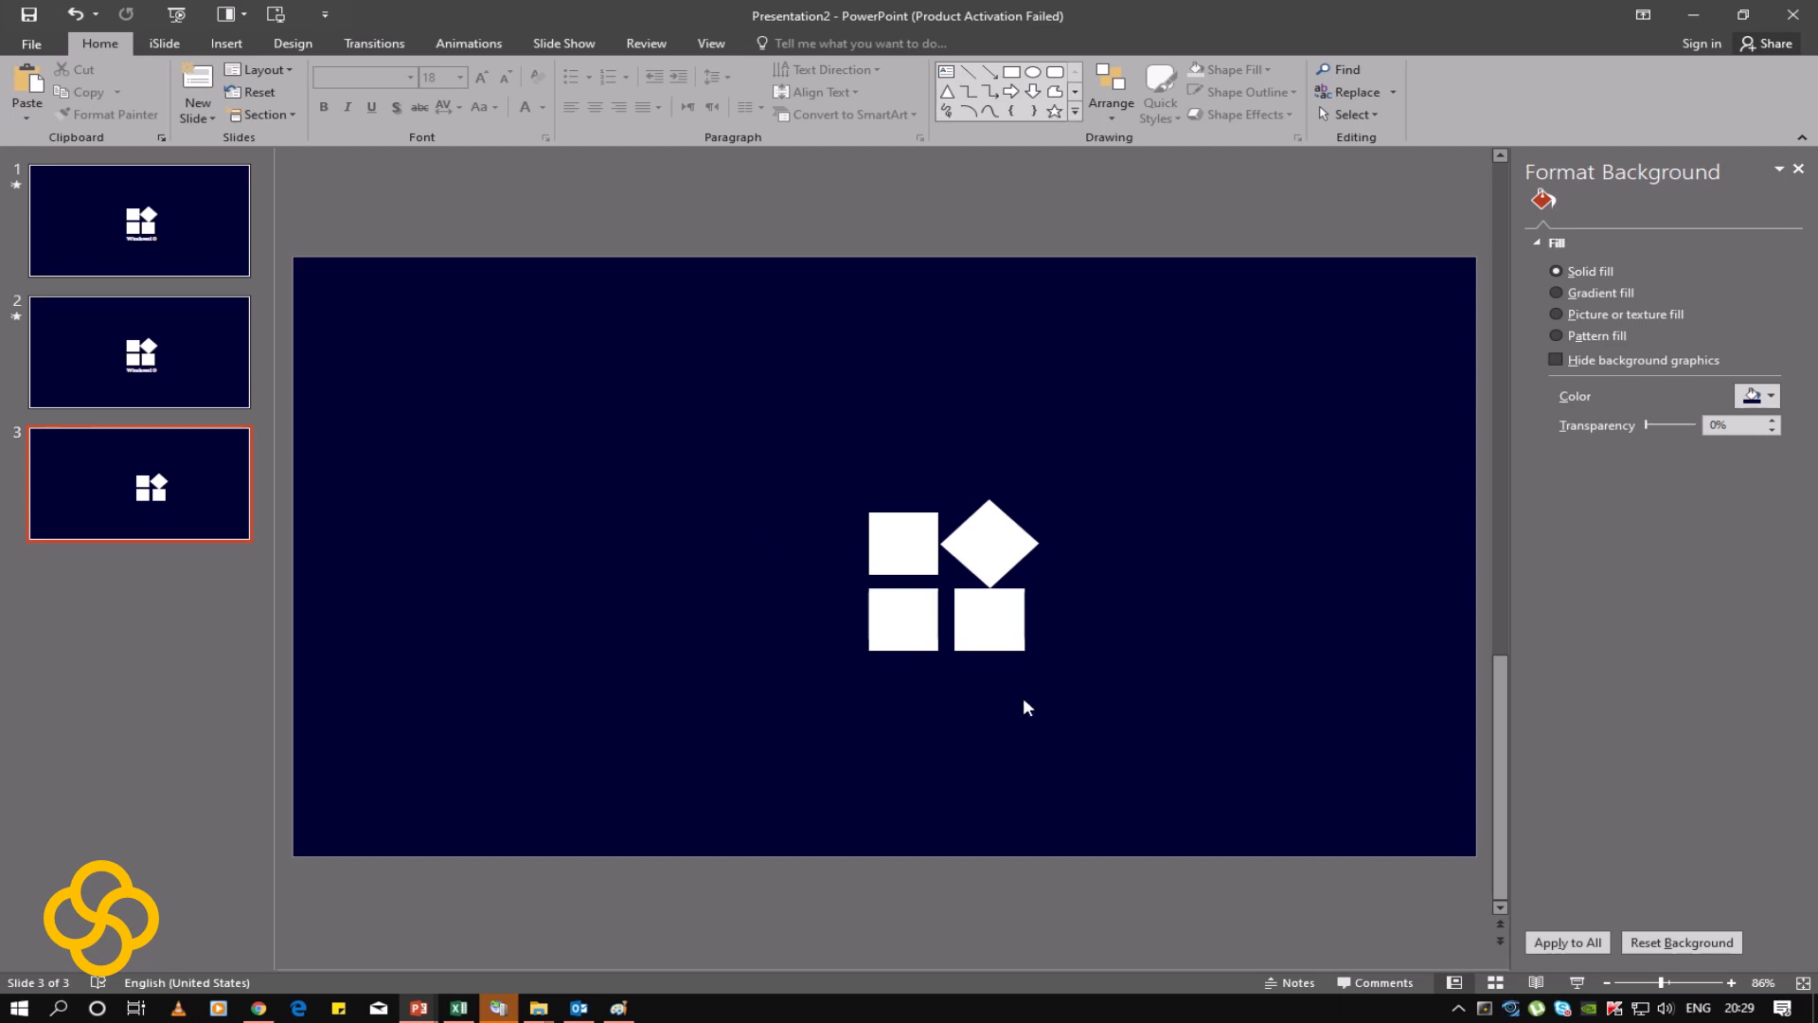
Step: Move the top-left square into line with the diamond
click(892, 615)
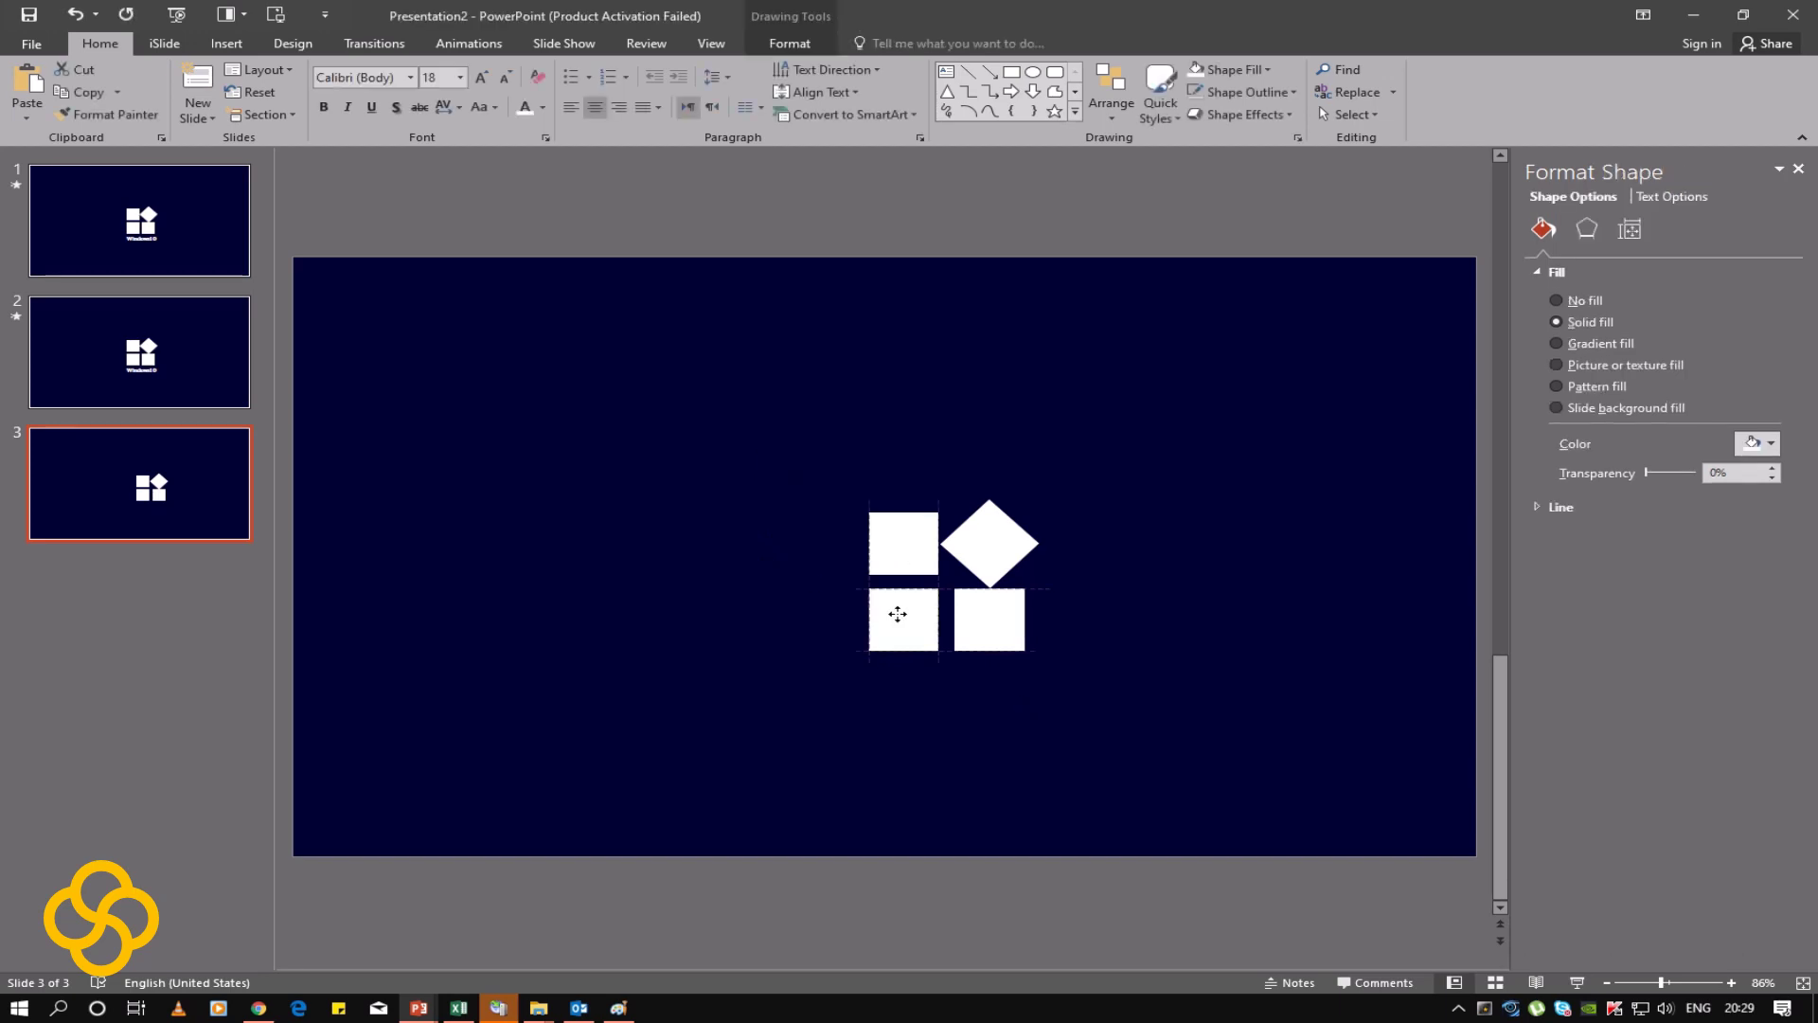
click(955, 657)
click(903, 550)
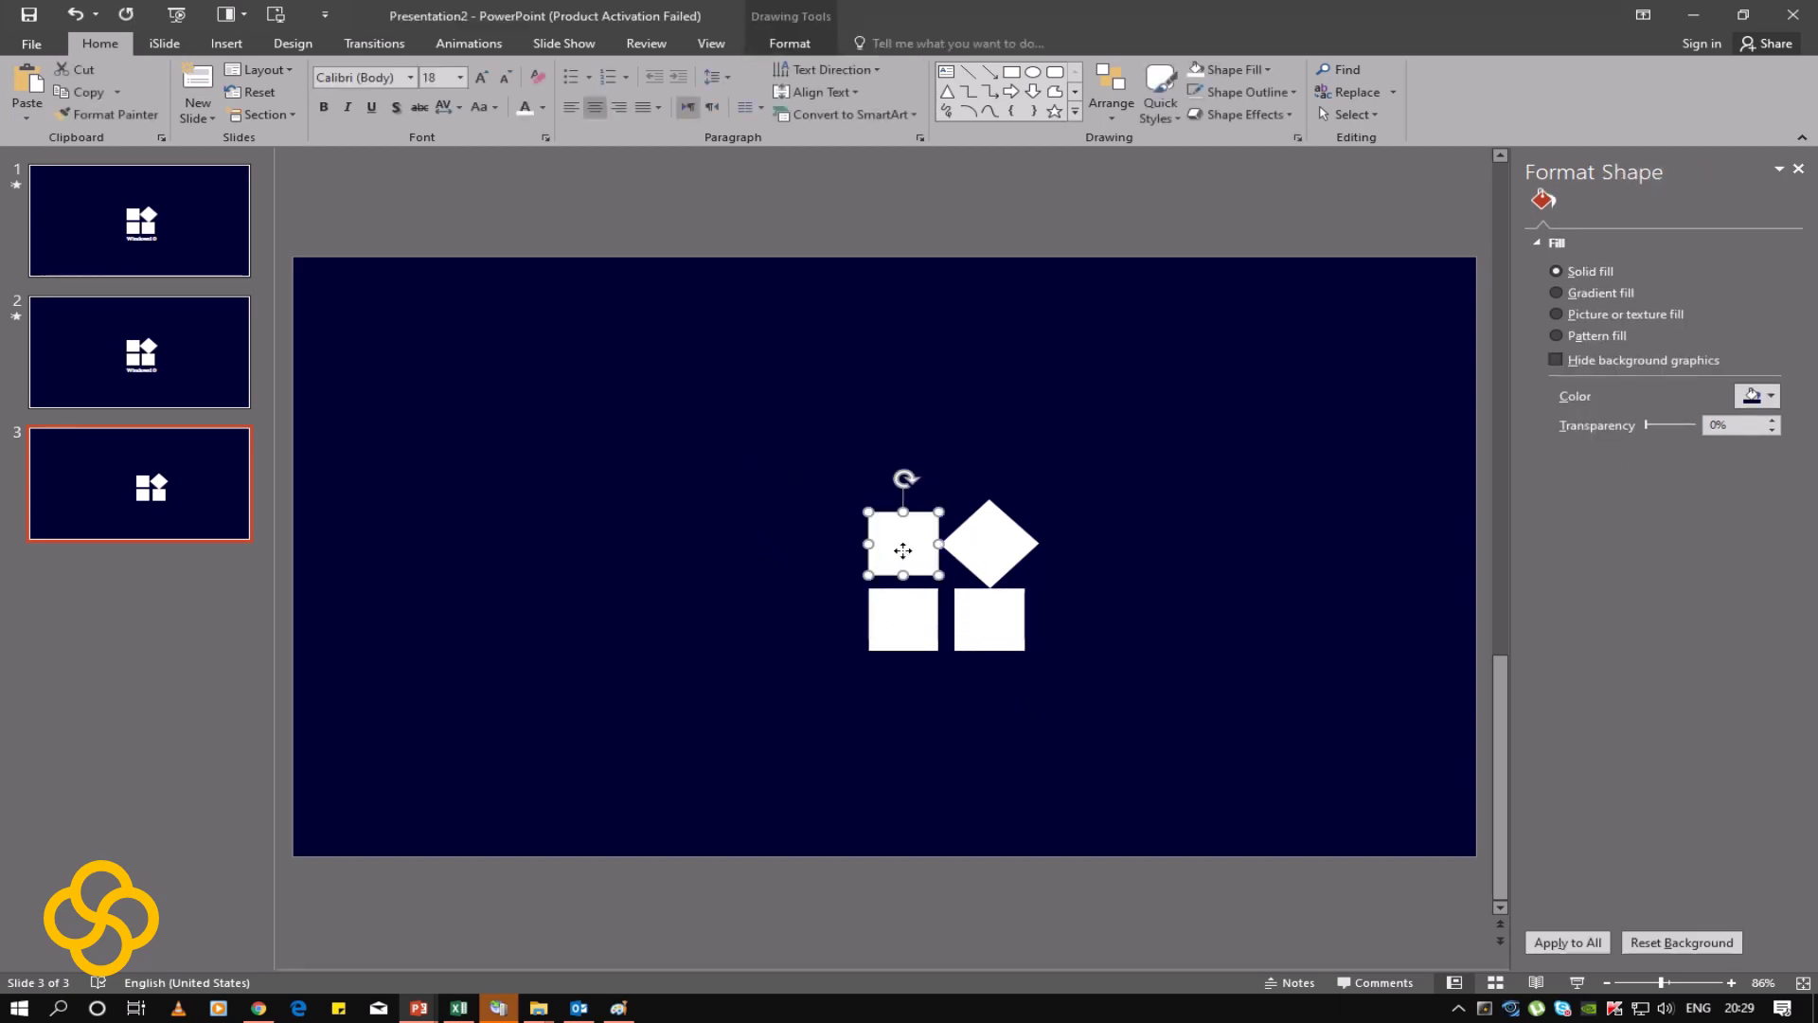
drag(903, 550, 902, 550)
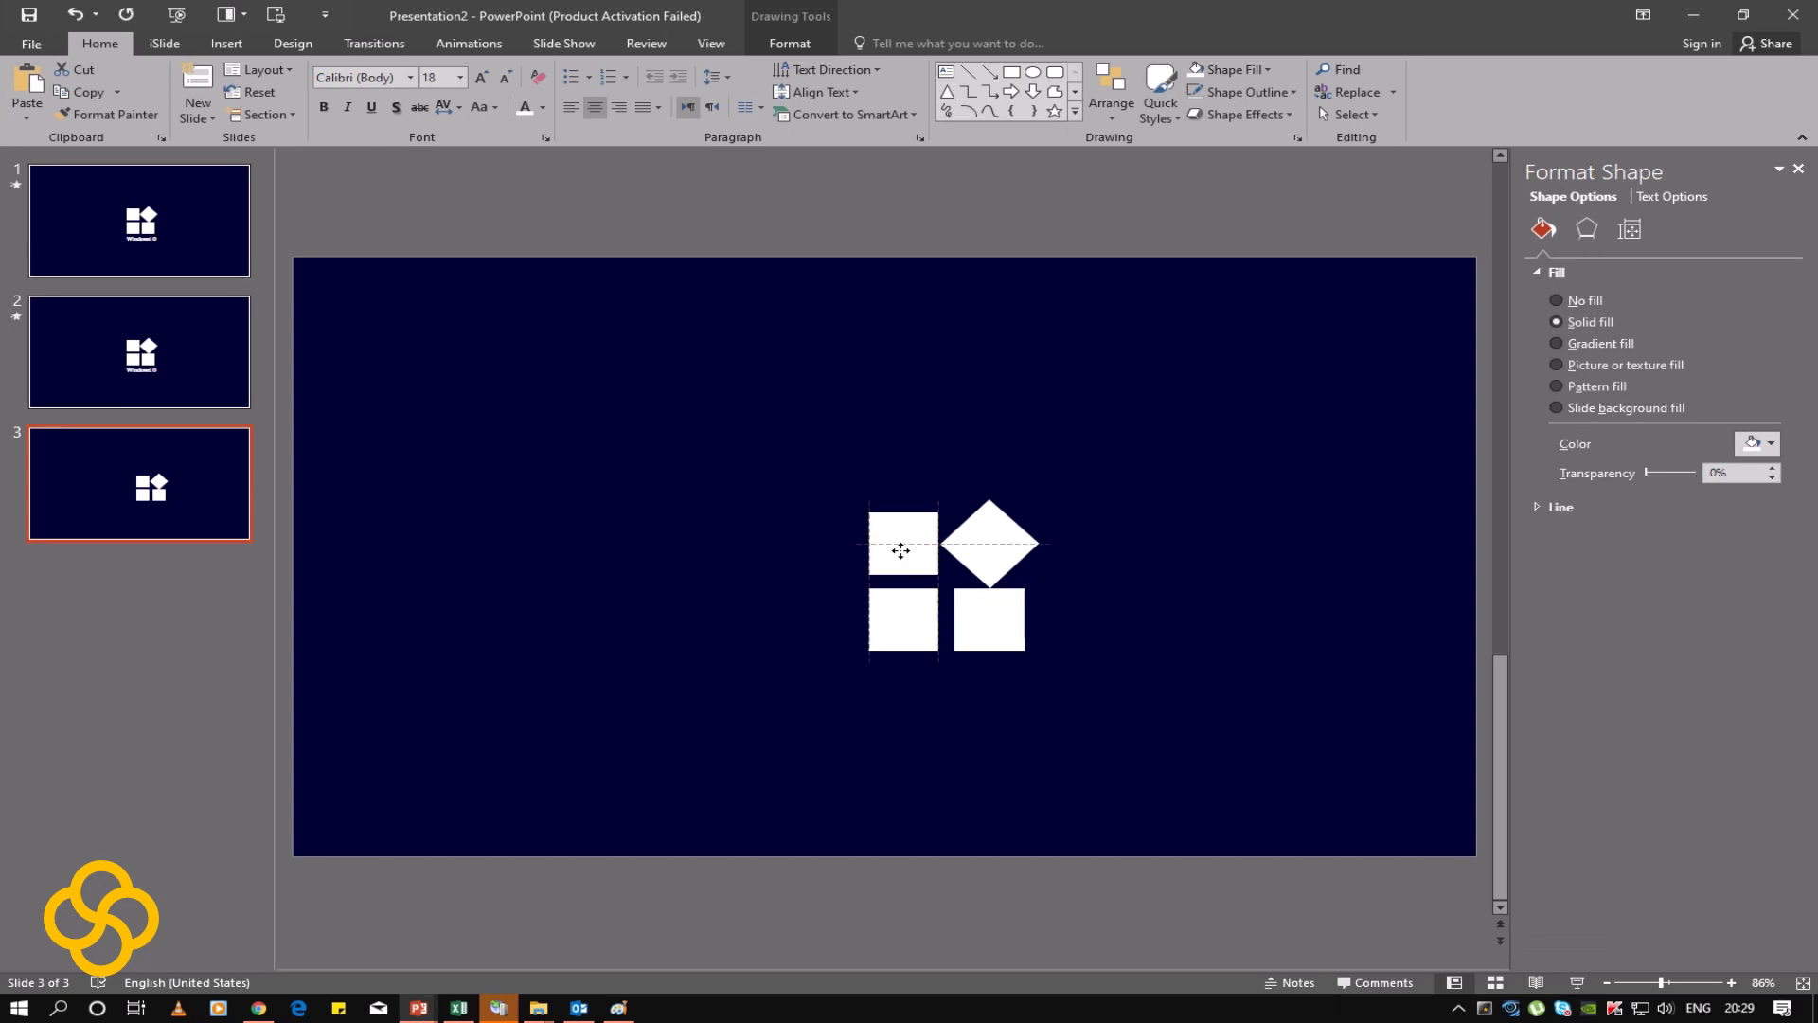
click(604, 556)
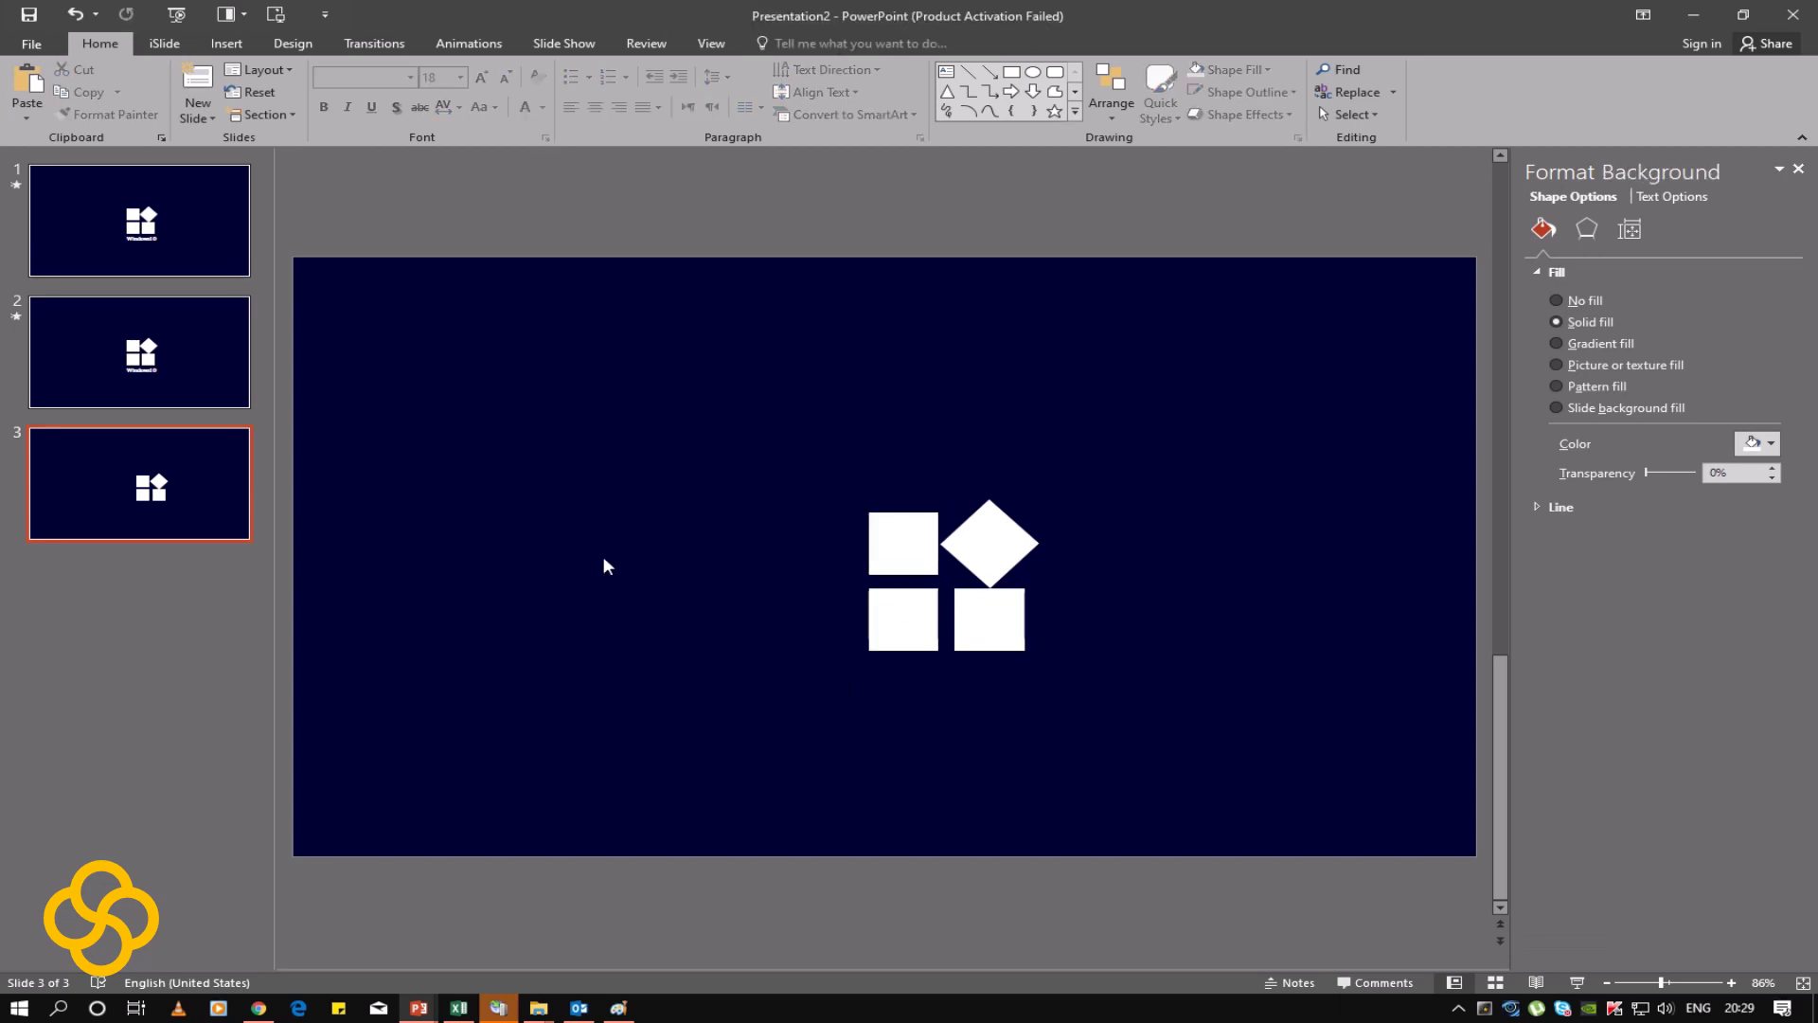
drag(576, 428, 1304, 743)
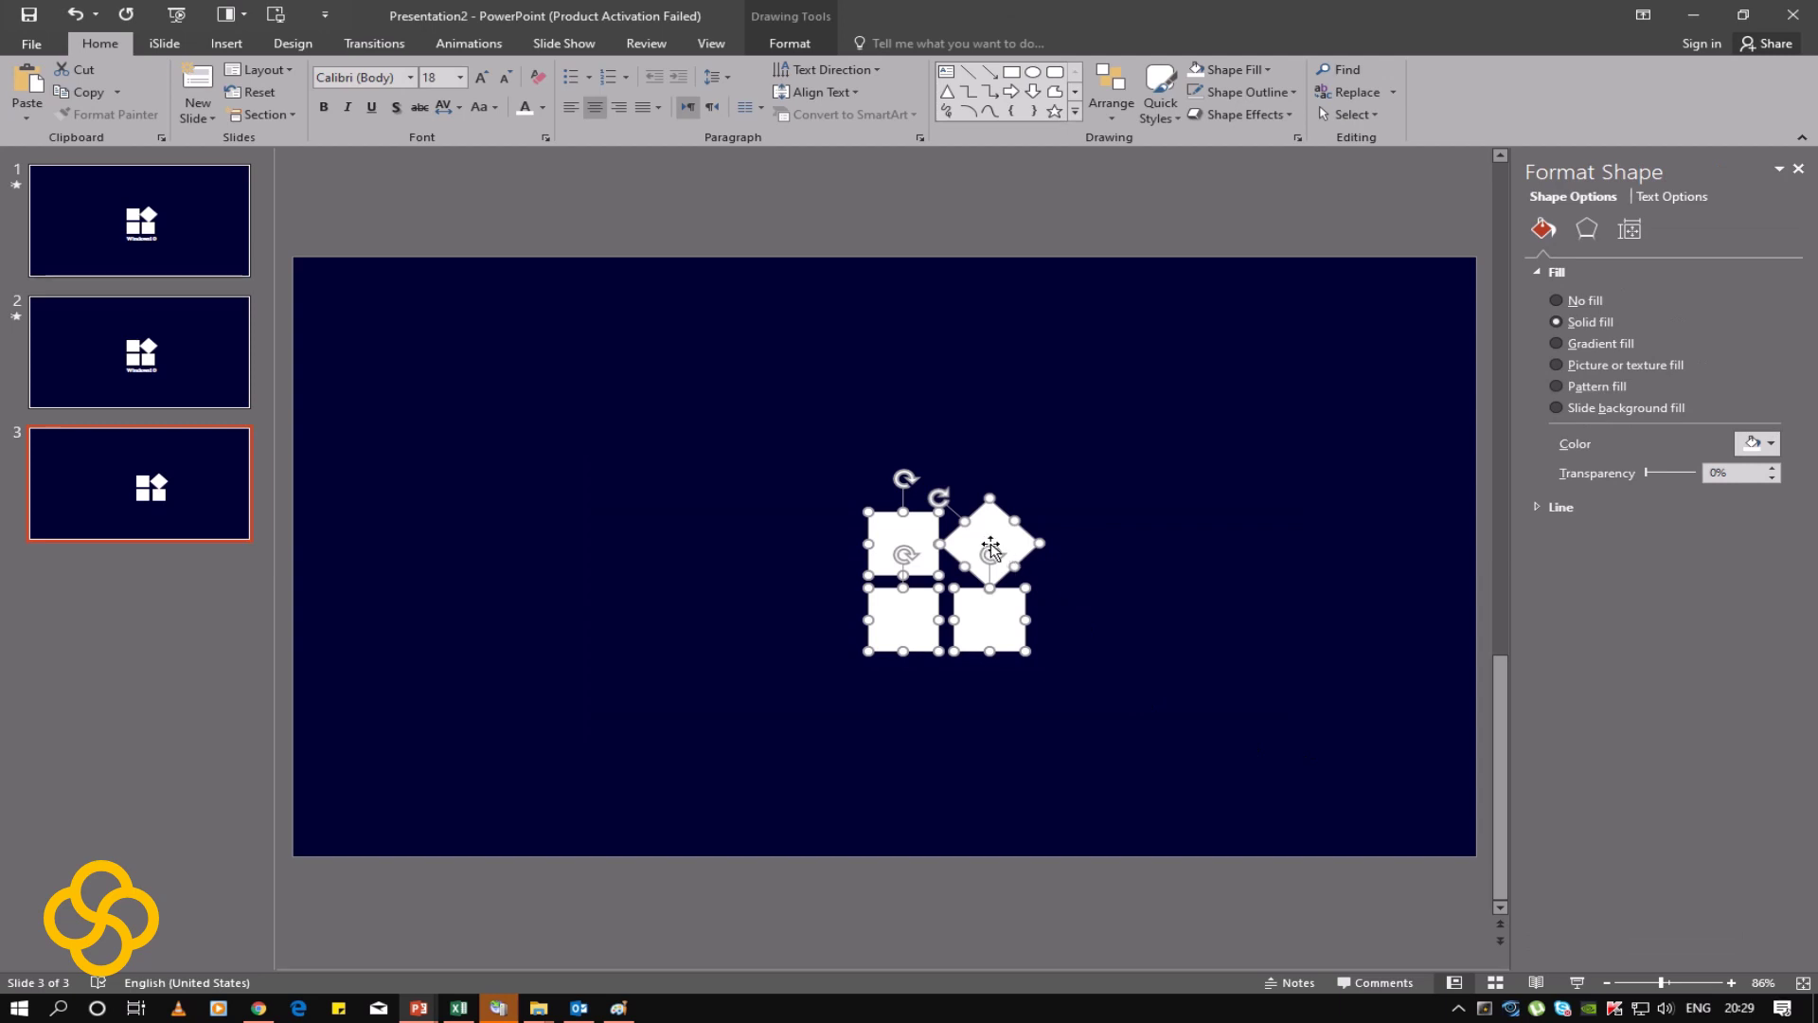
Step: Group the four tiles and align the group center and middle on the slide
right_click(989, 544)
click(1188, 657)
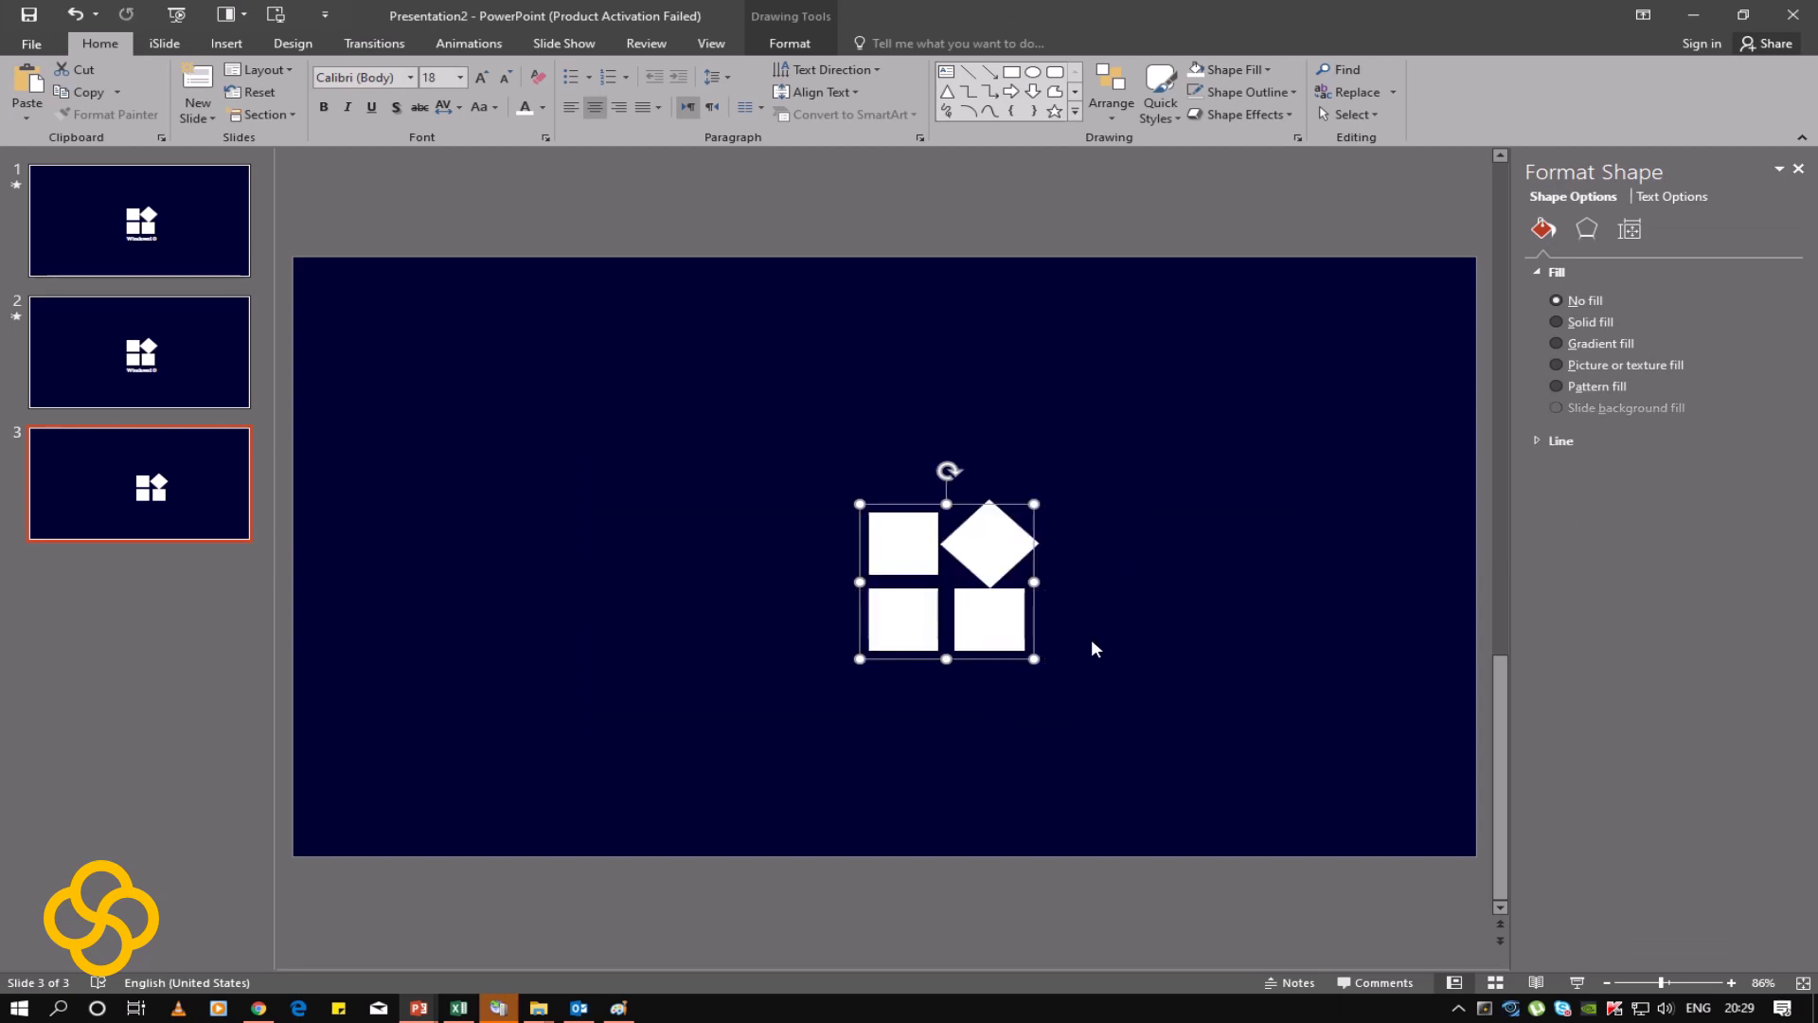
click(1126, 118)
mouse_move(1138, 369)
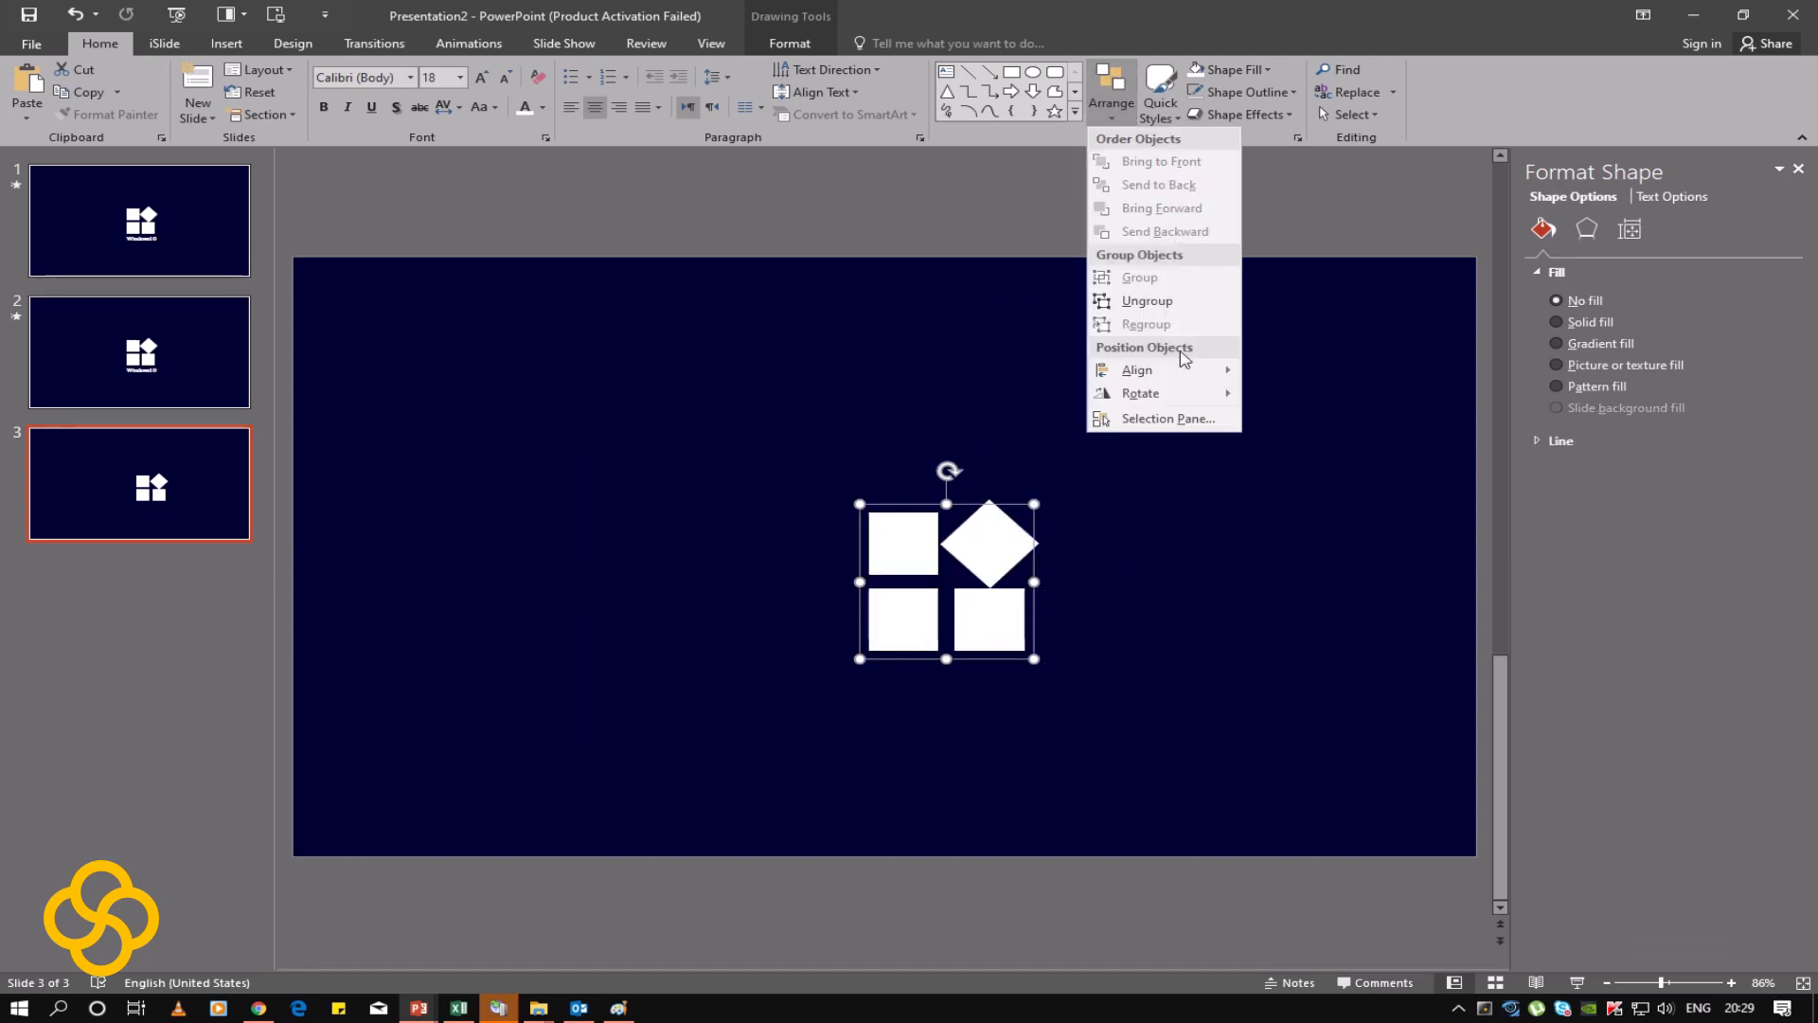
click(1310, 395)
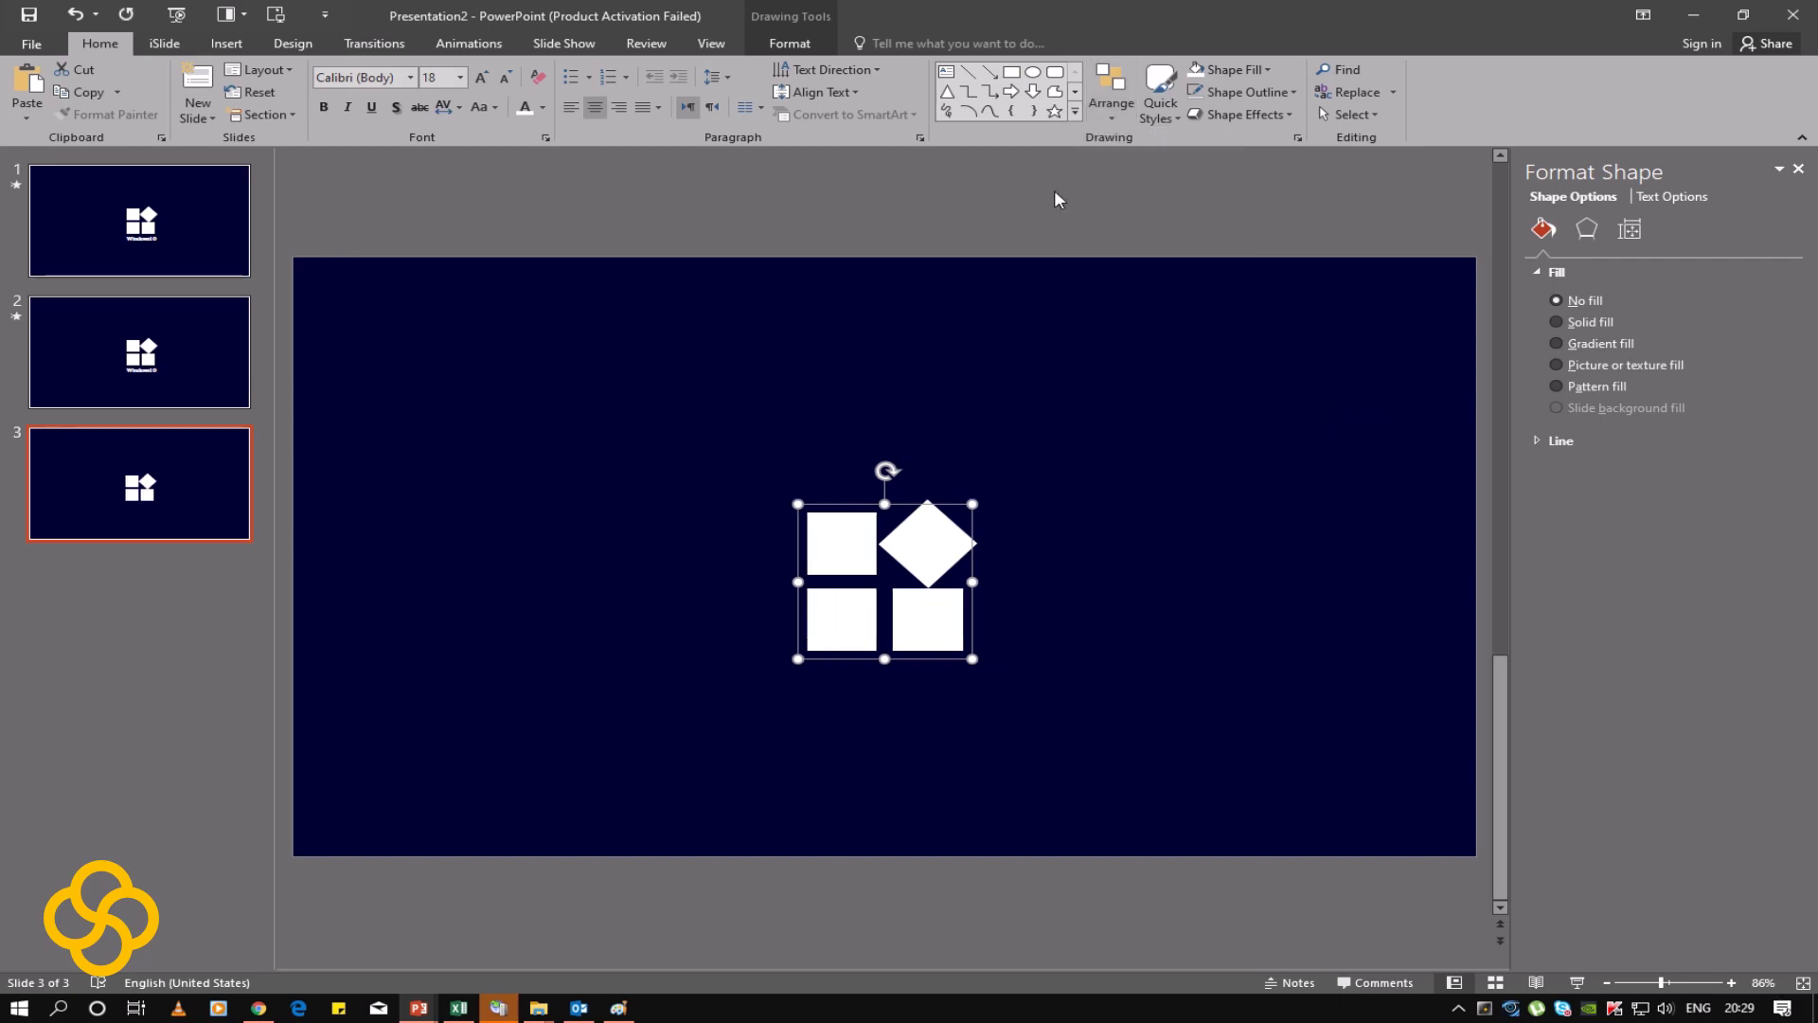
click(1108, 122)
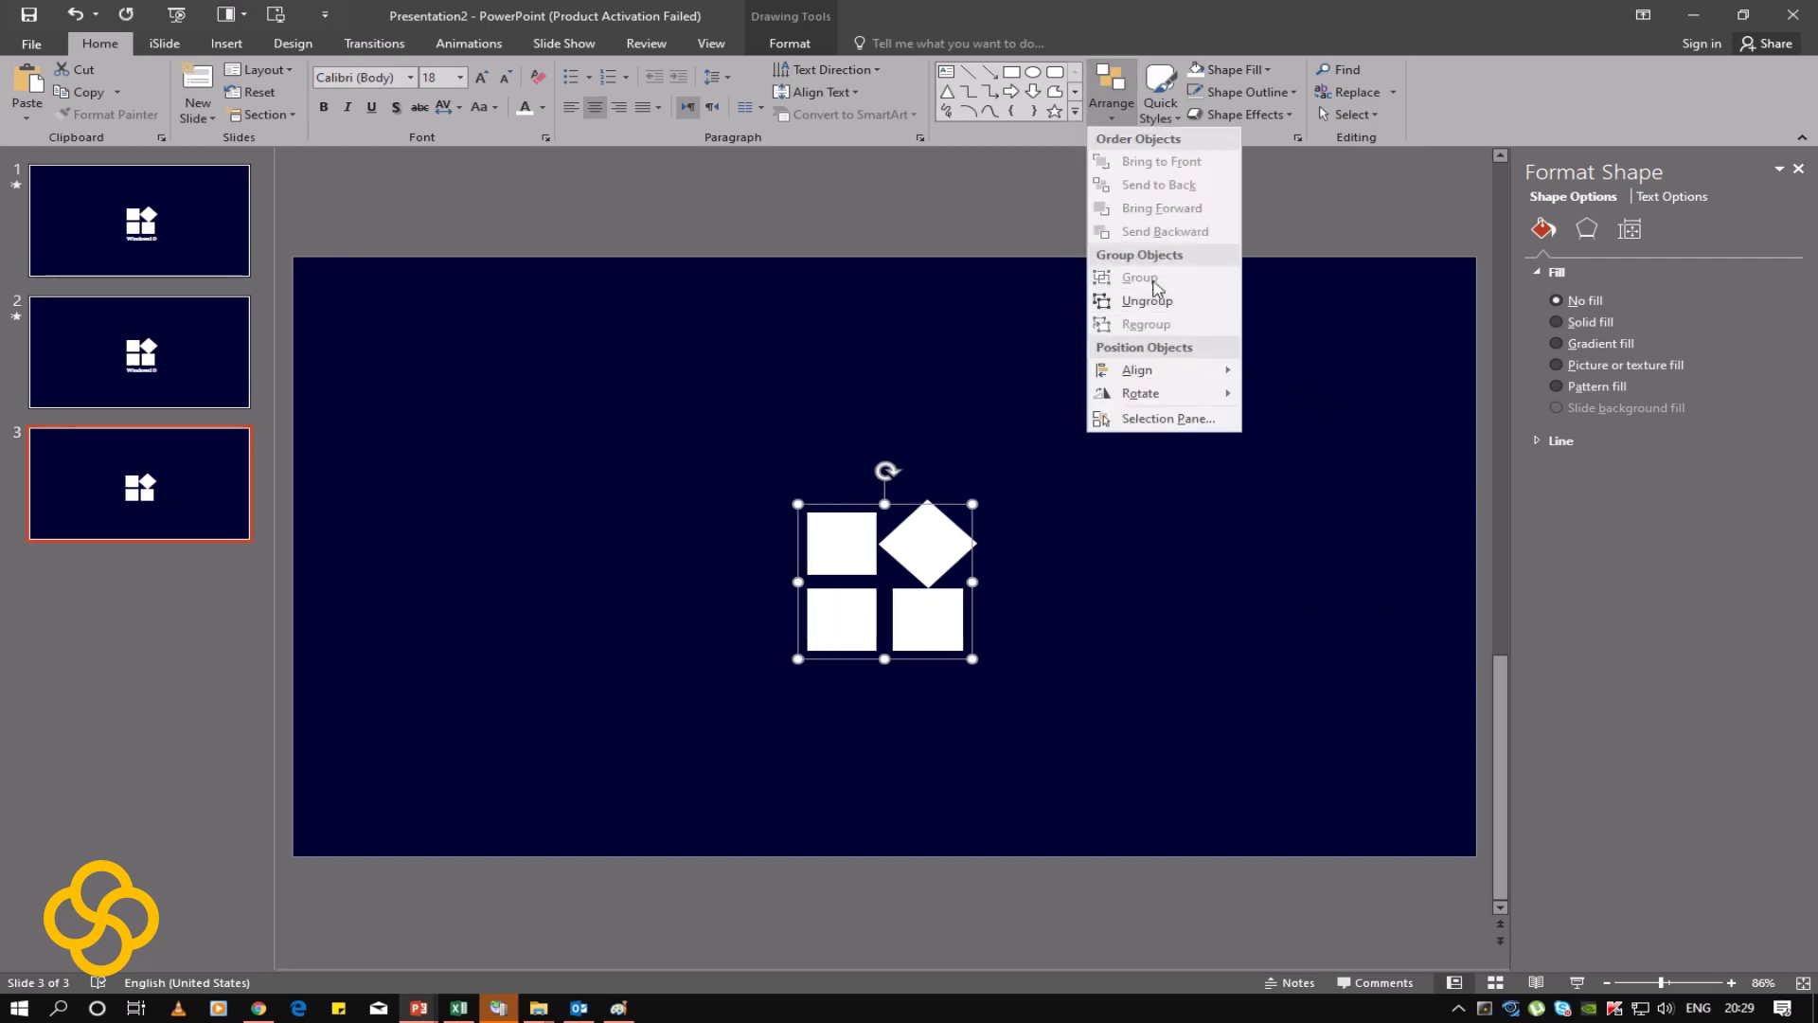
mouse_move(1139, 370)
click(1316, 464)
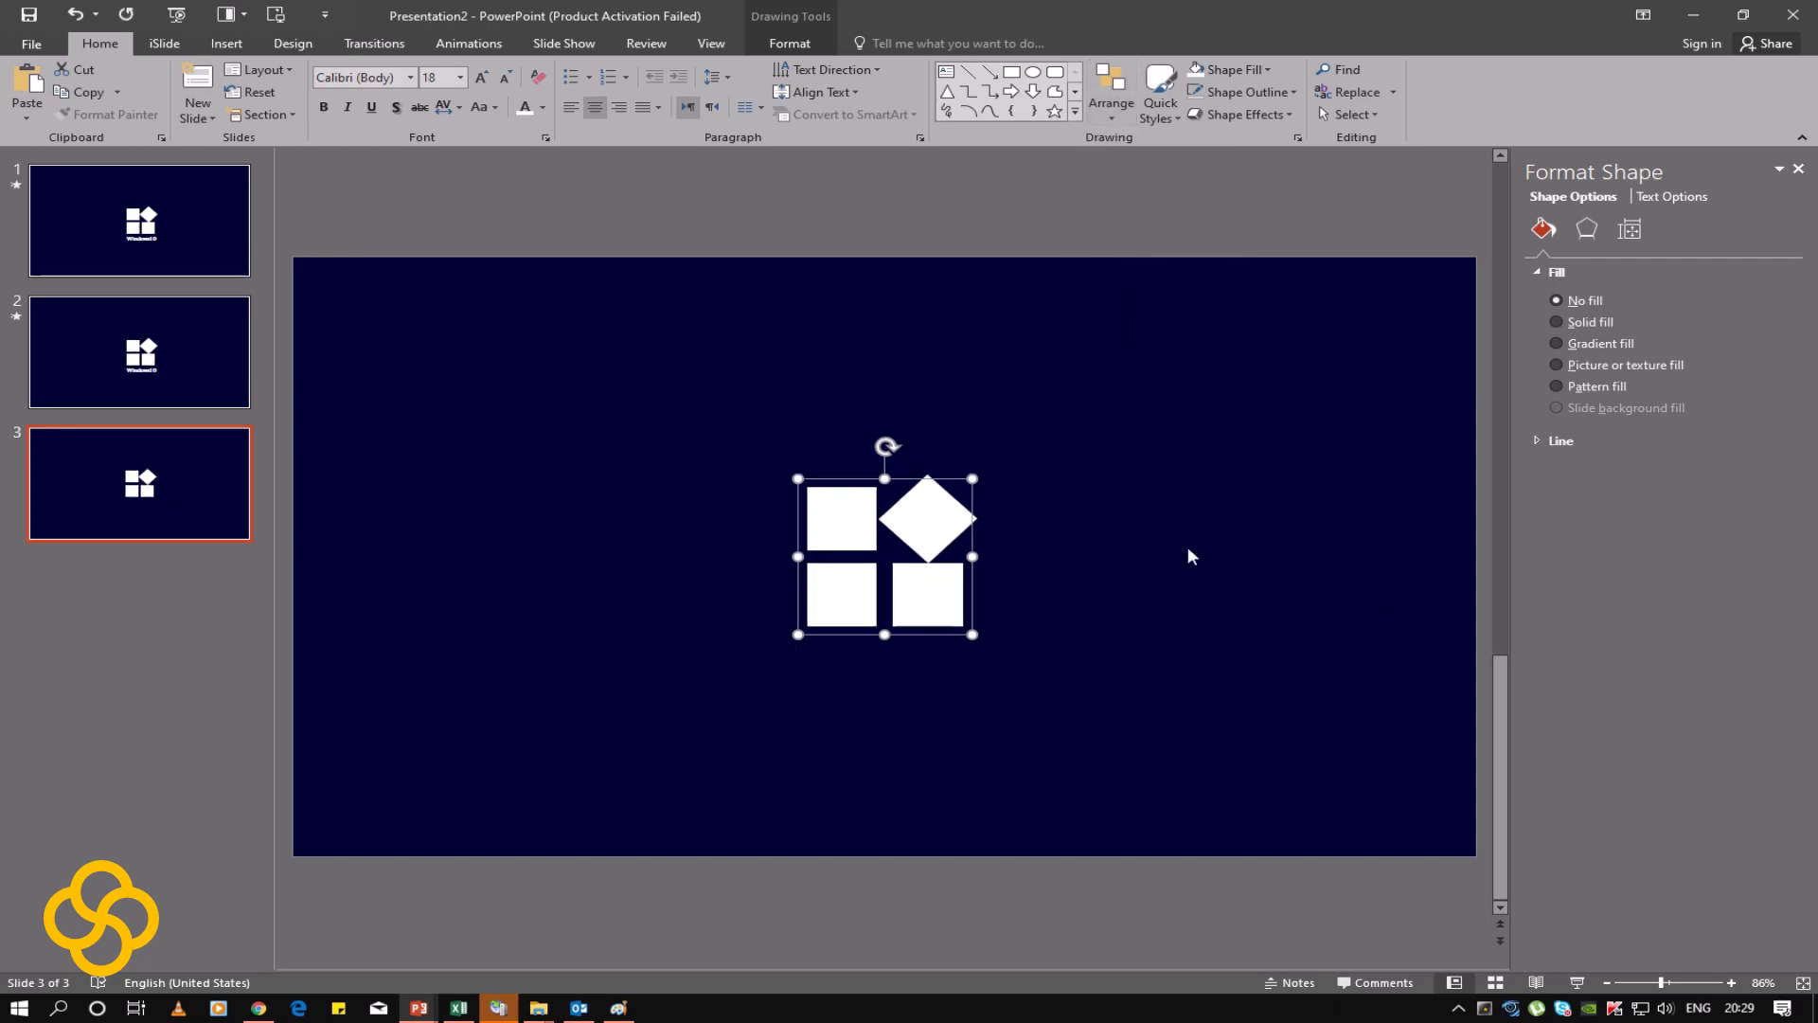
Step: Ungroup the centred logo back into four separate shapes
click(1039, 633)
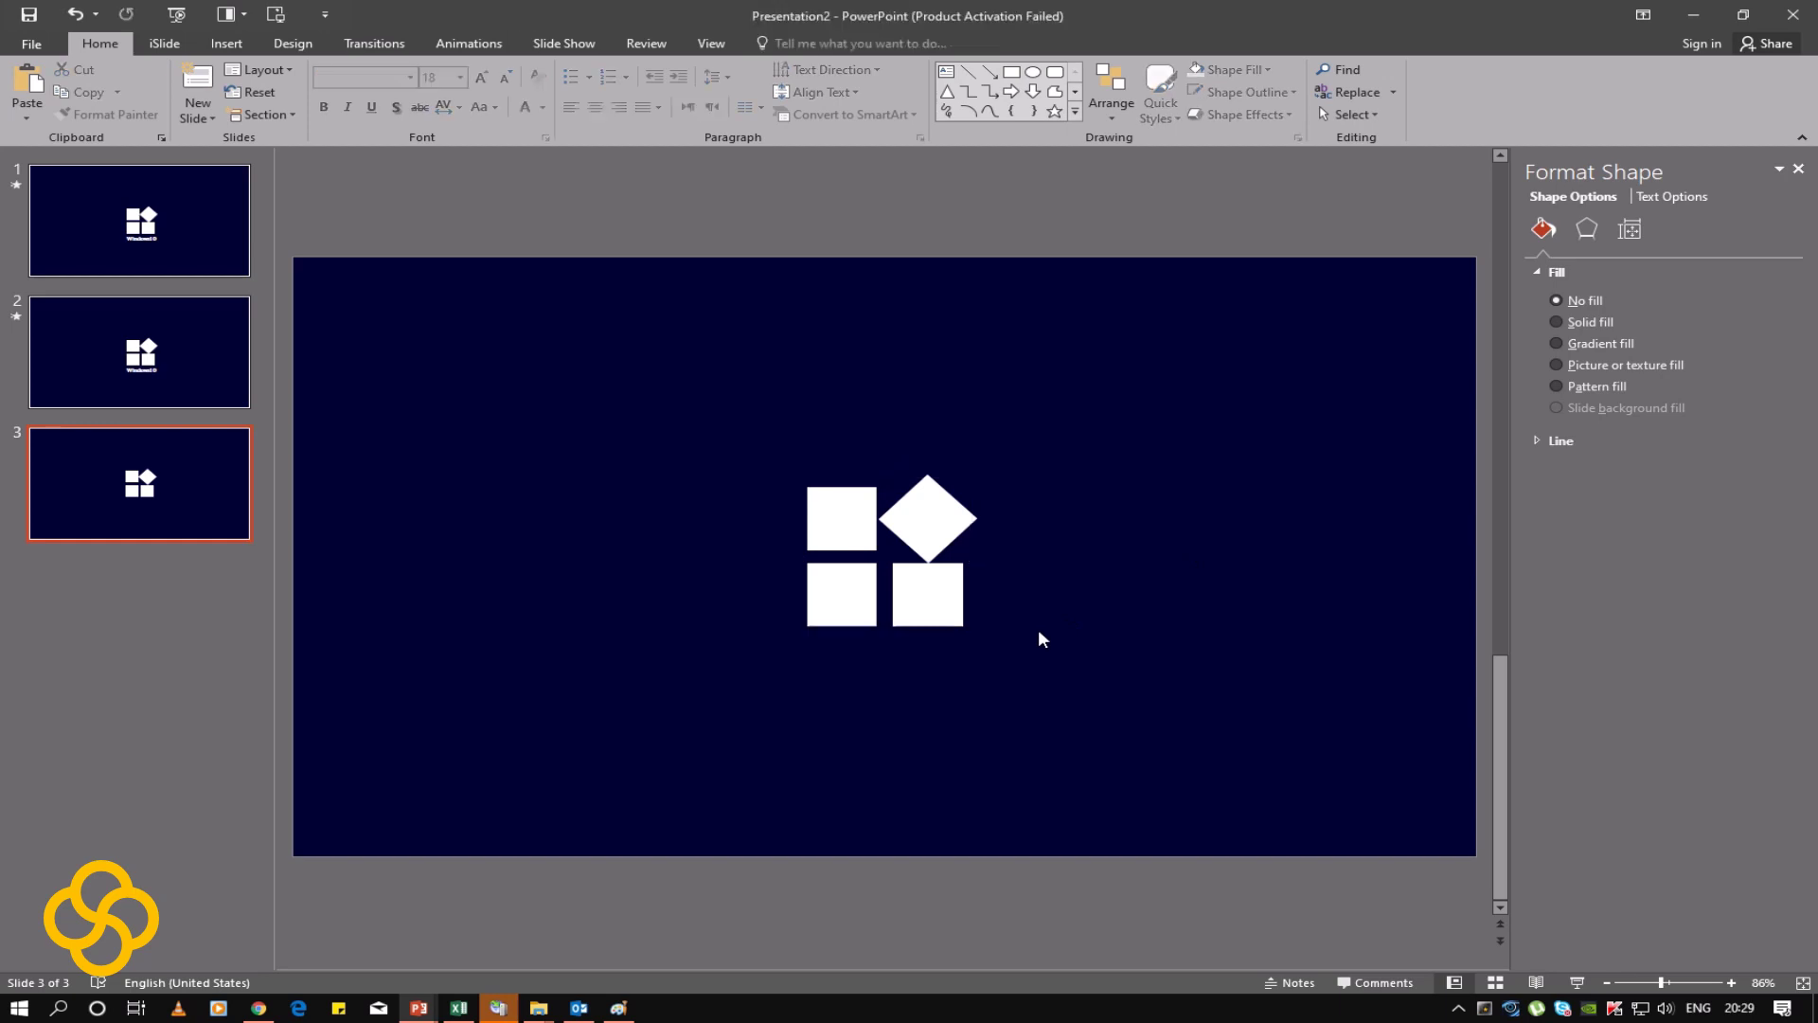
click(920, 536)
right_click(921, 534)
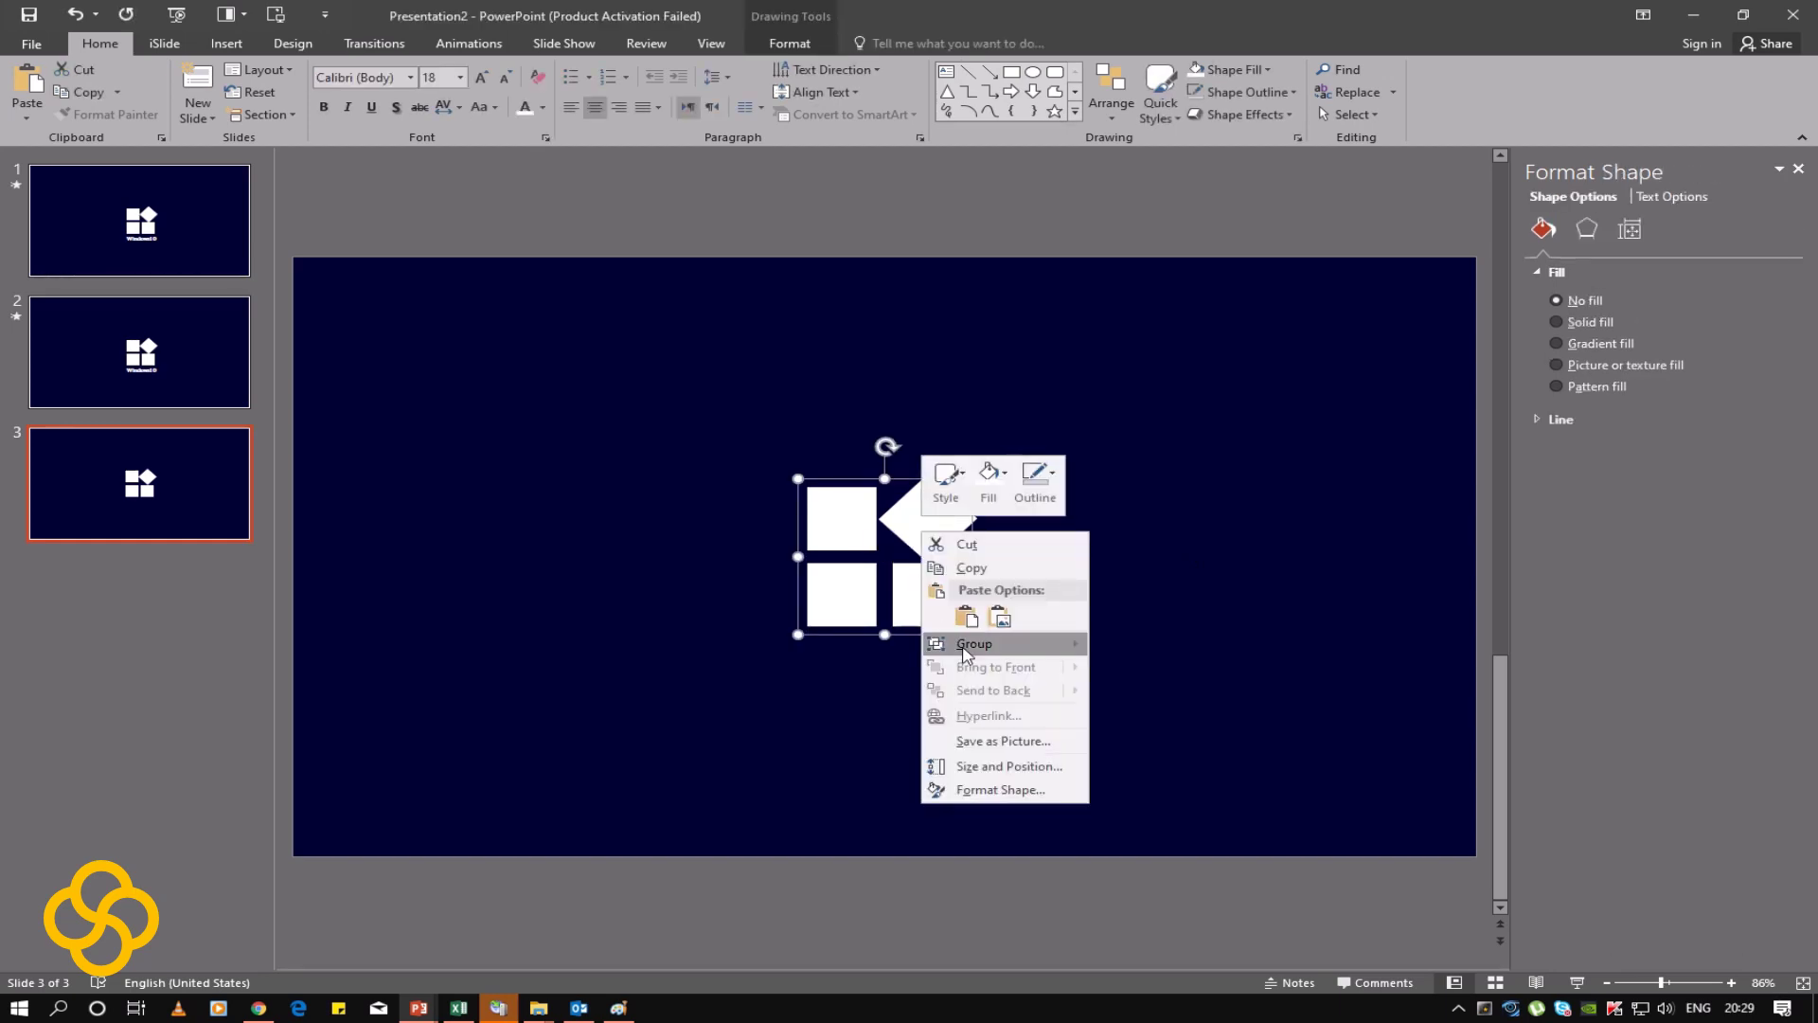
click(1147, 694)
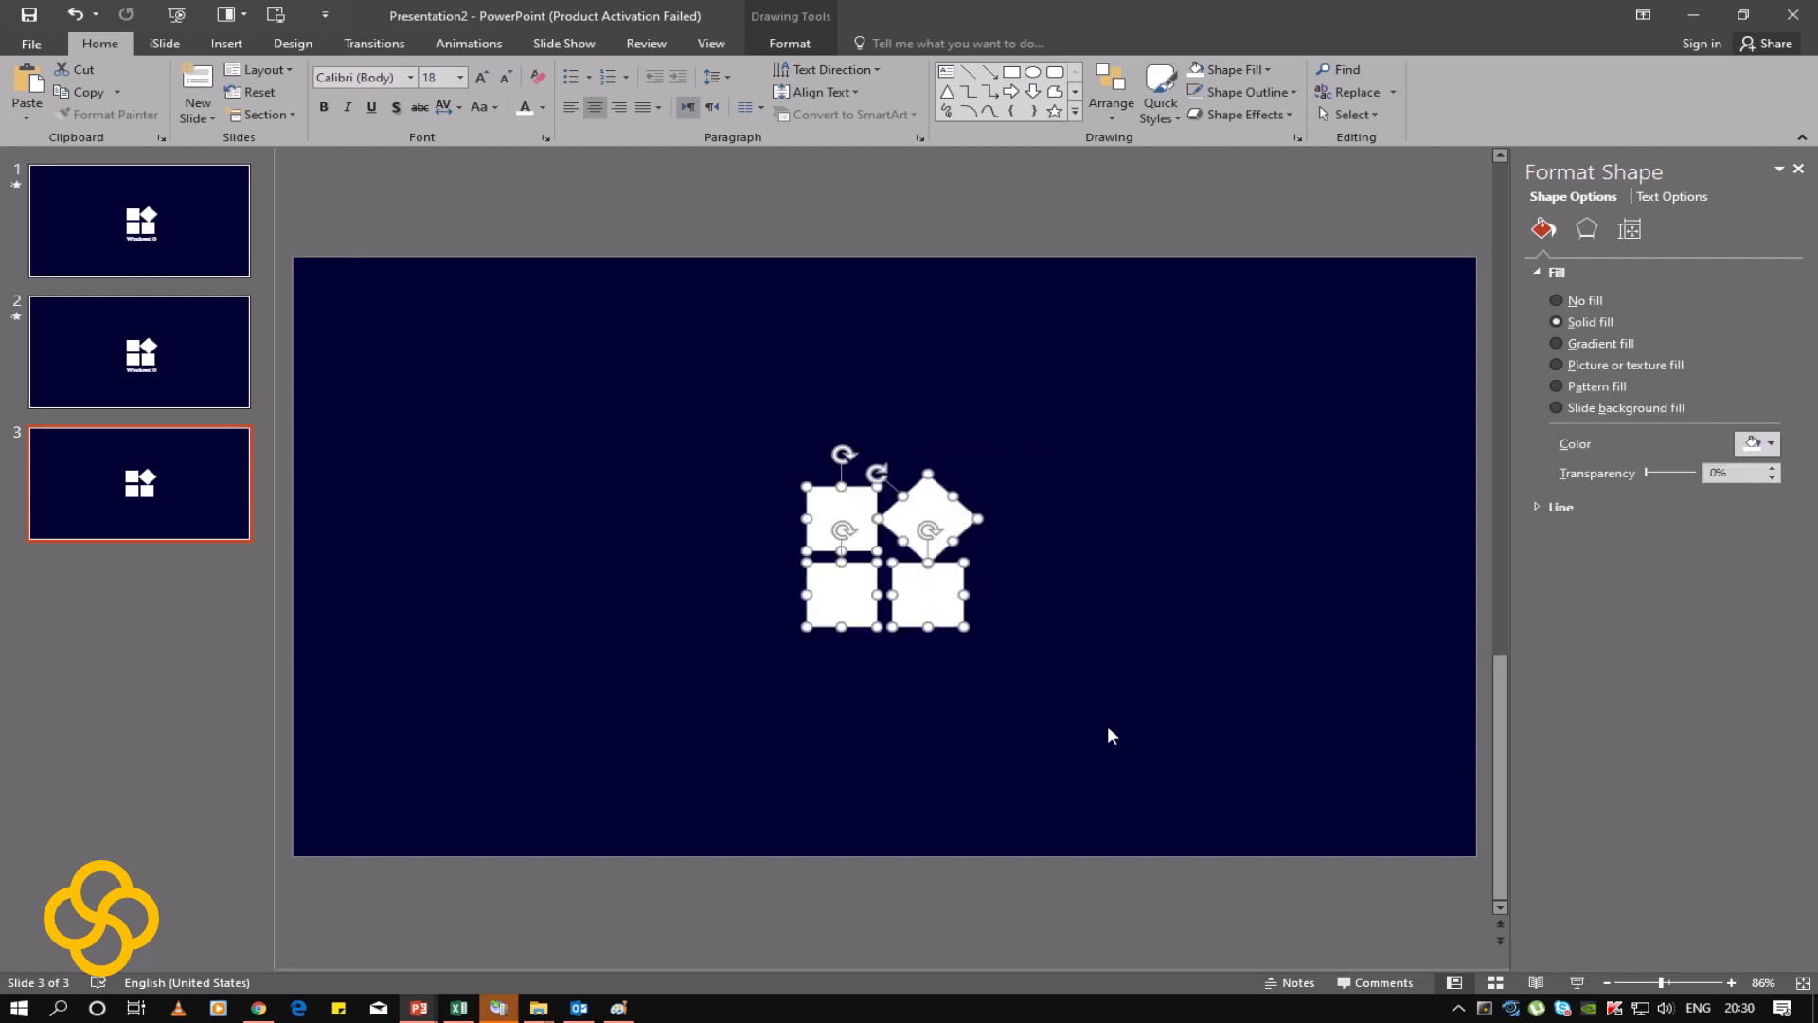
click(1106, 725)
click(936, 541)
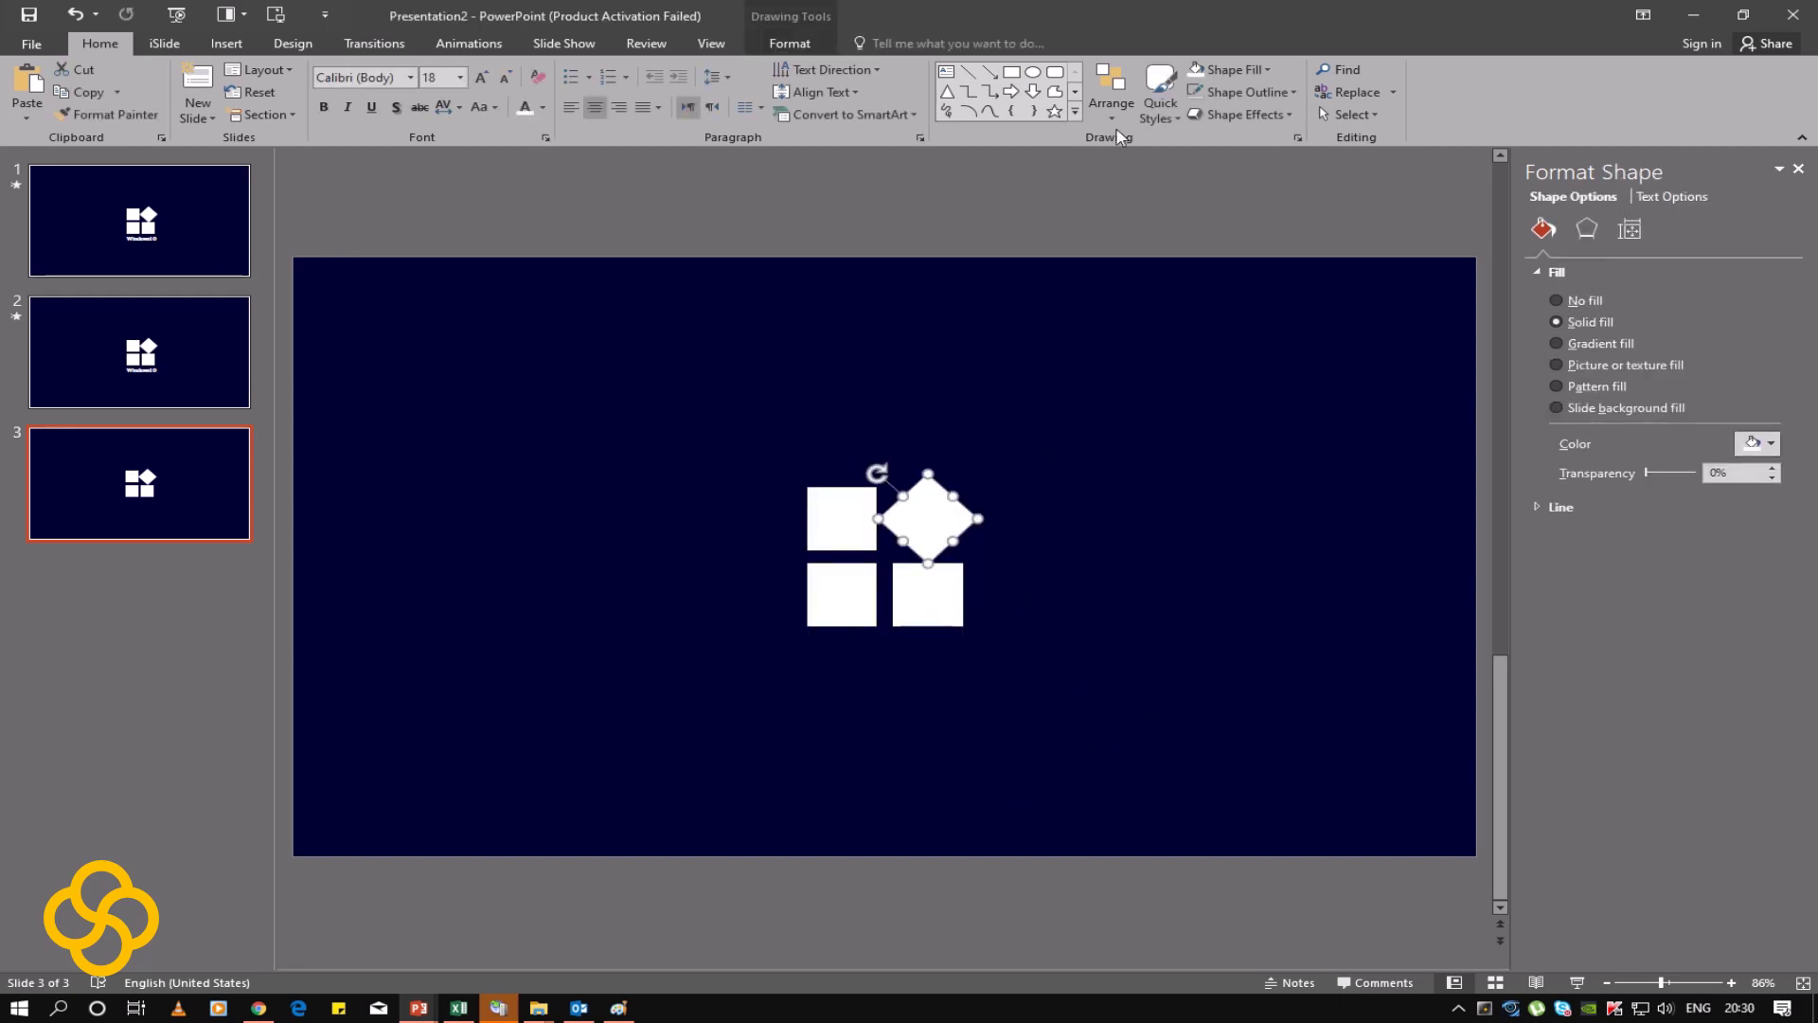
Step: Apply the Up motion path from the Lines_Curves group to the diamond tile
click(469, 43)
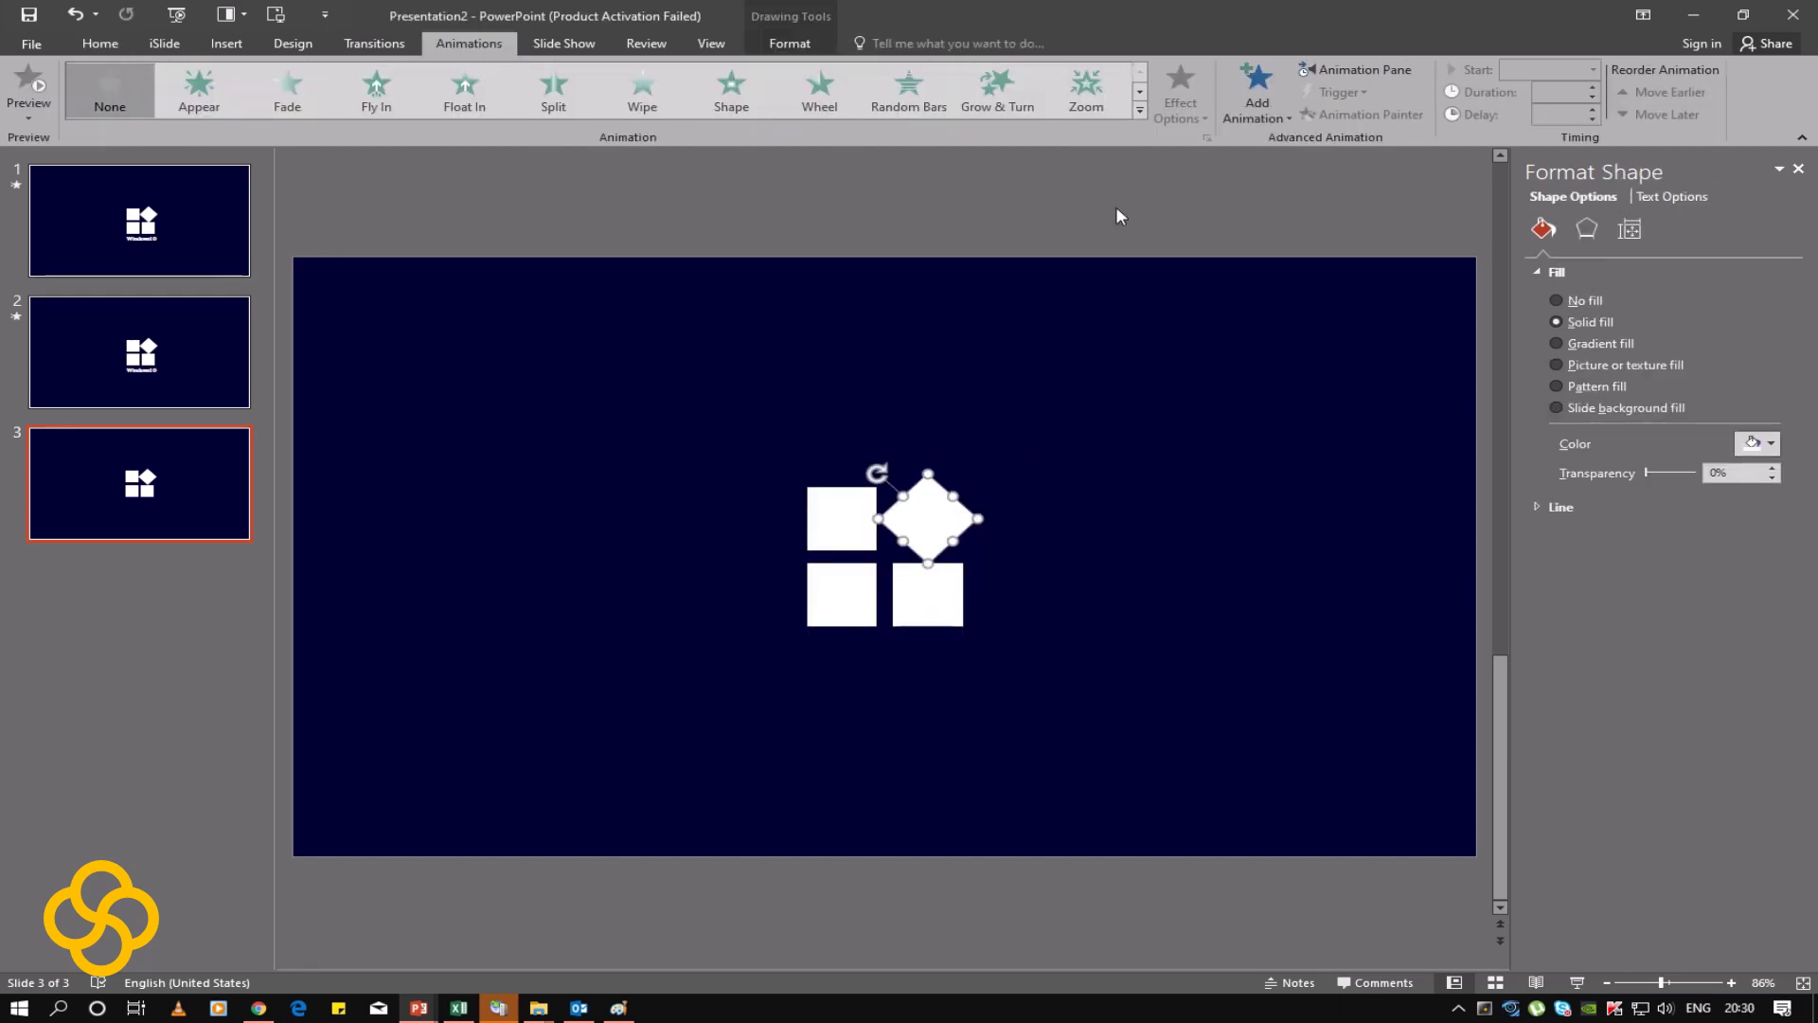
click(1260, 104)
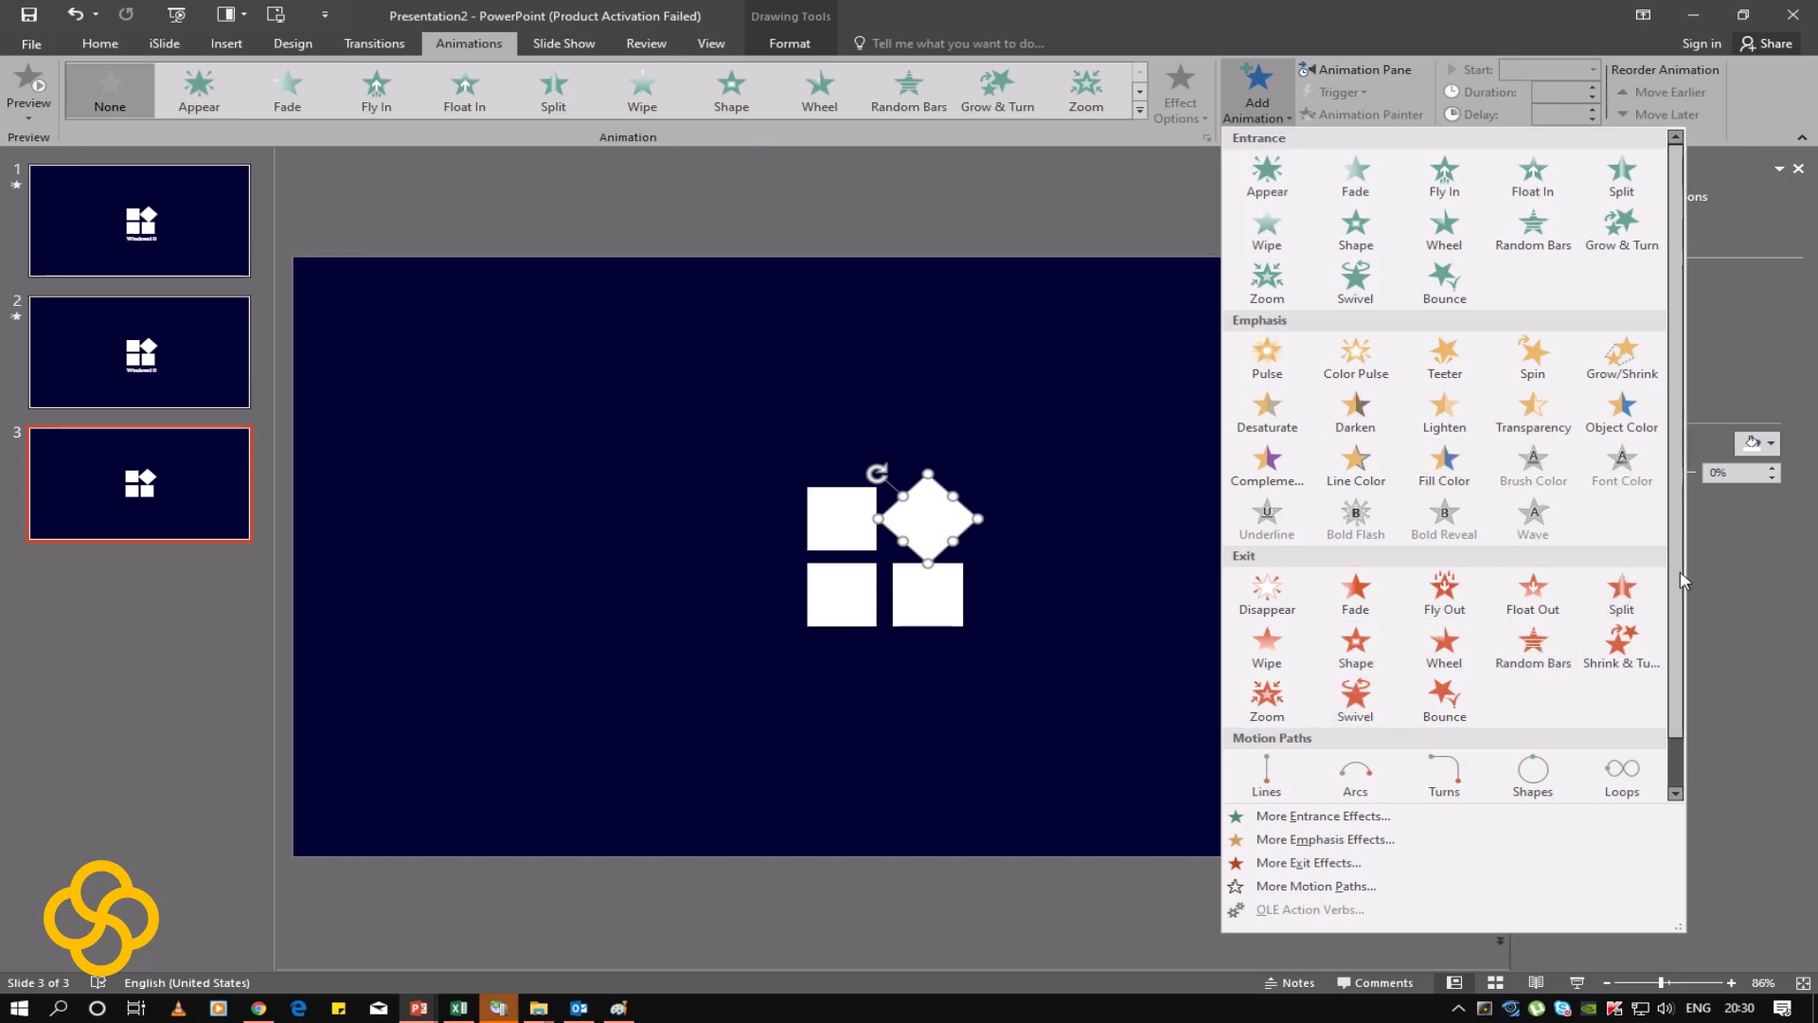
scroll(1373, 758, down, 1)
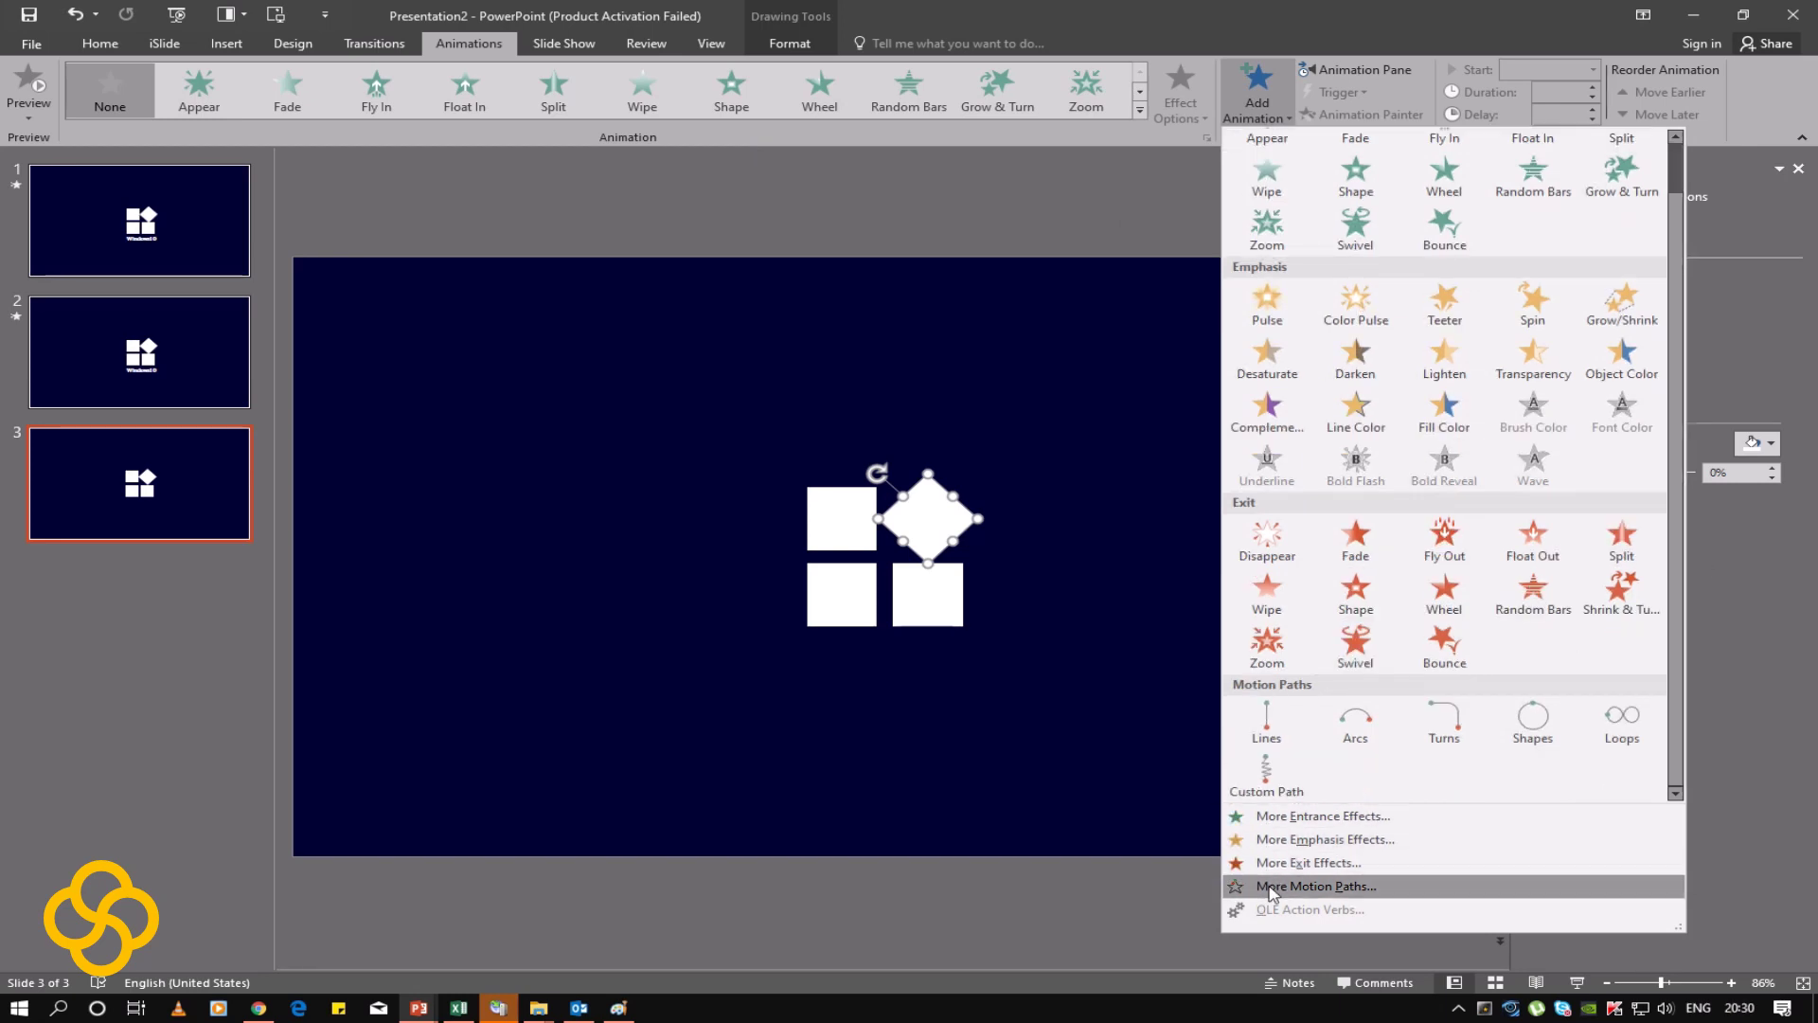
click(1279, 886)
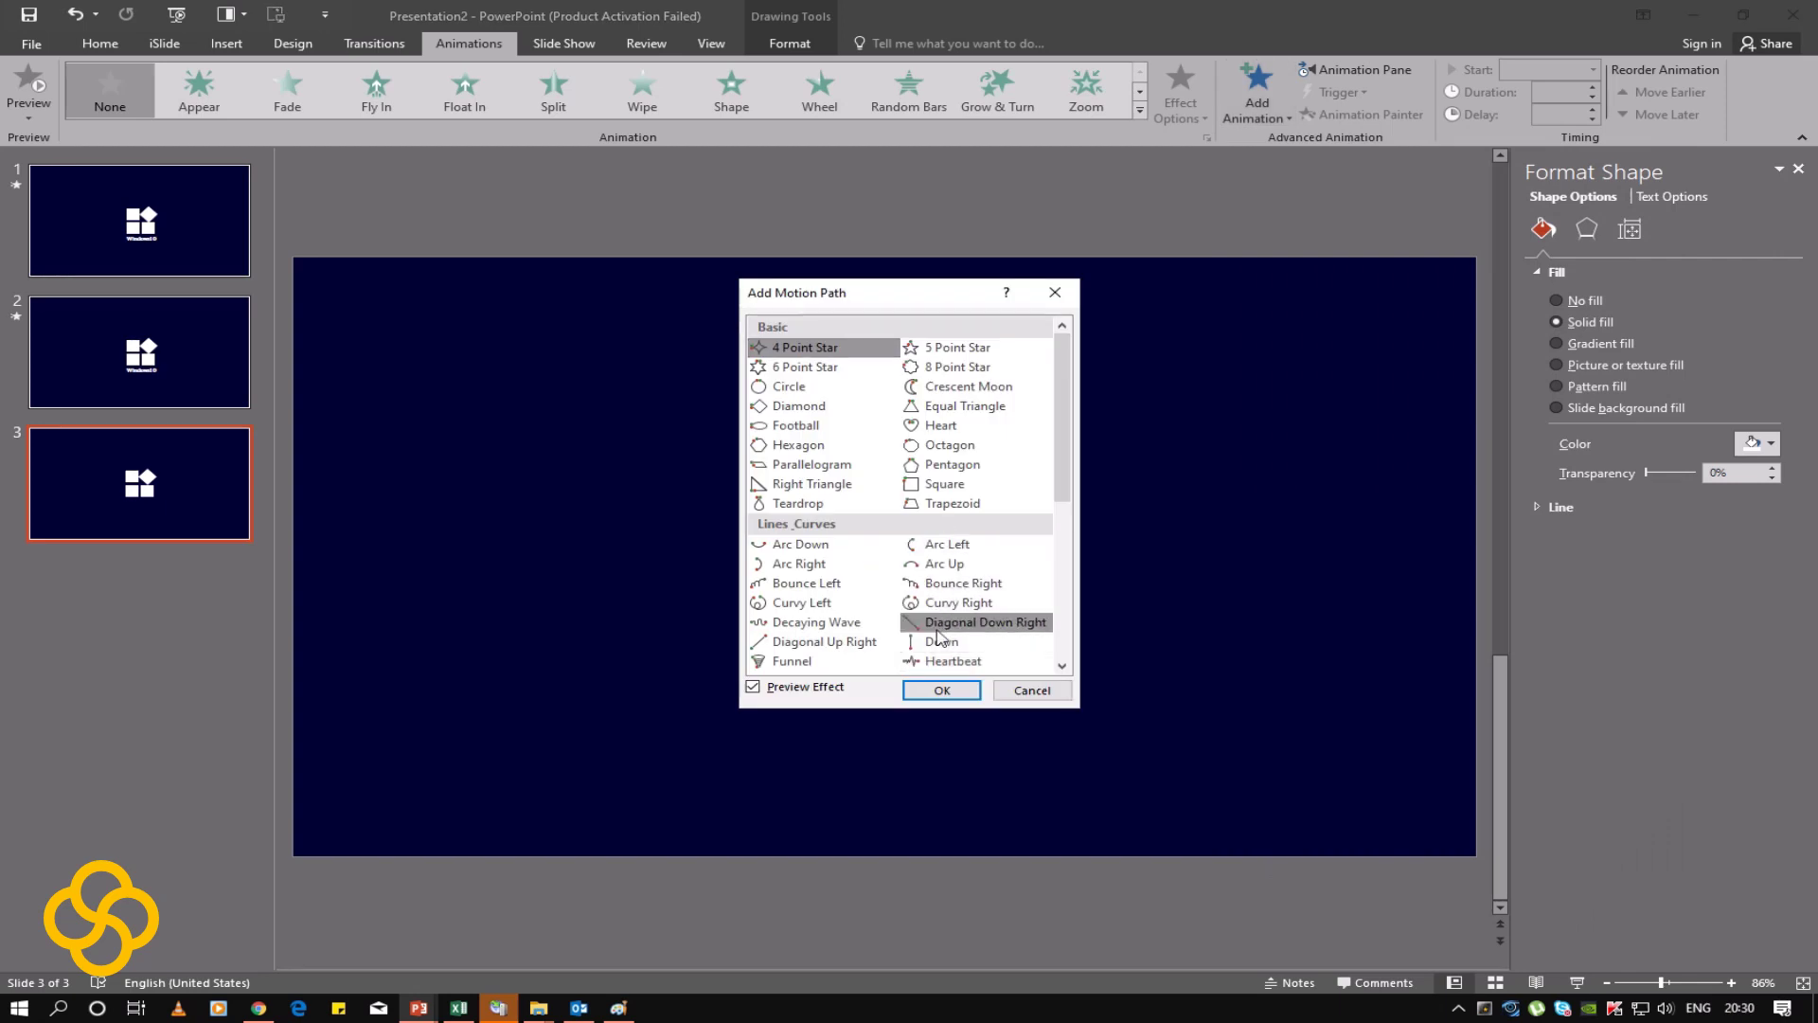
scroll(940, 568, down, 4)
click(940, 565)
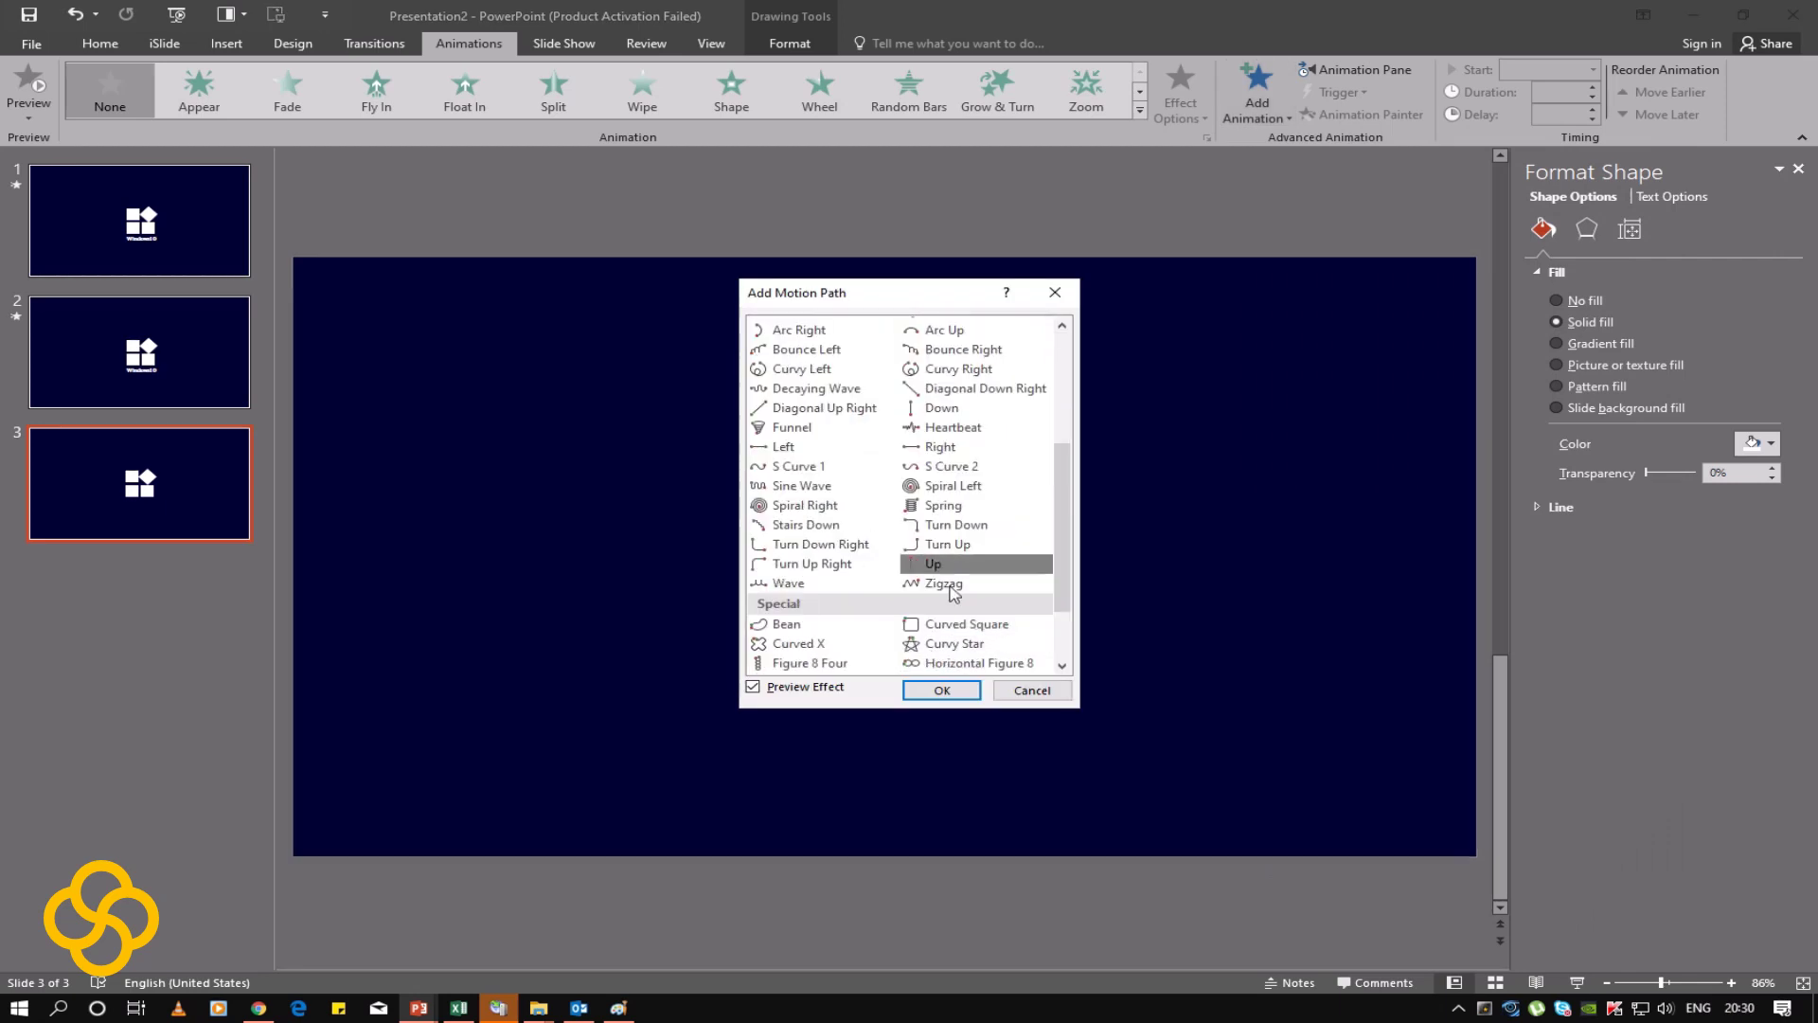
click(943, 689)
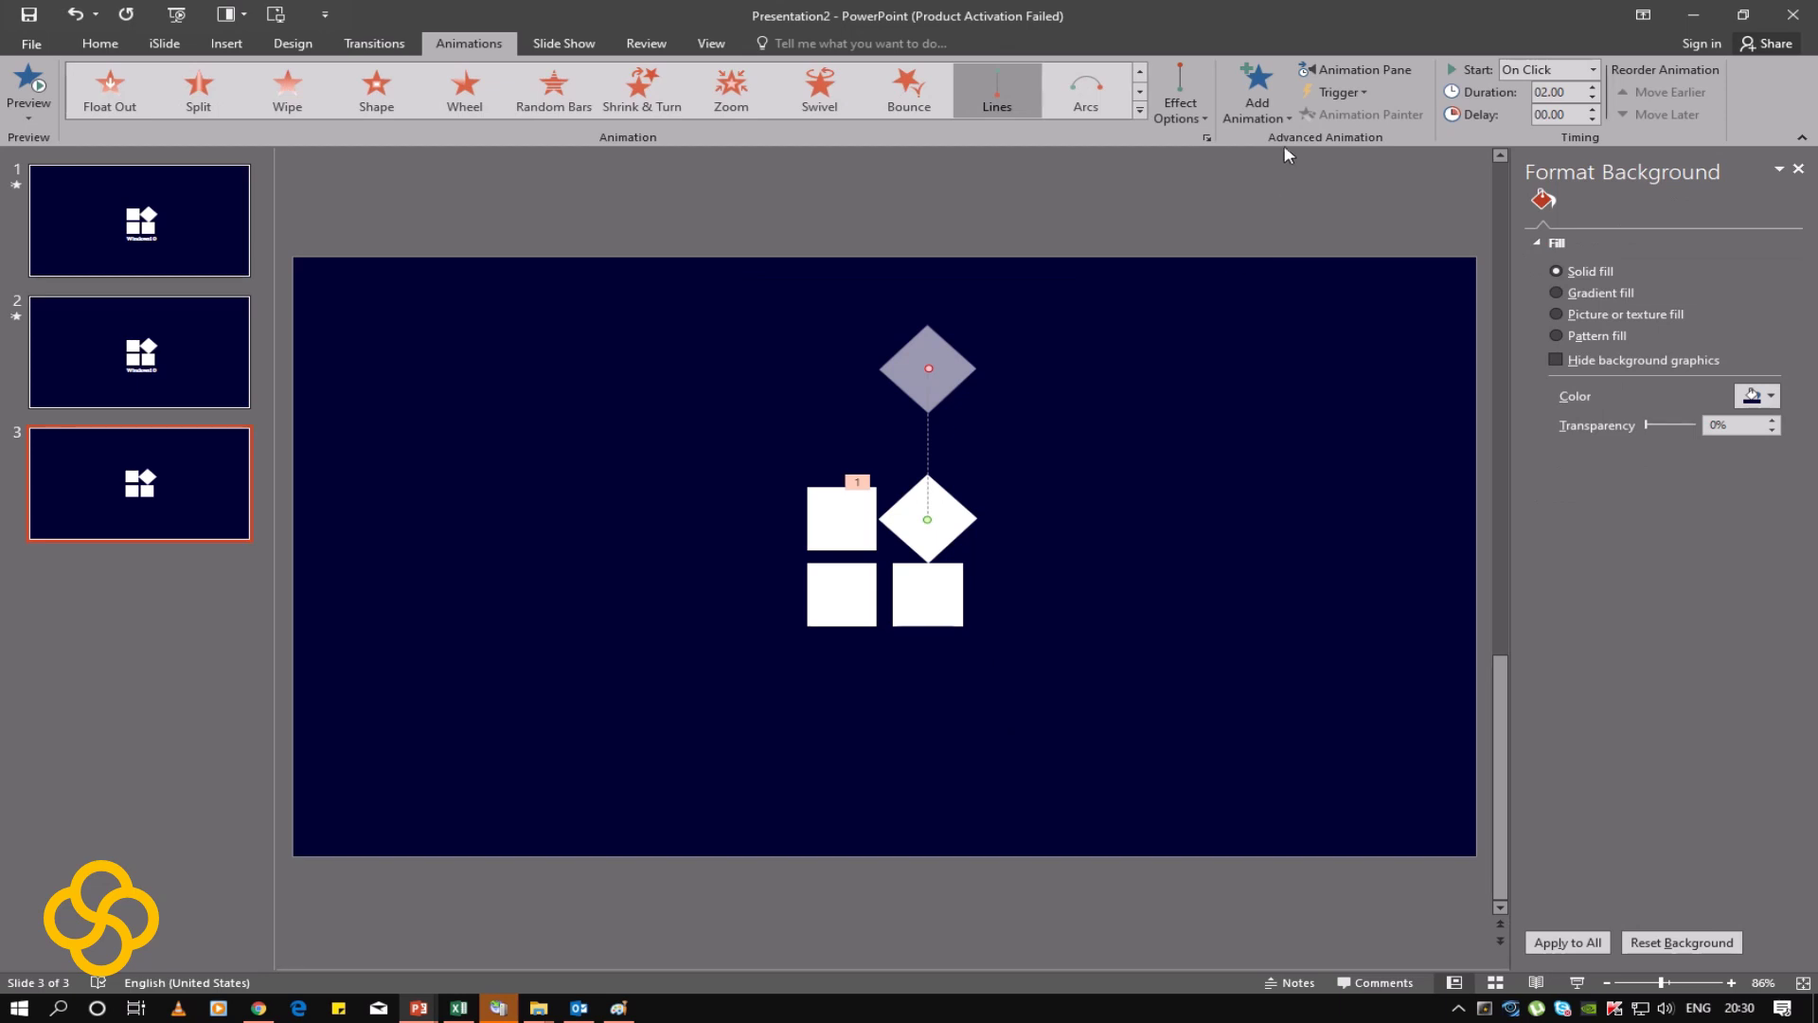
click(1269, 100)
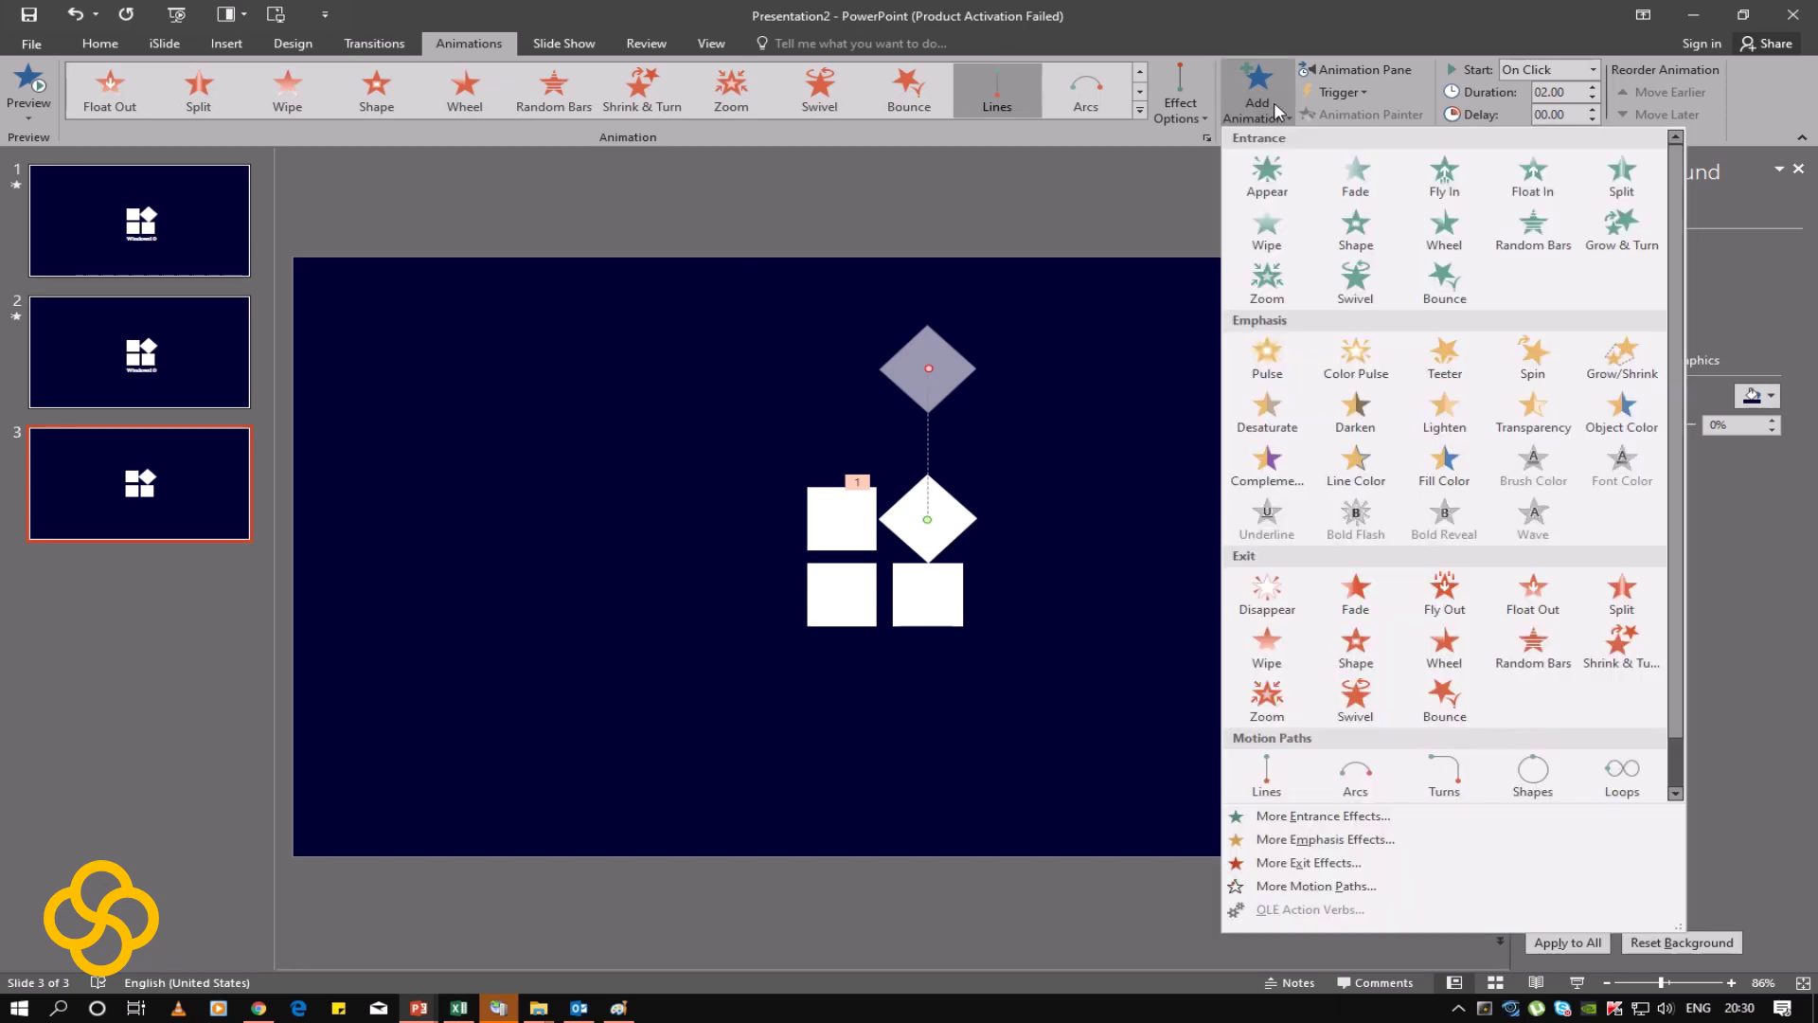
Step: Add a Spin emphasis to the diamond and set its amount to Half Spin
click(1534, 365)
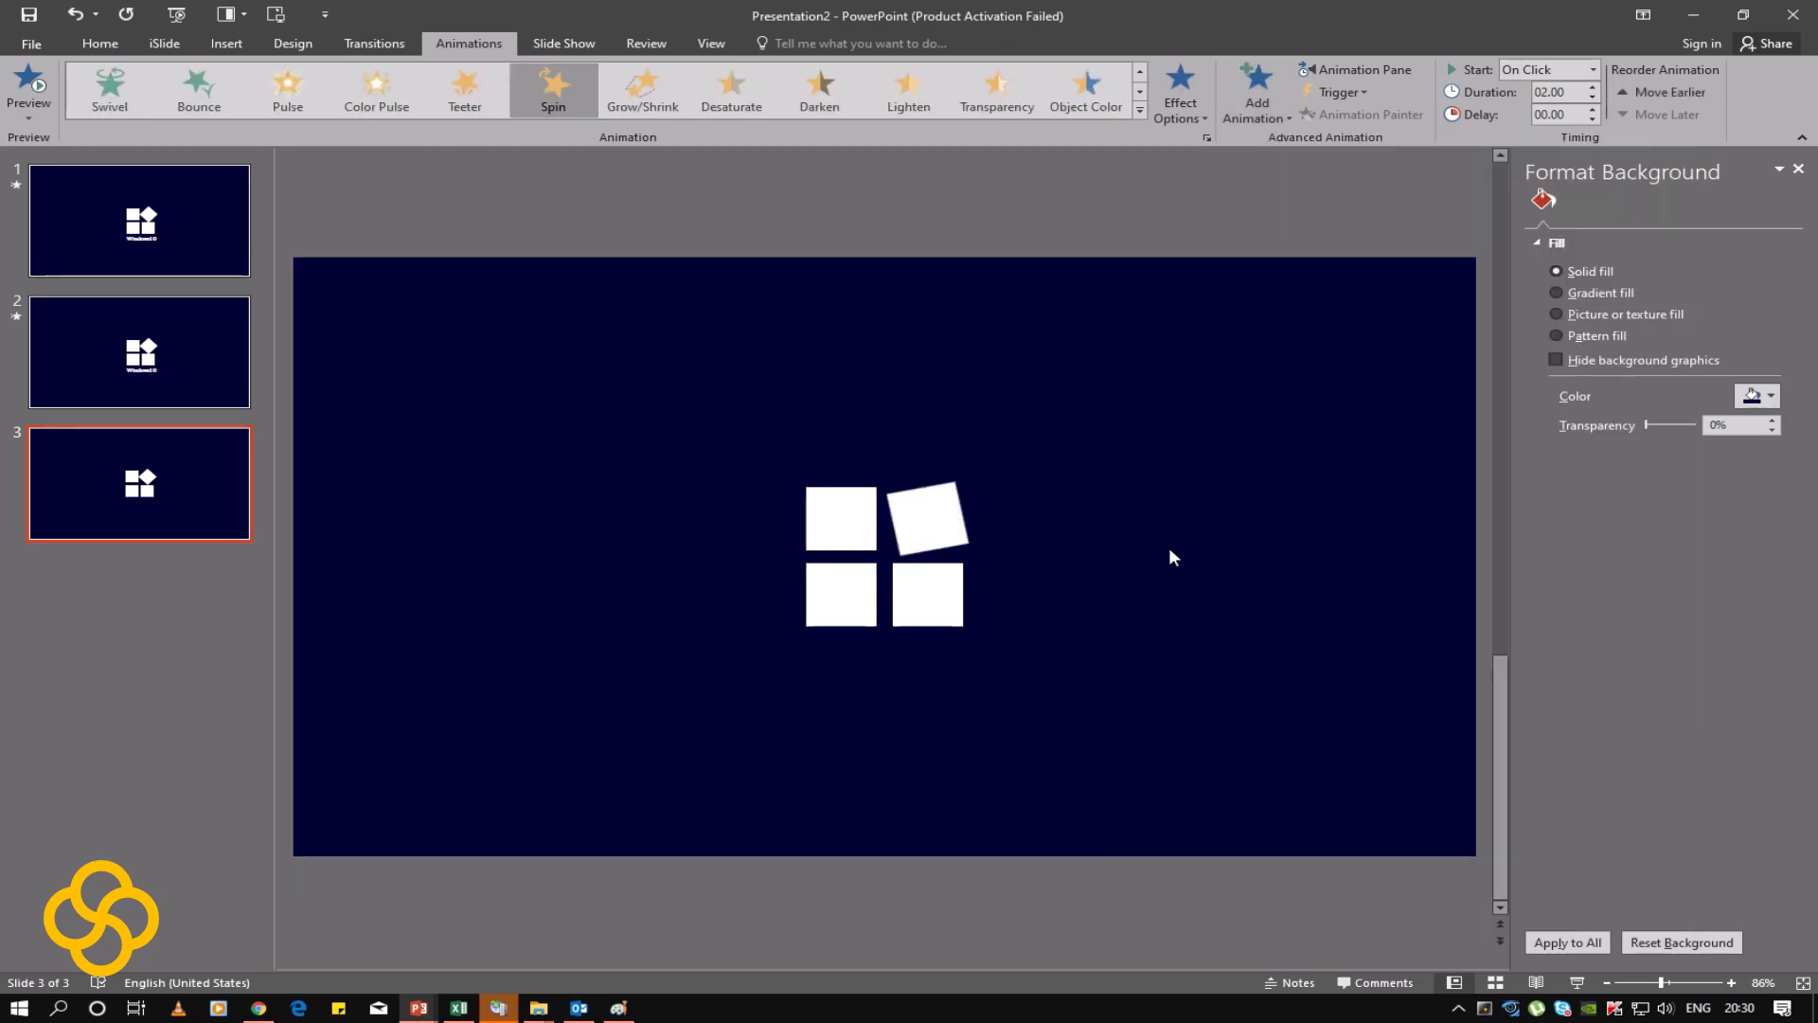
click(970, 520)
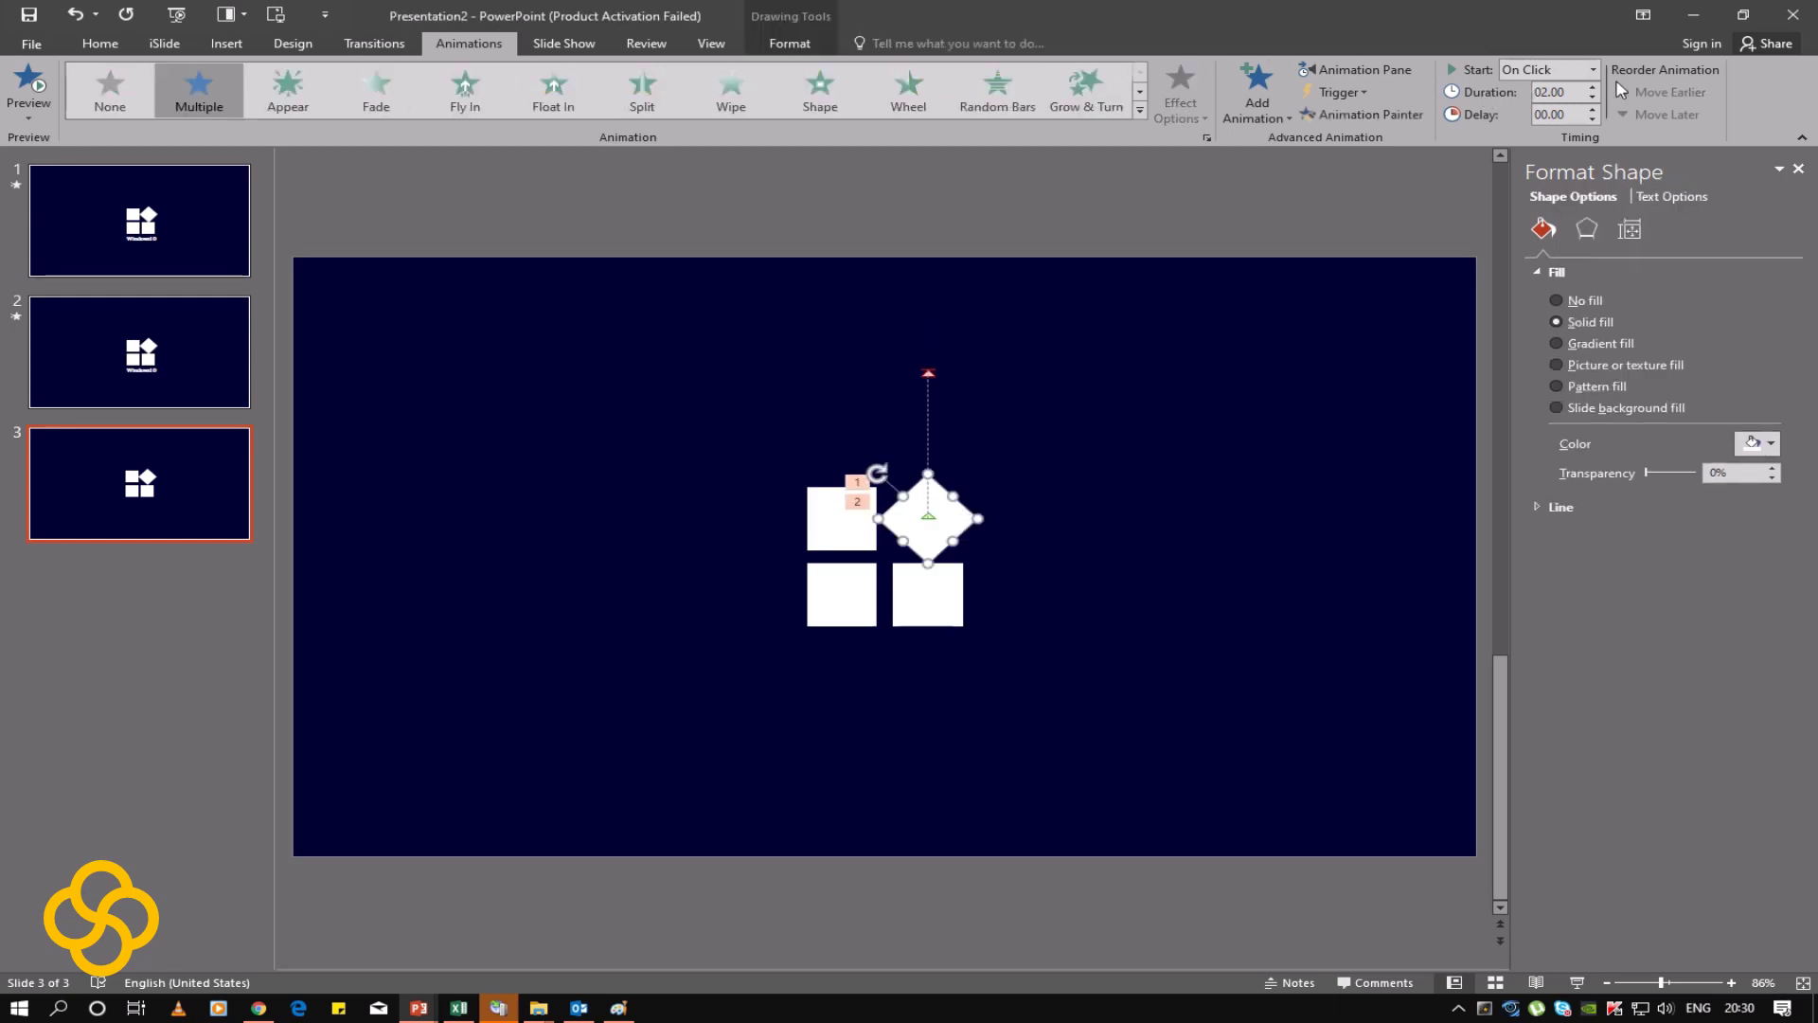
click(1354, 69)
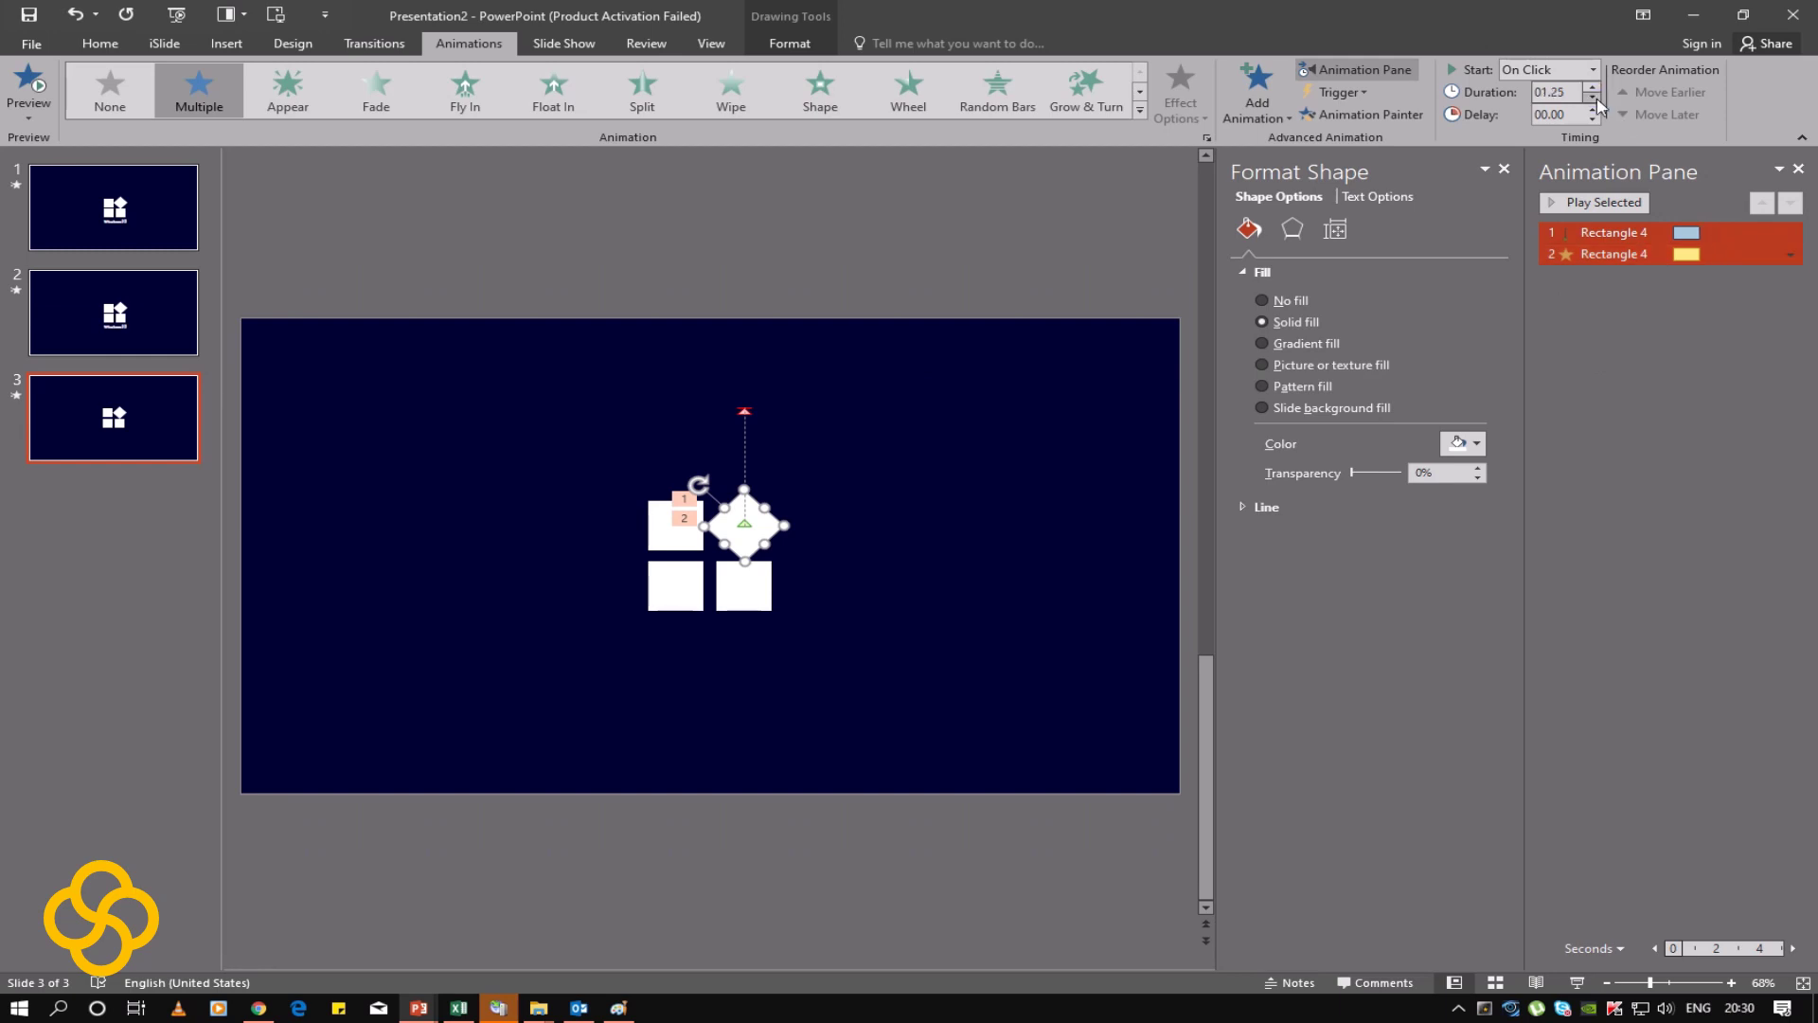
click(1698, 383)
click(1629, 254)
click(1790, 254)
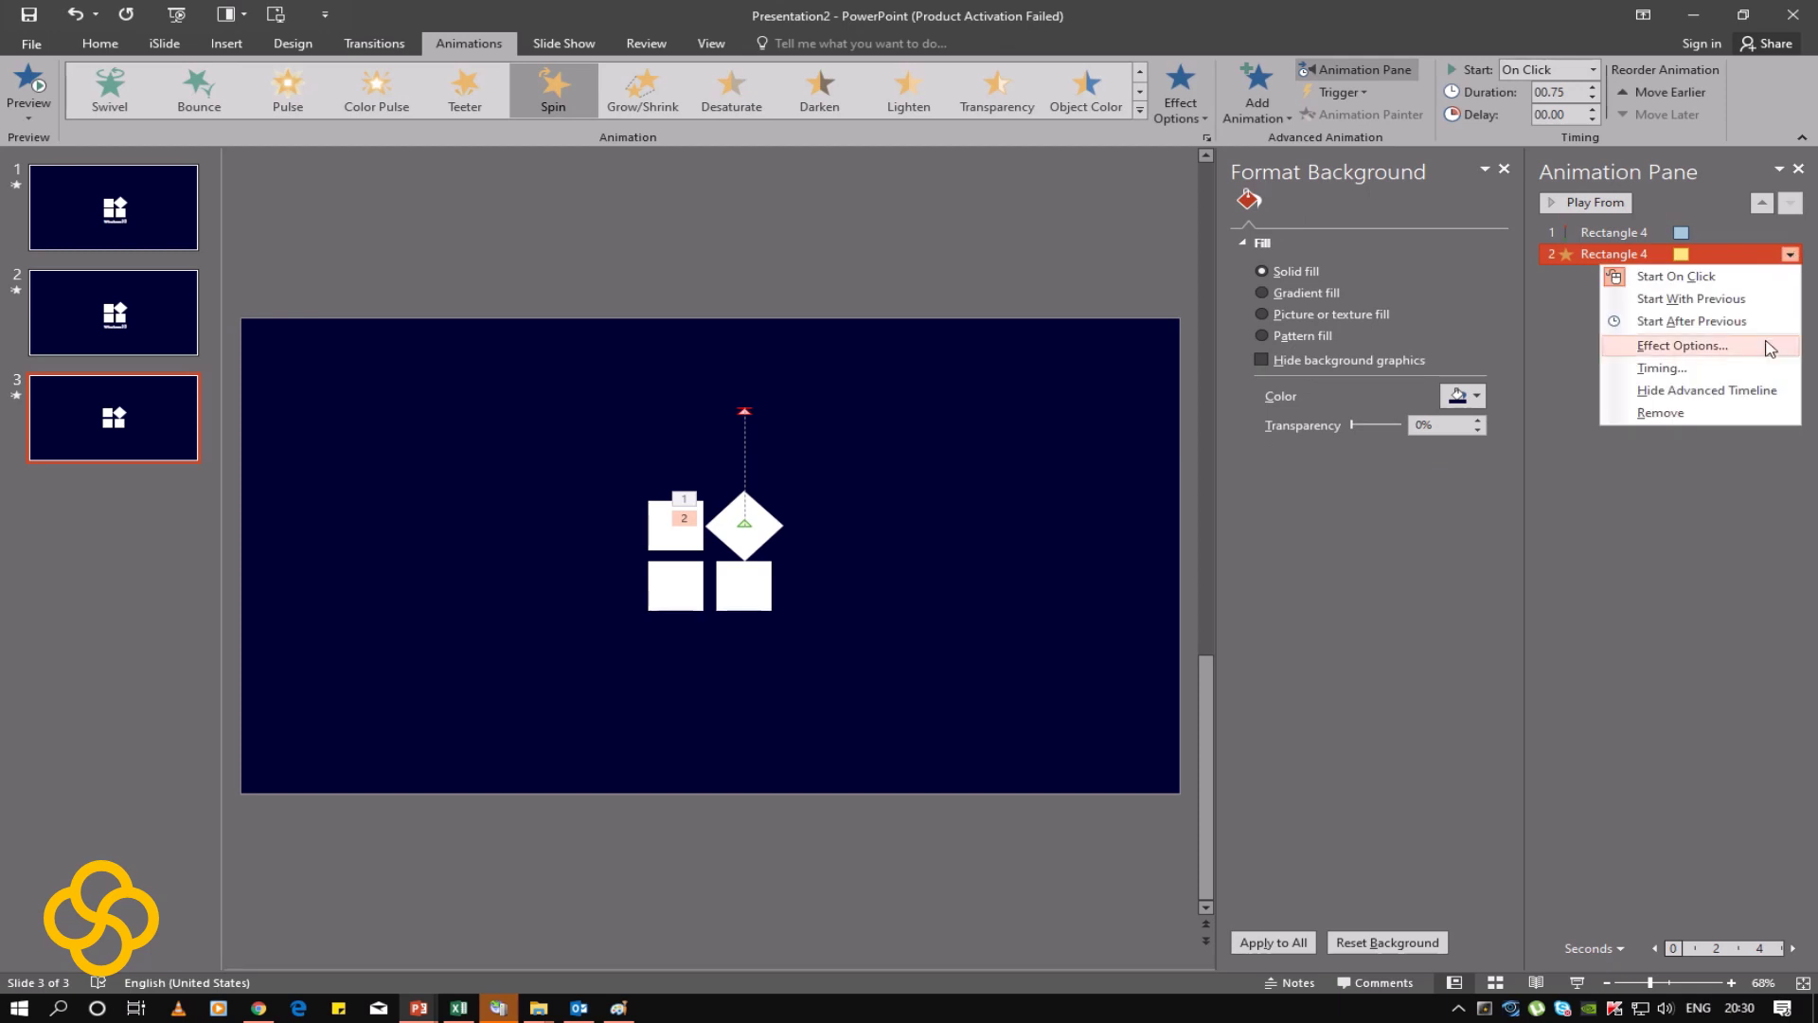
click(1770, 346)
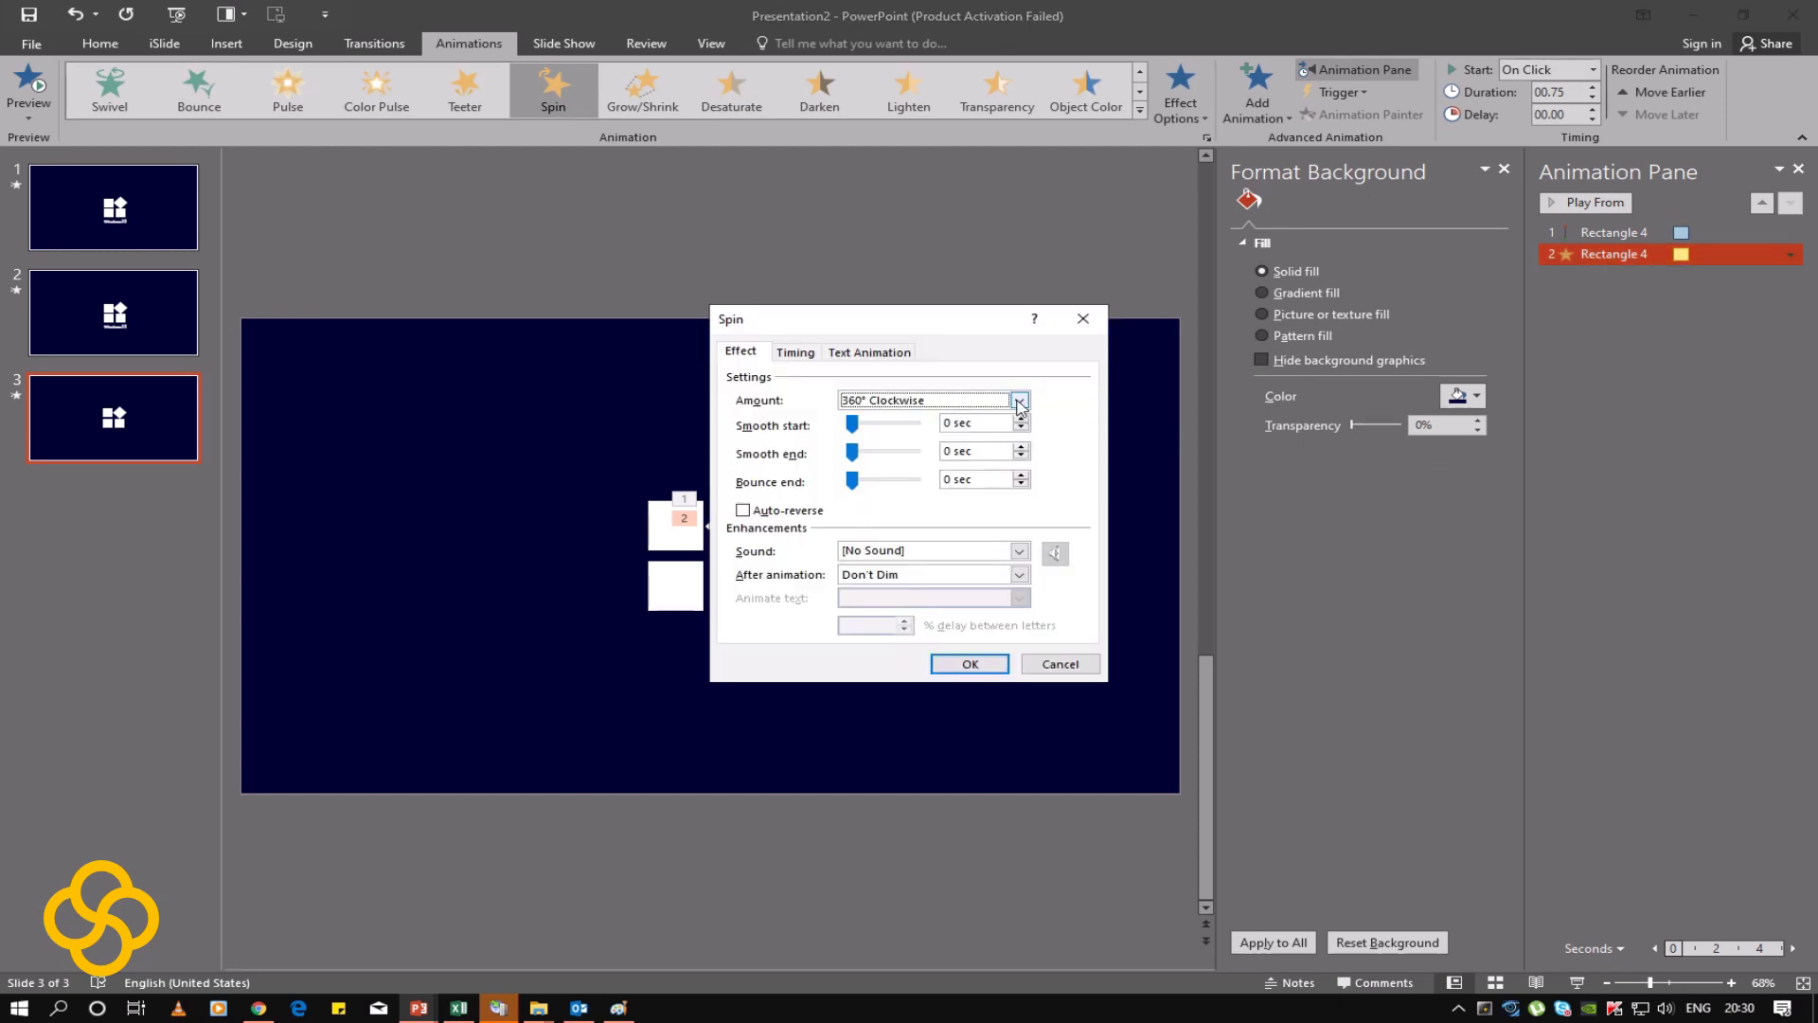
click(1019, 401)
click(938, 452)
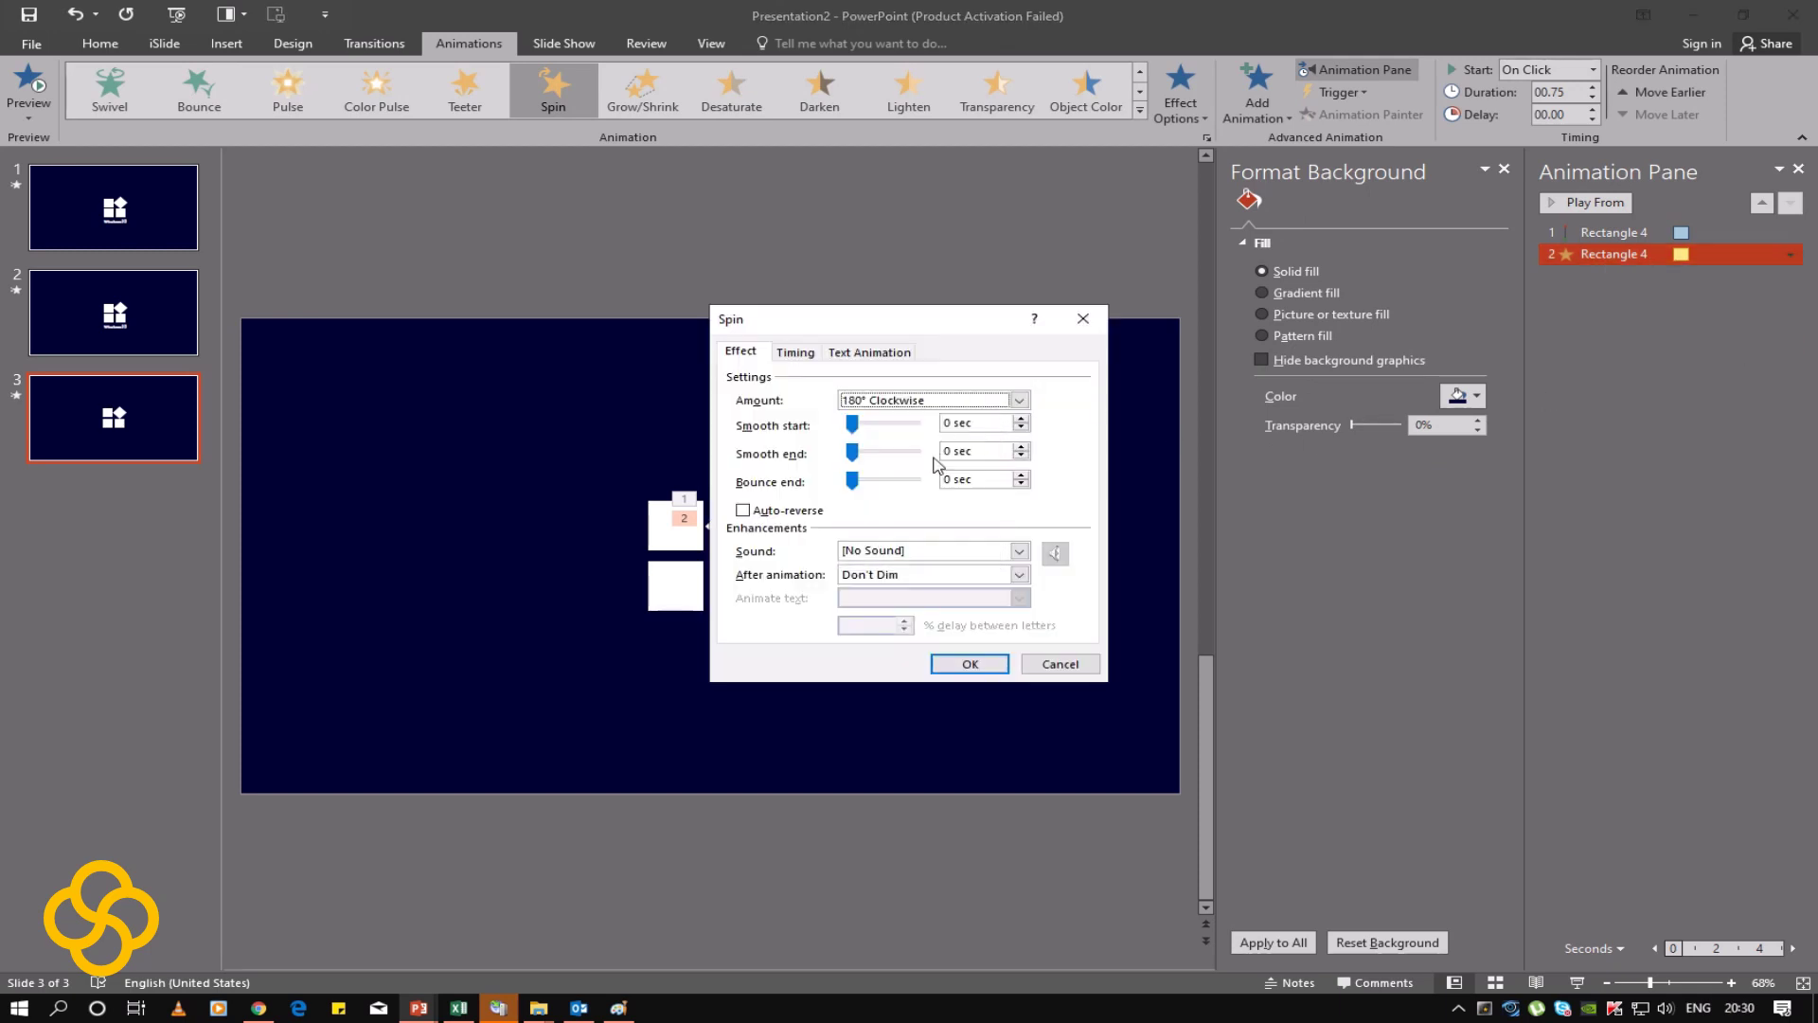
click(970, 664)
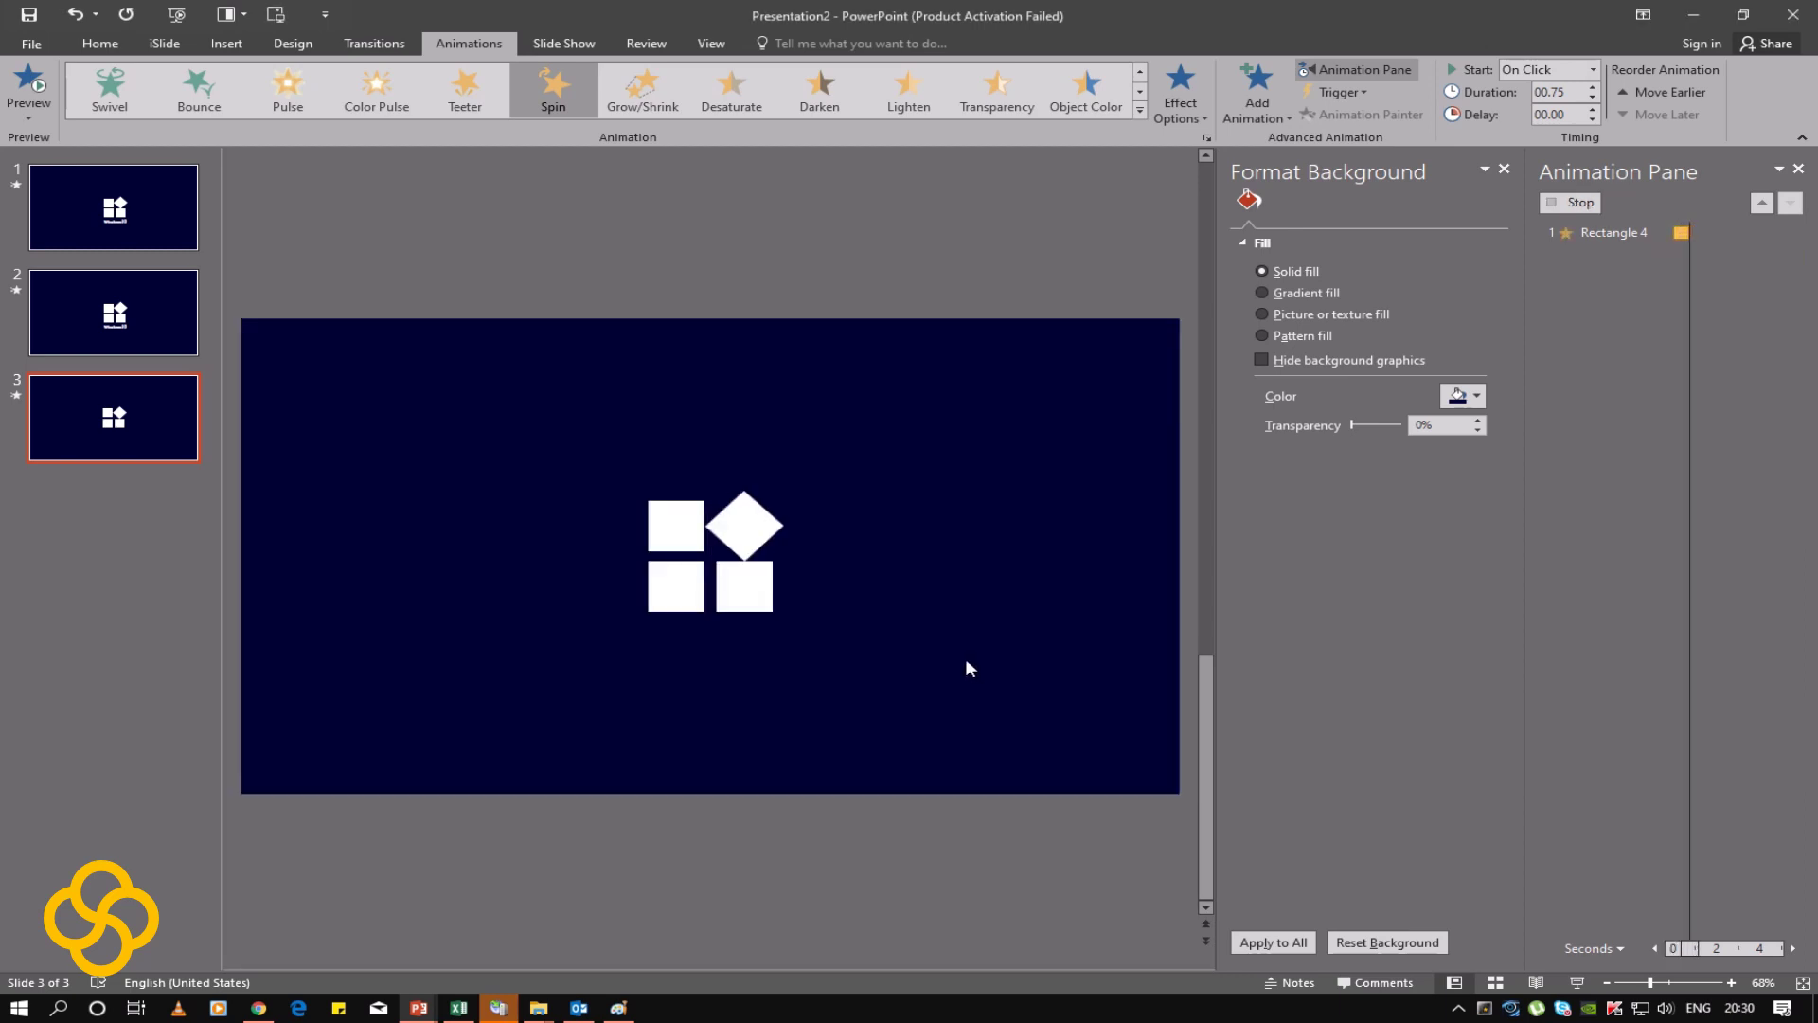
Step: Start the spin With Previous so it plays alongside the Up path, and preview it
click(36, 88)
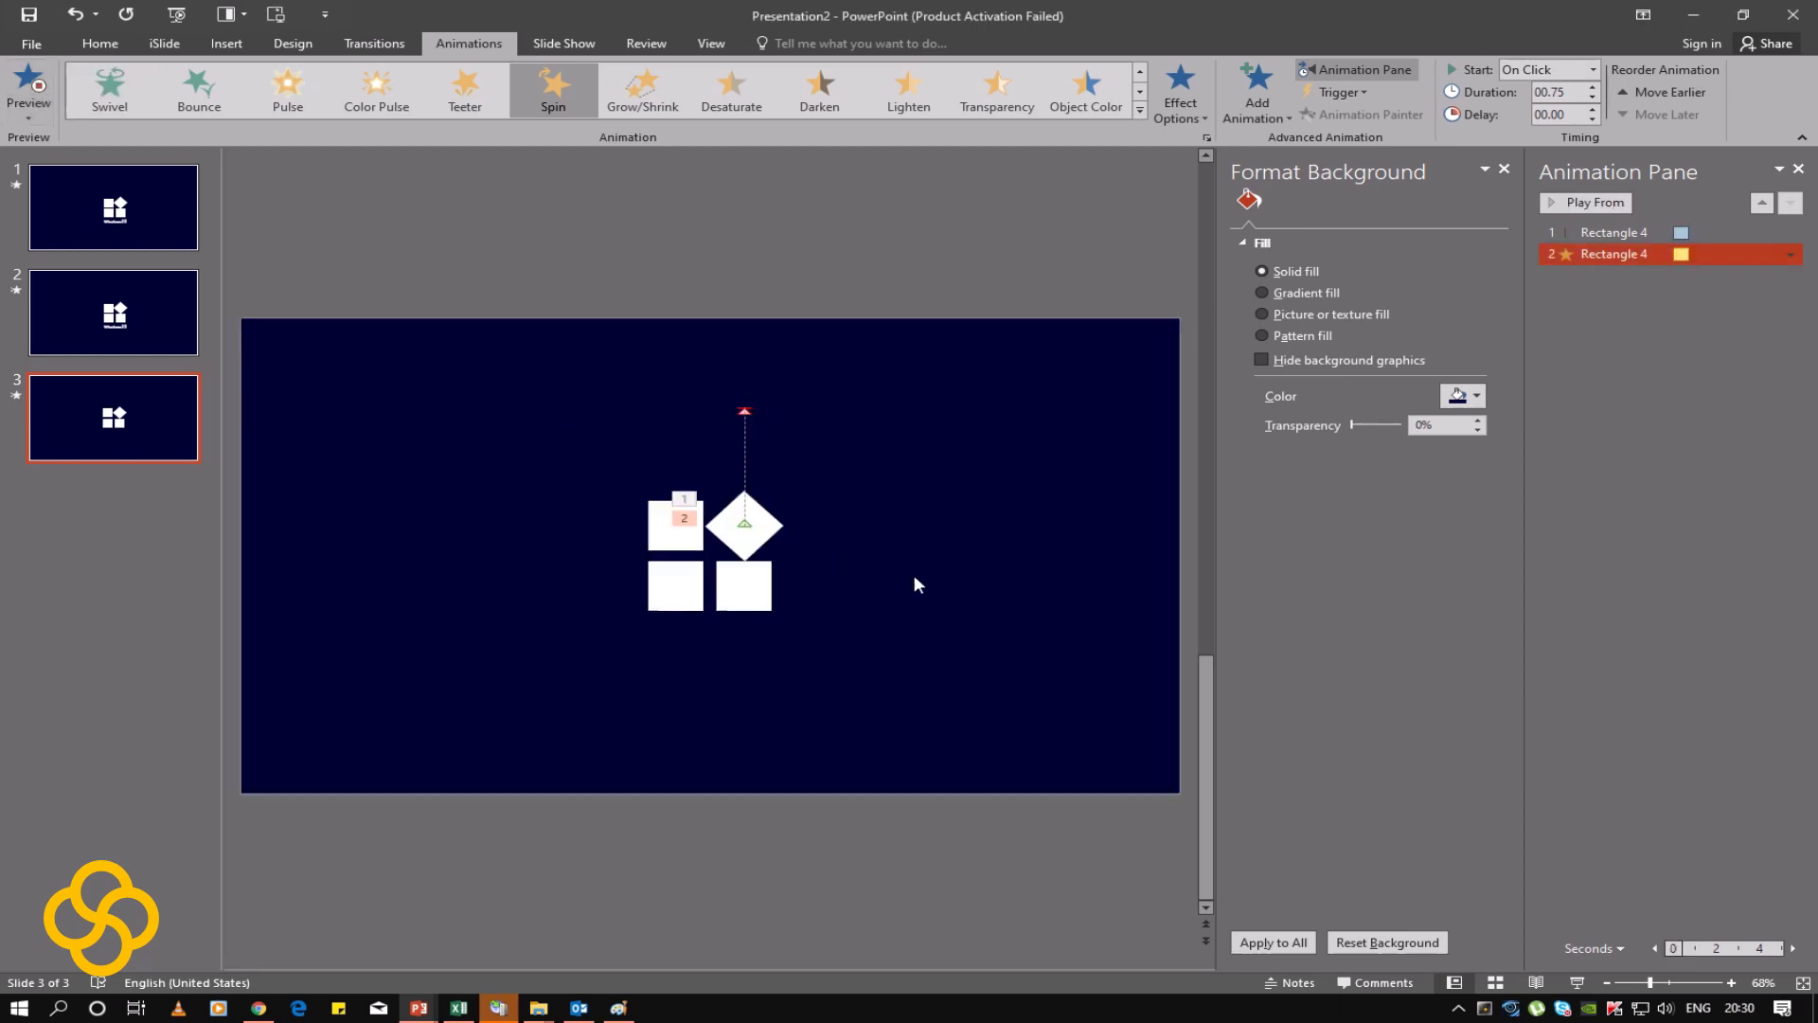
click(1790, 254)
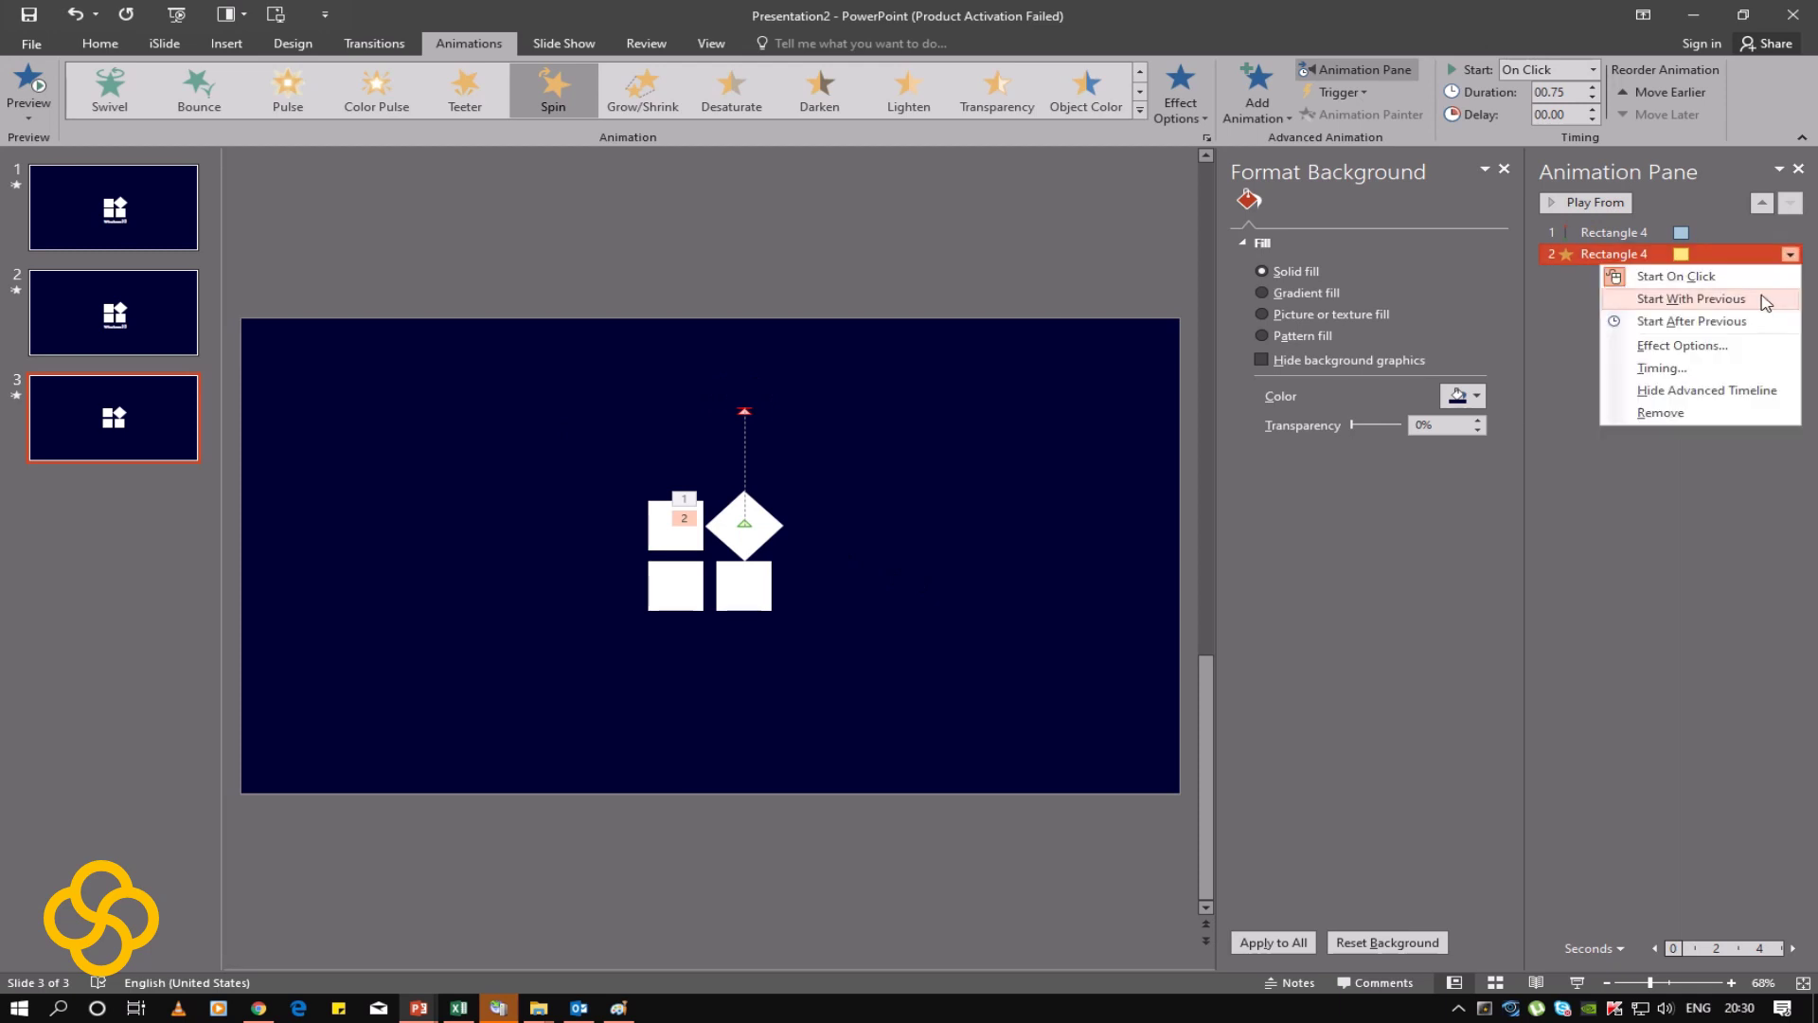
click(1657, 283)
click(47, 88)
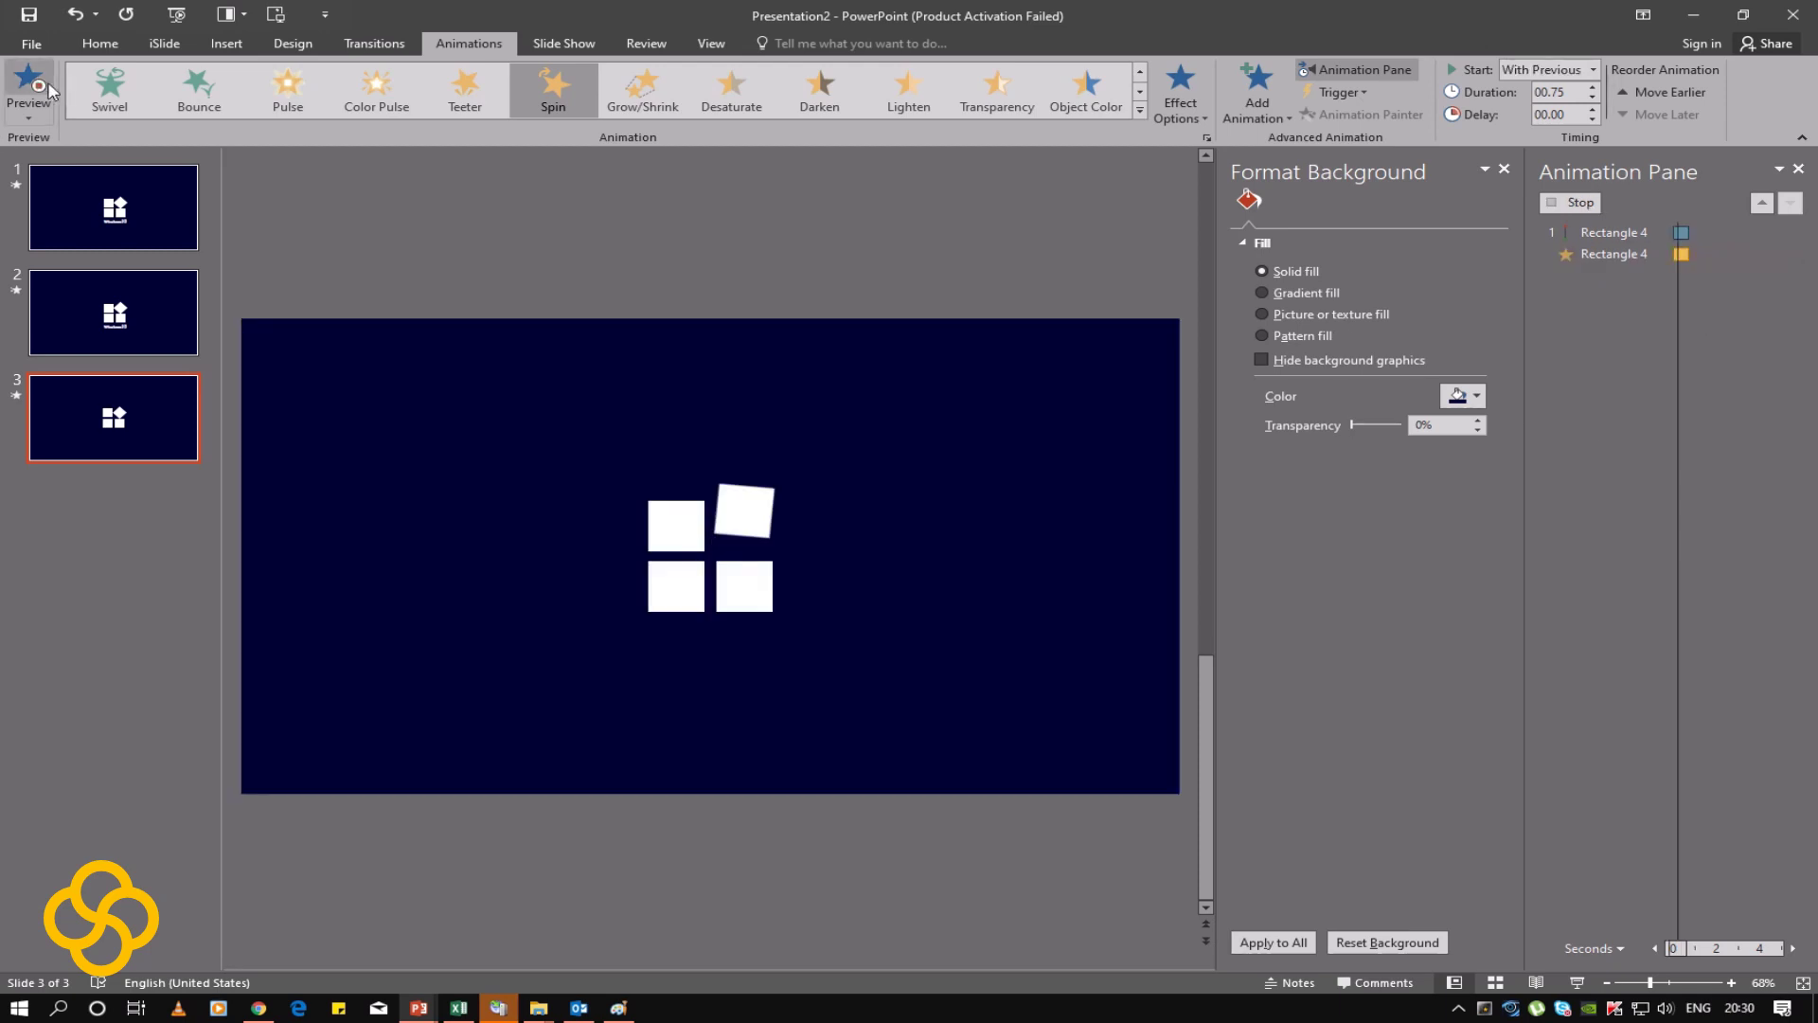
click(849, 566)
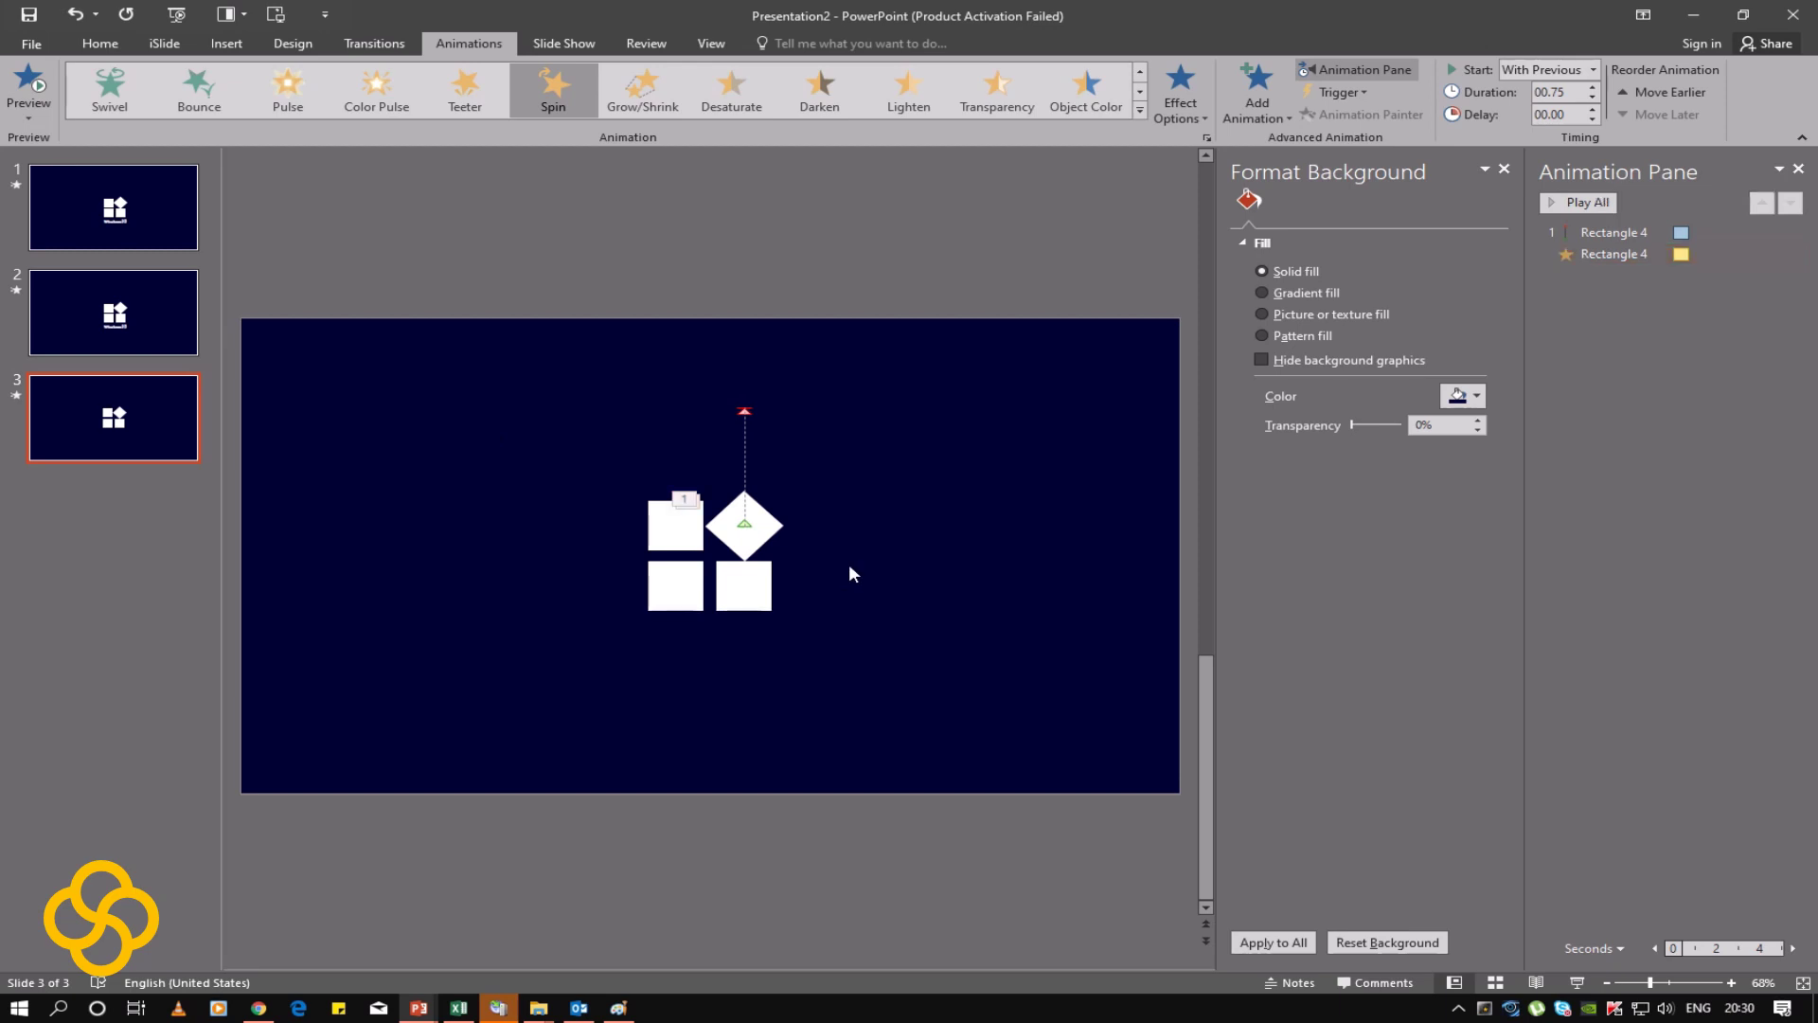
click(765, 542)
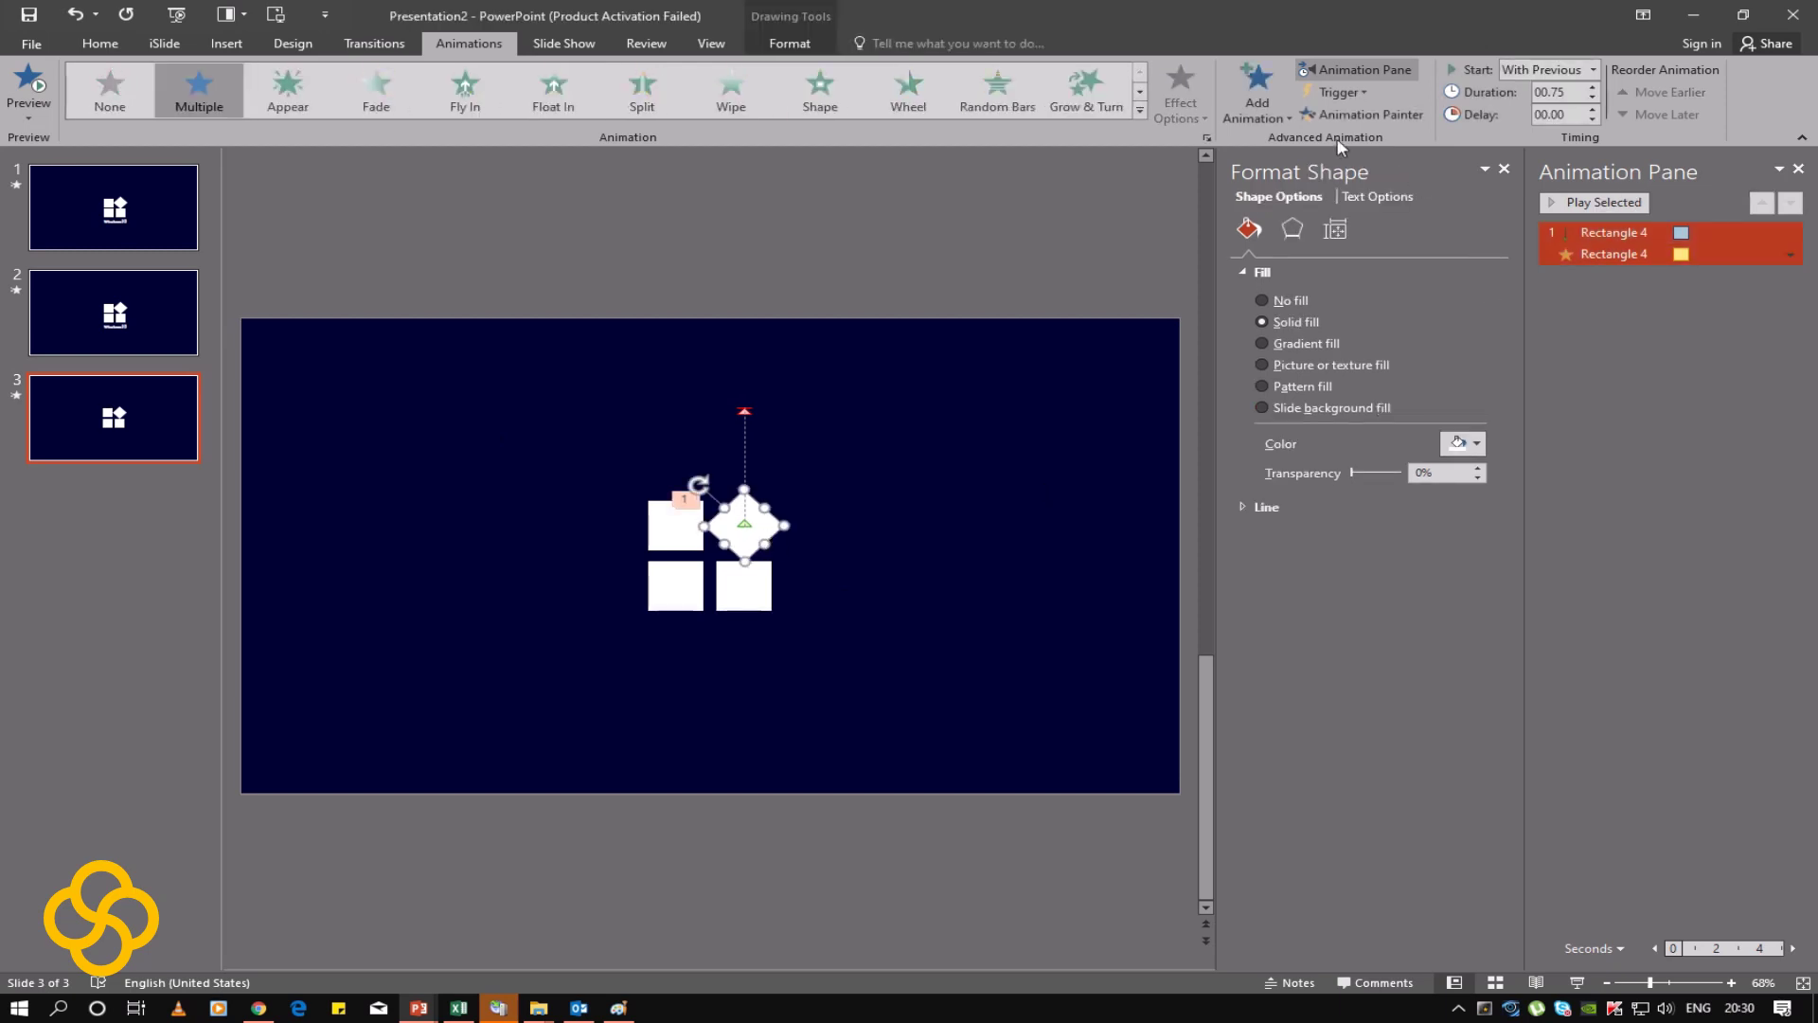
Step: Add a Lines motion path to the diamond and shorten its duration to 0.75 seconds
click(1271, 118)
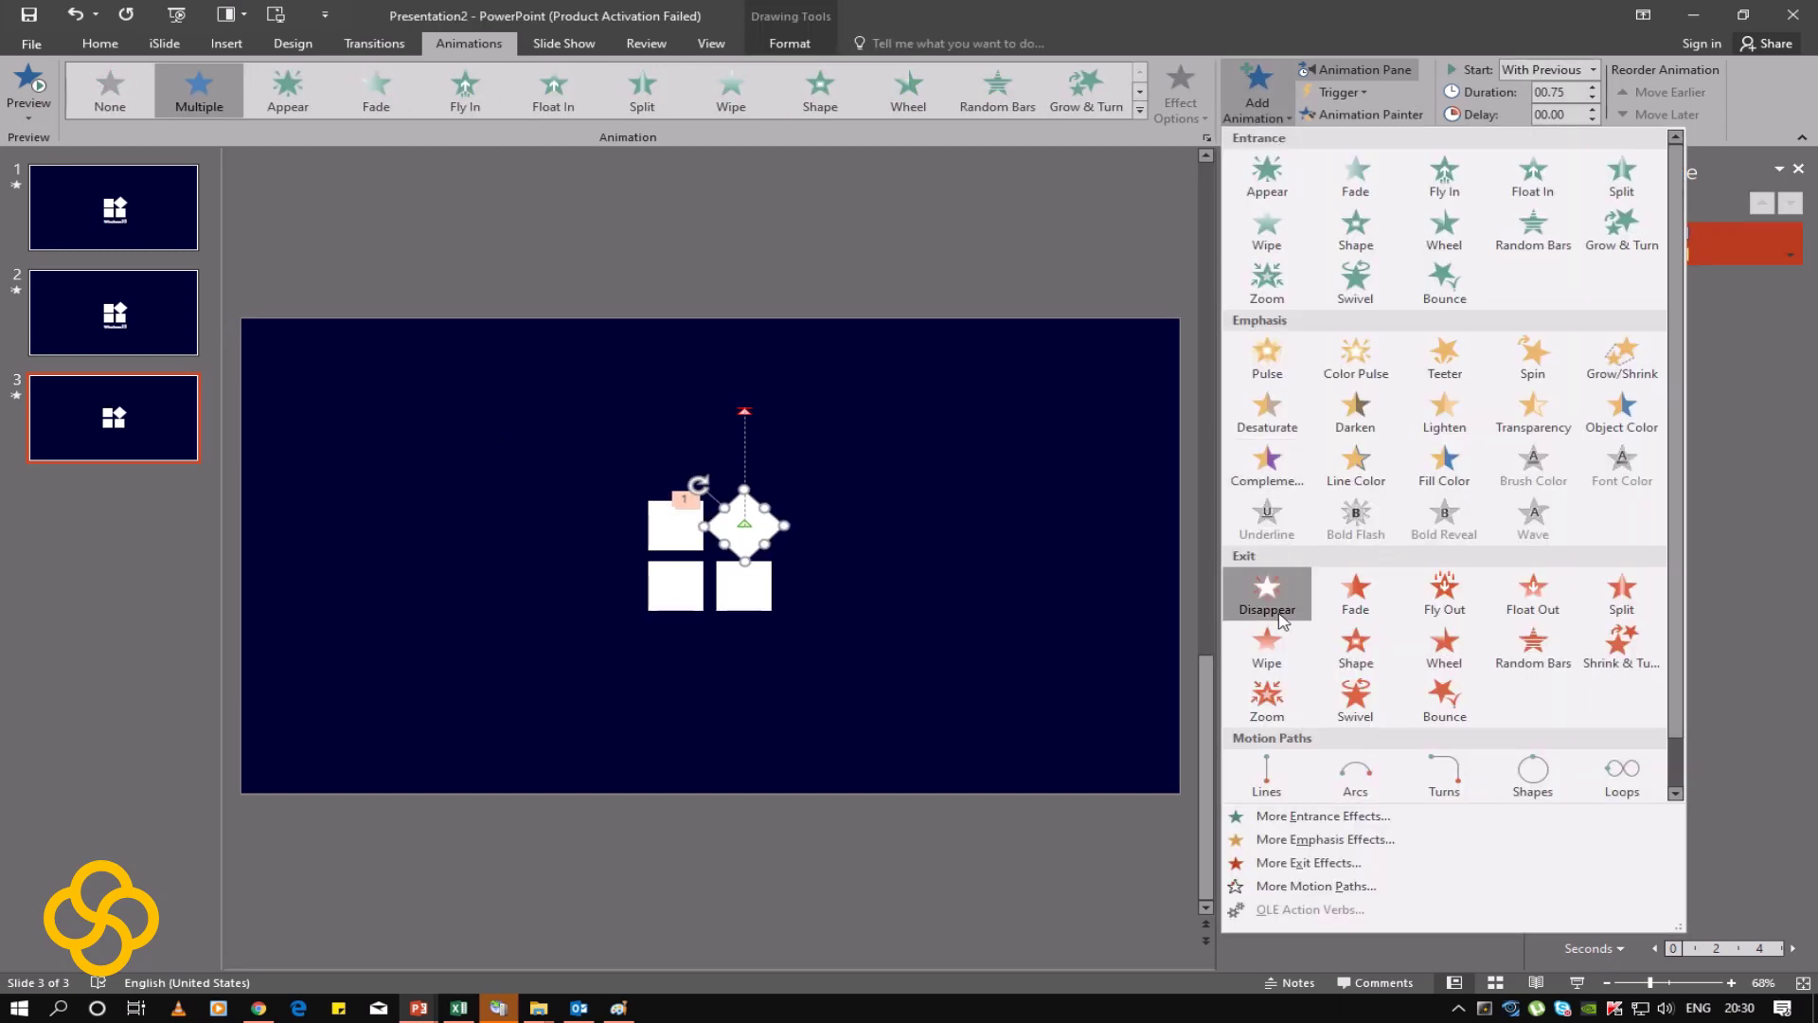
click(1268, 769)
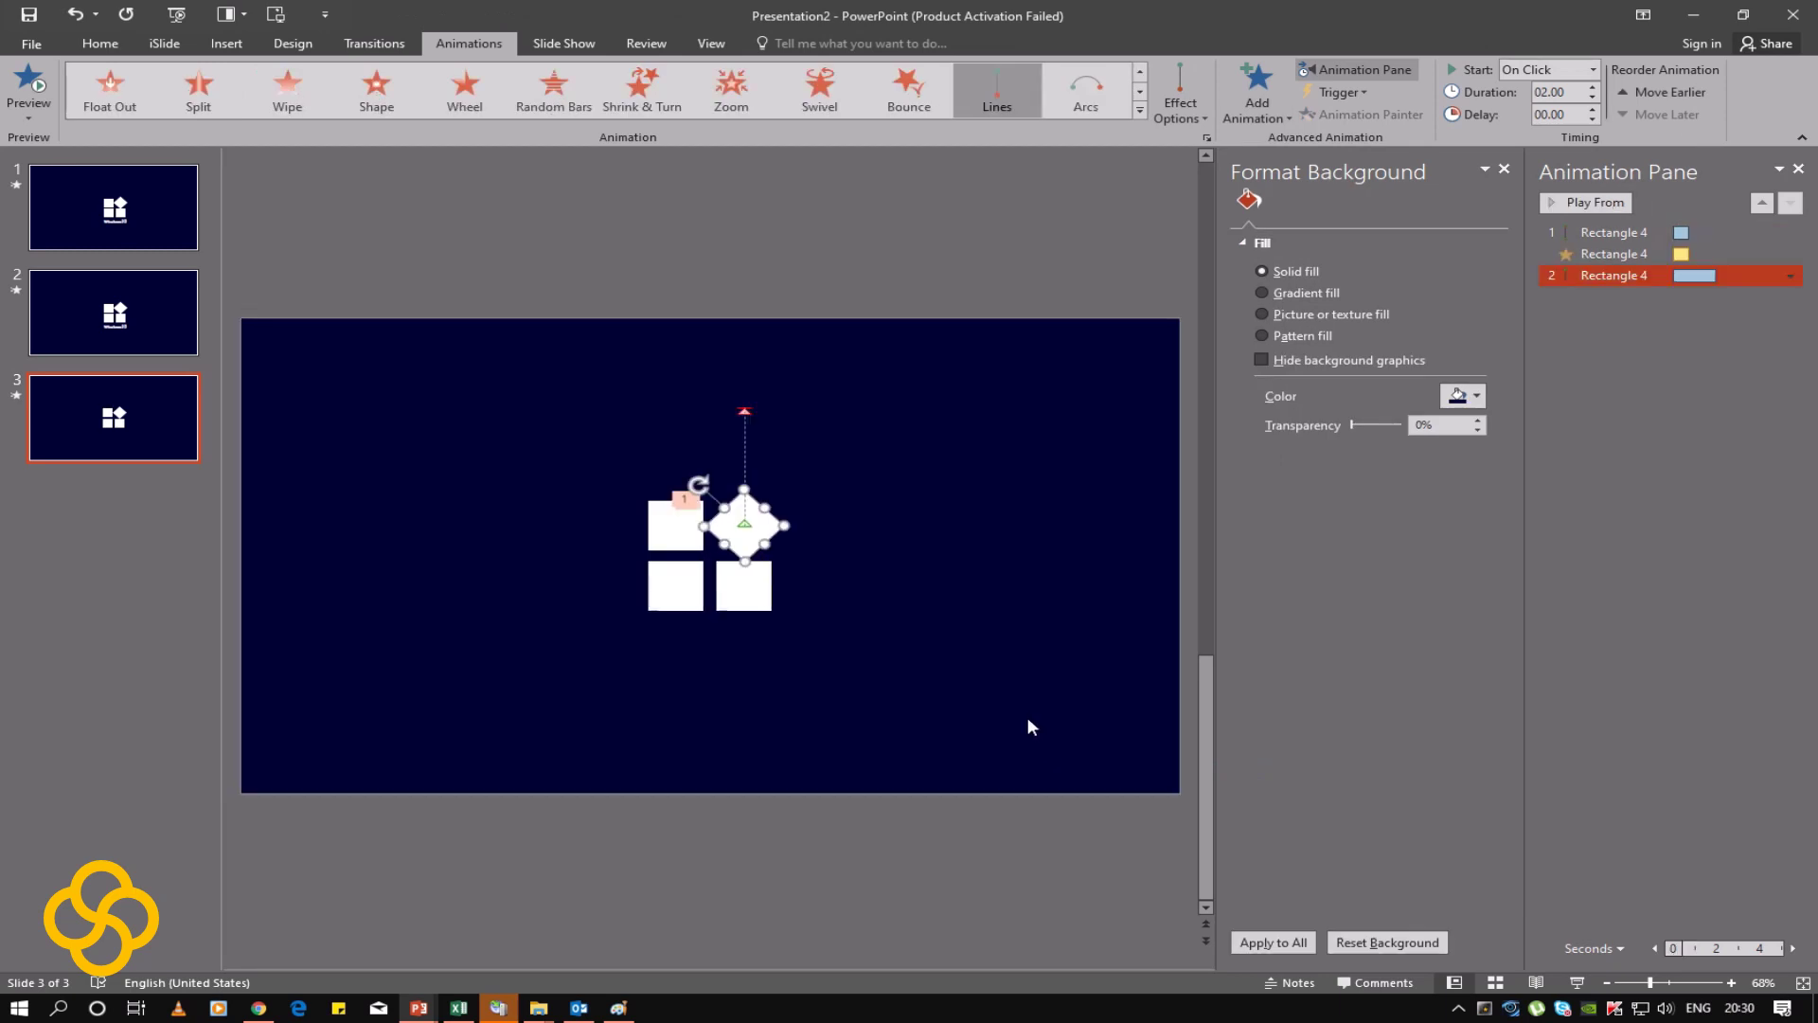
ctrl+click(1624, 253)
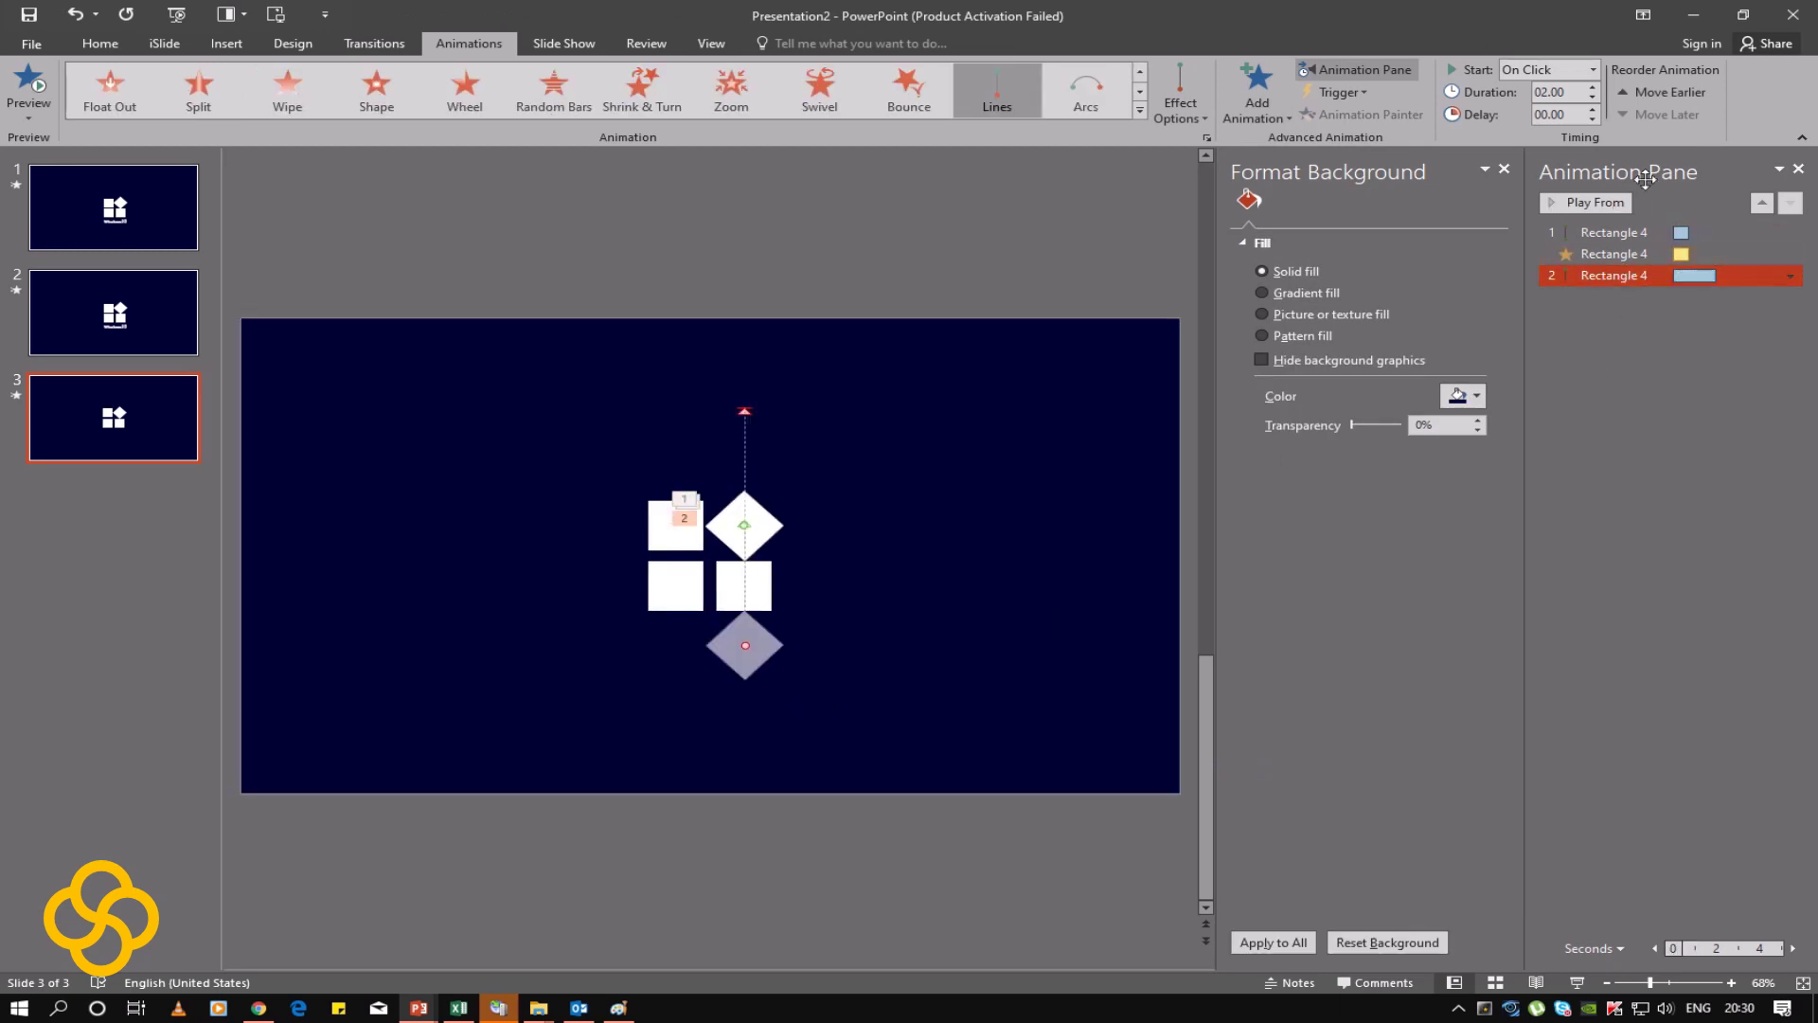
click(1593, 104)
click(1270, 104)
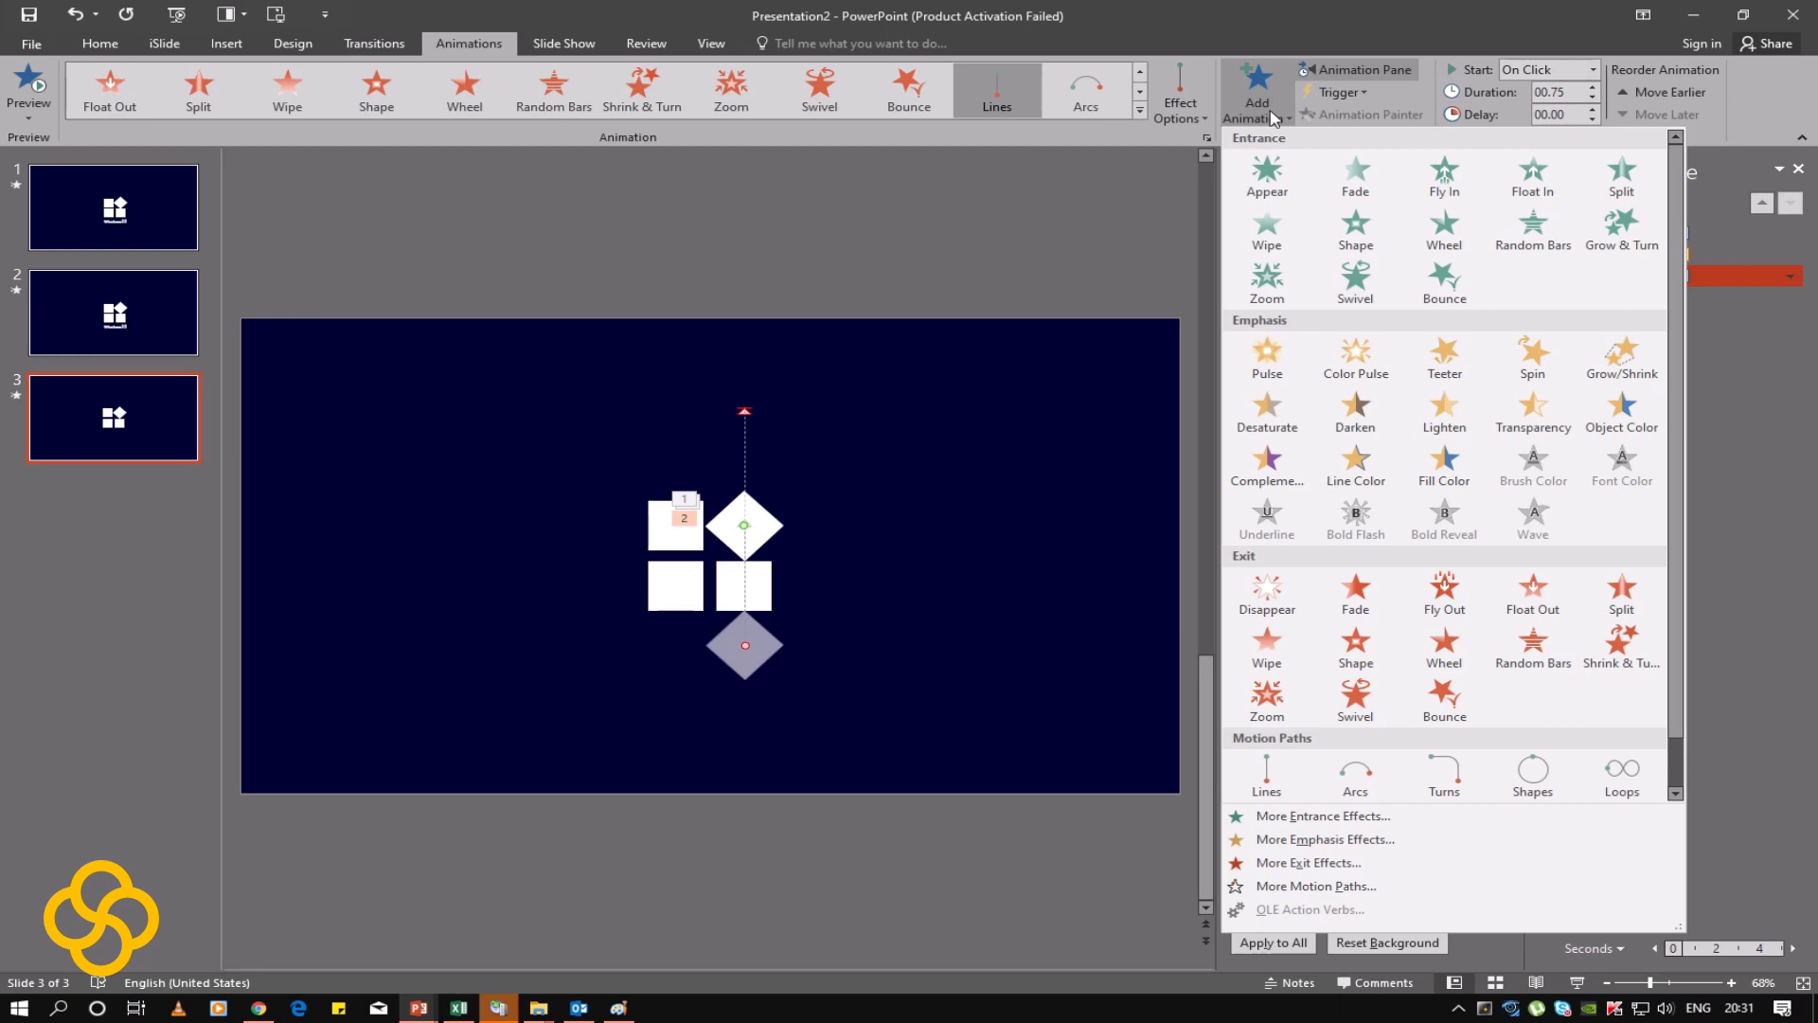
click(758, 518)
click(764, 520)
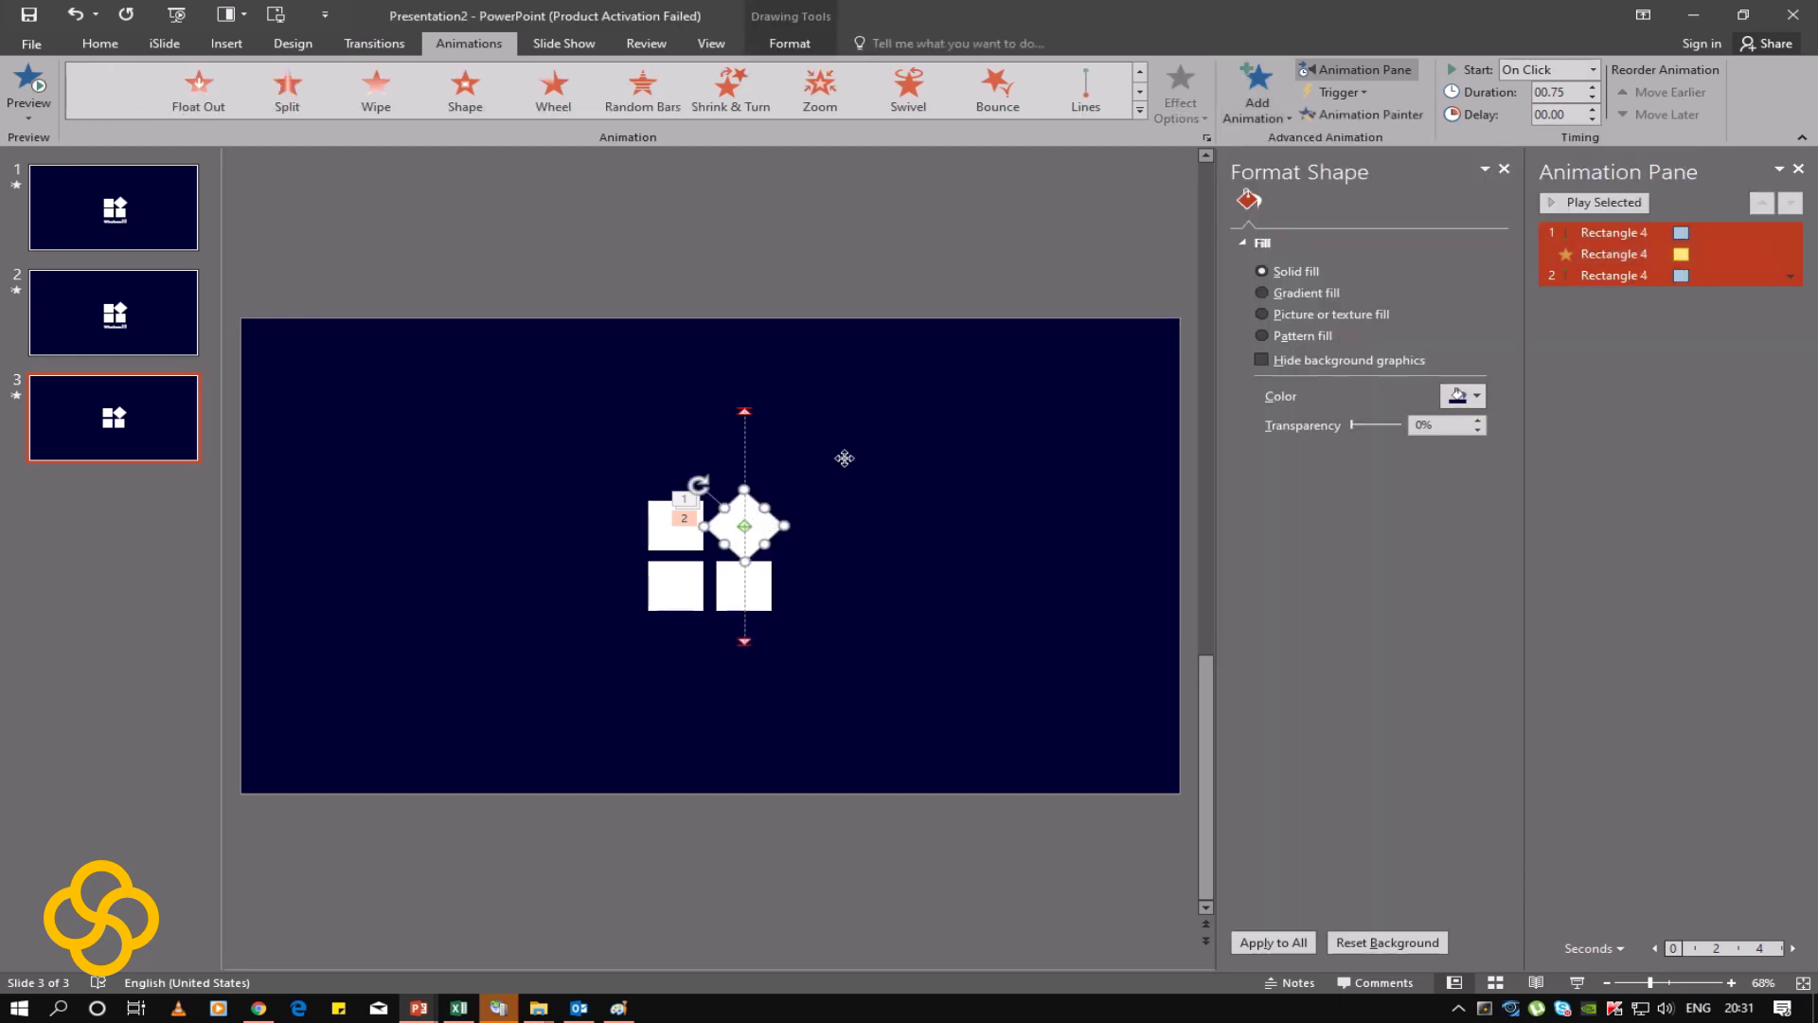
click(1255, 105)
Step: Add a second Spin to the diamond, adjust its duration, and set it to Half Spin
click(1533, 360)
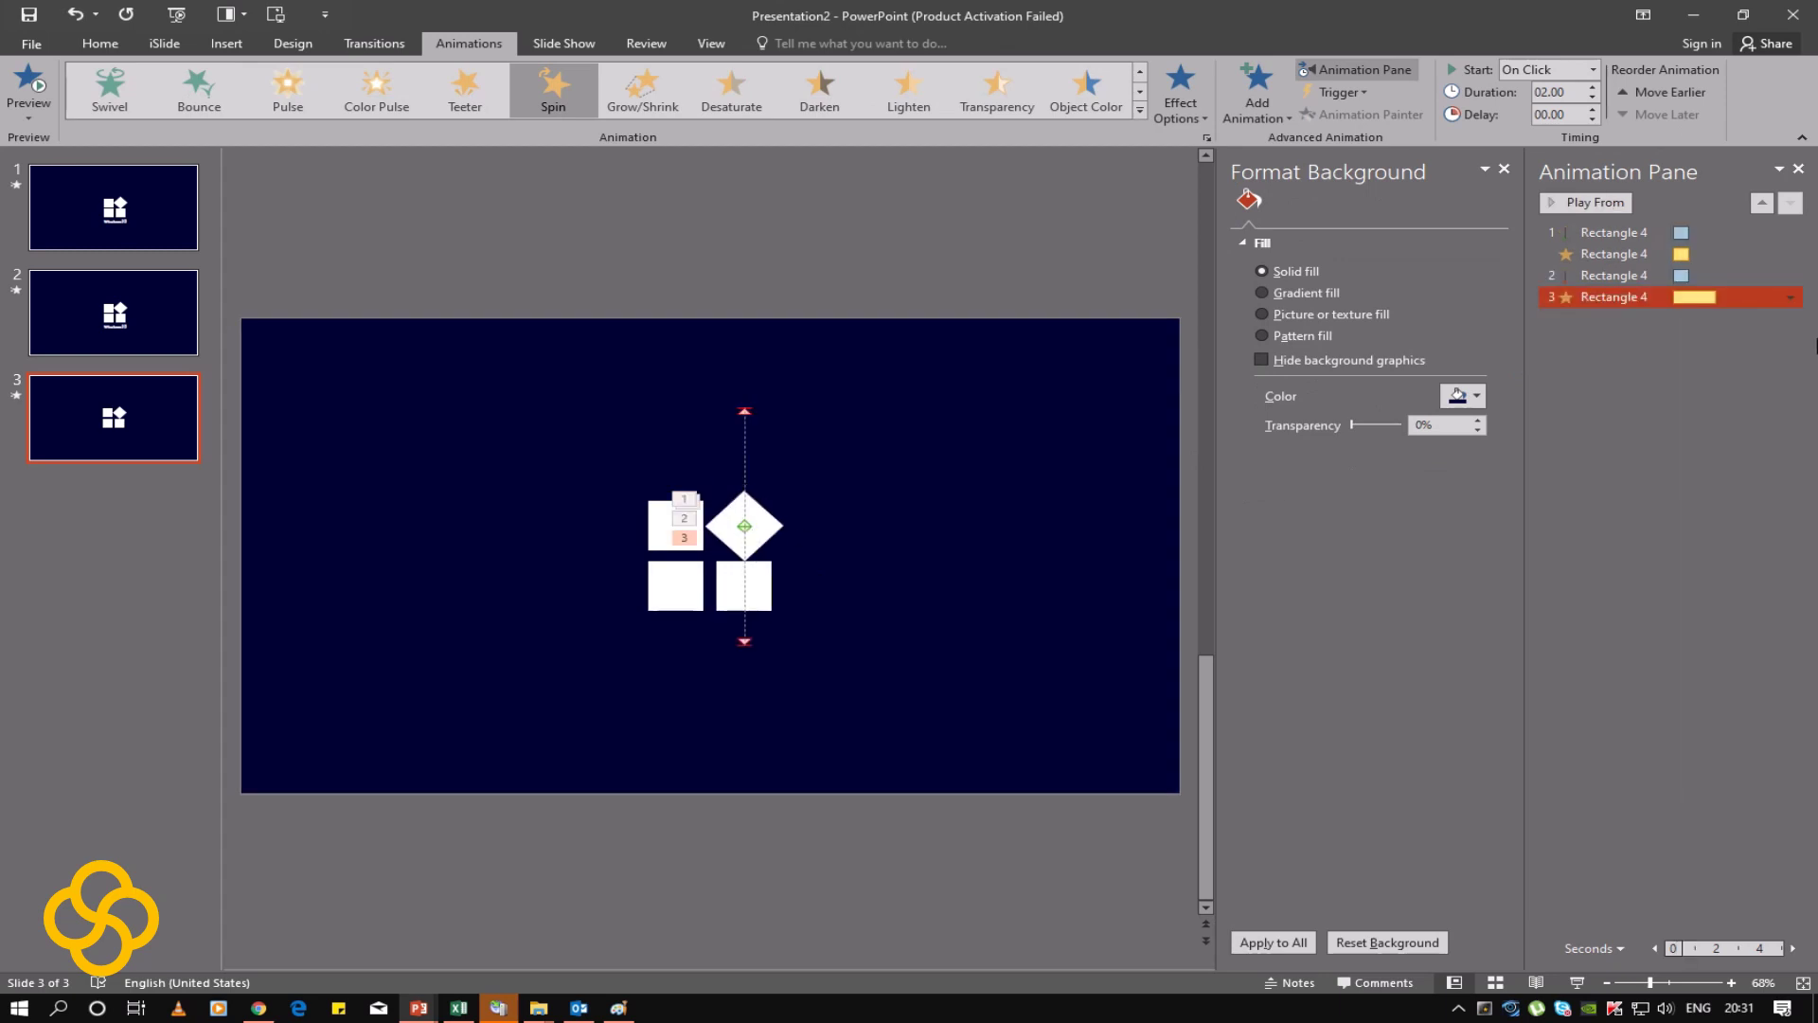
click(1593, 86)
text(00.75)
click(1790, 298)
click(1694, 391)
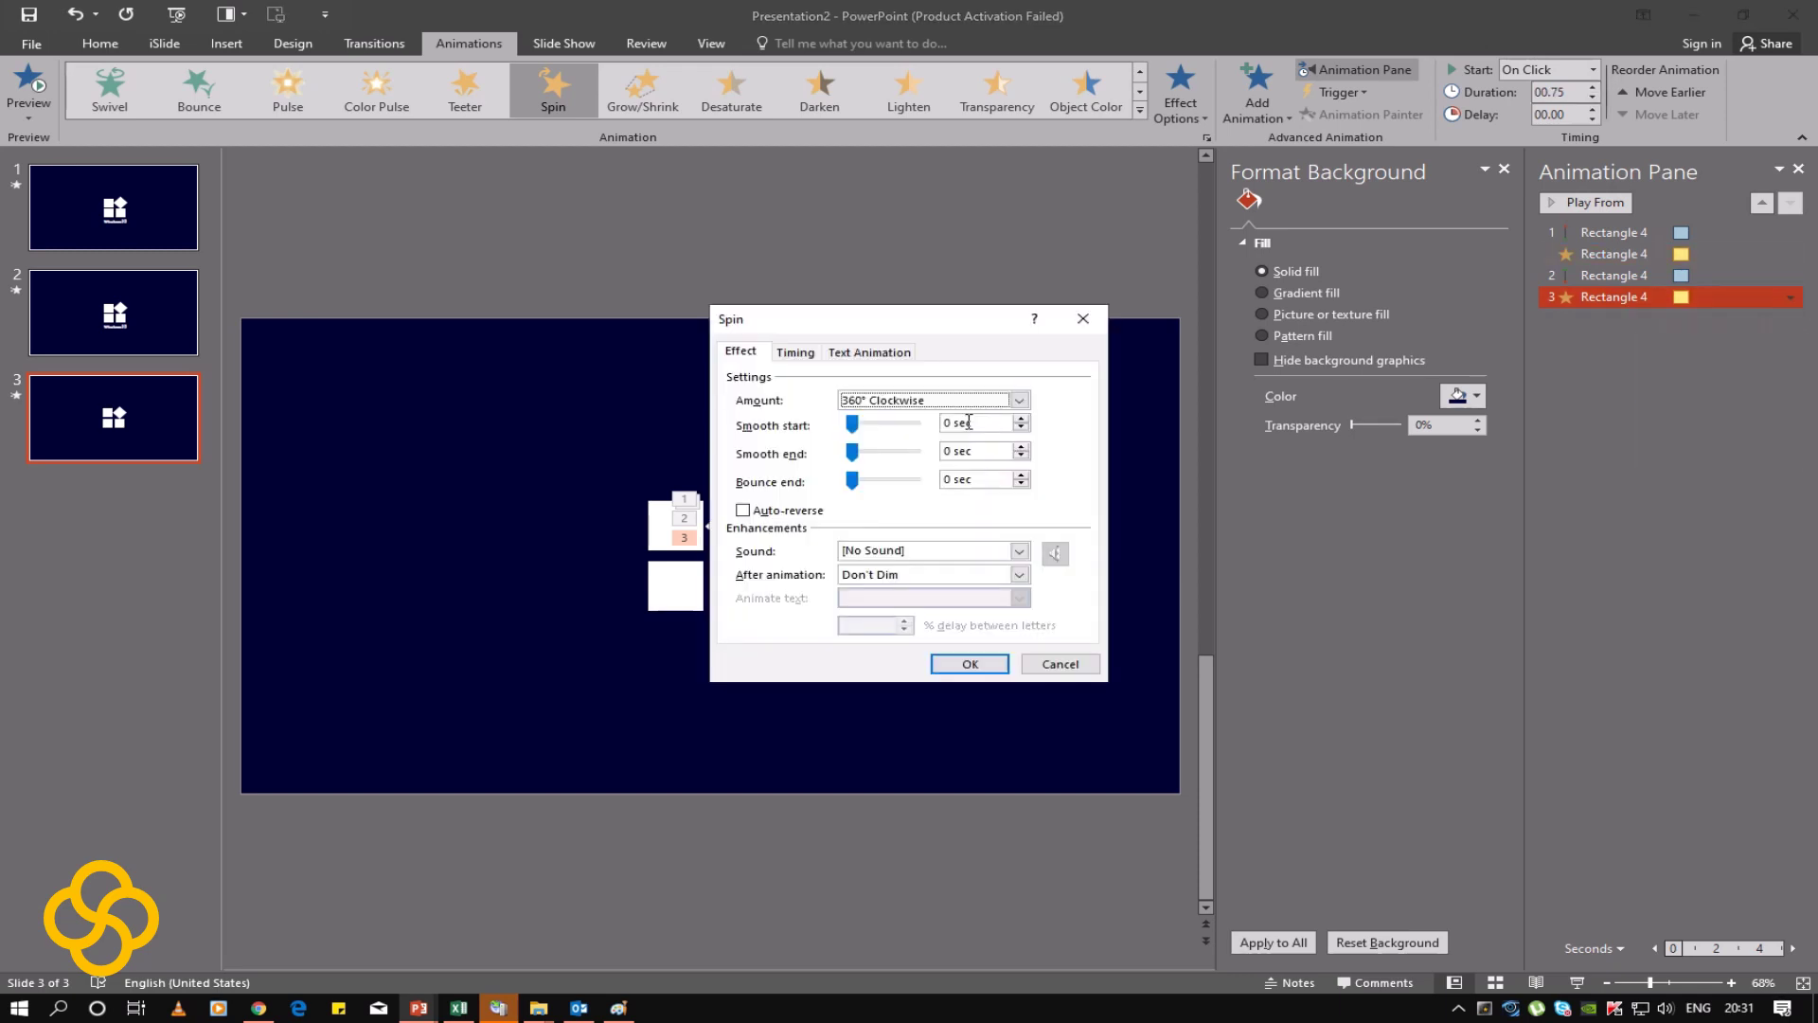
click(1020, 400)
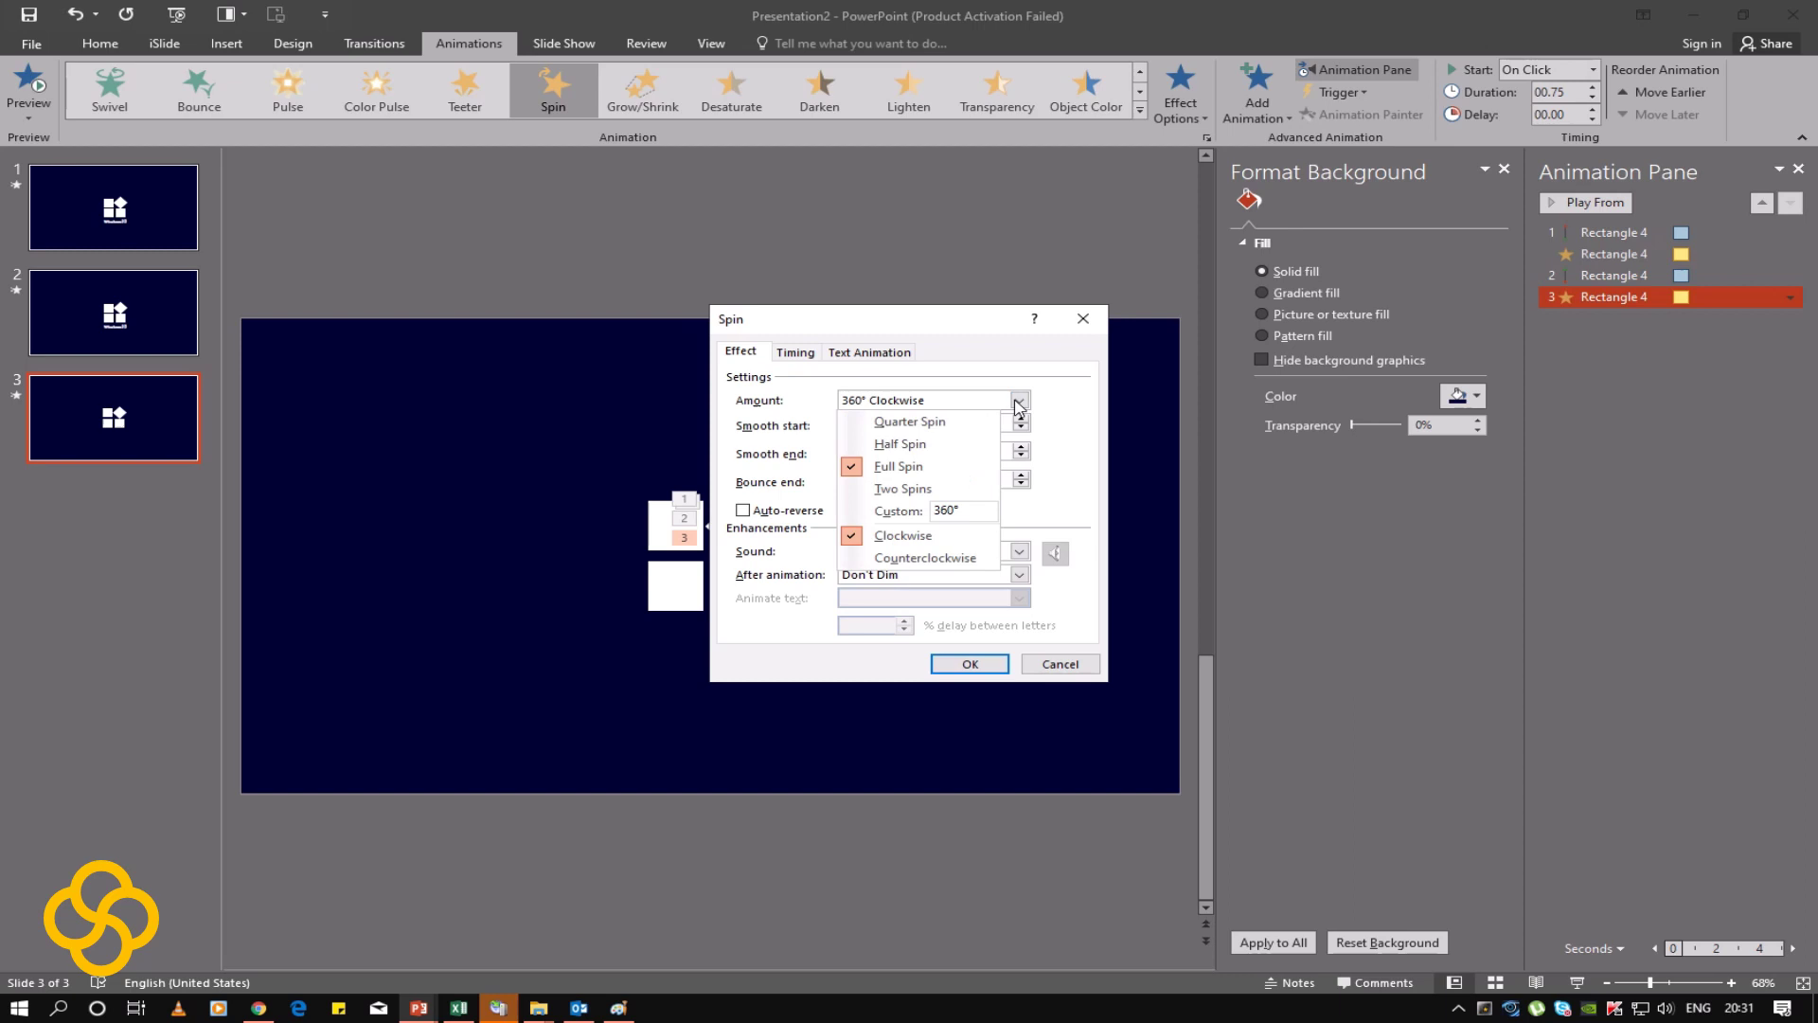
click(966, 443)
click(967, 661)
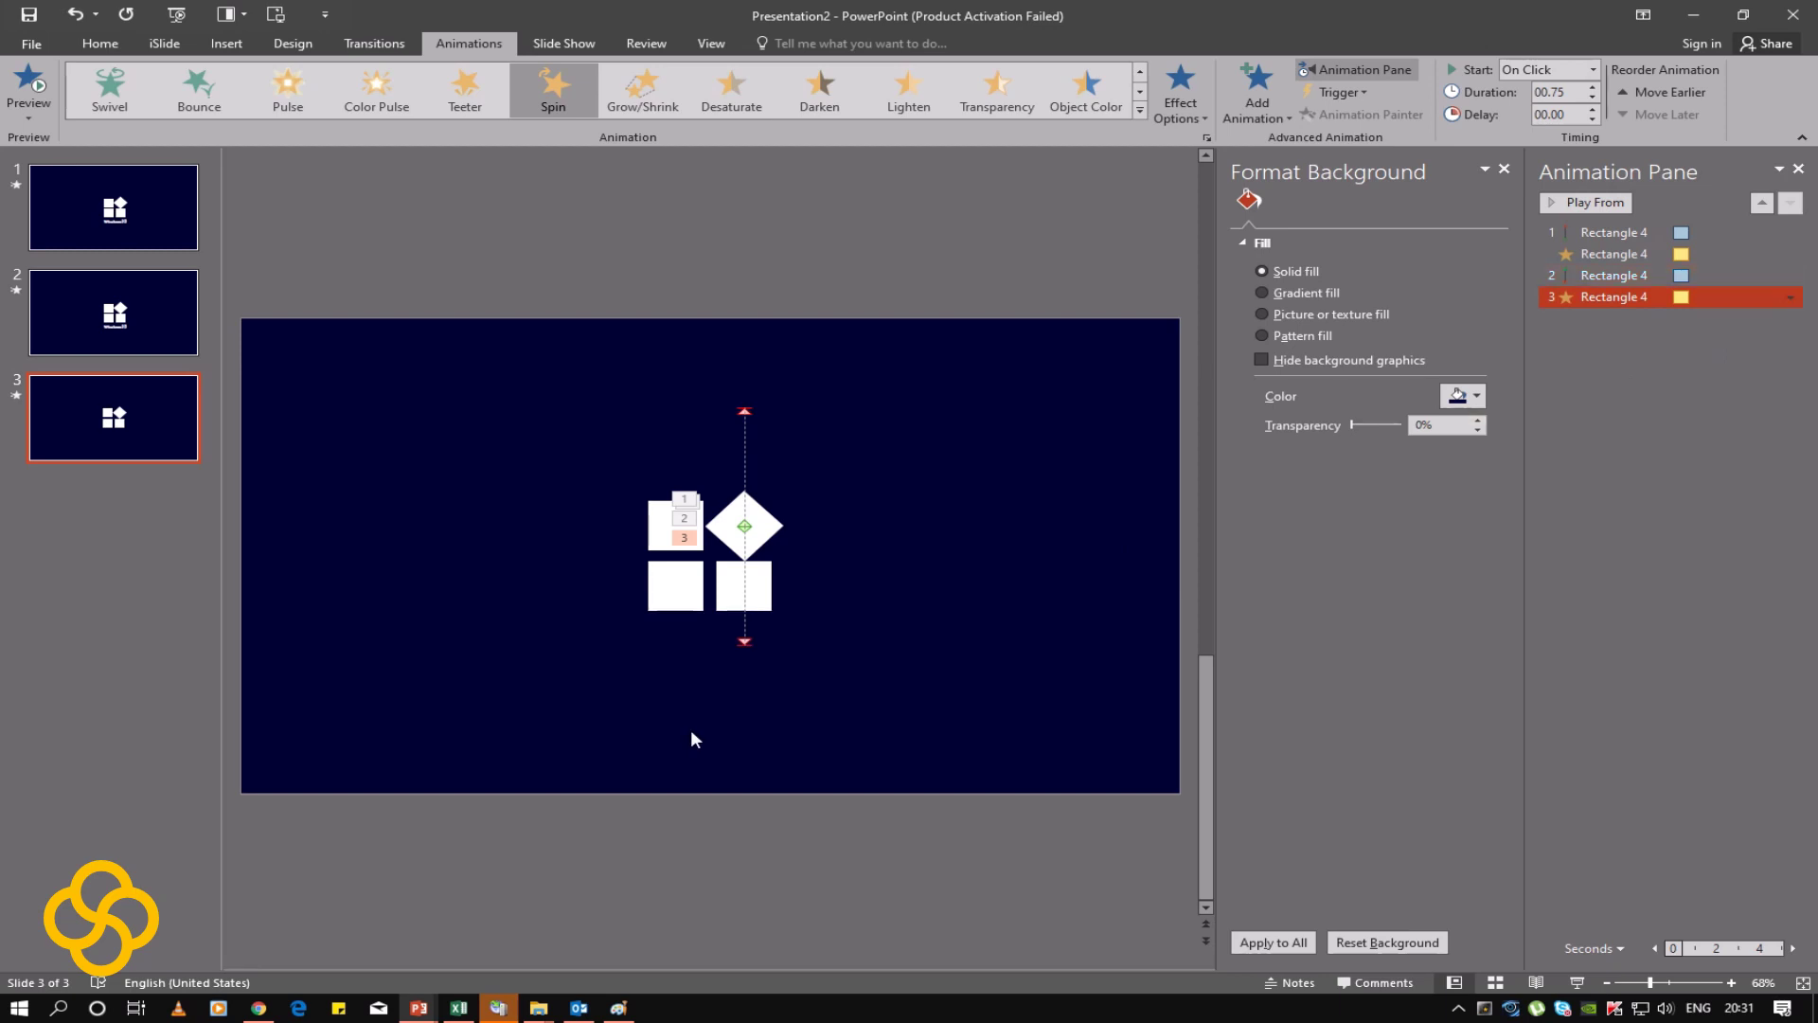
Step: Drag the Lines path's ends so it runs from the top diamond down to the centre diamond
click(745, 642)
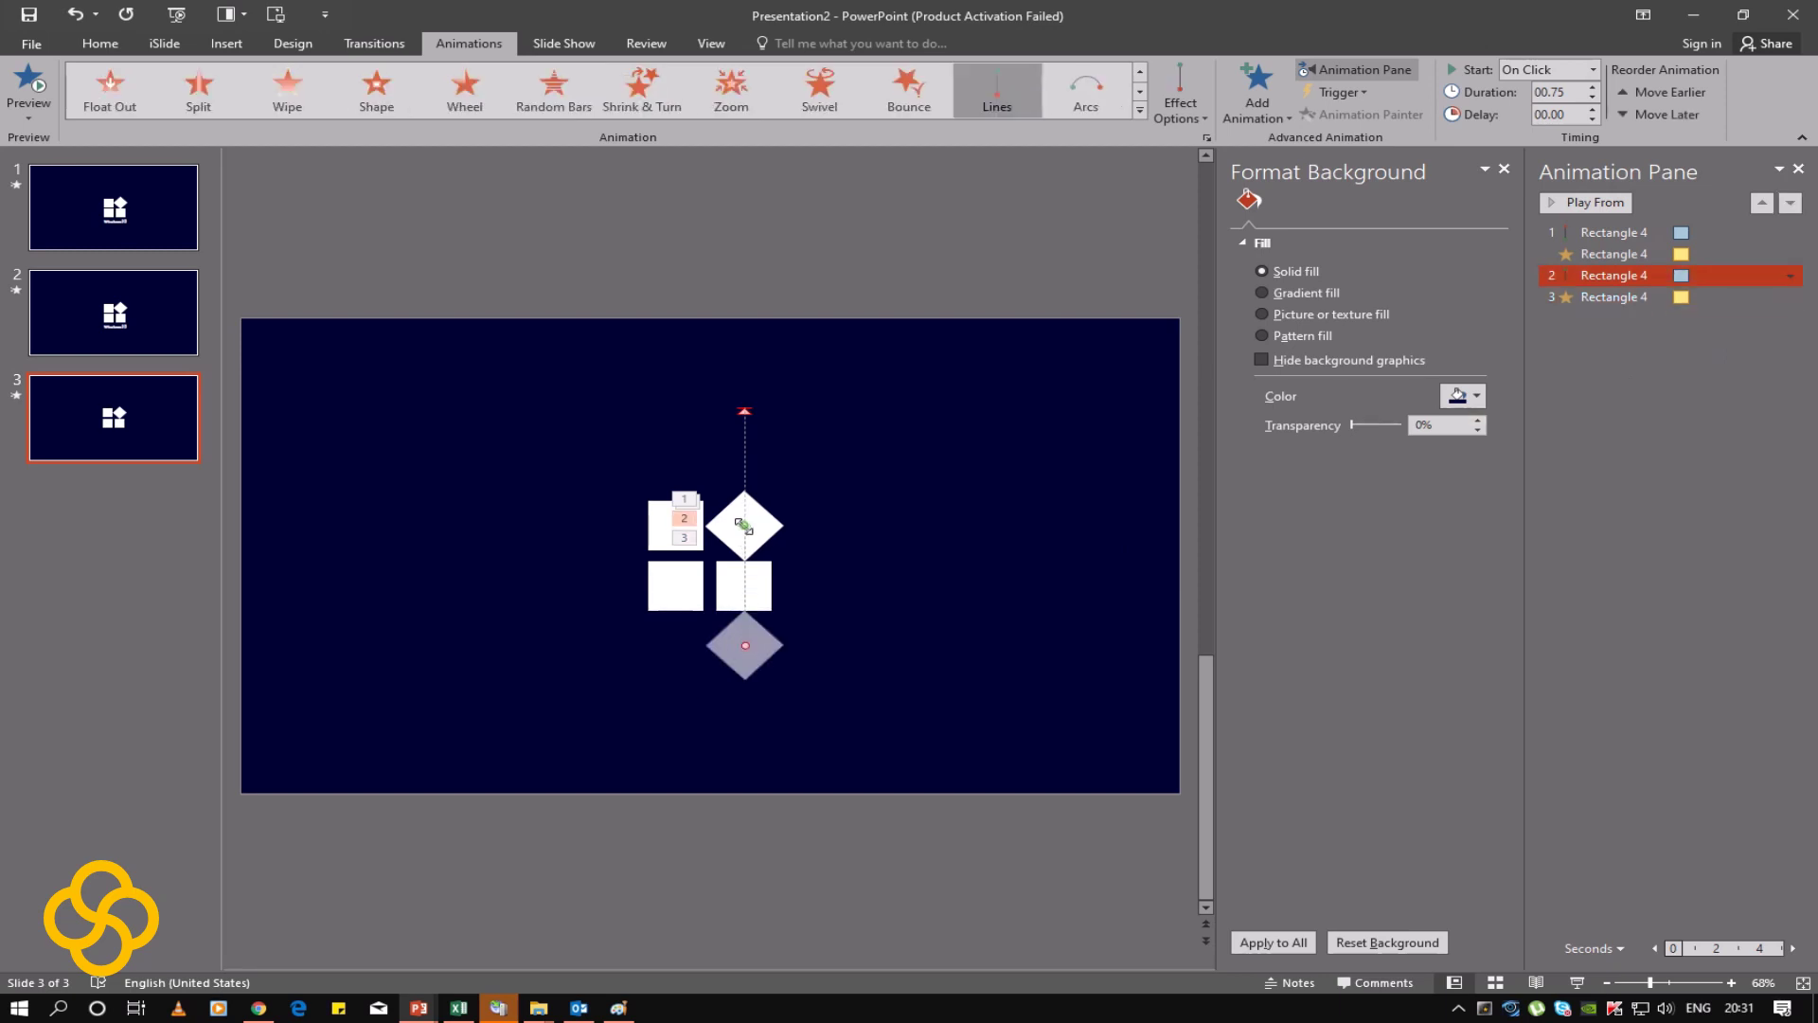
drag(745, 520, 745, 410)
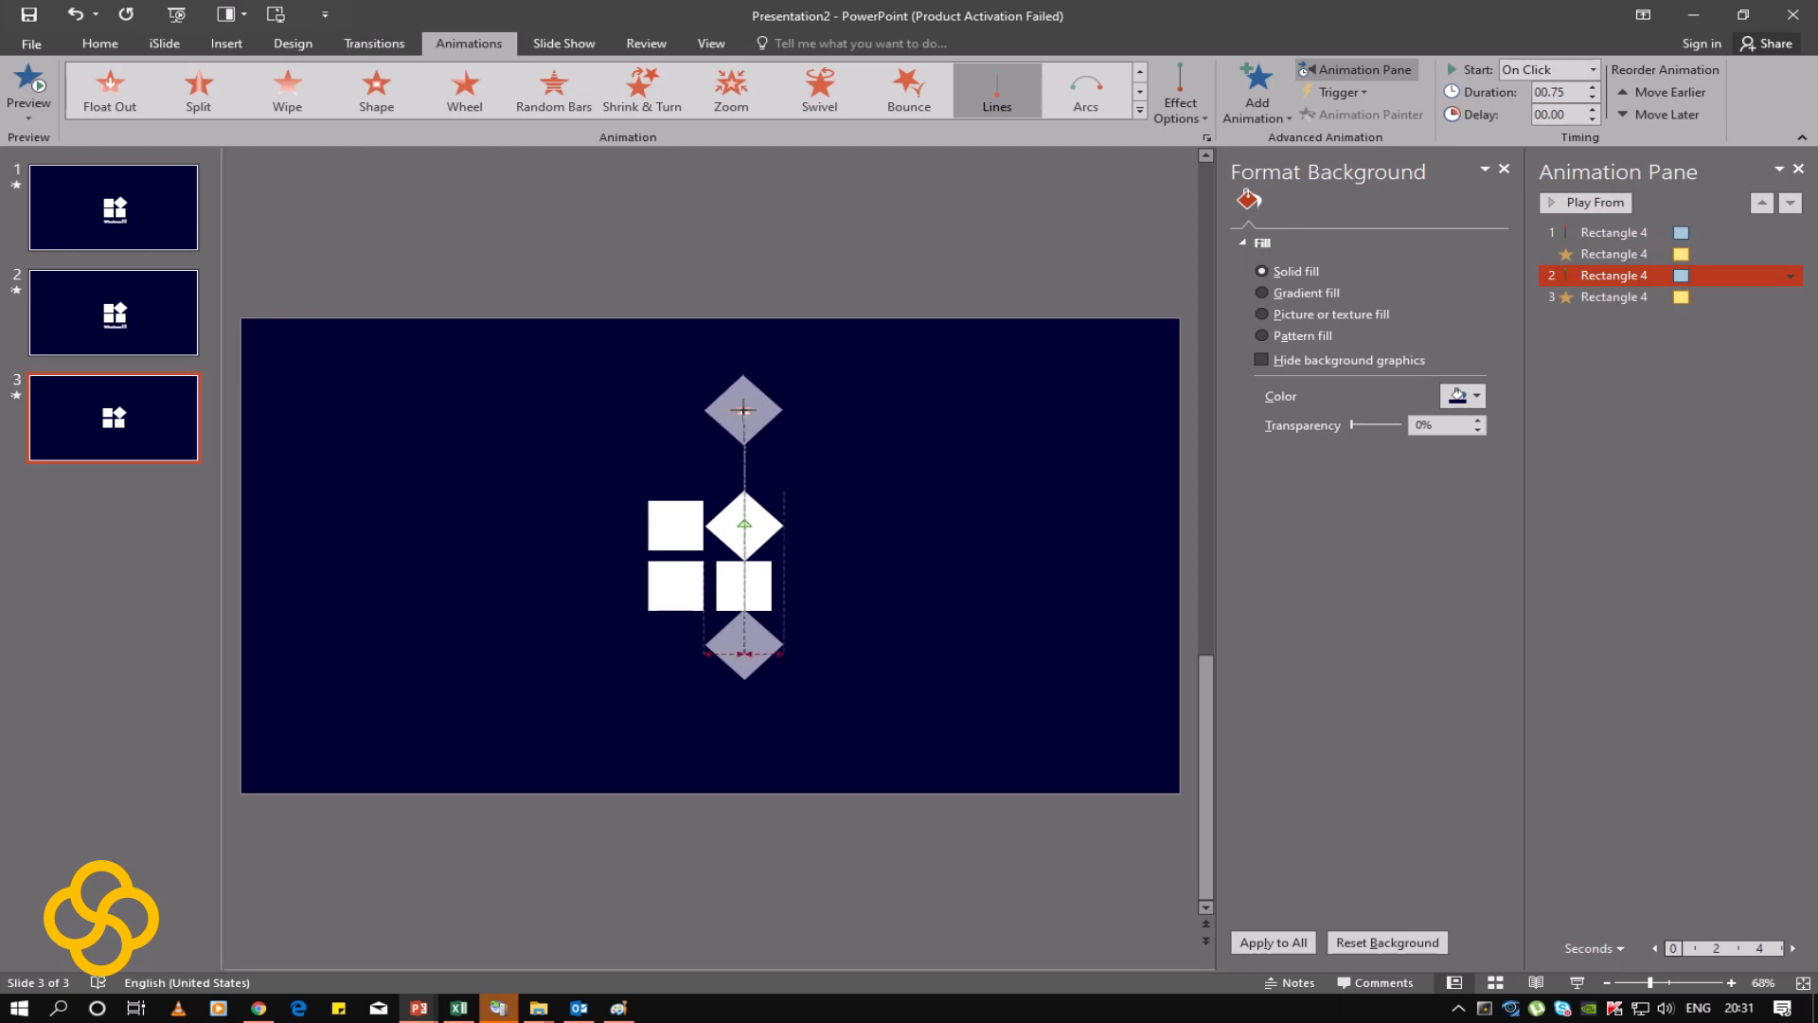
drag(744, 409, 745, 408)
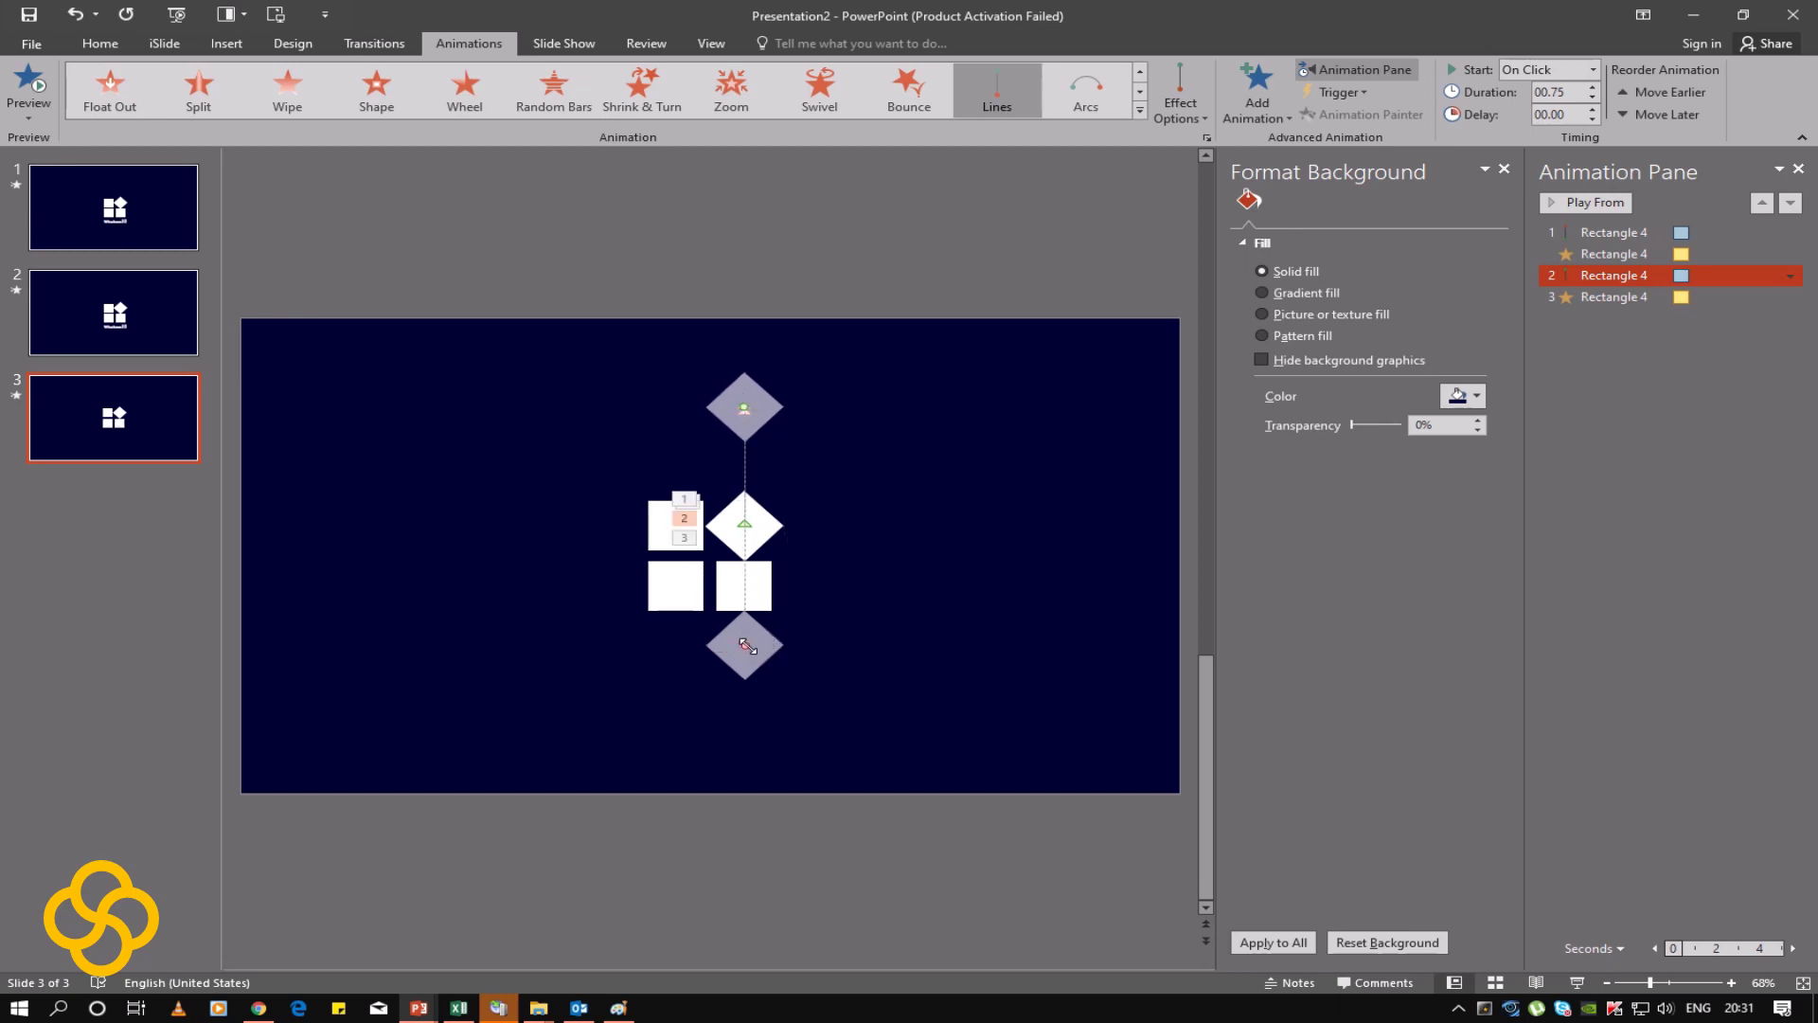
drag(746, 645, 744, 525)
Step: Set animations 2–3 to start With Previous with a 00.50 delay, previewing the timing
click(1790, 297)
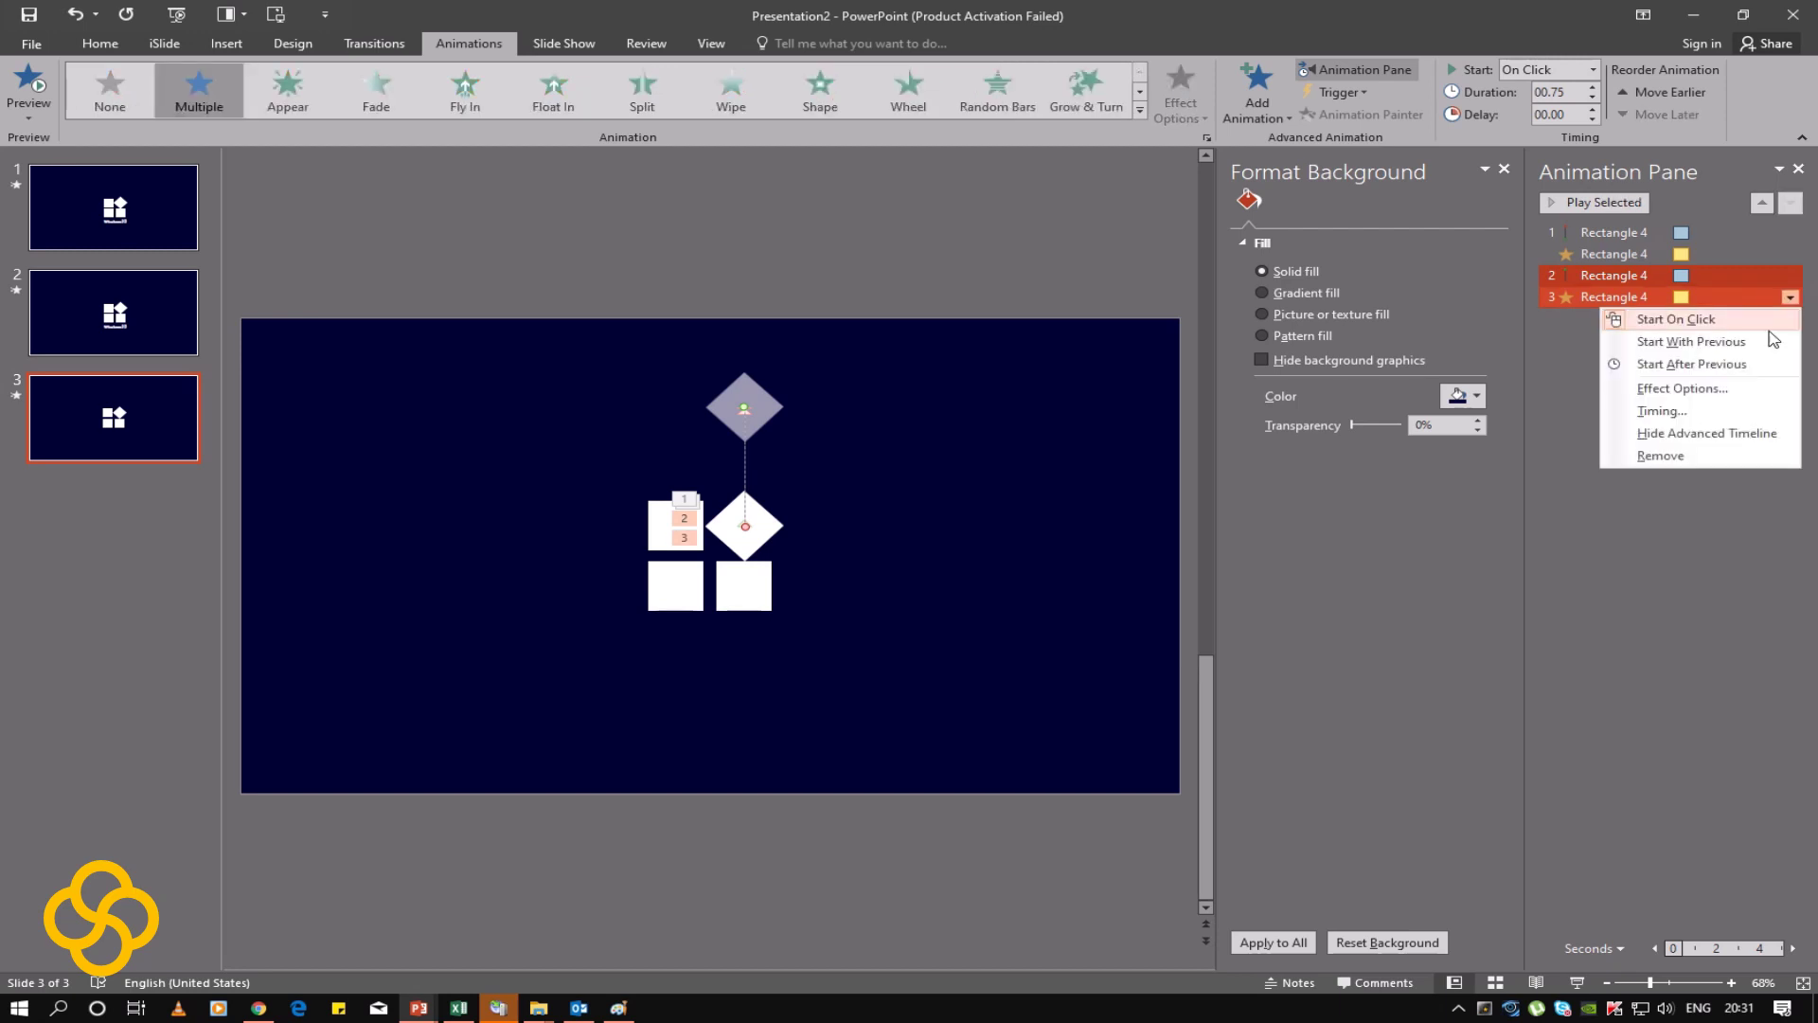
click(1764, 339)
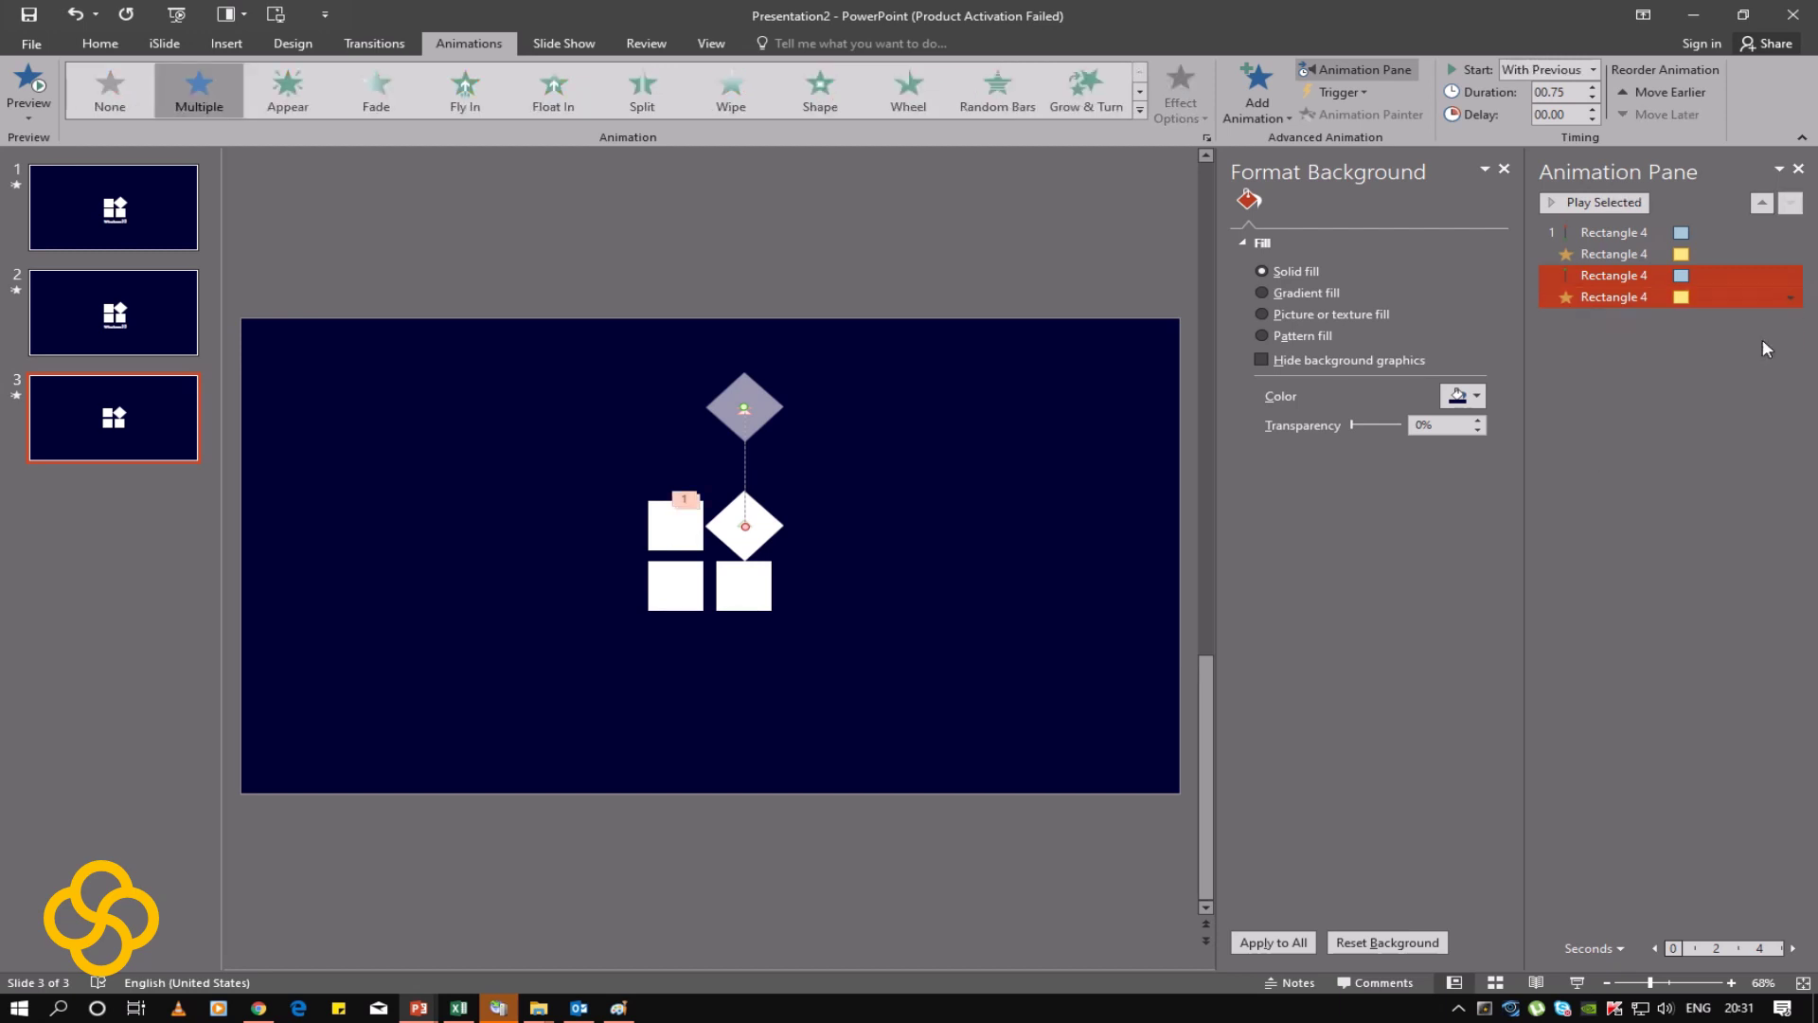
click(40, 91)
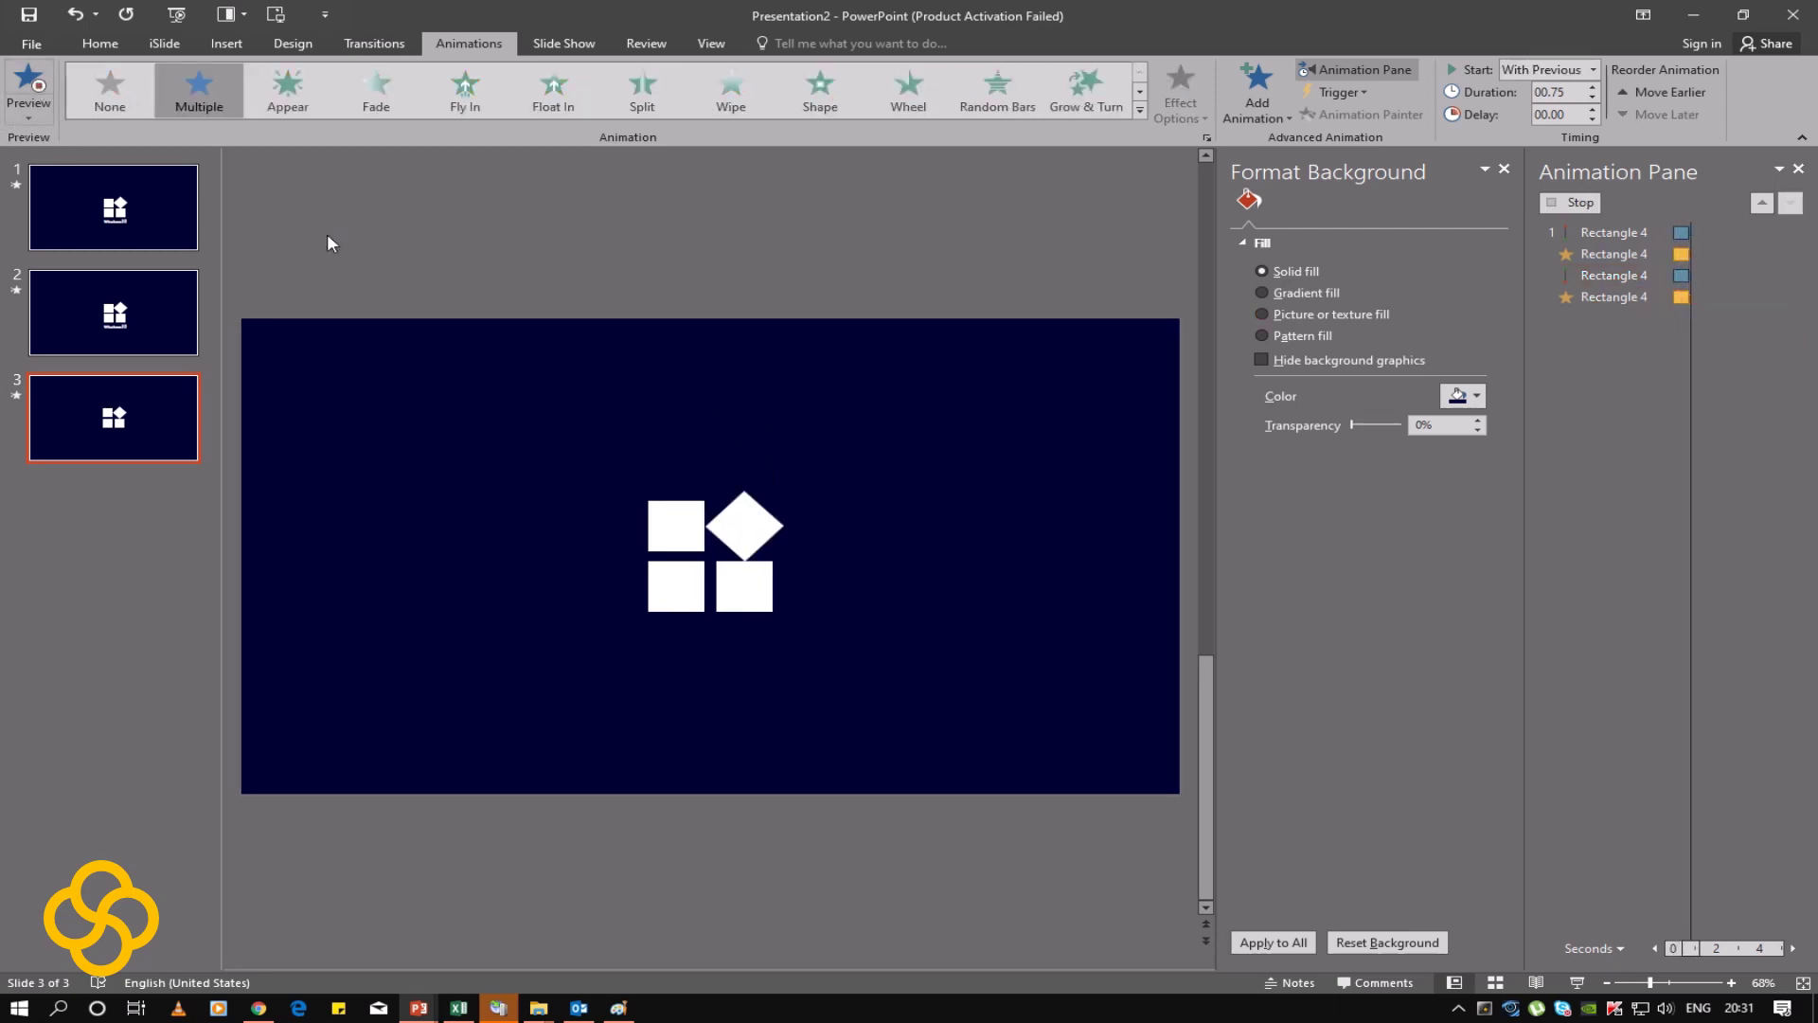
click(1593, 109)
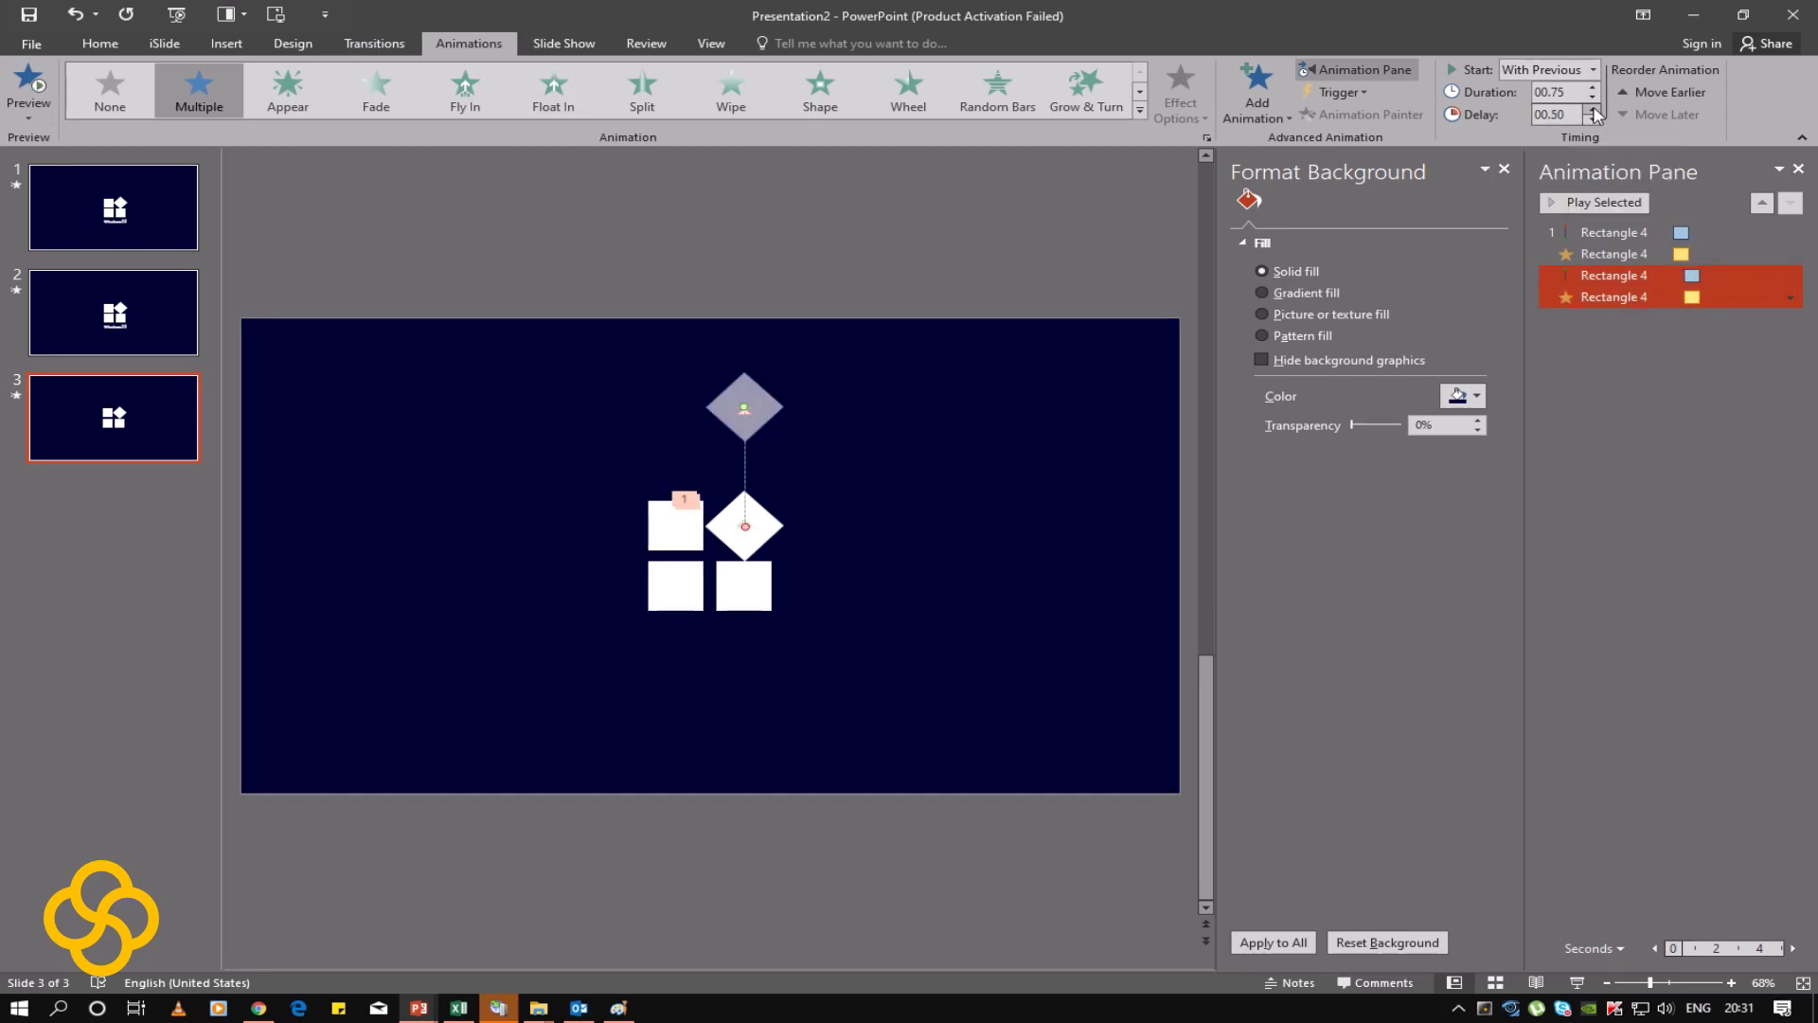
click(28, 90)
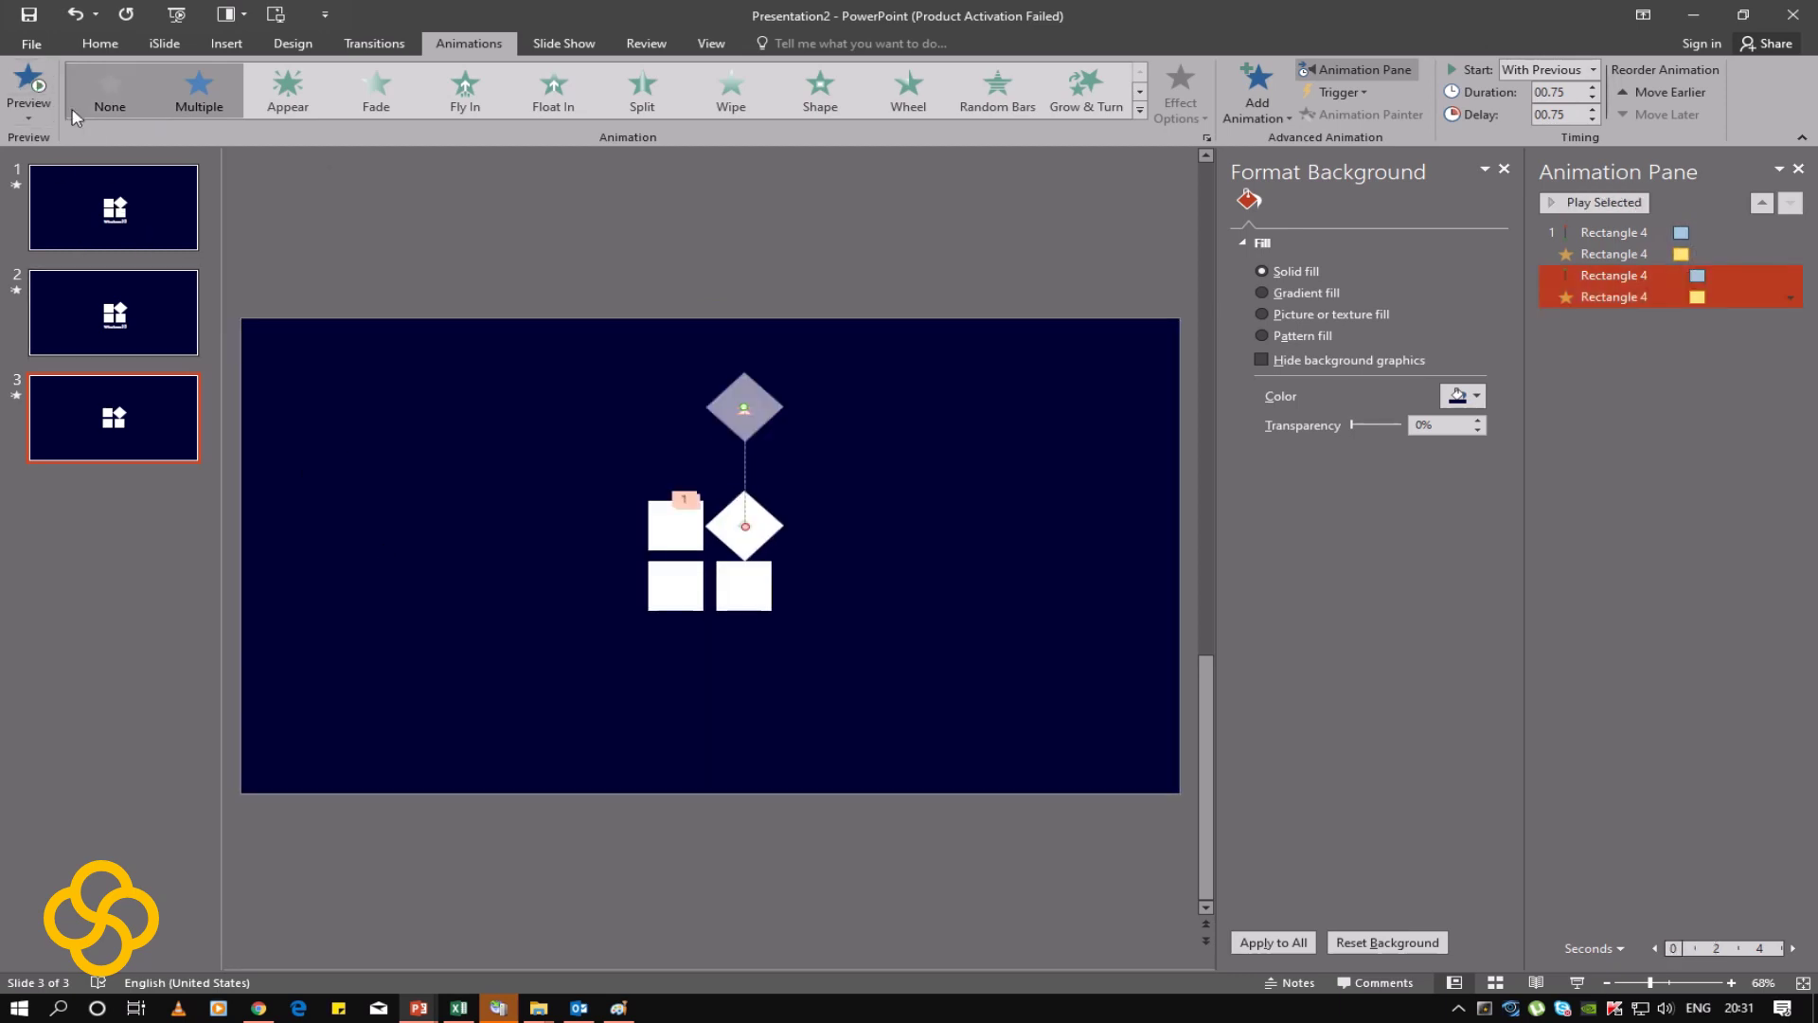
click(46, 87)
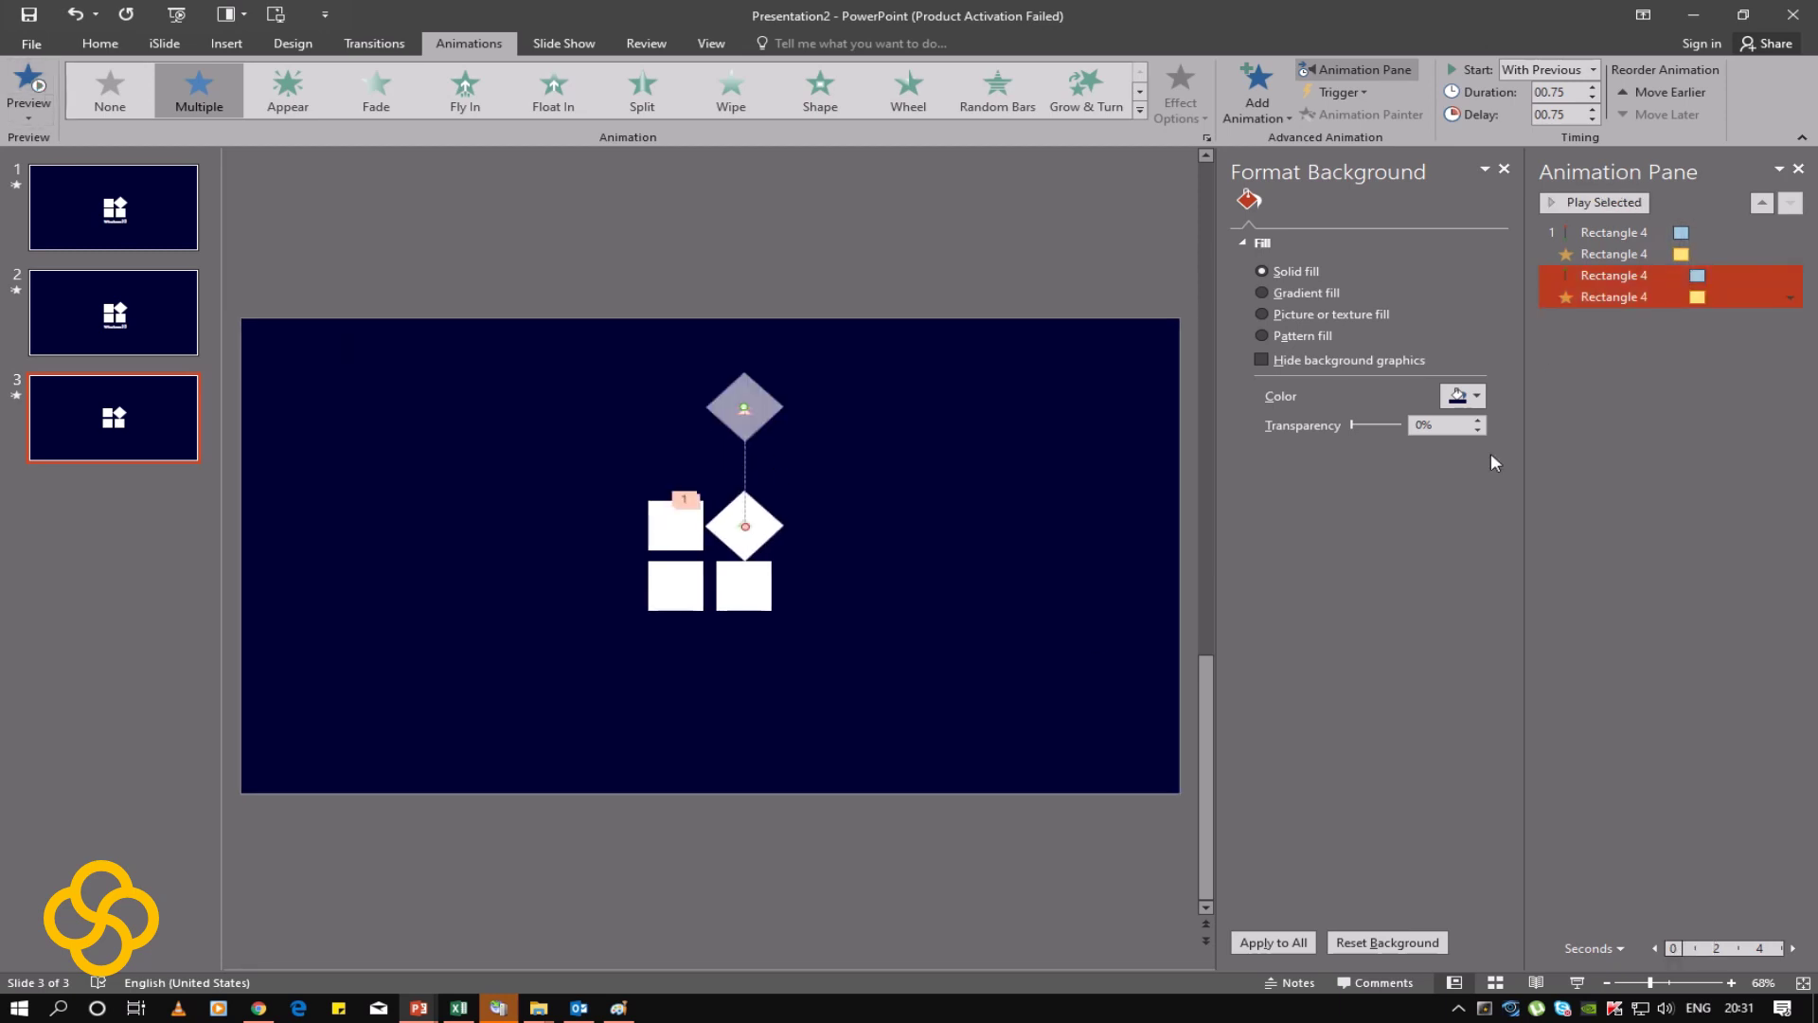
click(1593, 119)
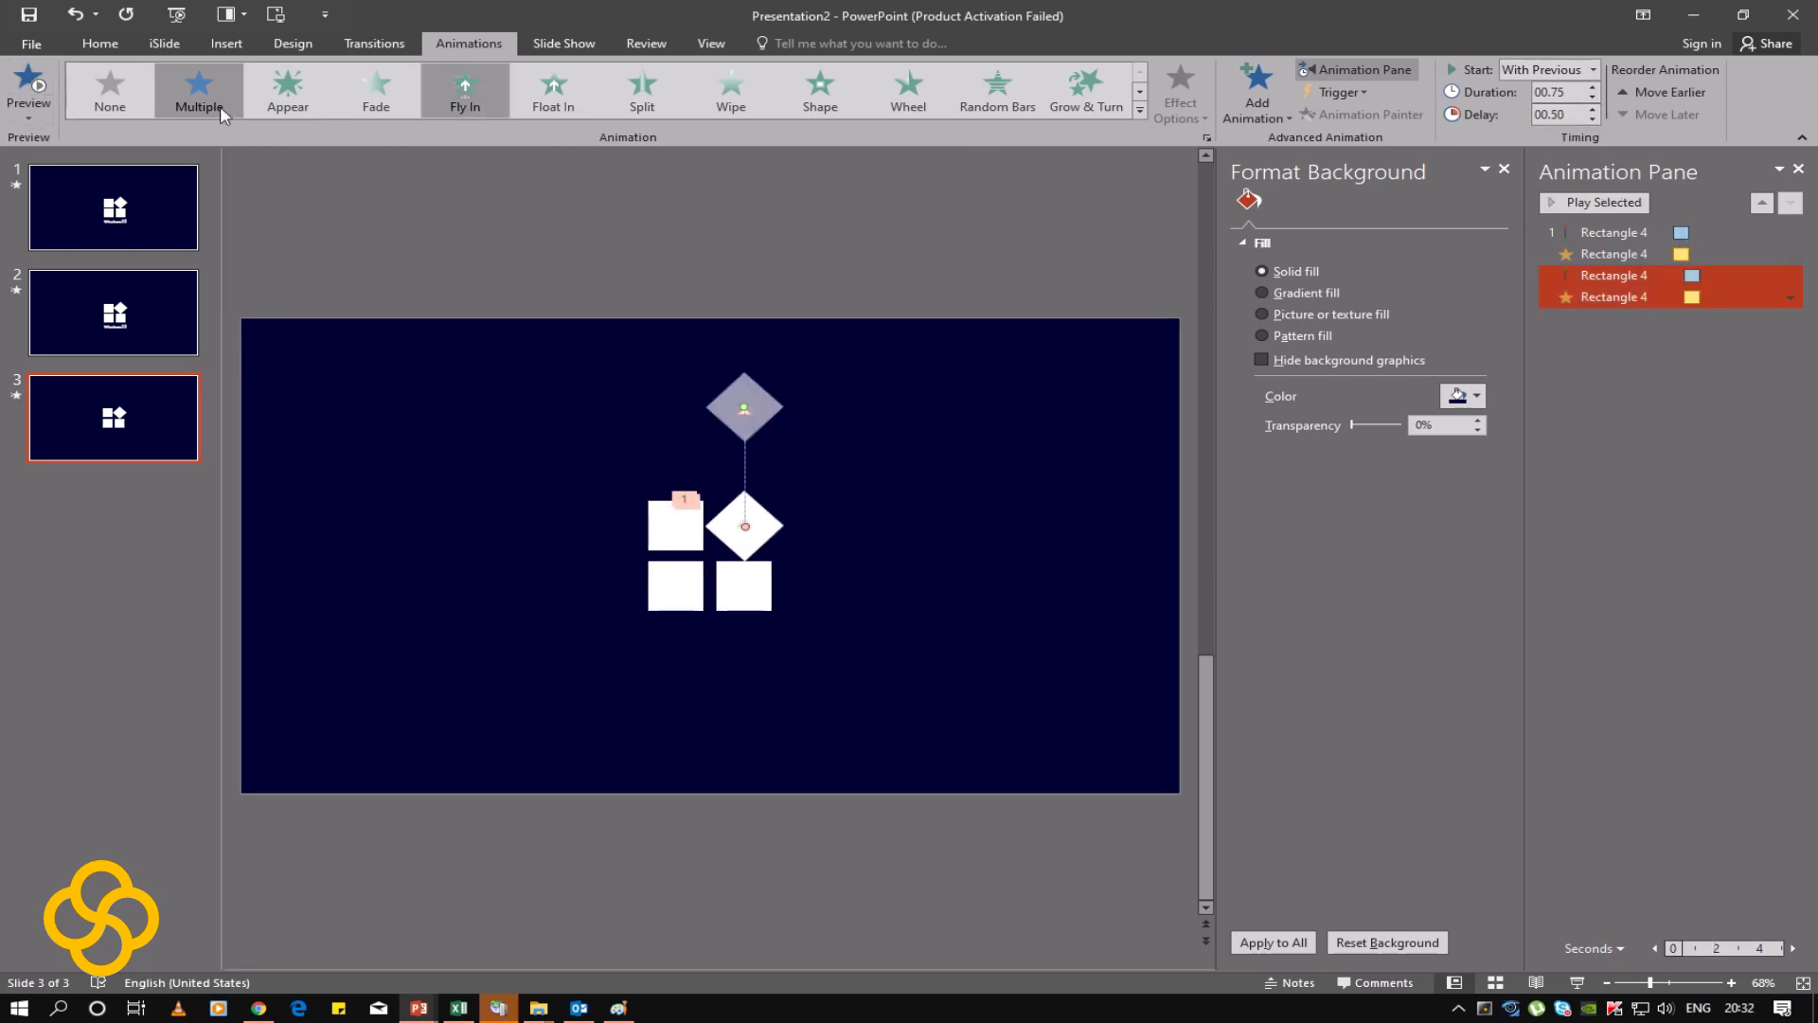
click(30, 90)
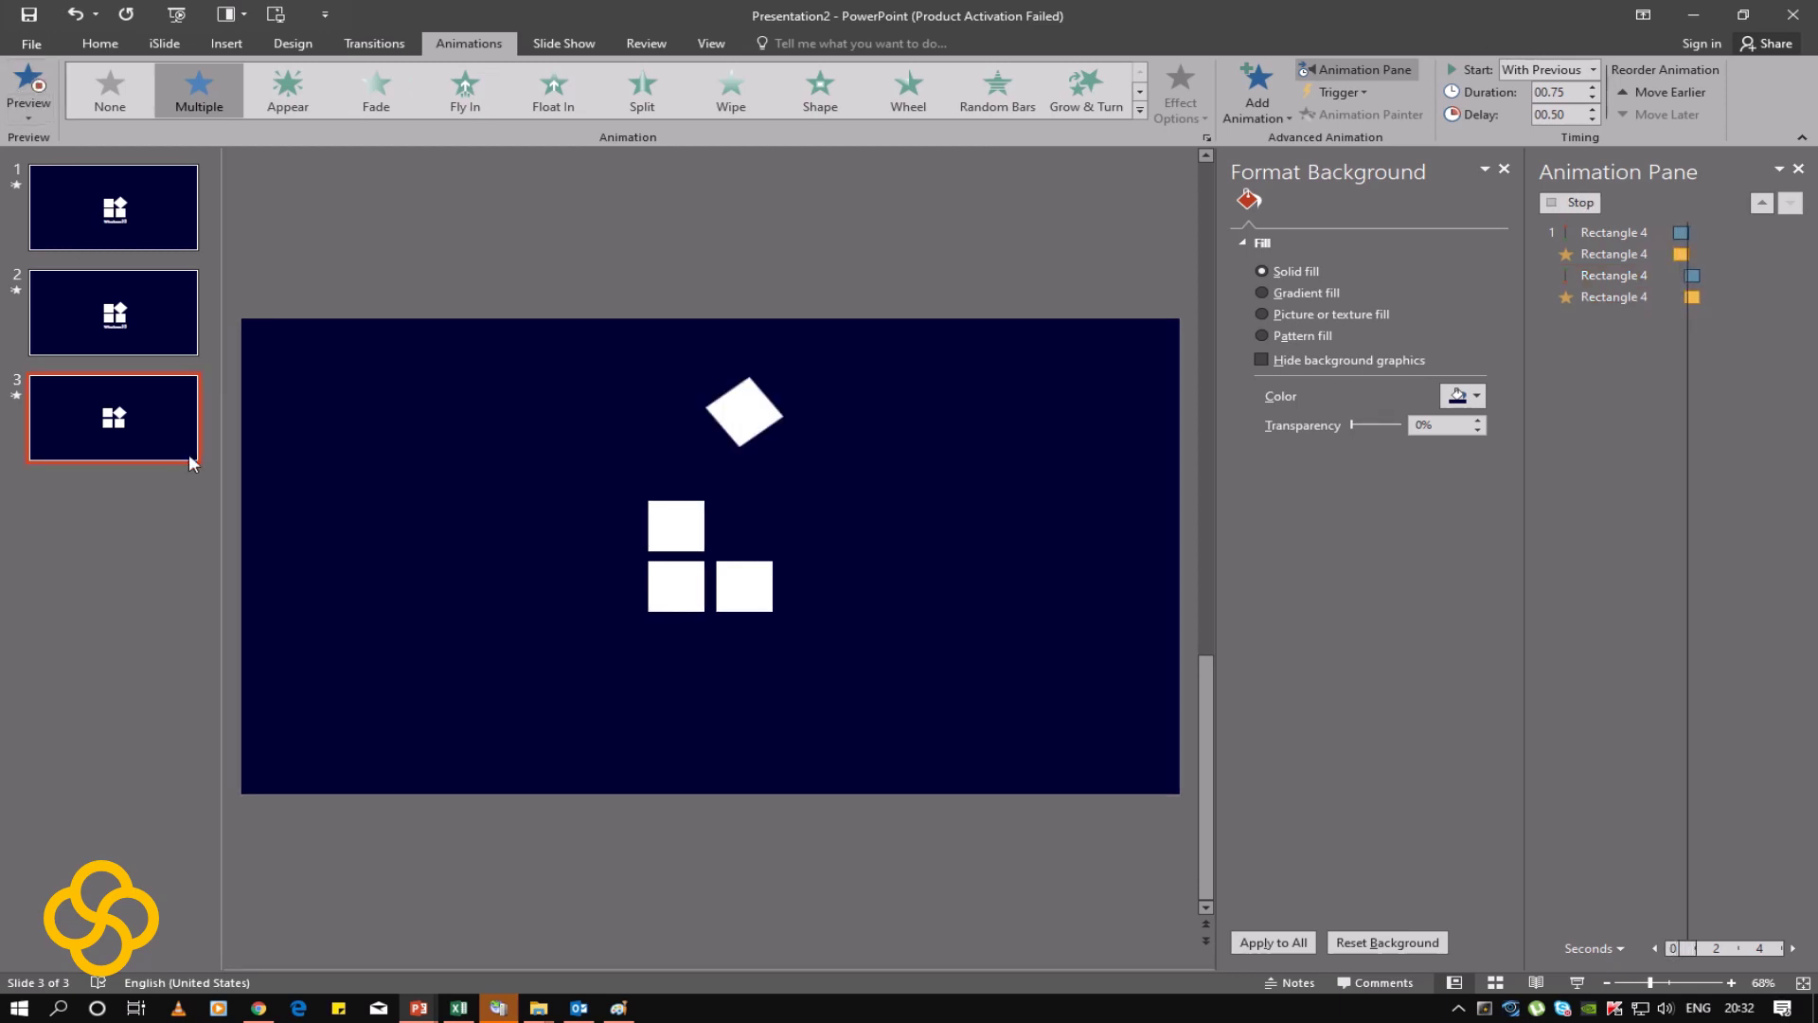
Step: Select the four logo tiles together
click(680, 538)
shift+click(676, 585)
shift+click(744, 585)
shift+click(745, 525)
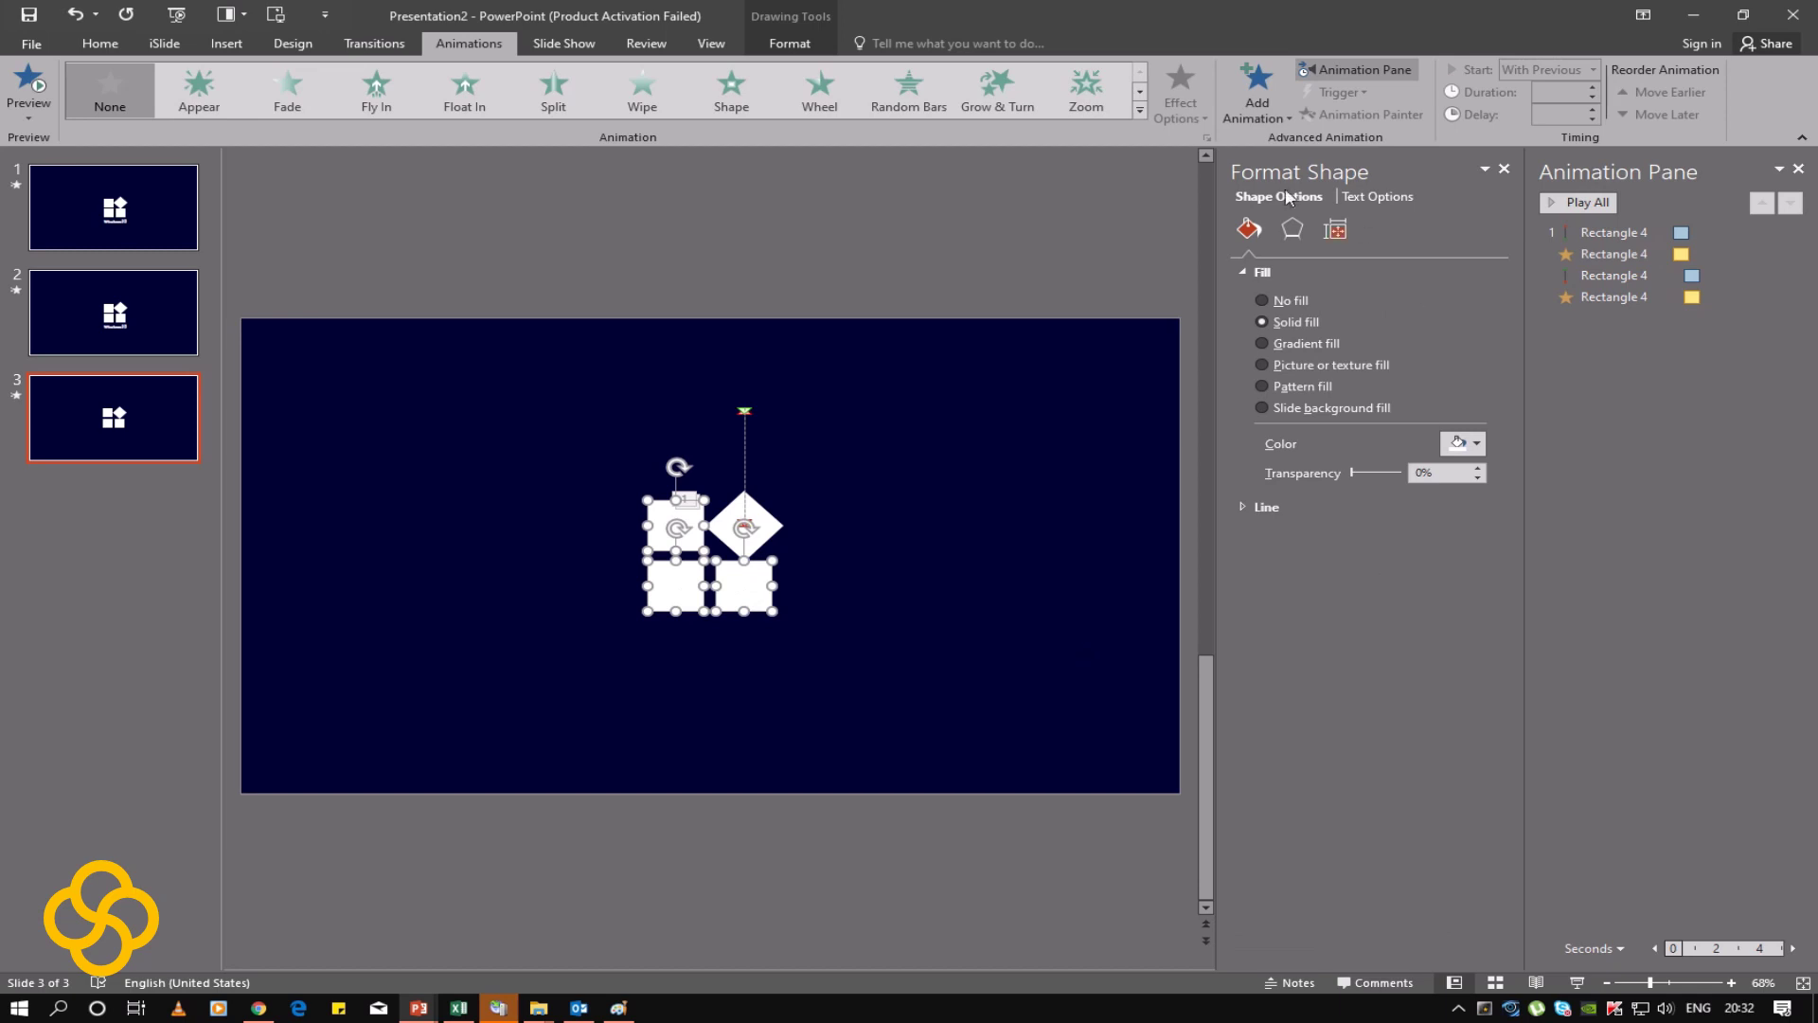
Step: Apply a Spin emphasis to the three white squares and select the bottom-left square's spin
click(1257, 90)
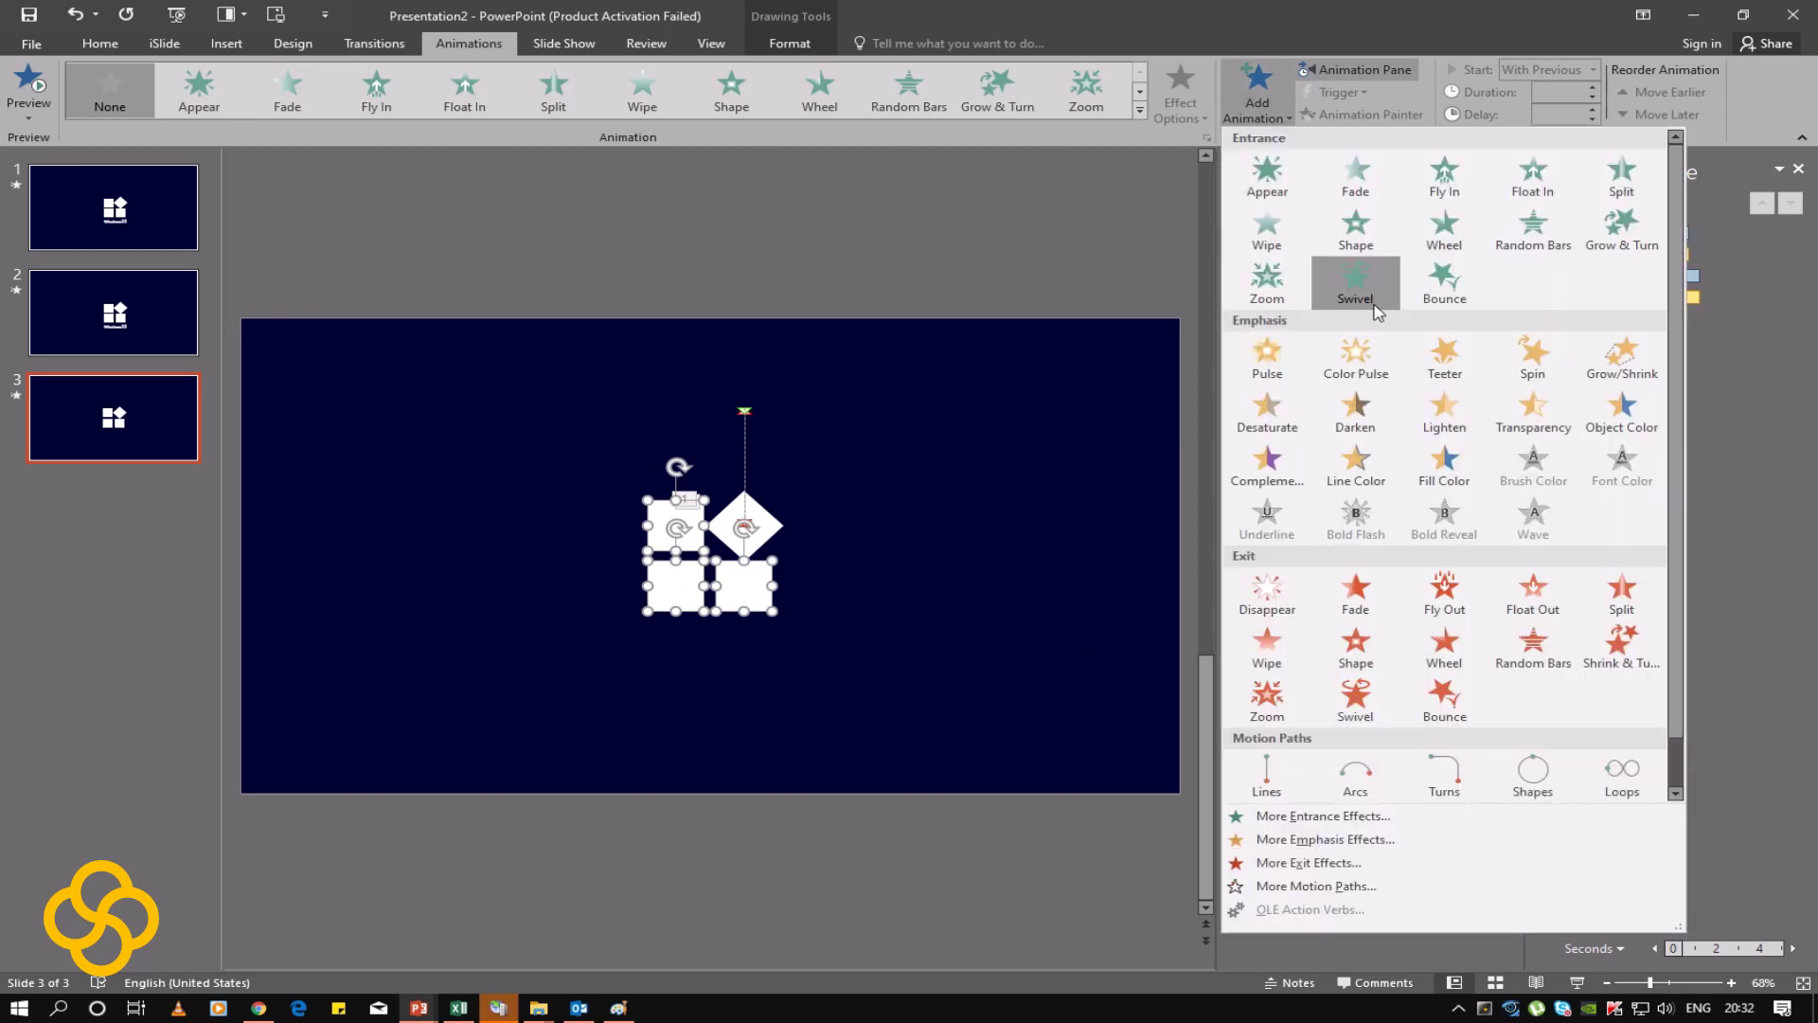
click(1527, 369)
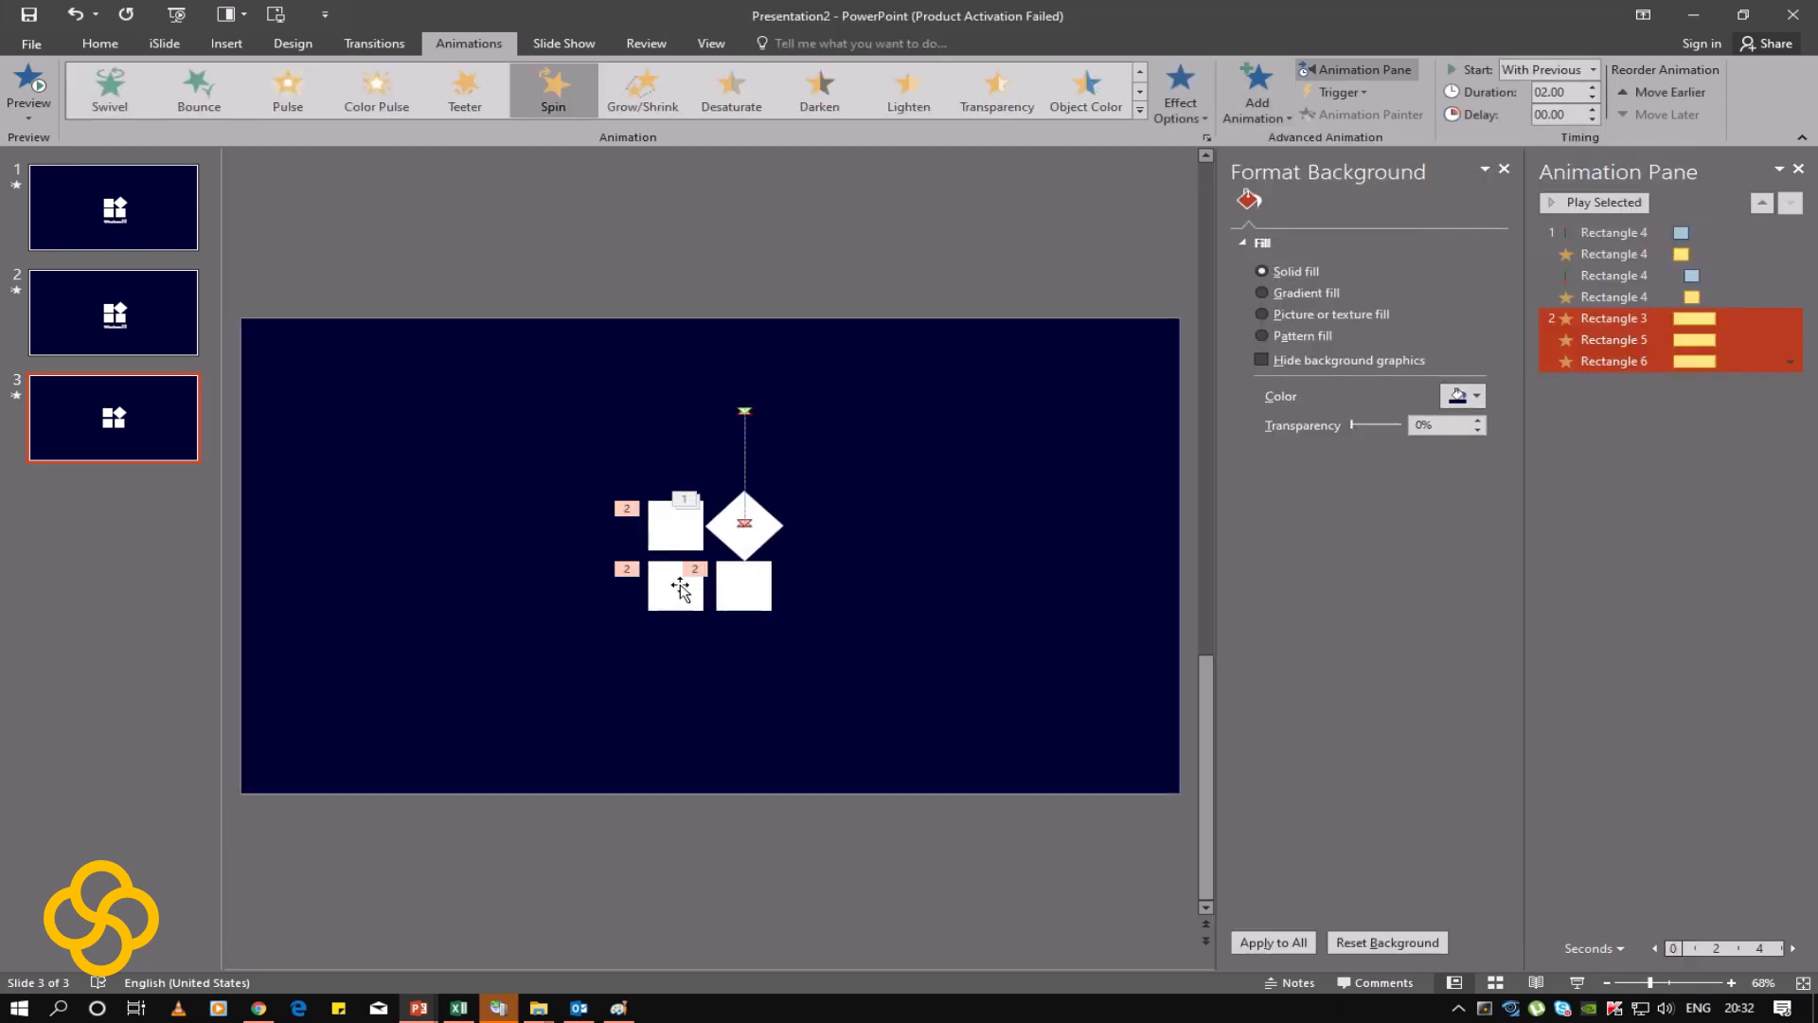
click(680, 588)
click(1791, 345)
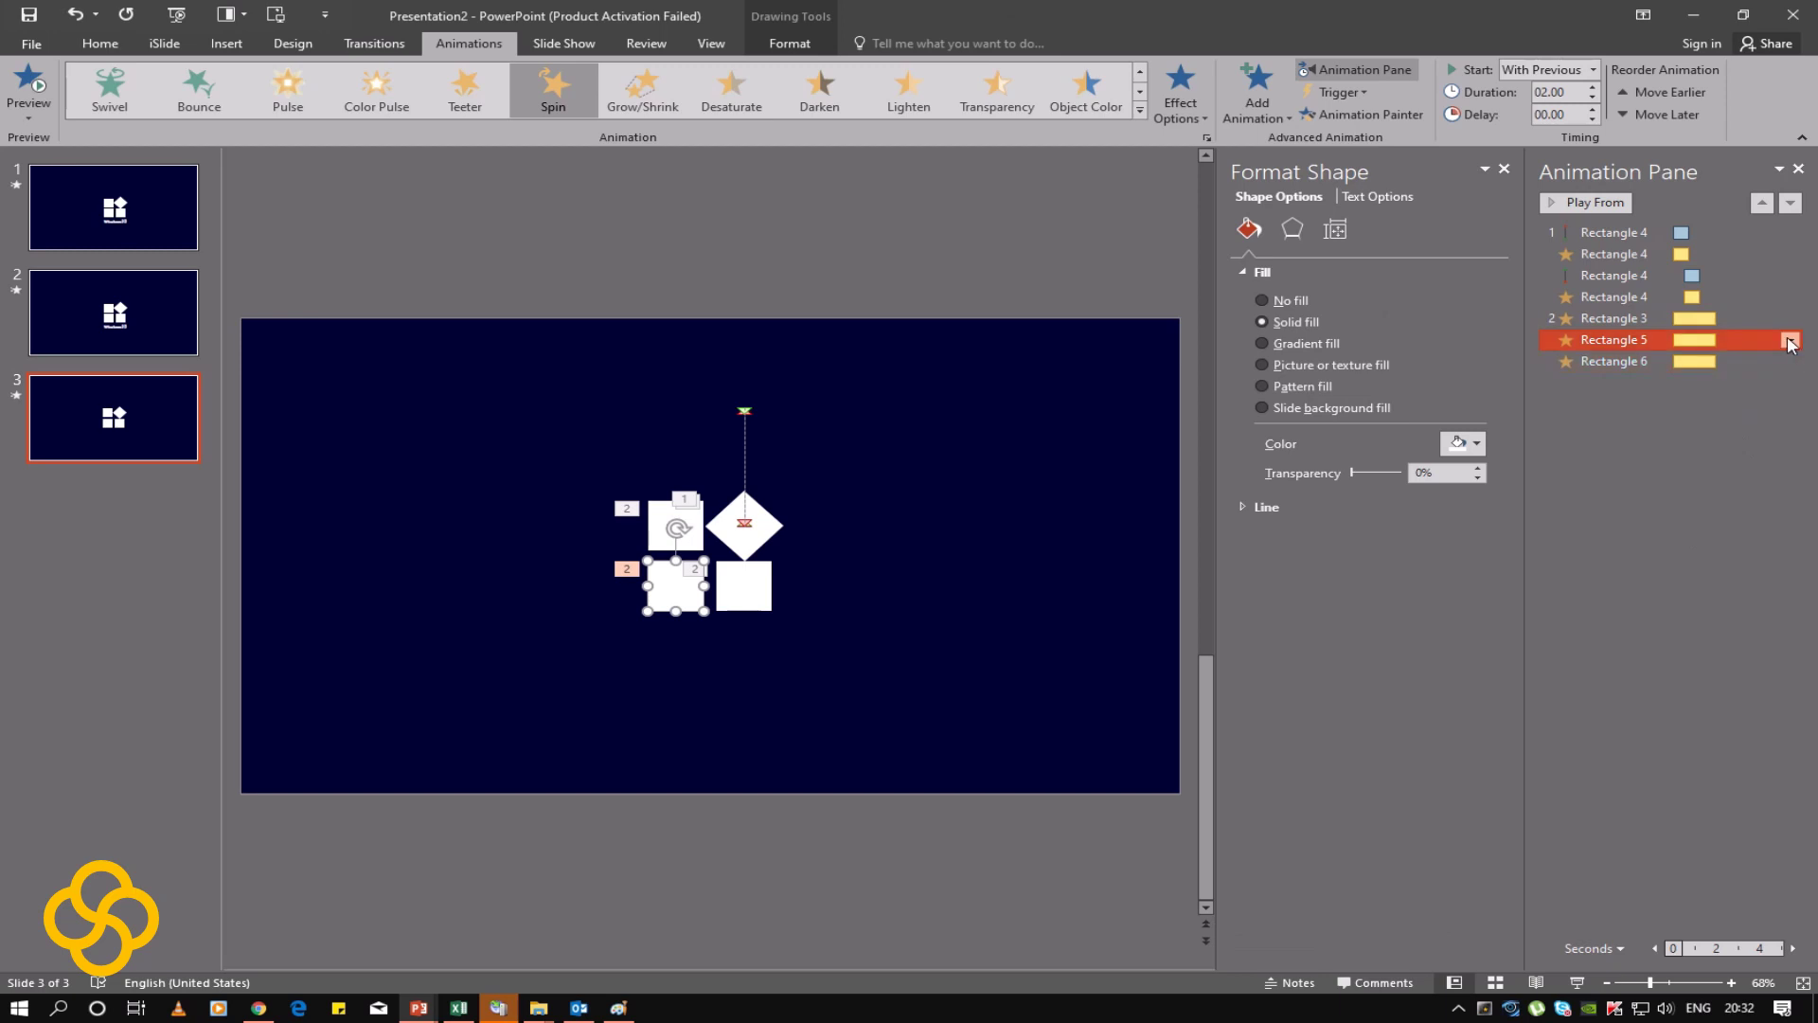
drag(1791, 344, 1778, 343)
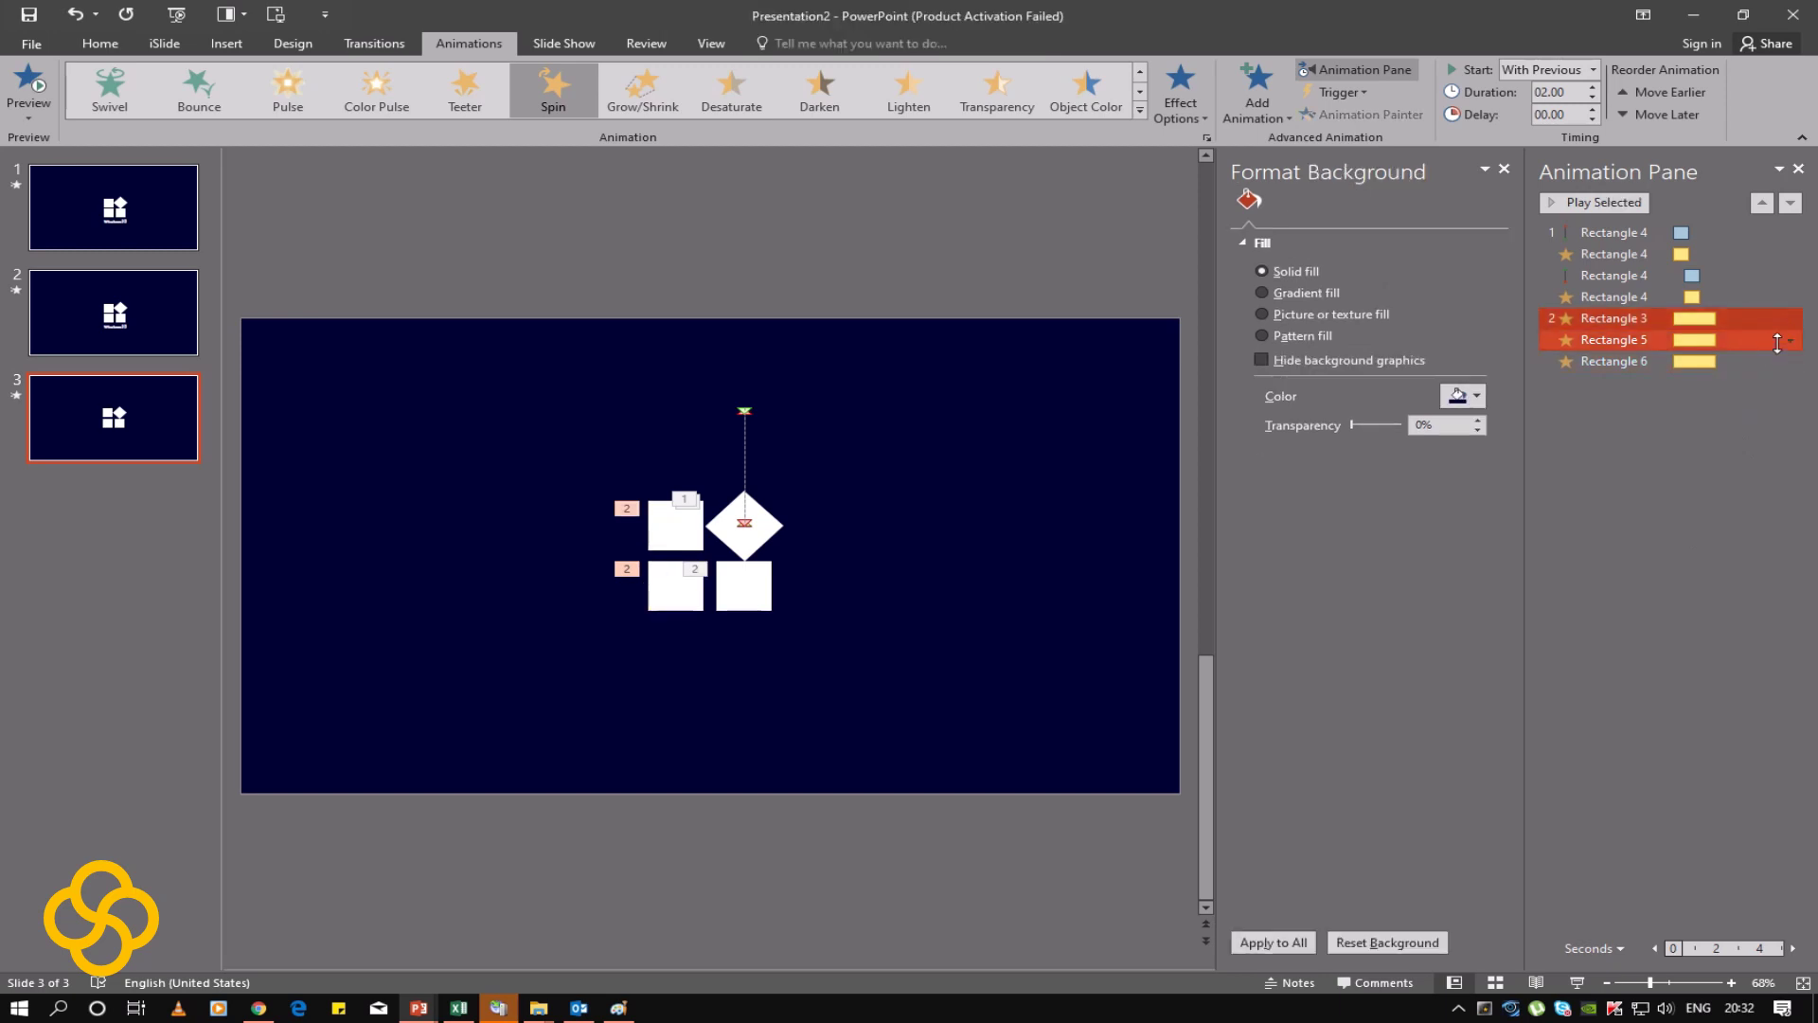
click(1778, 343)
Step: Set the bottom-left square's spin to Half Spin, Counterclockwise, then select the other squares
click(1790, 340)
click(1724, 437)
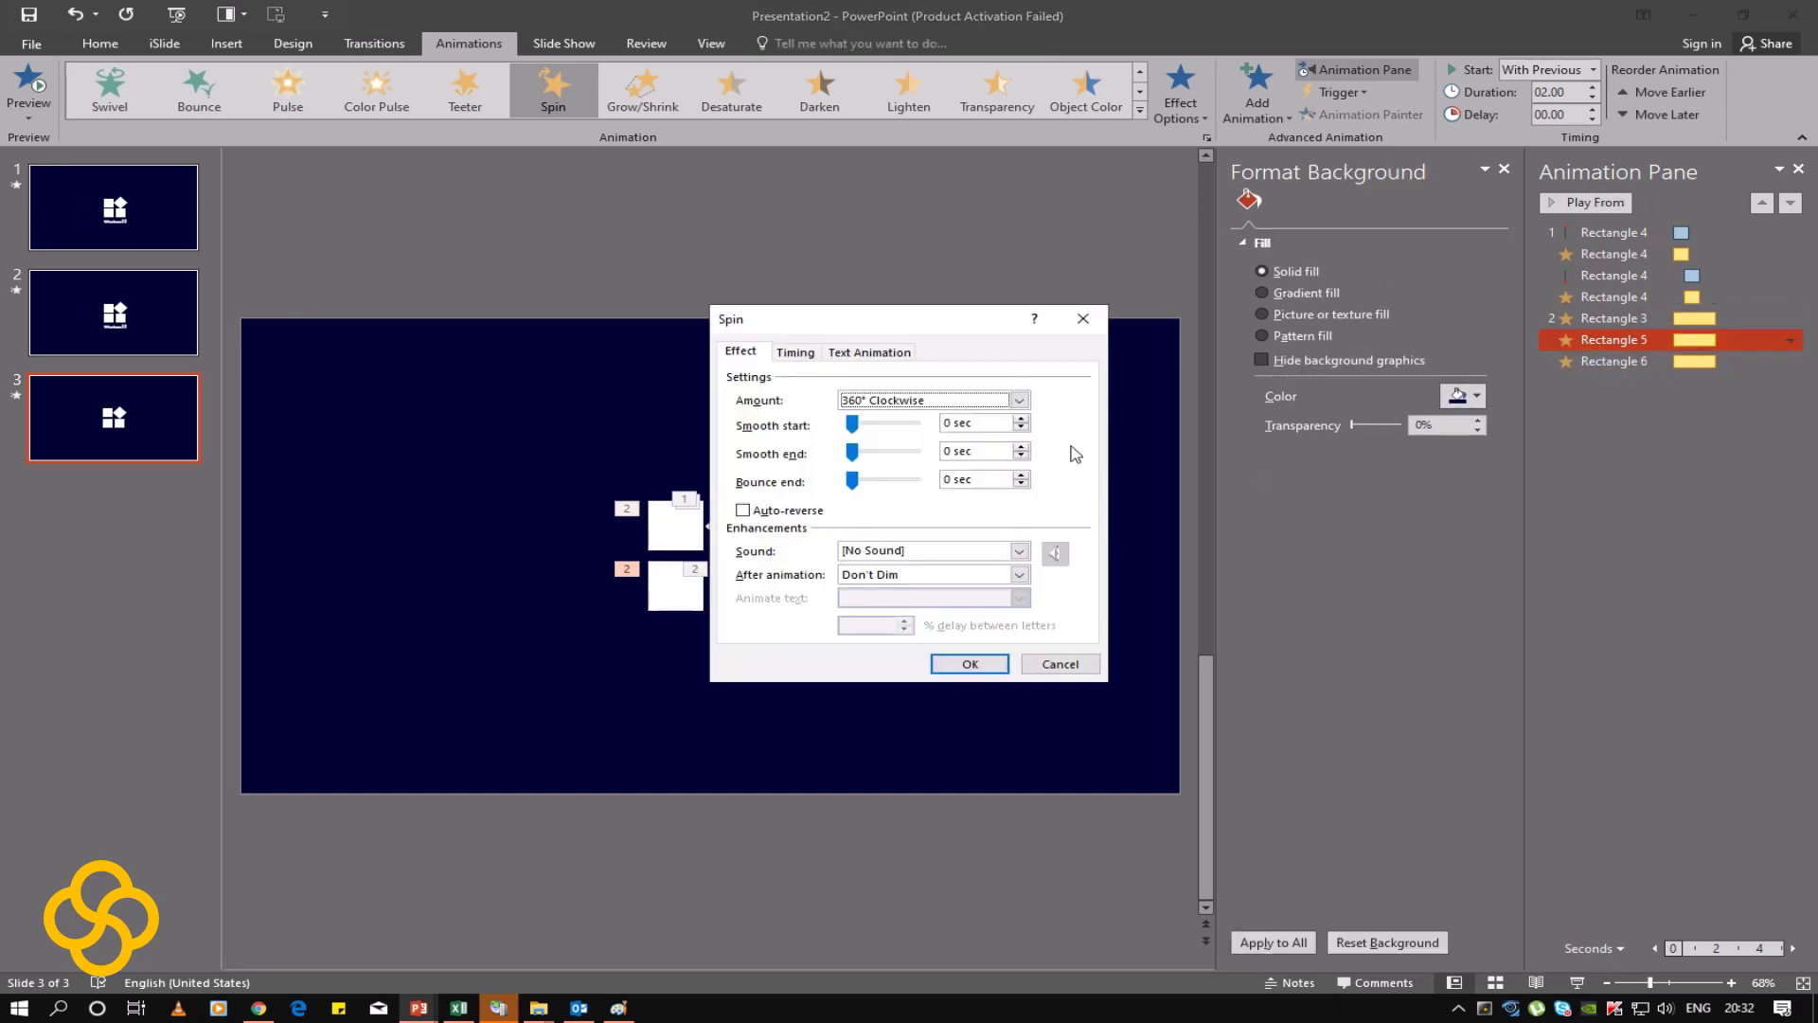
click(1019, 400)
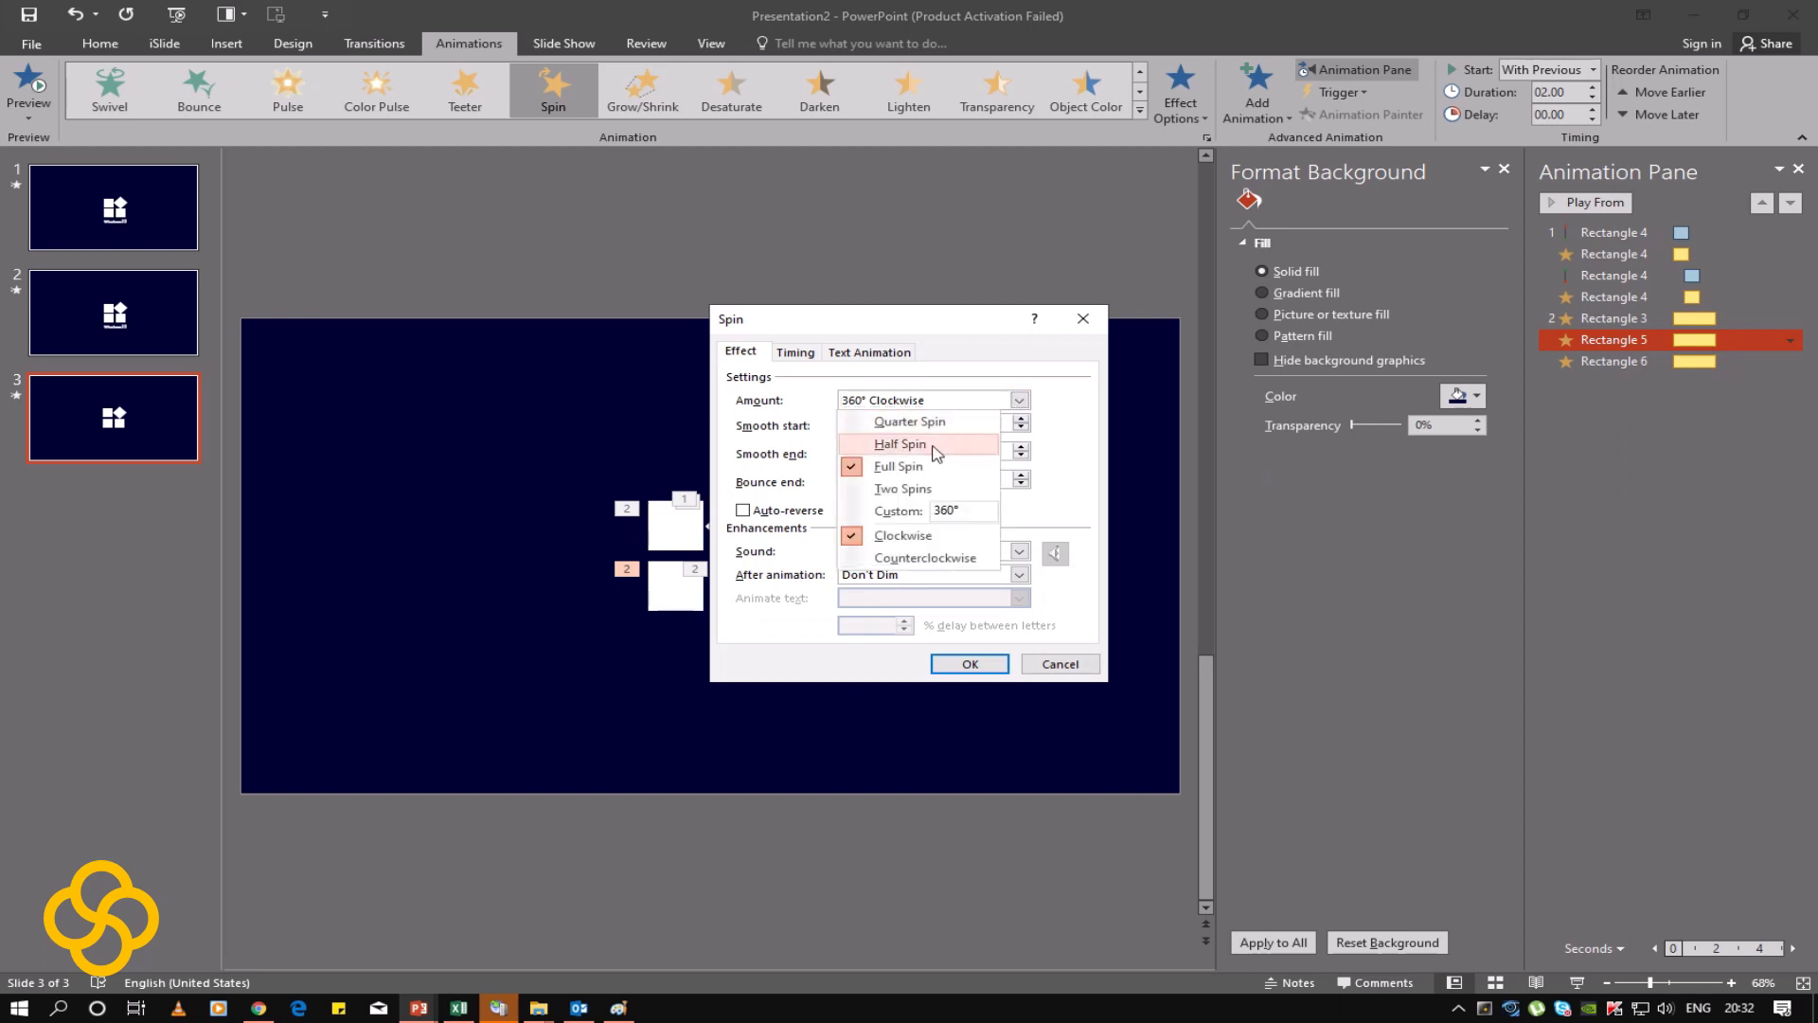
click(948, 455)
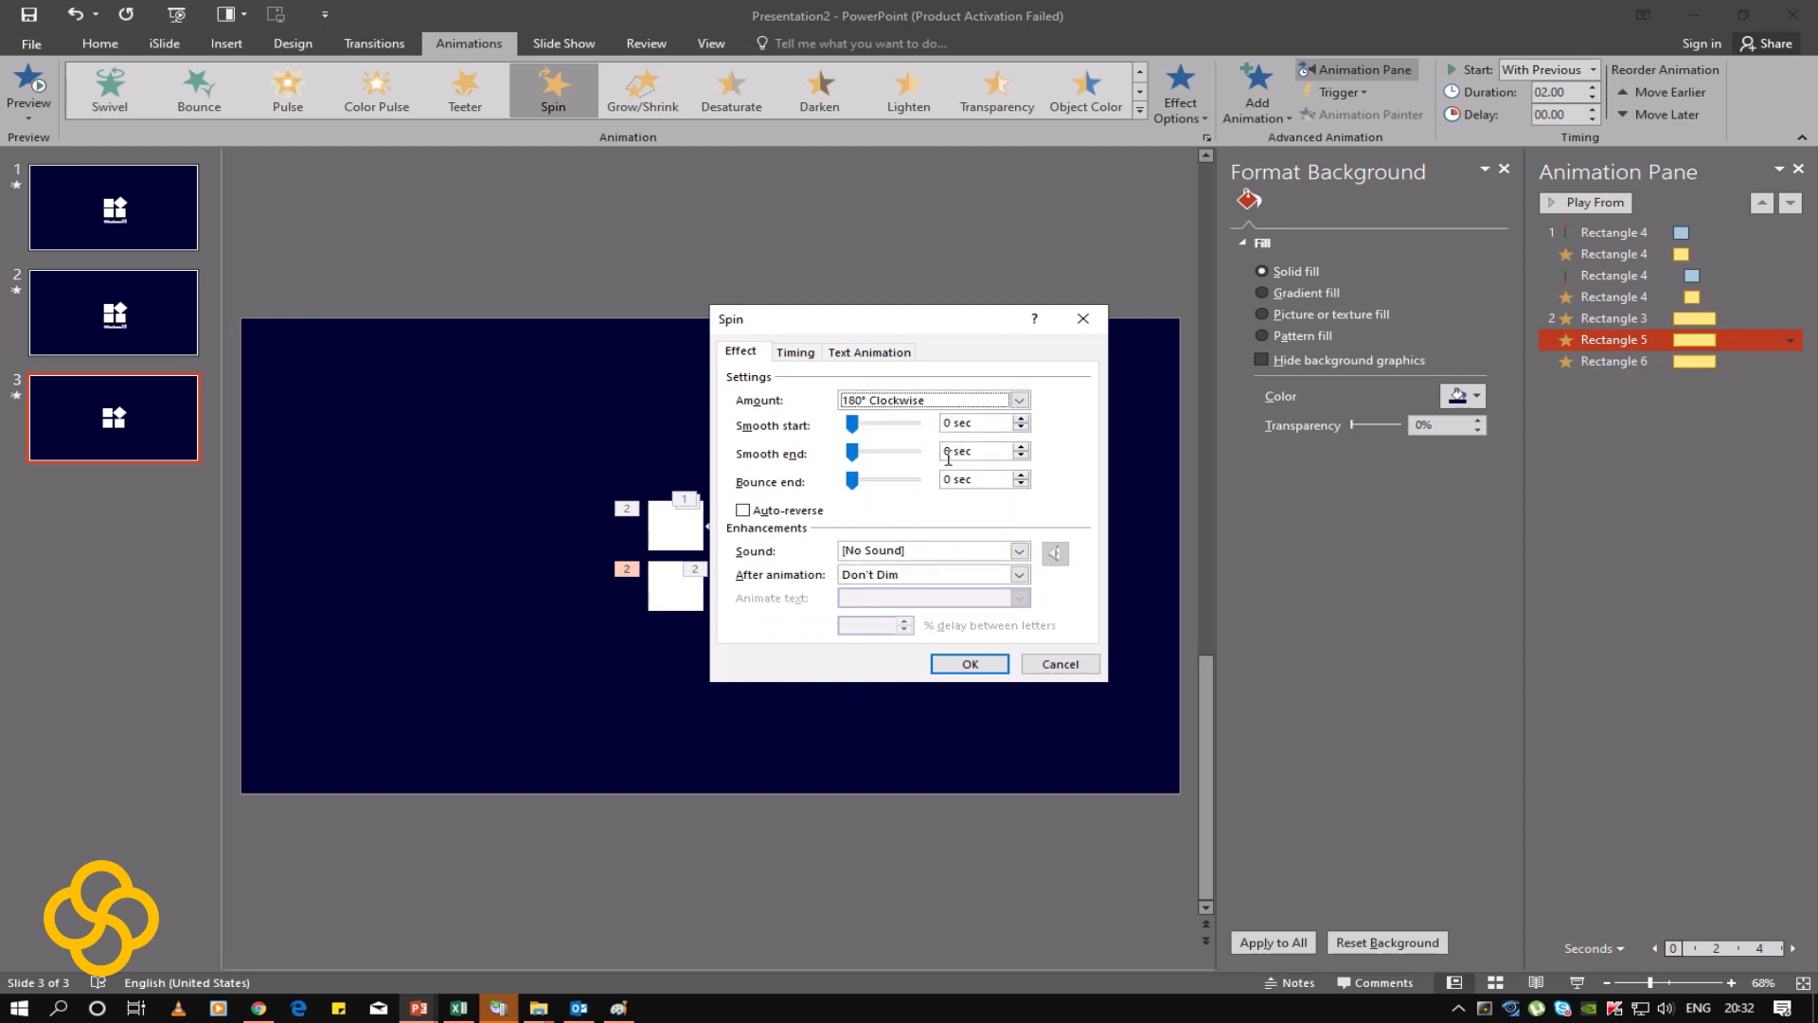
click(1019, 400)
click(909, 555)
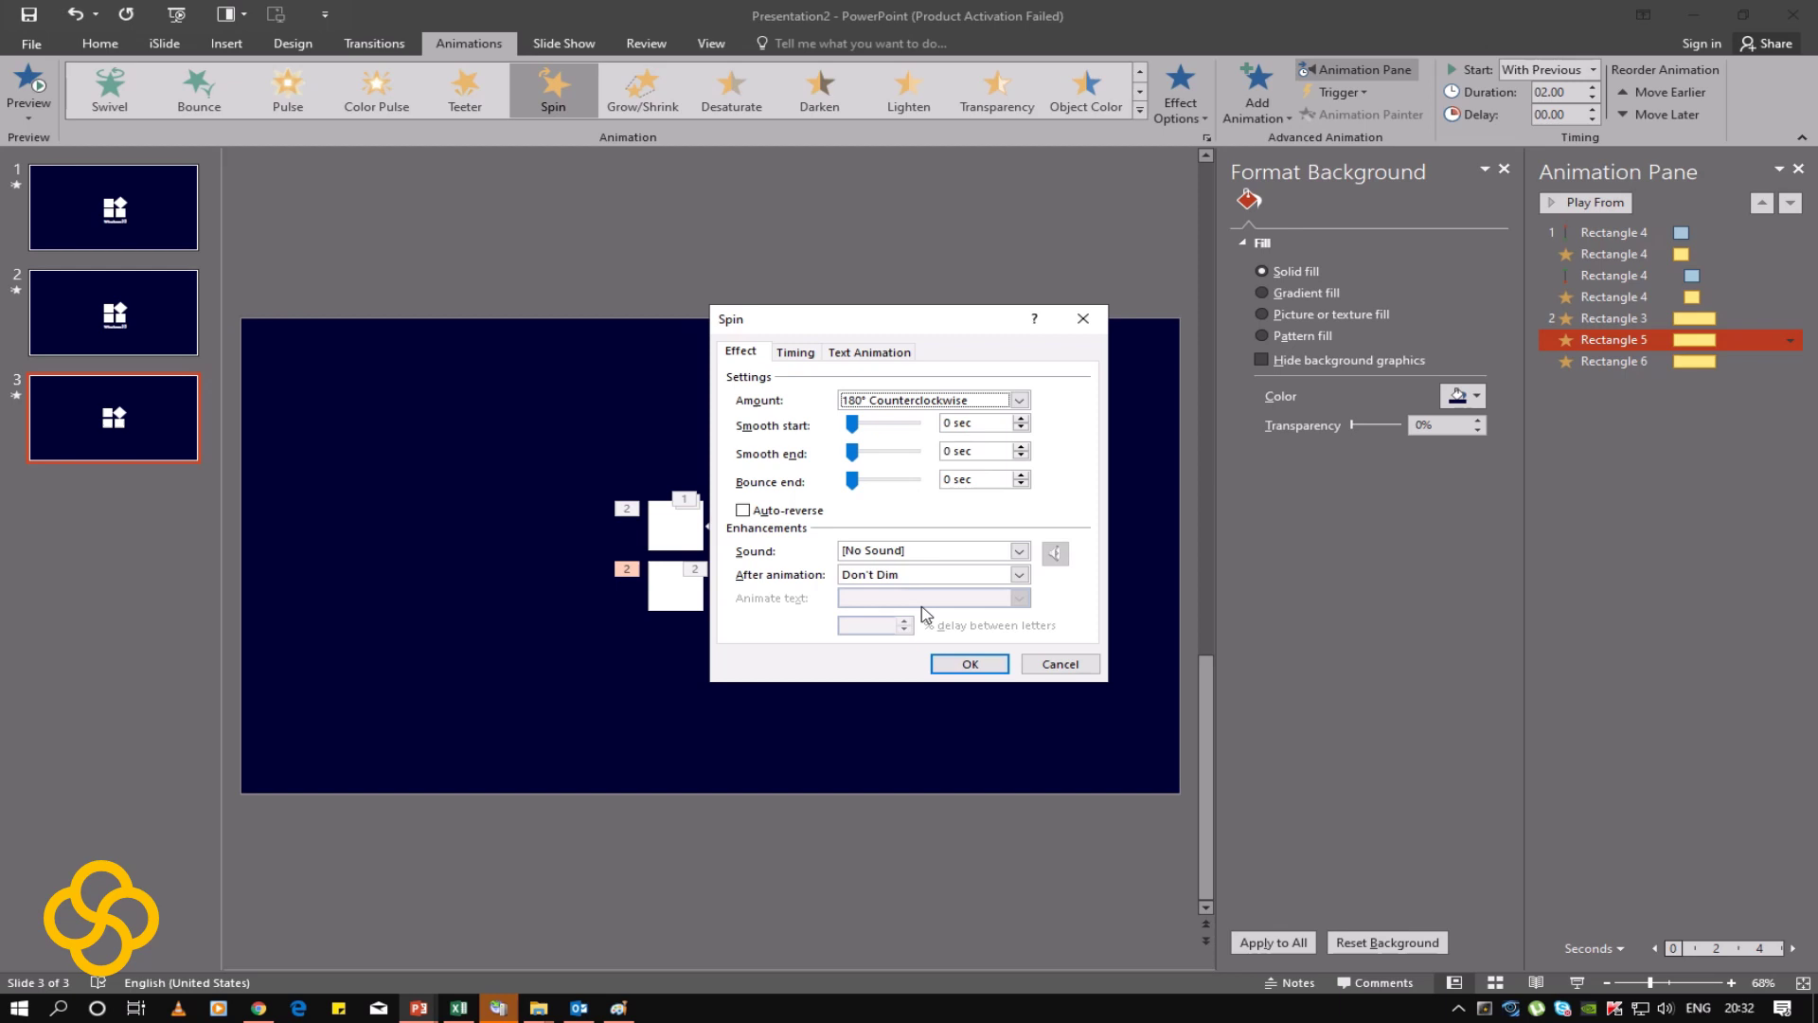
click(971, 663)
click(756, 596)
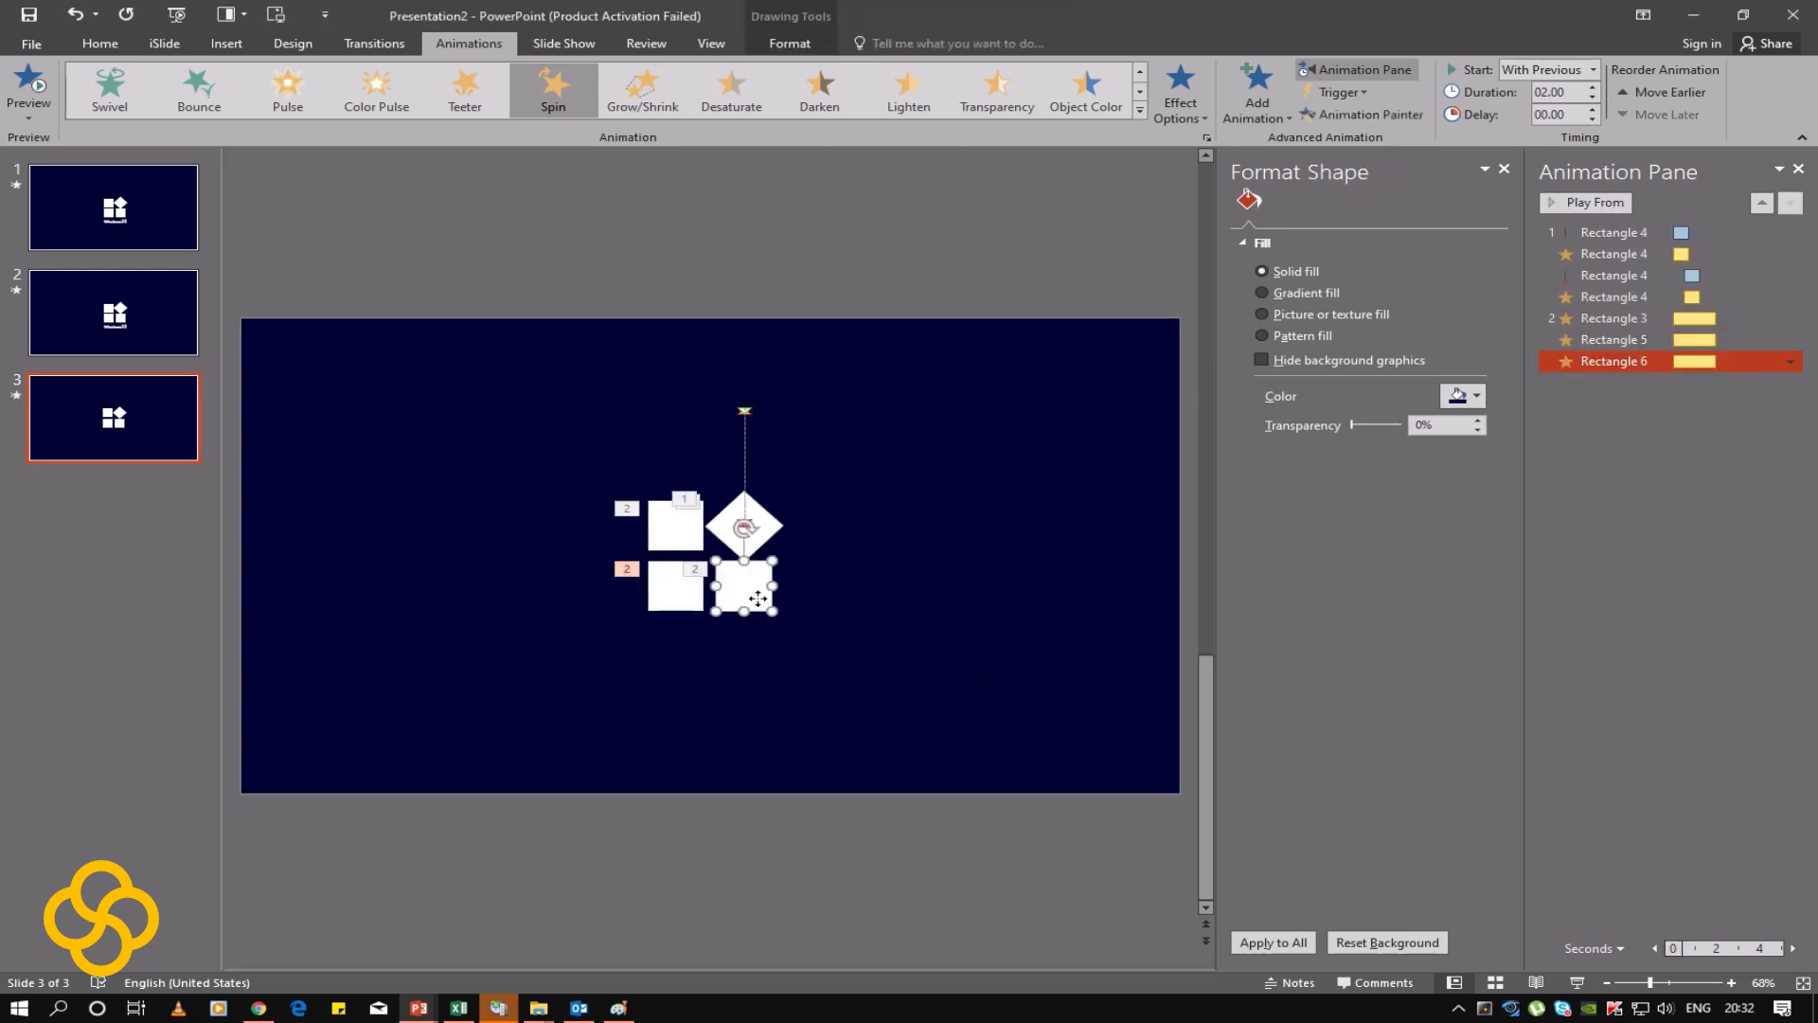
ctrl+click(1614, 319)
mouse_move(1676, 319)
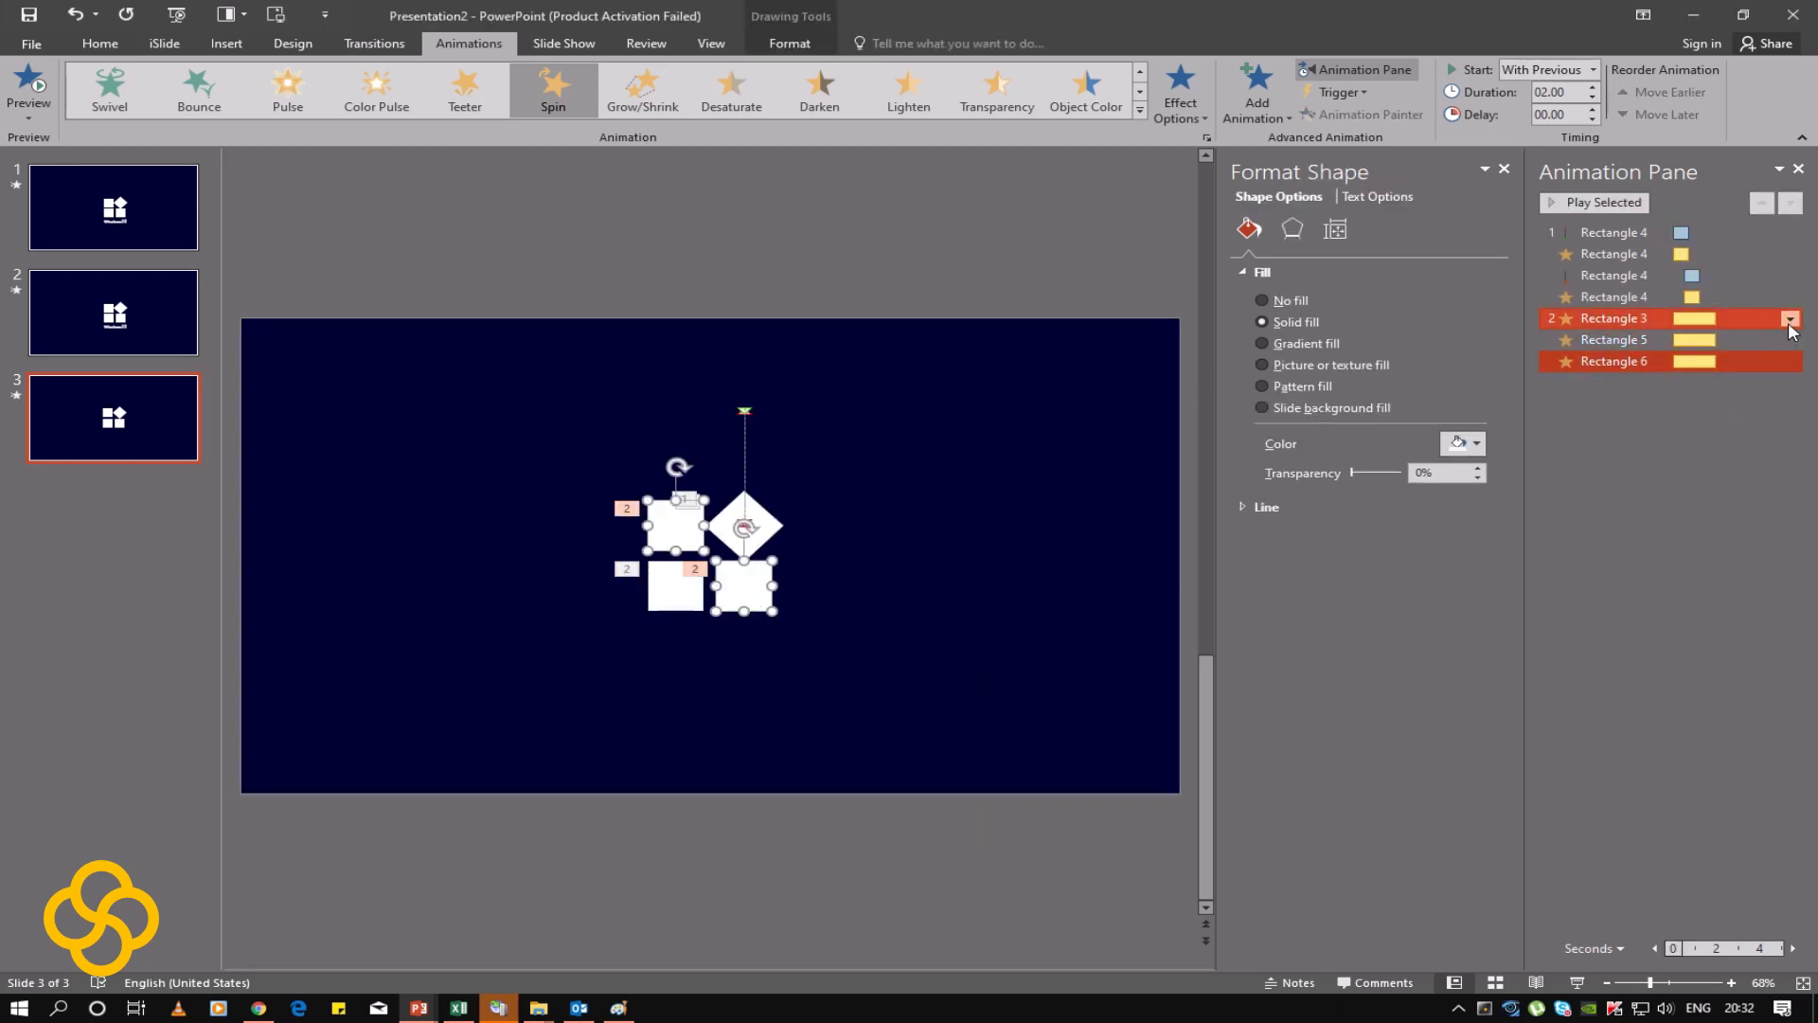
Step: Make the top-left square's spin a Half Spin and preview the squares
click(1790, 319)
click(1741, 408)
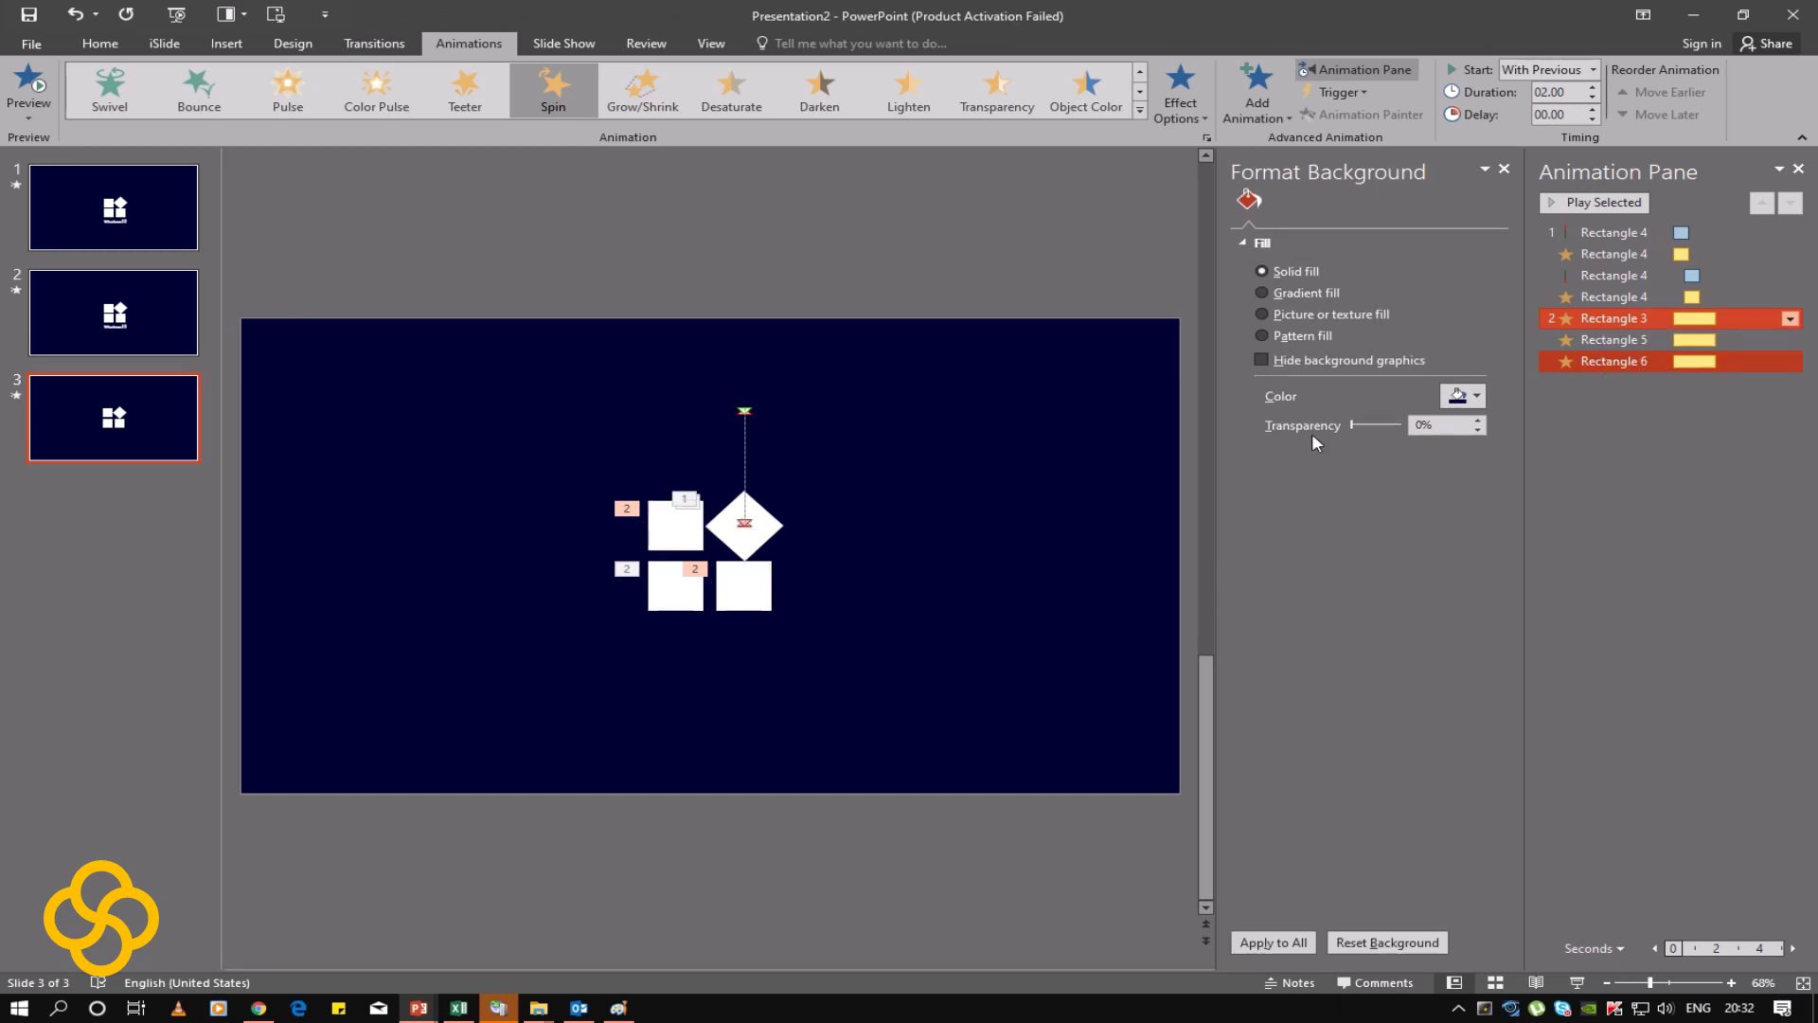
click(1019, 401)
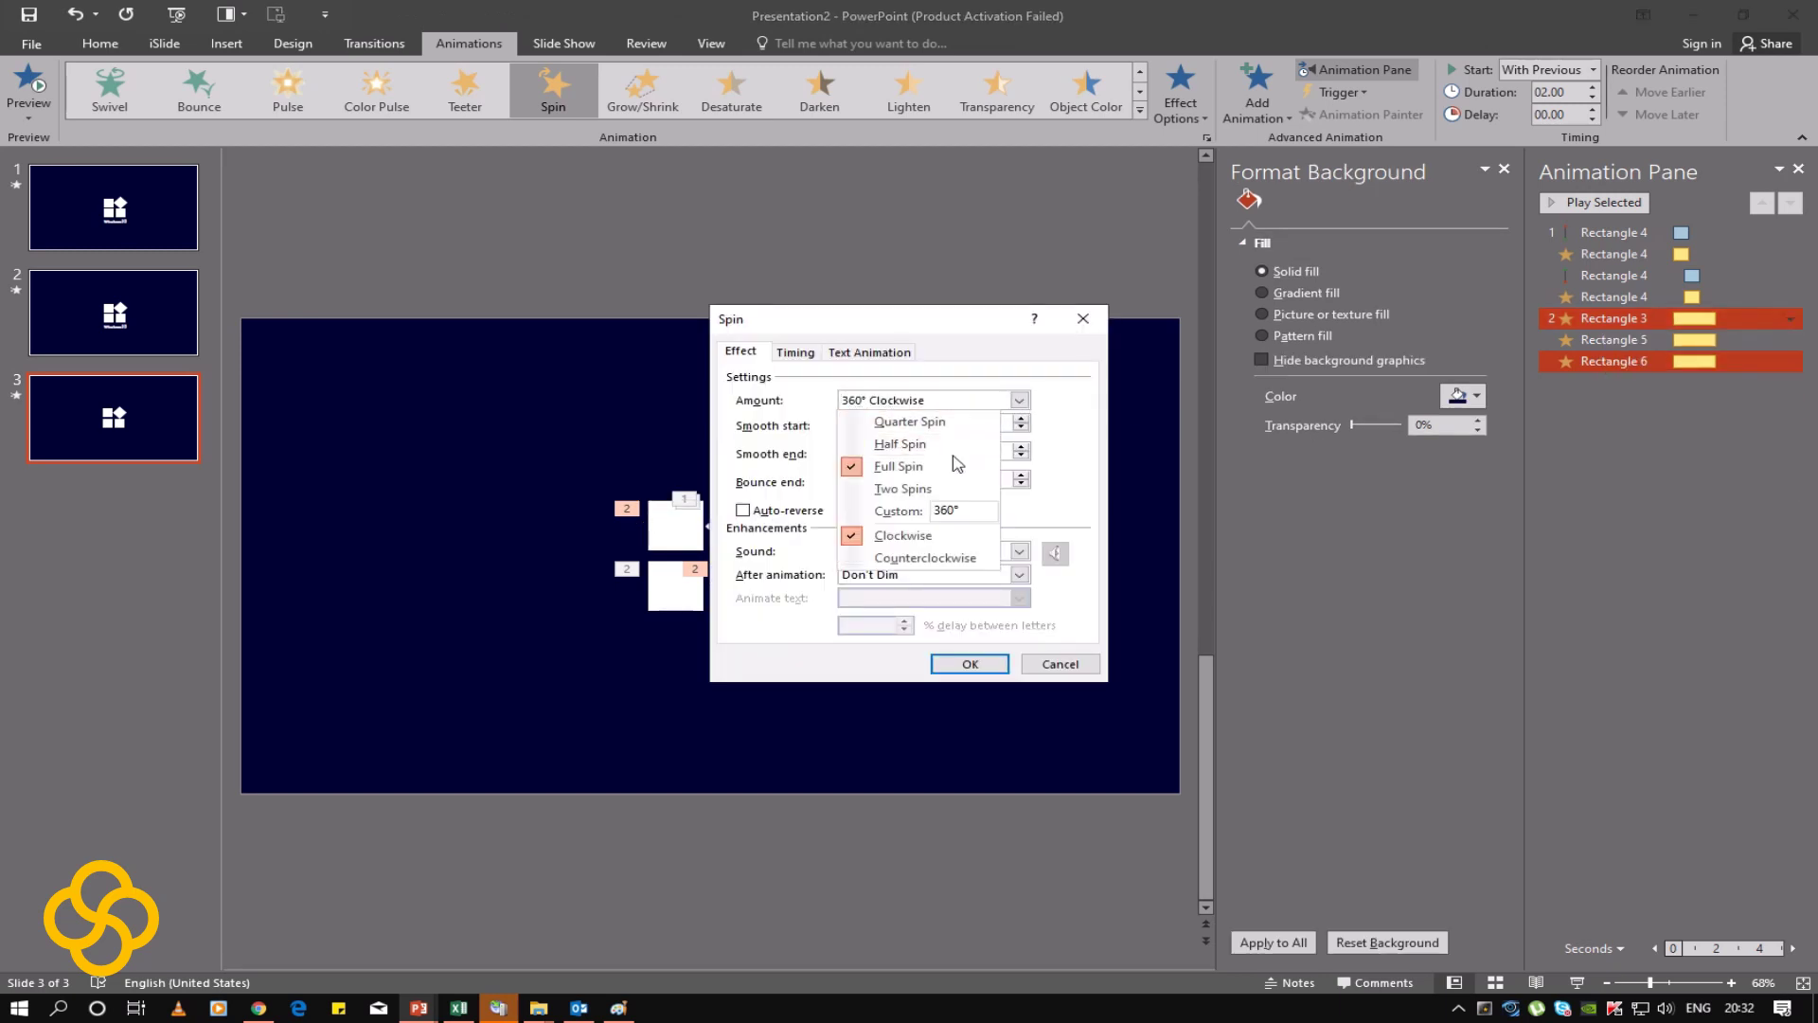
click(934, 444)
click(970, 664)
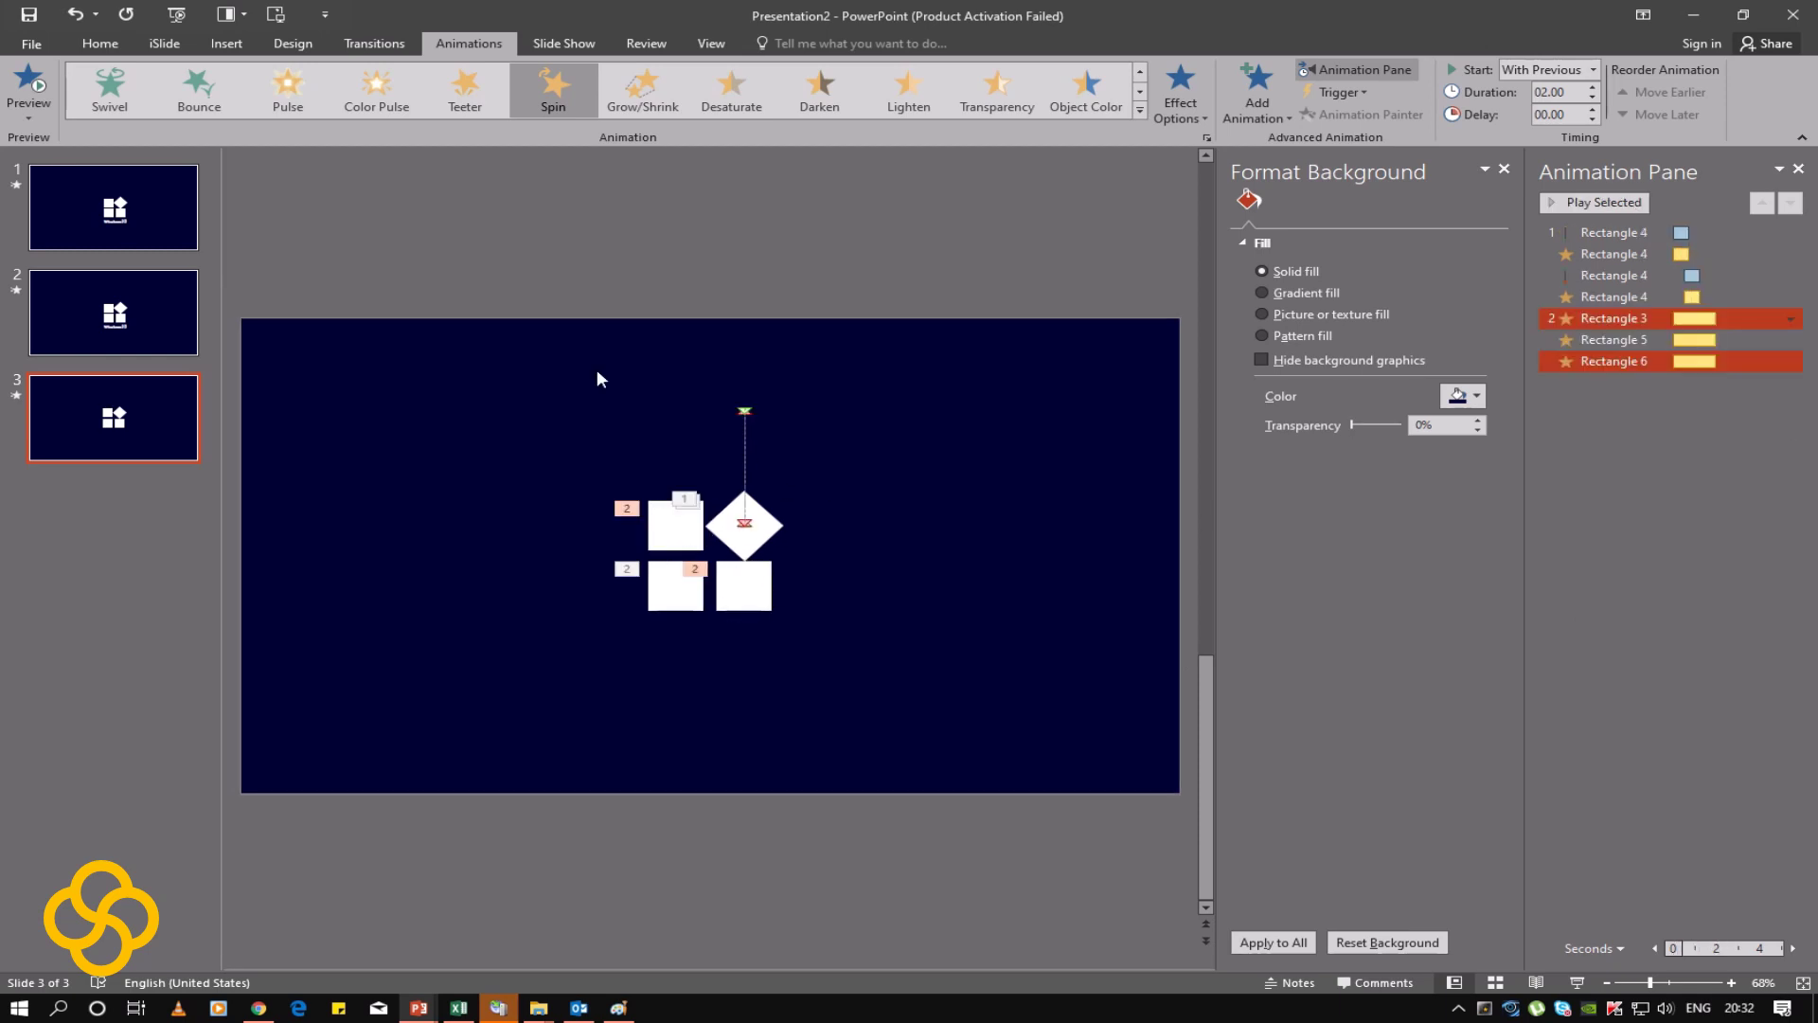
click(28, 83)
Step: Start the bottom-left square's spin With Previous and preview the slide
click(1790, 340)
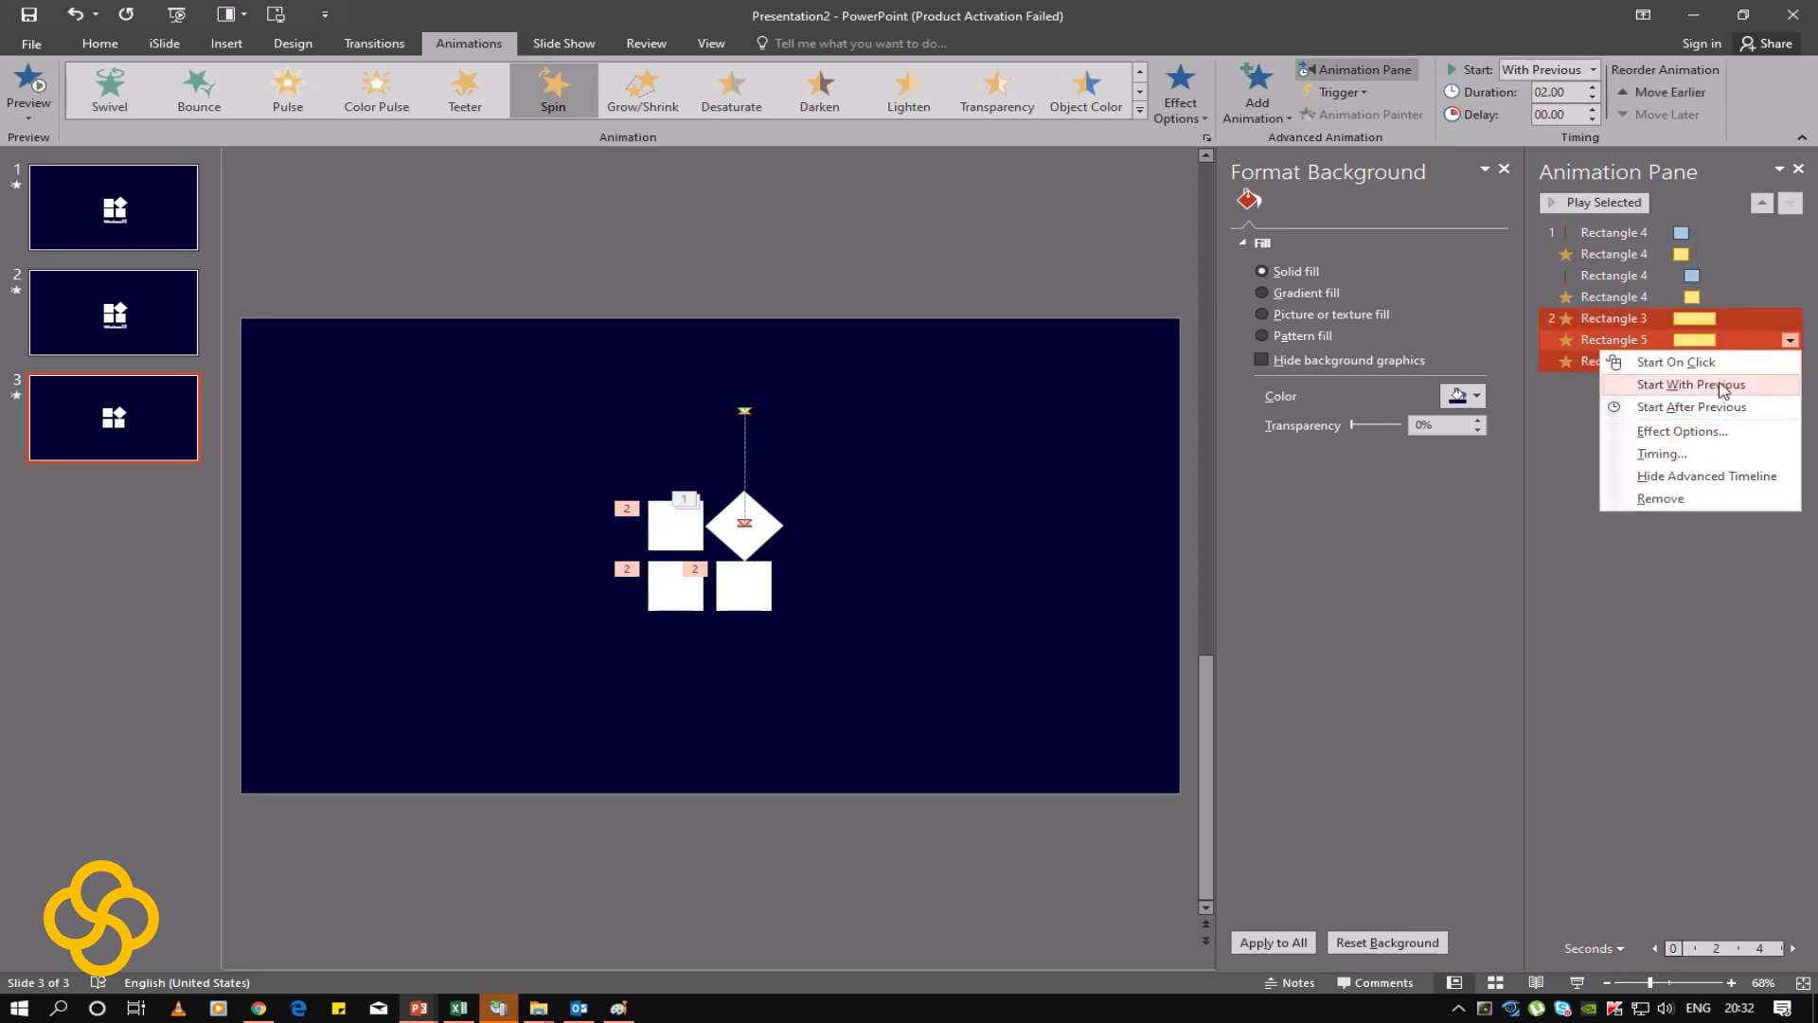
click(1722, 384)
click(28, 90)
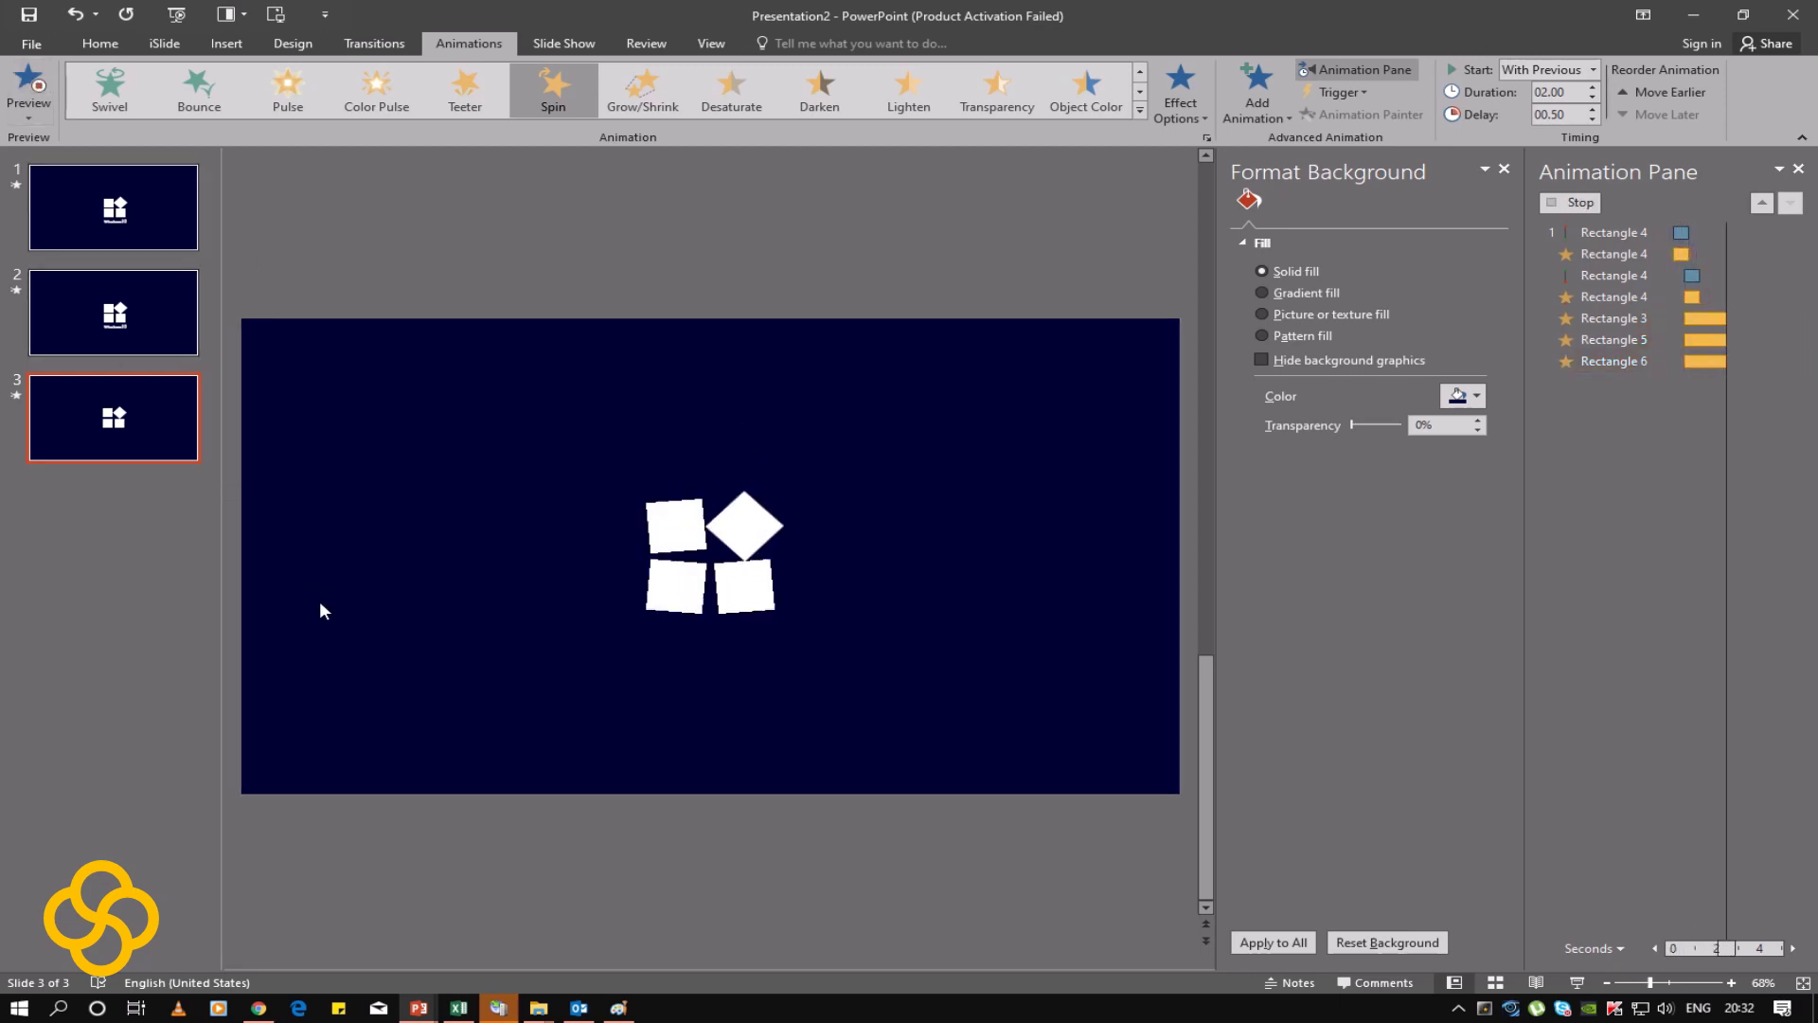
Step: Set the selected spins' duration to 00.75 and delay to 00.00, then preview them
click(1594, 99)
click(1594, 98)
click(1593, 98)
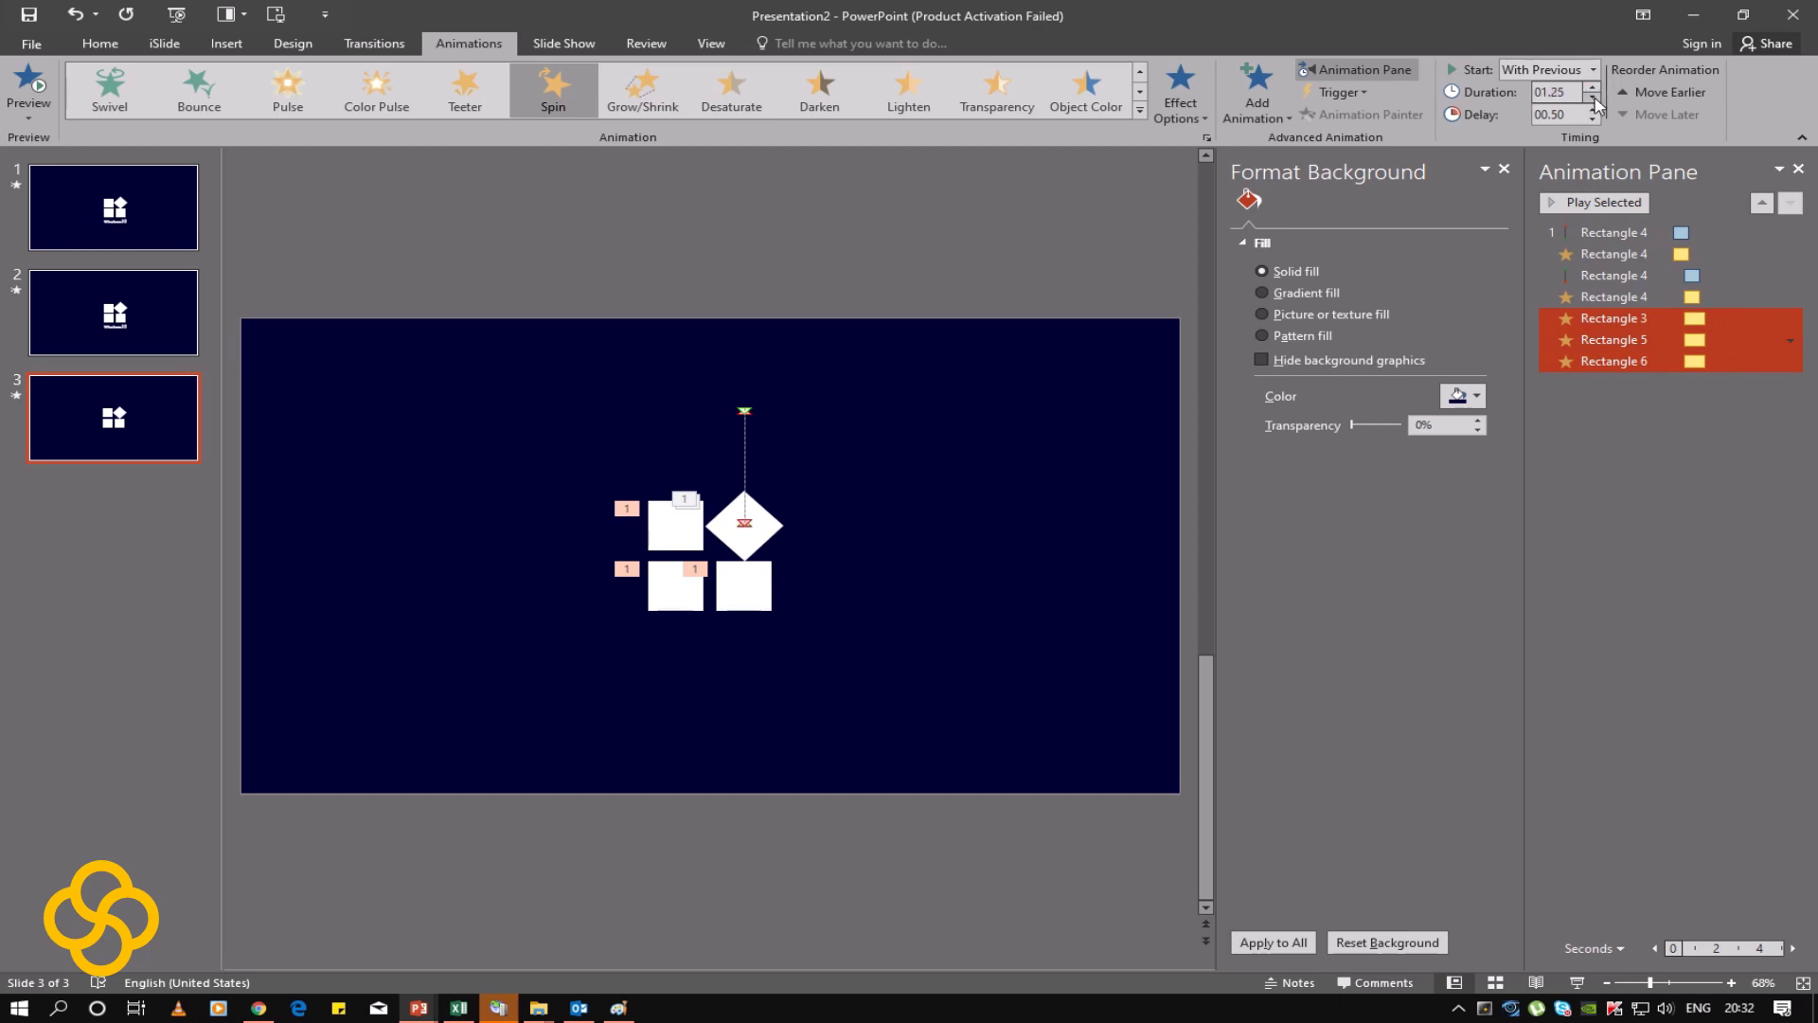
click(1594, 99)
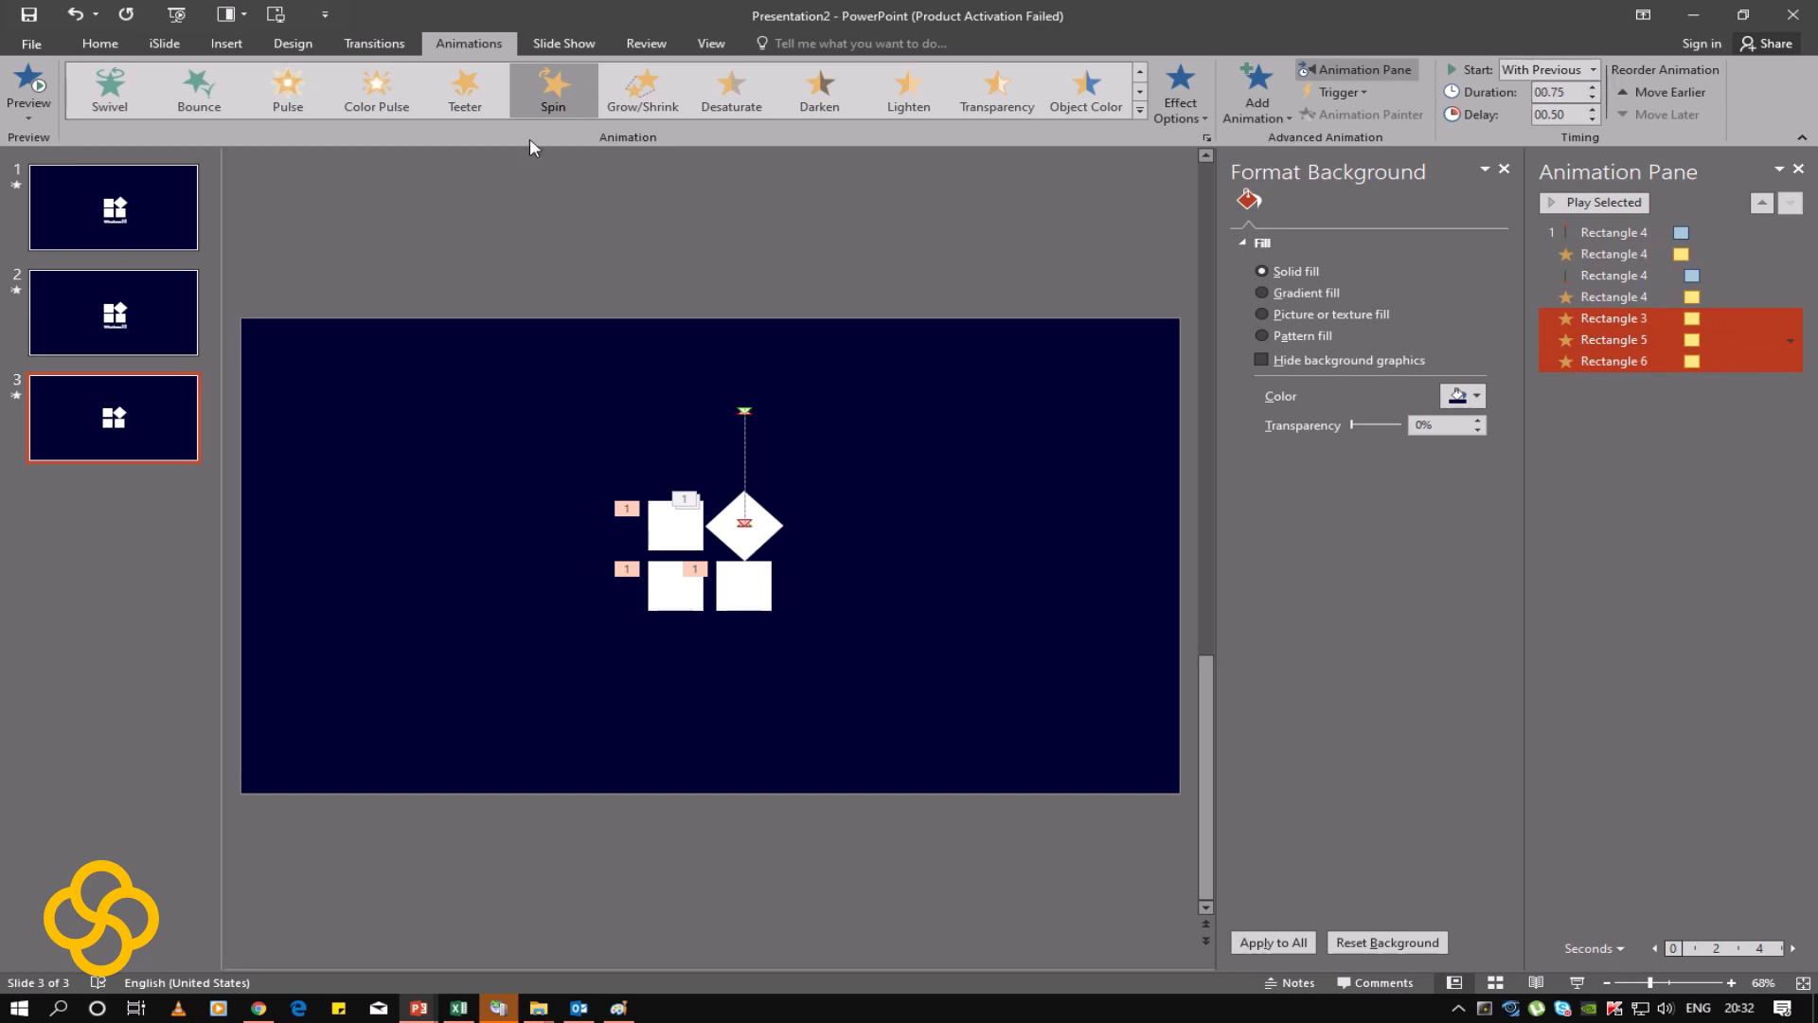
click(28, 90)
click(1593, 120)
click(1593, 120)
click(28, 85)
Step: Add a text box below the logo reading 'Windows' in title case
click(100, 43)
click(1011, 83)
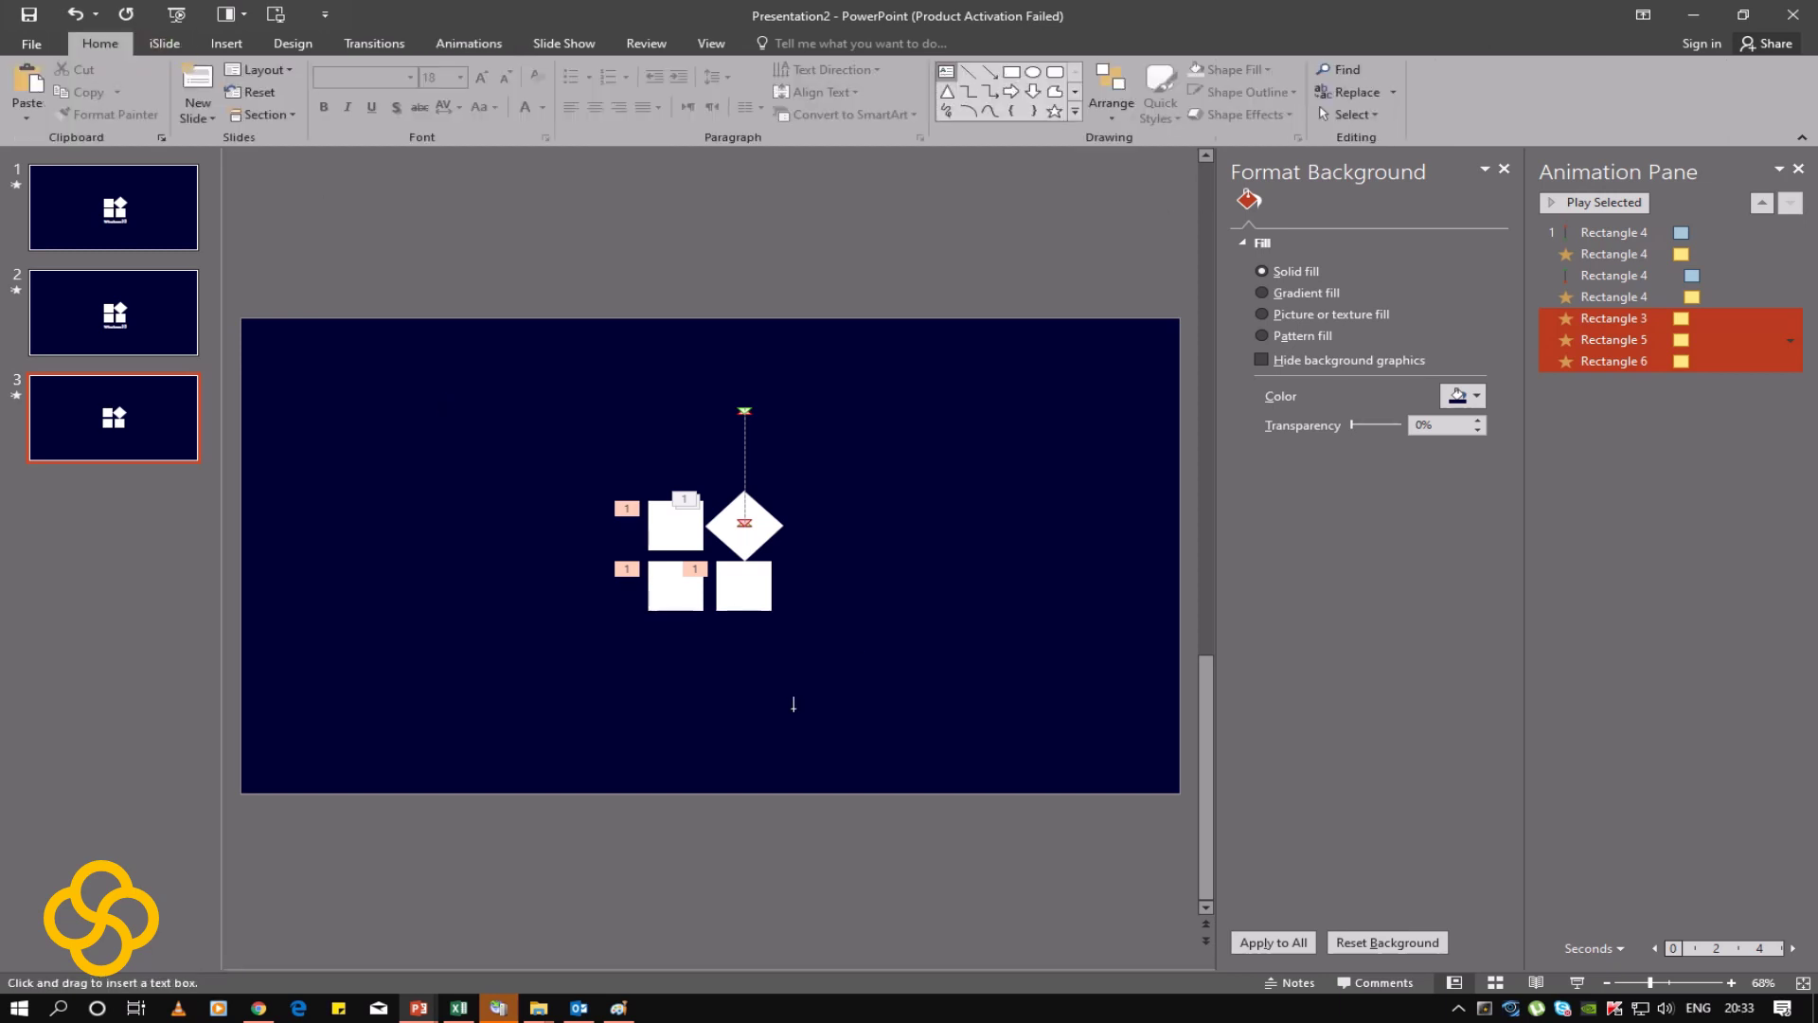
drag(698, 671, 725, 706)
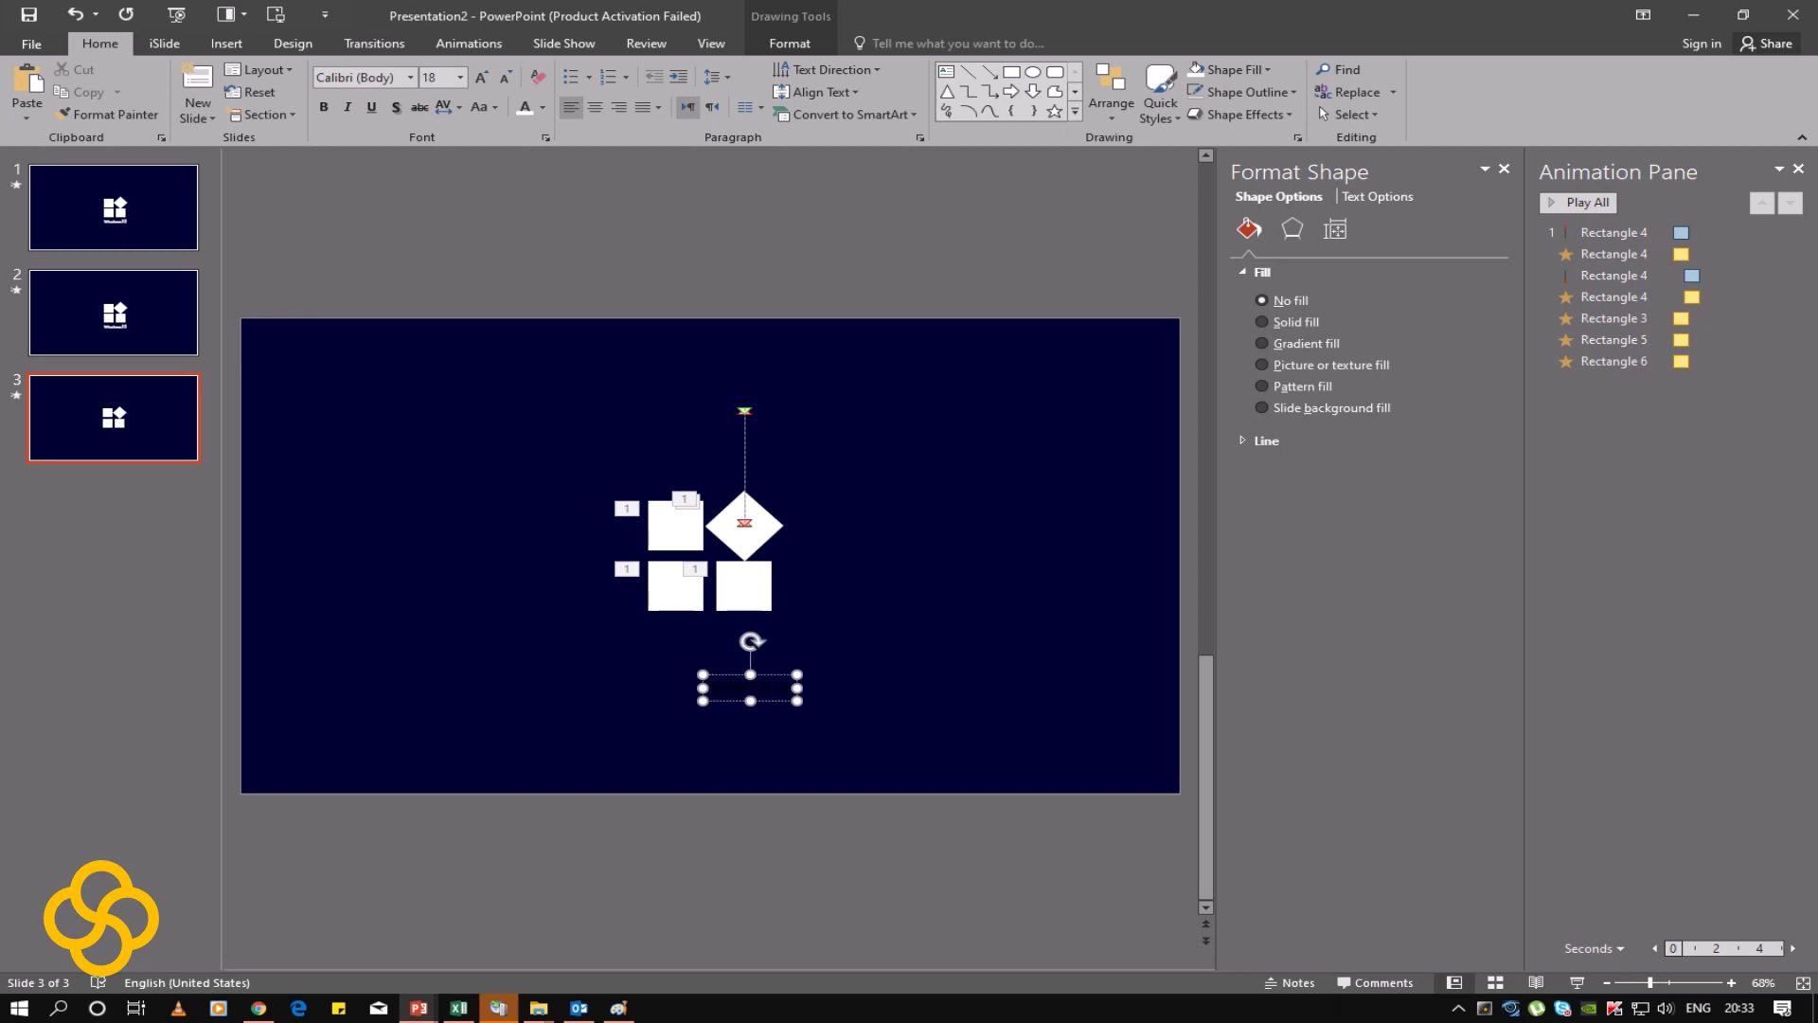
drag(788, 686, 646, 680)
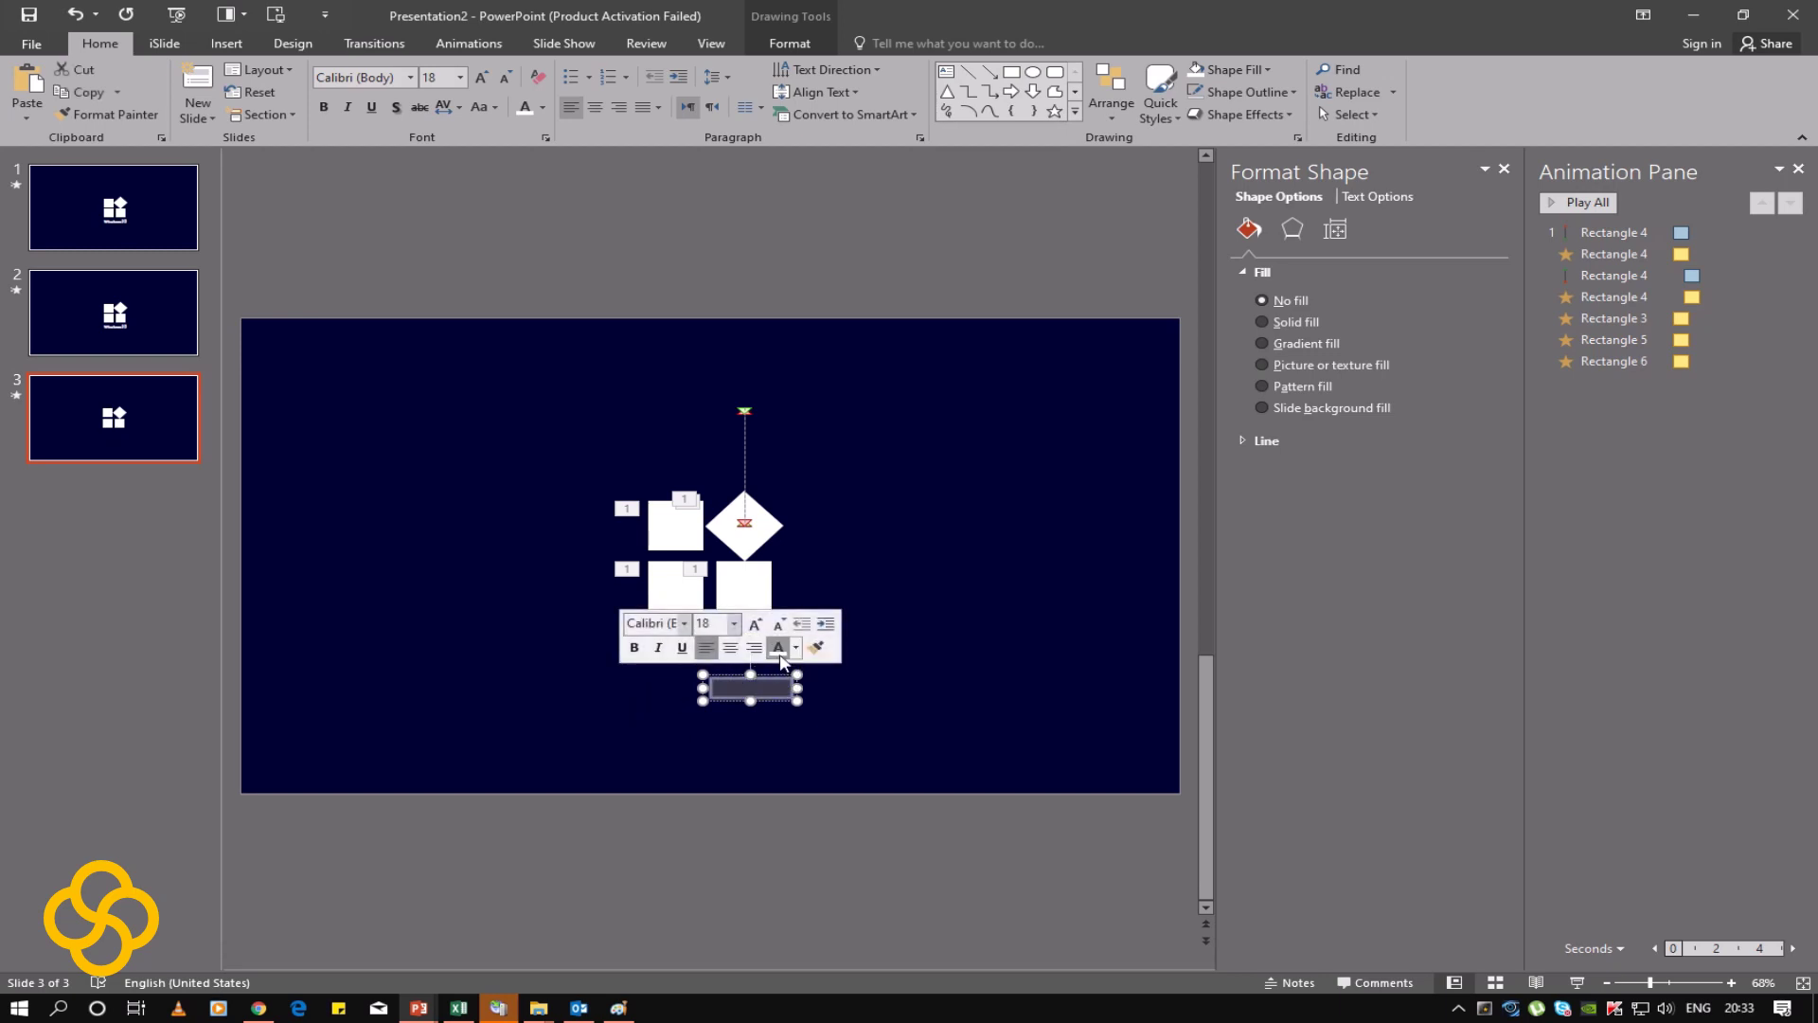
text(WINDOWS)
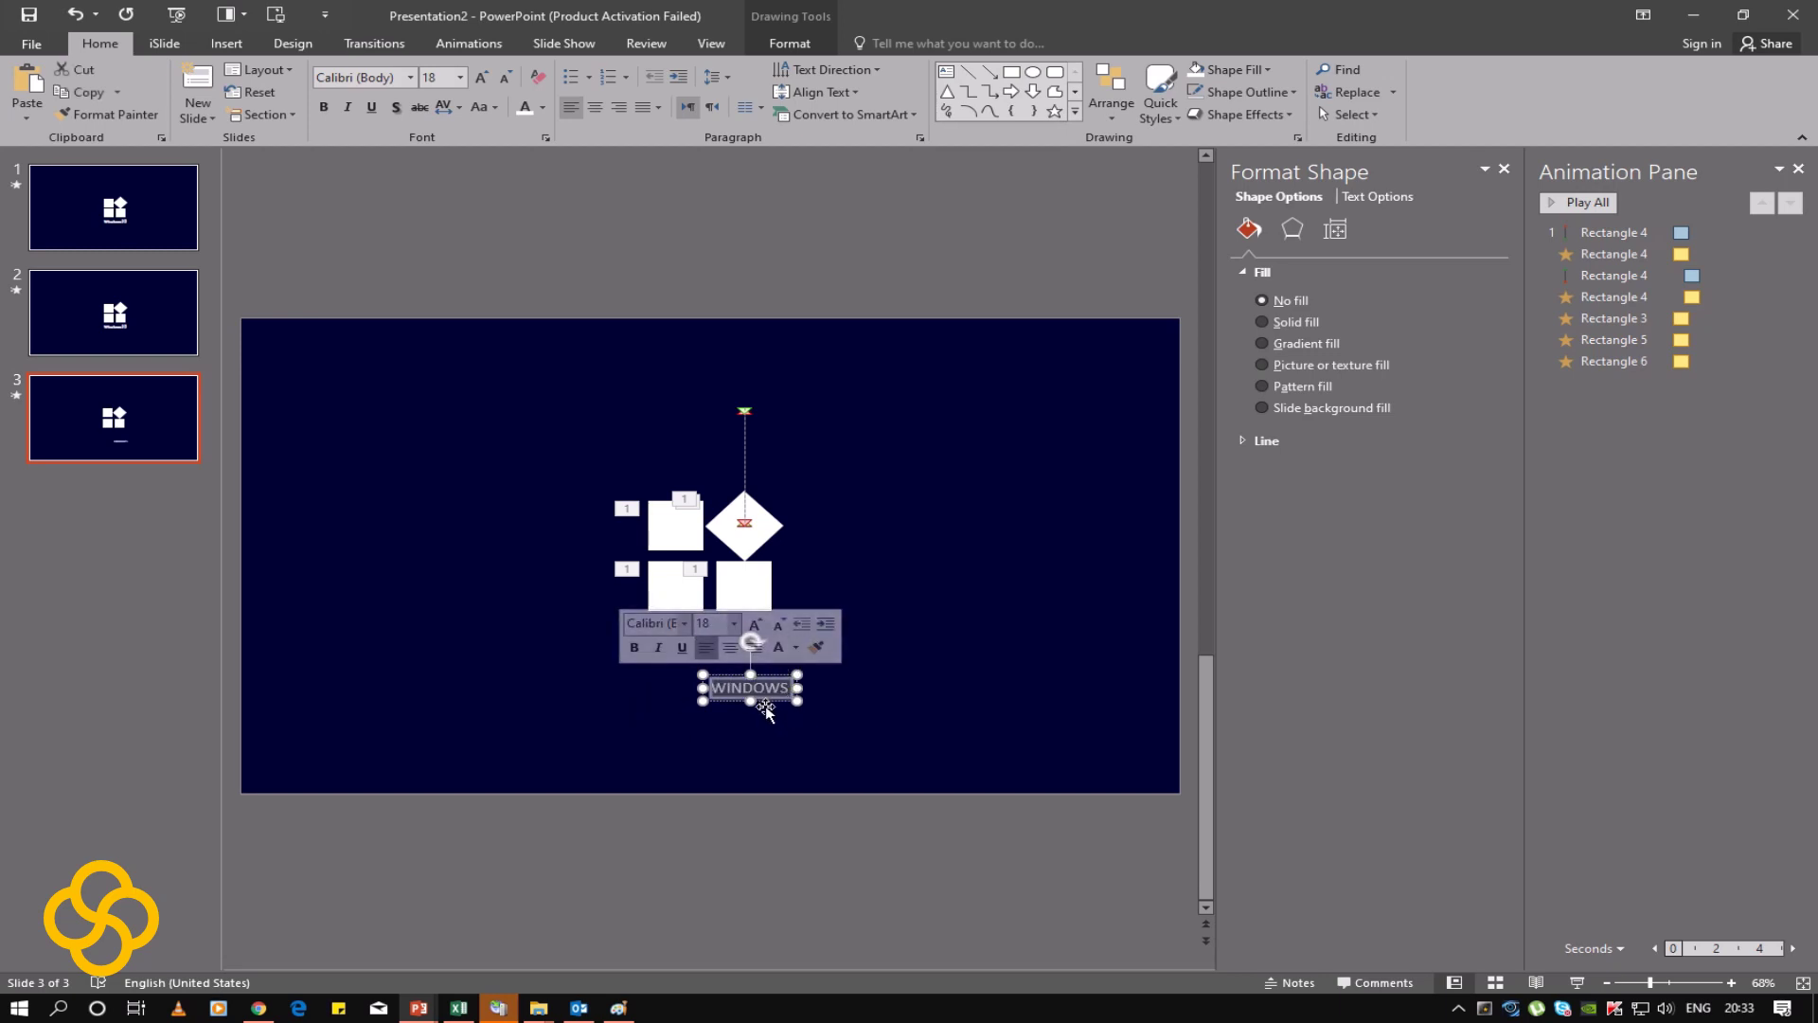
key(shift+F3)
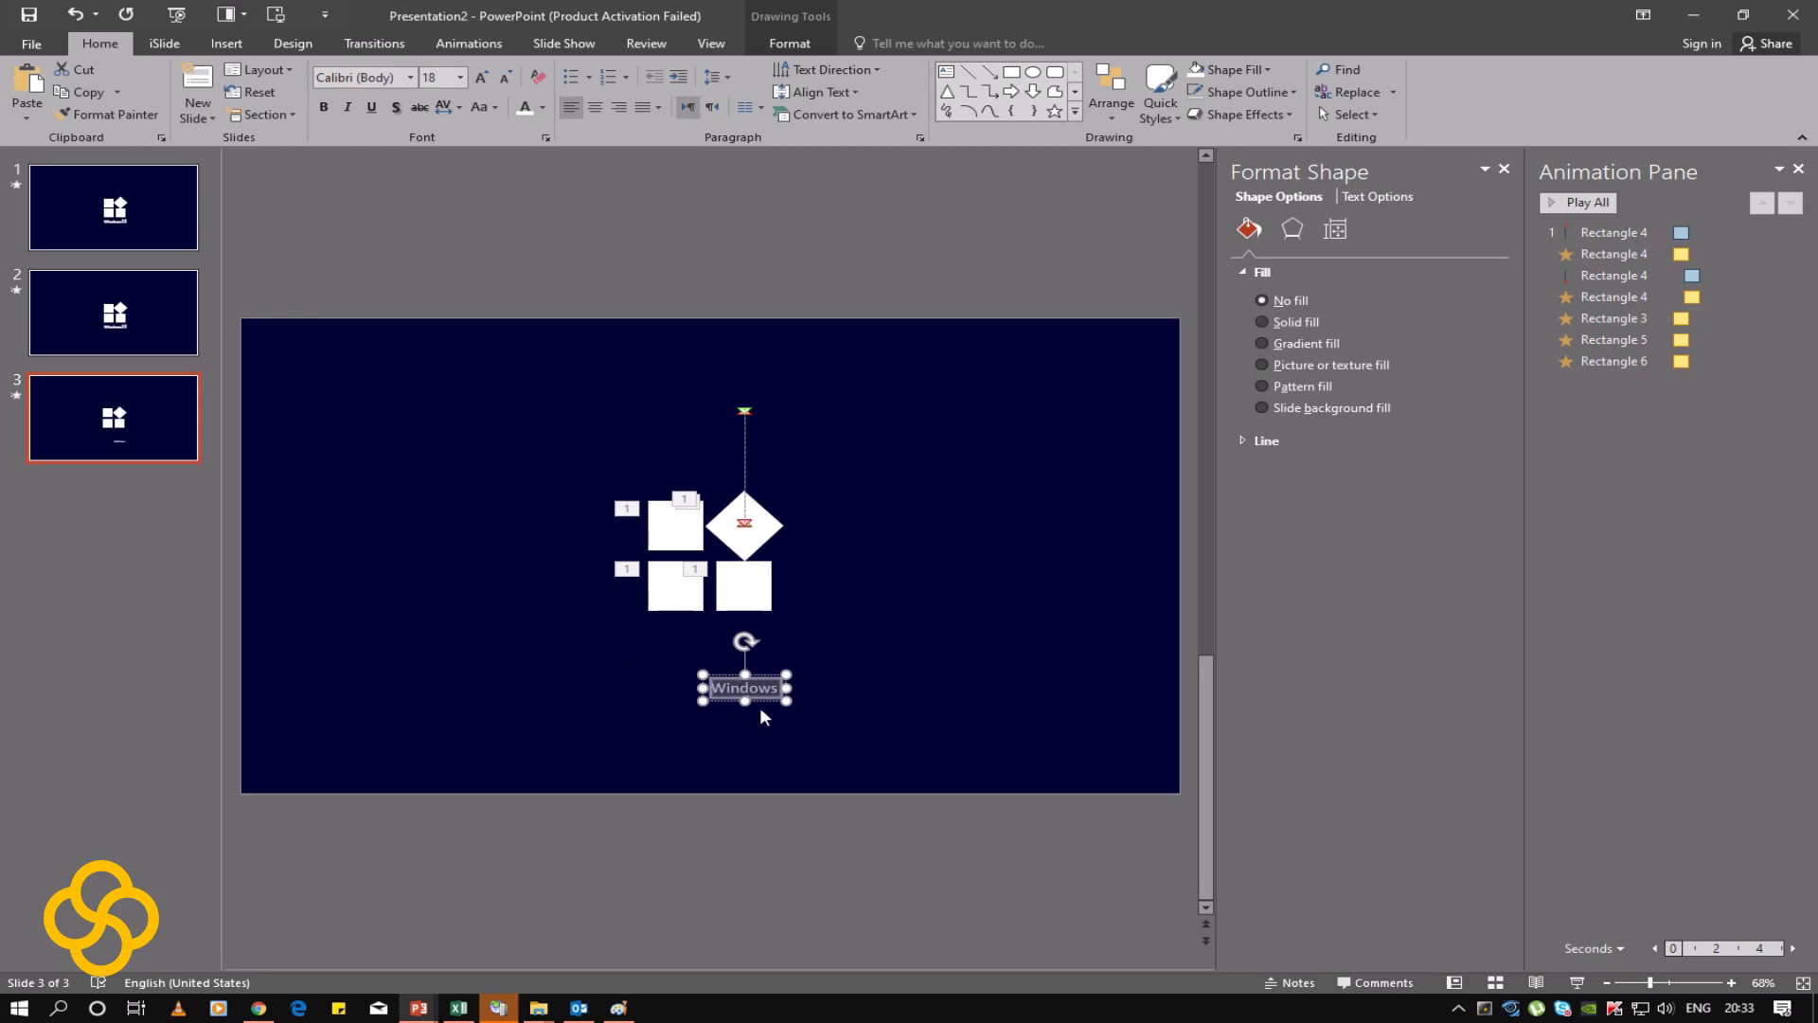
key(shift+F3)
Step: Enlarge the caption to 36 pt and centre it just beneath the logo
mouse_move(744, 677)
mouse_down()
mouse_move(706, 631)
mouse_move(797, 659)
mouse_up()
key(ctrl+shift+period)
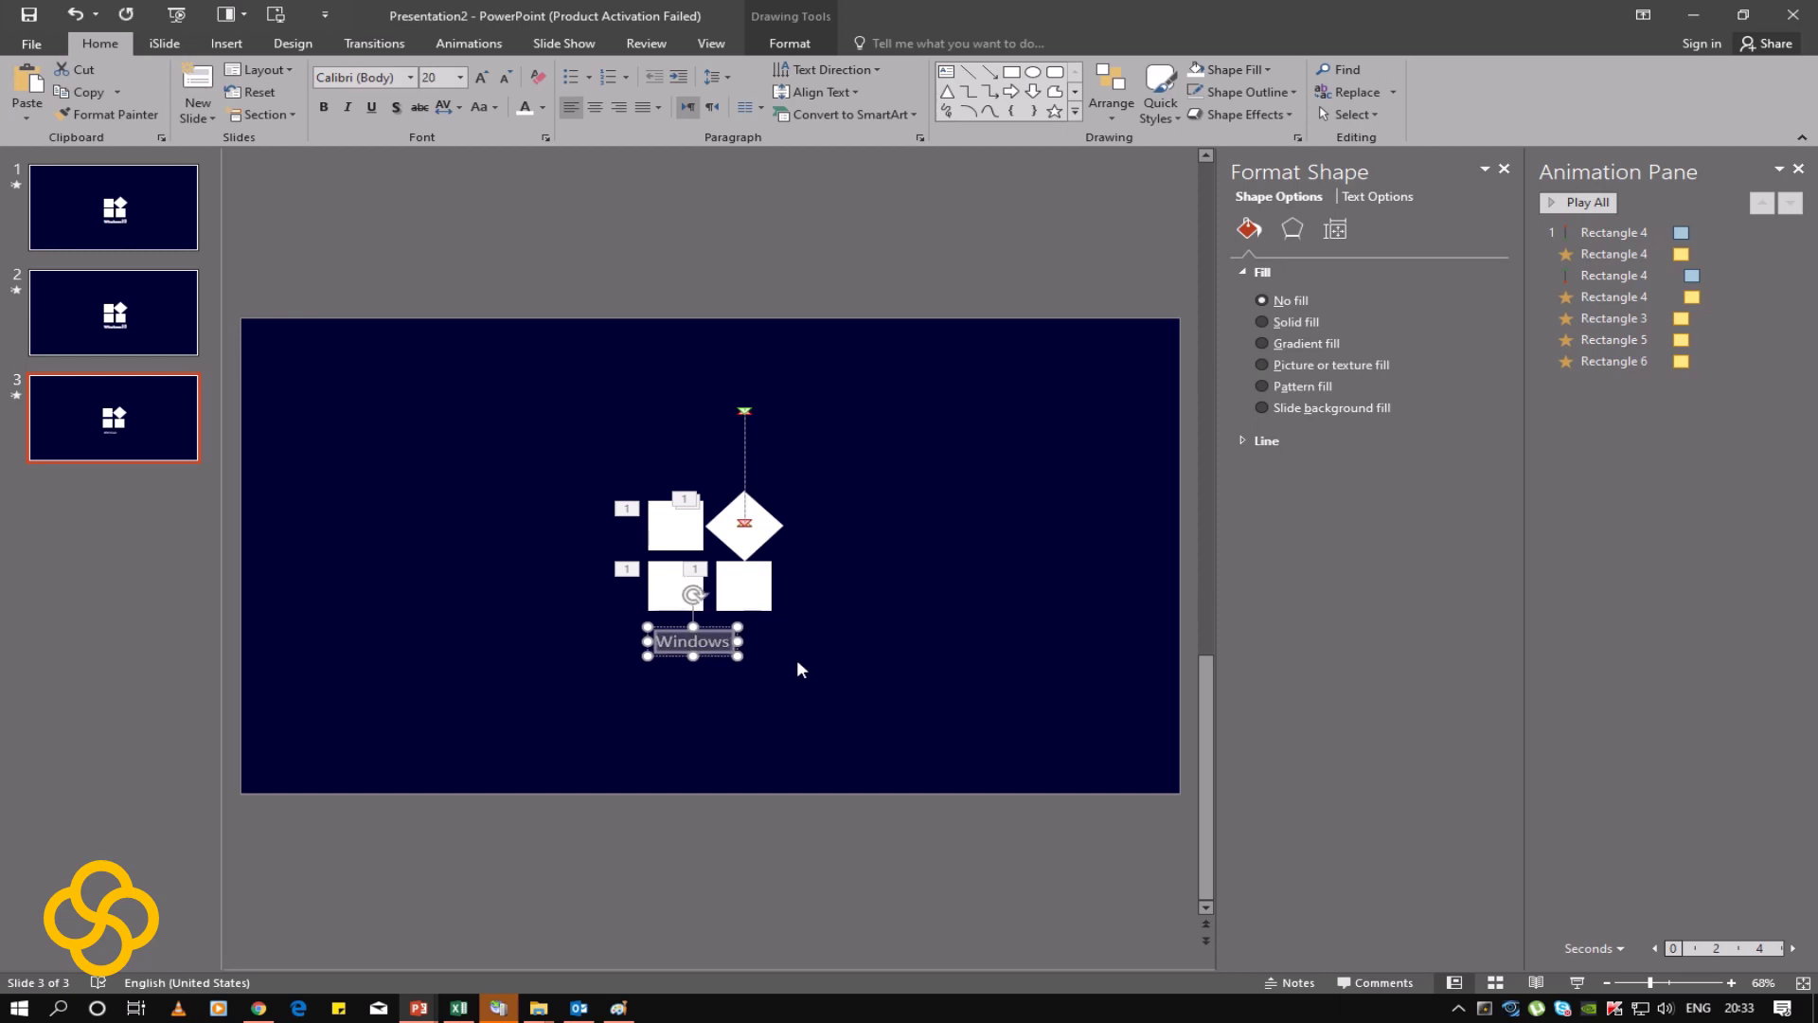
key(ctrl+shift+period)
key(ctrl+shift+period)
key(ctrl+shift+period)
key(ctrl+shift+period)
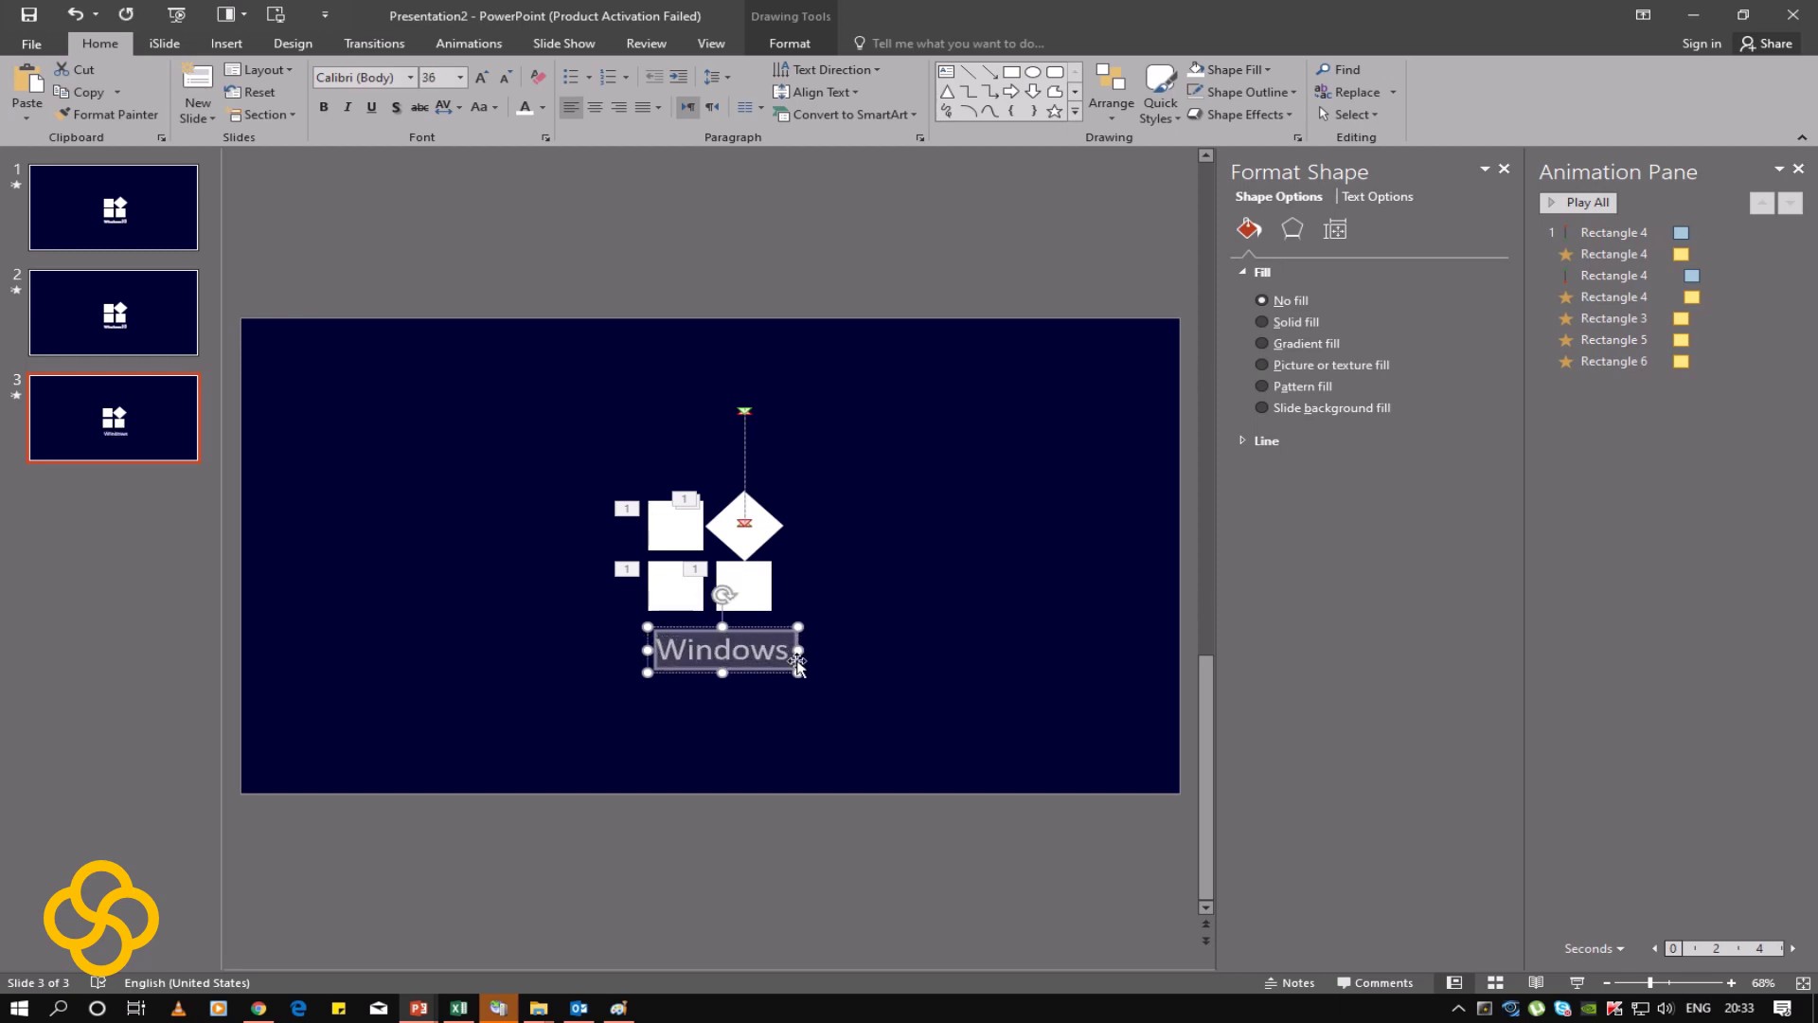
drag(754, 629, 745, 617)
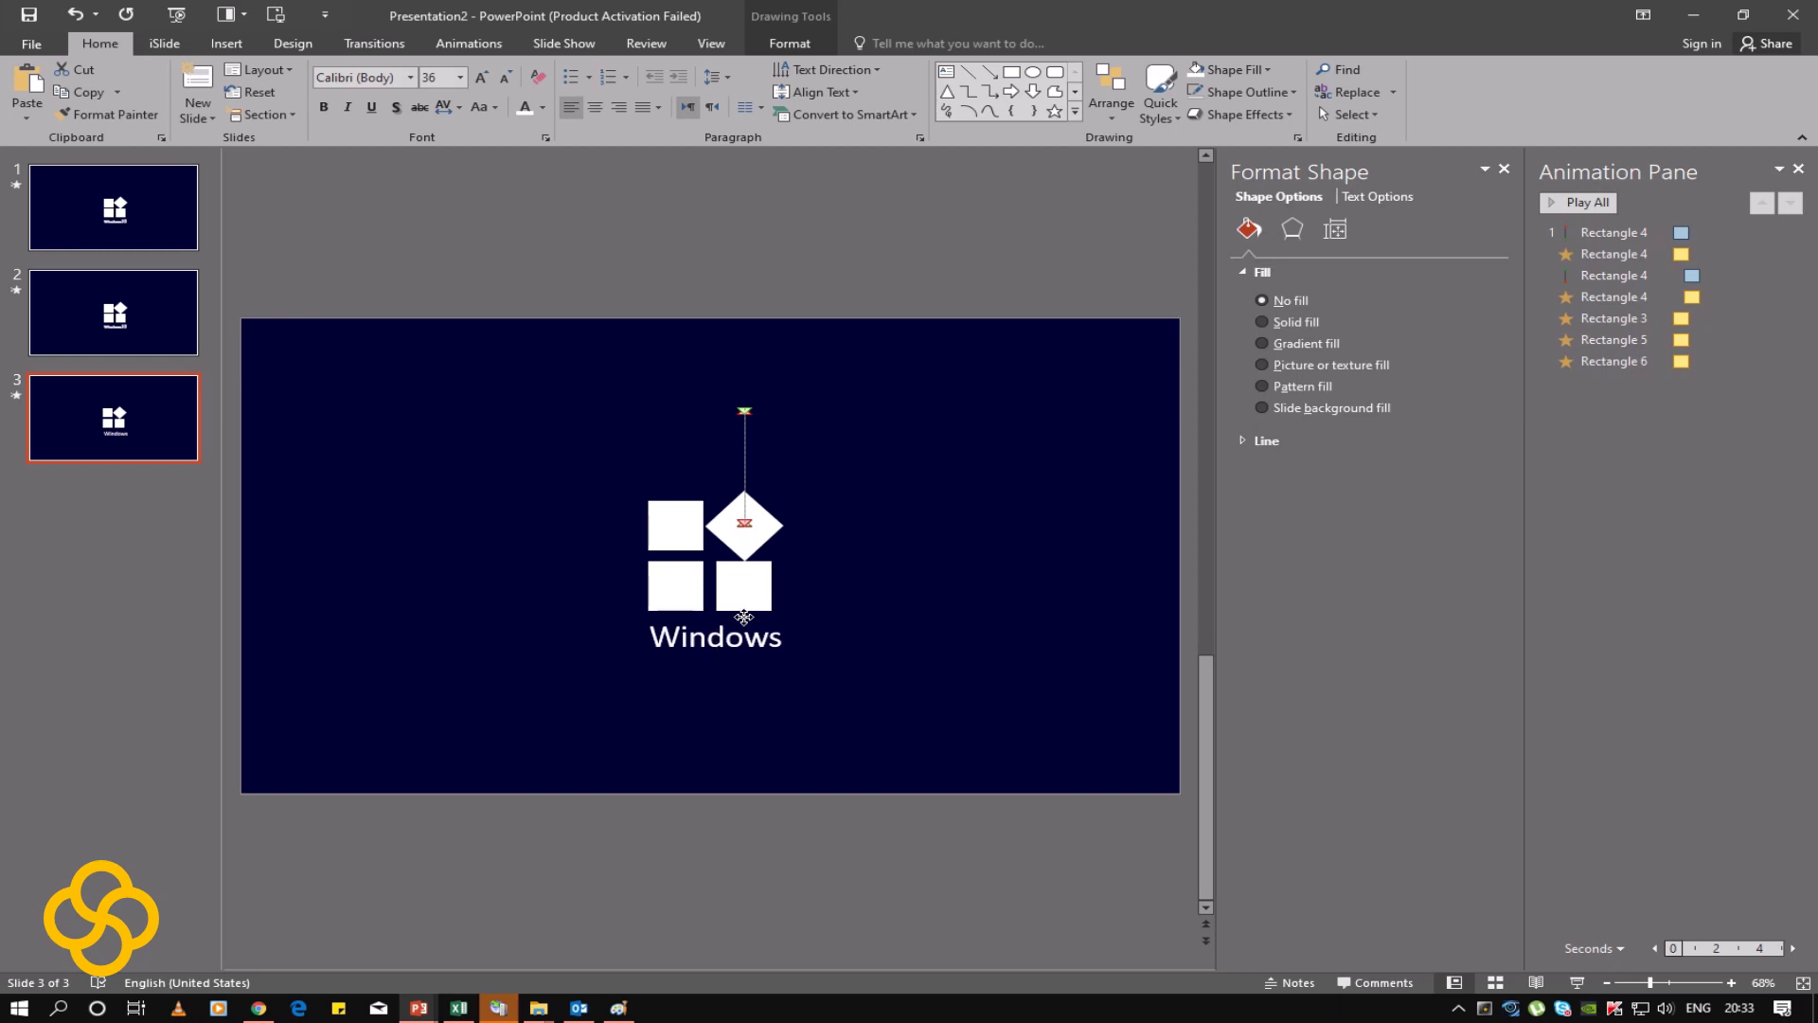
click(754, 714)
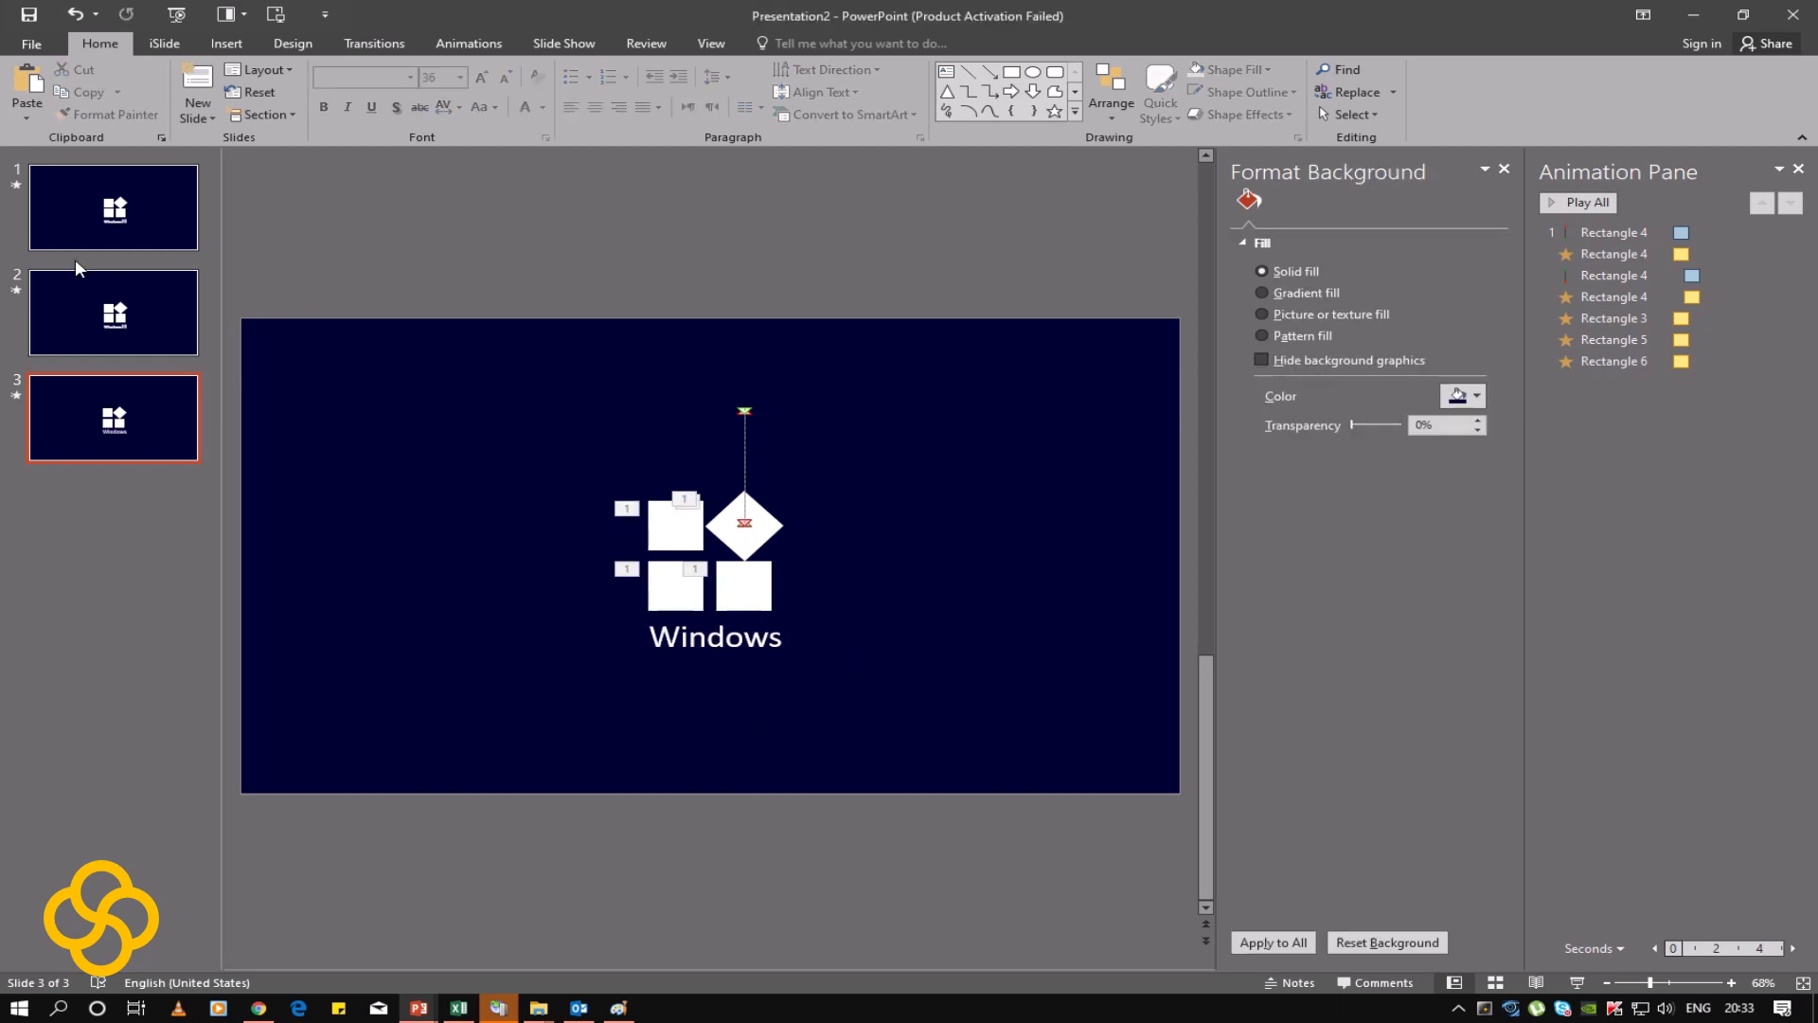
Step: Preview the slide's animations several times to review the spinning tiles and 'Windows' caption
click(439, 43)
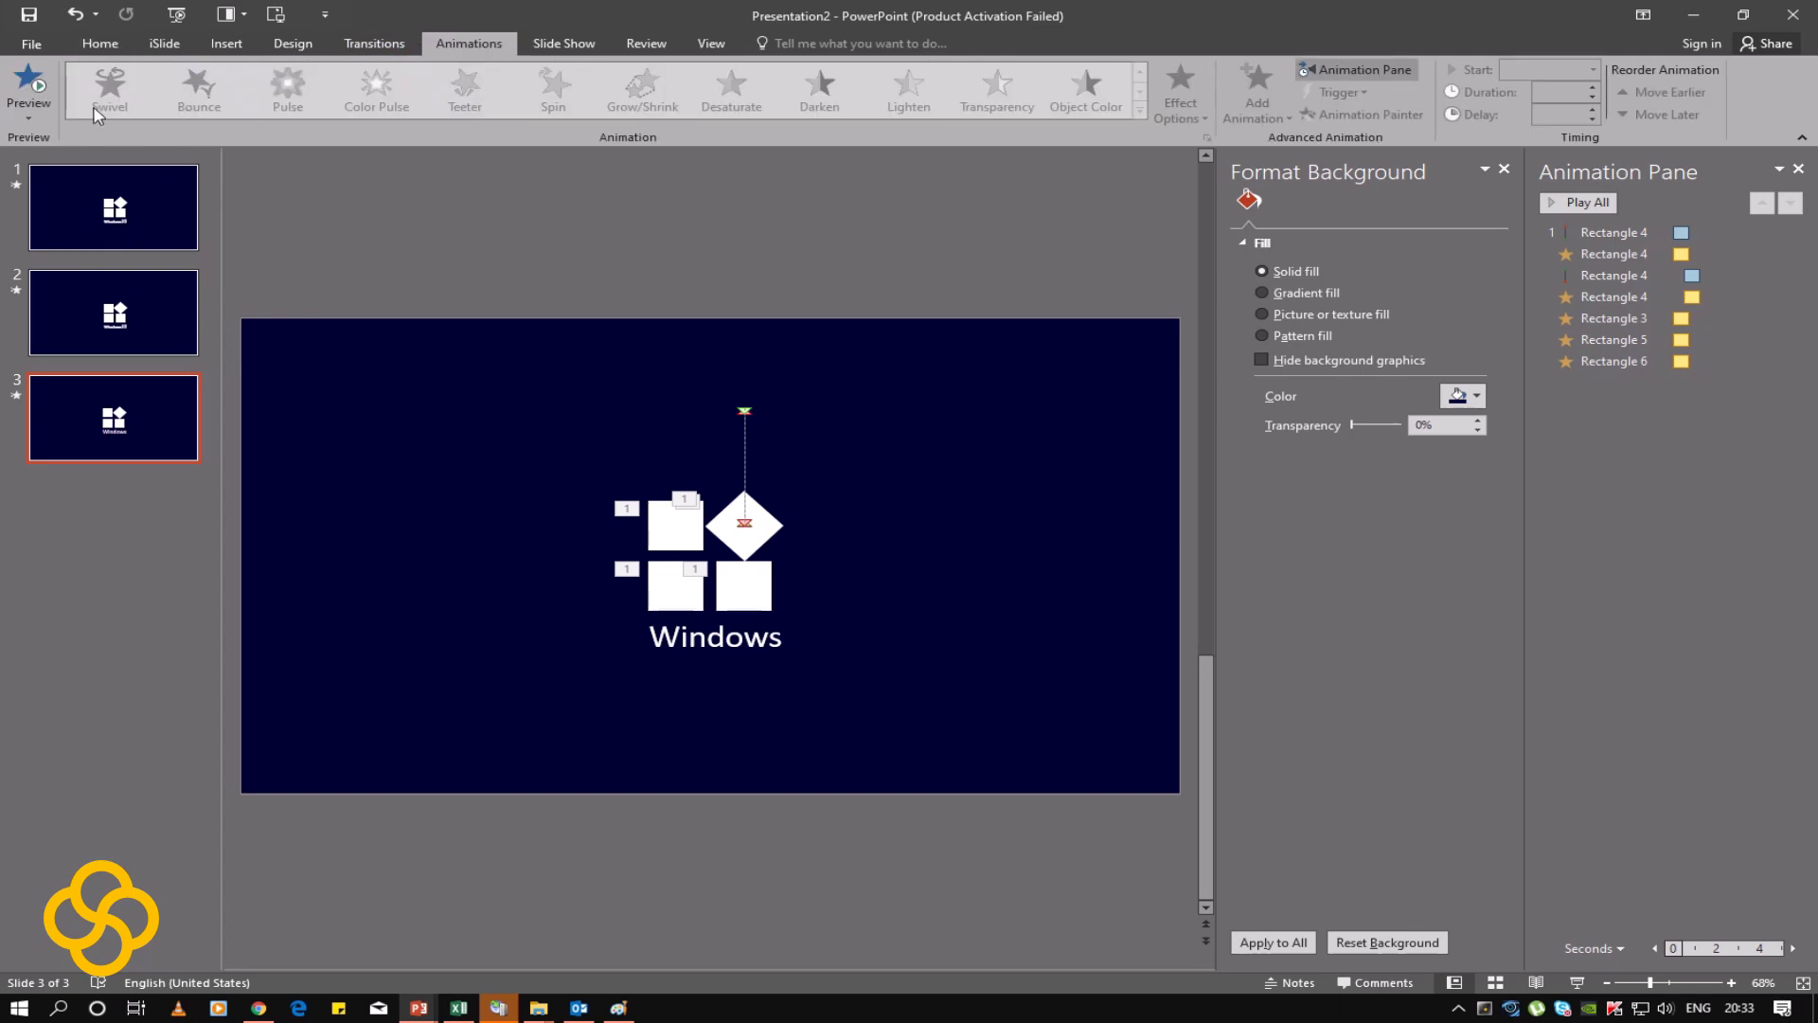
click(29, 86)
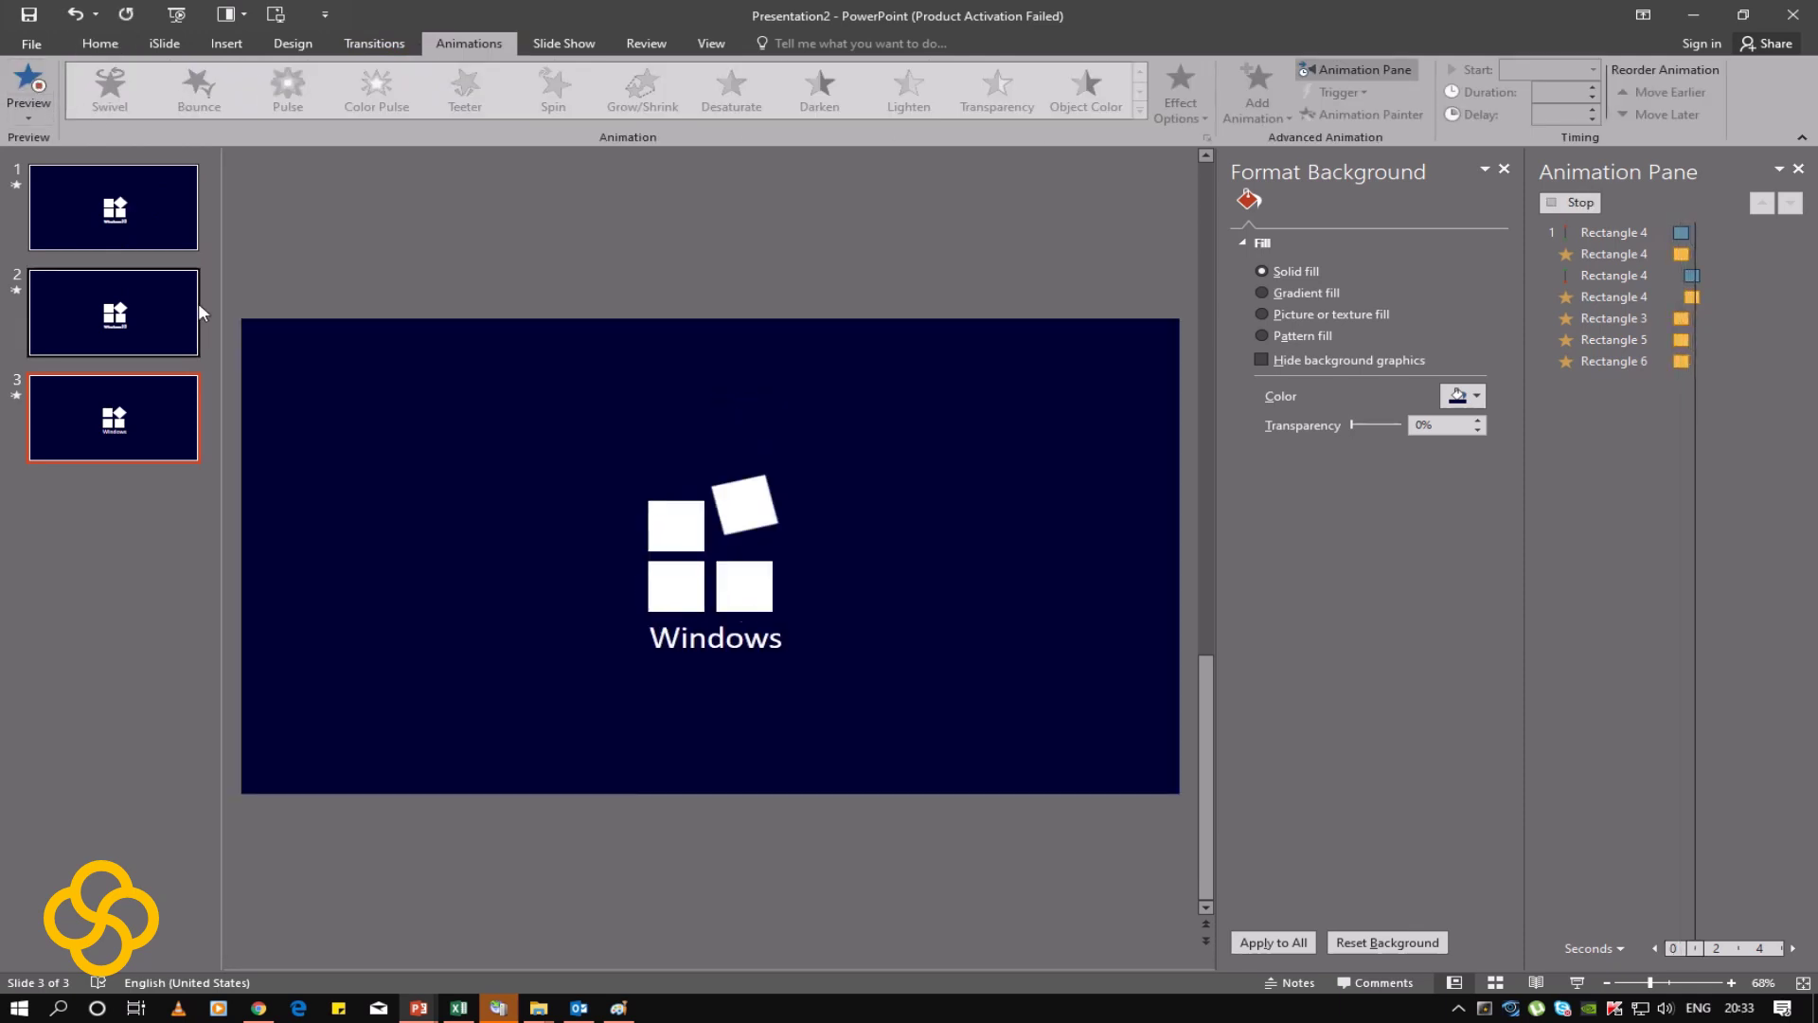
click(38, 87)
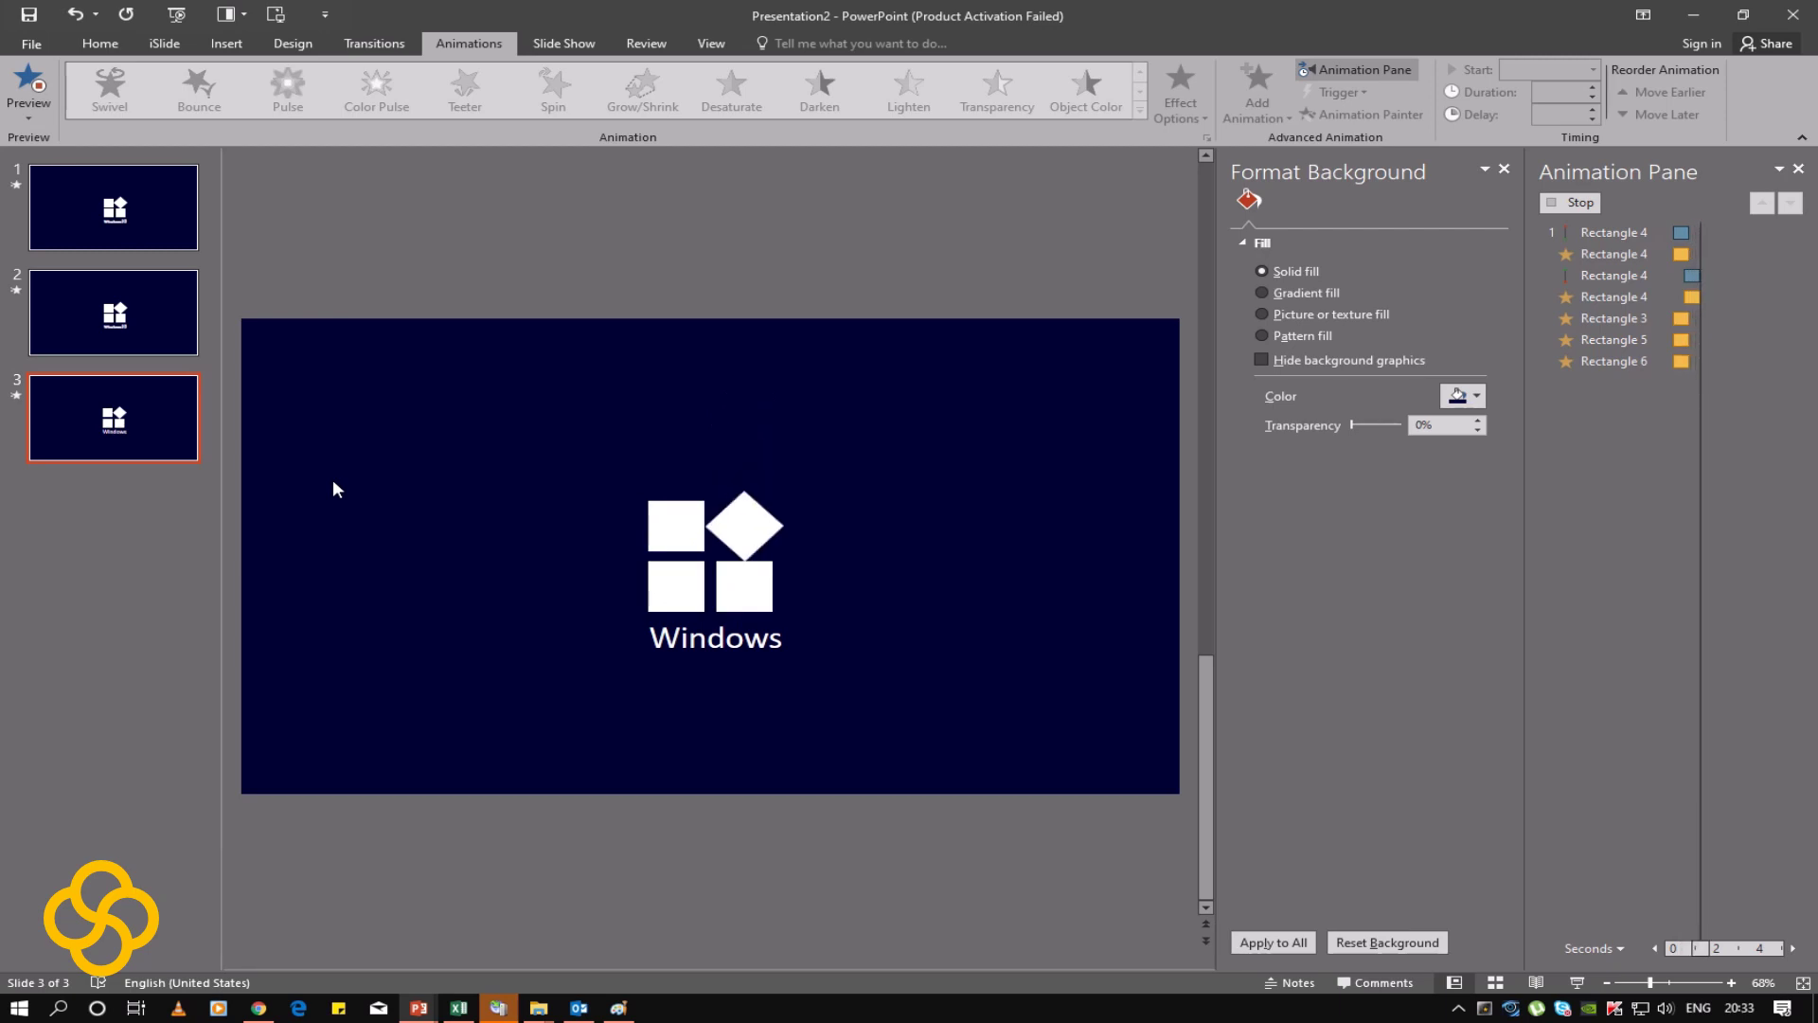
click(38, 88)
Step: Remove the smooth start from the diamond's Down motion path and preview
click(1780, 255)
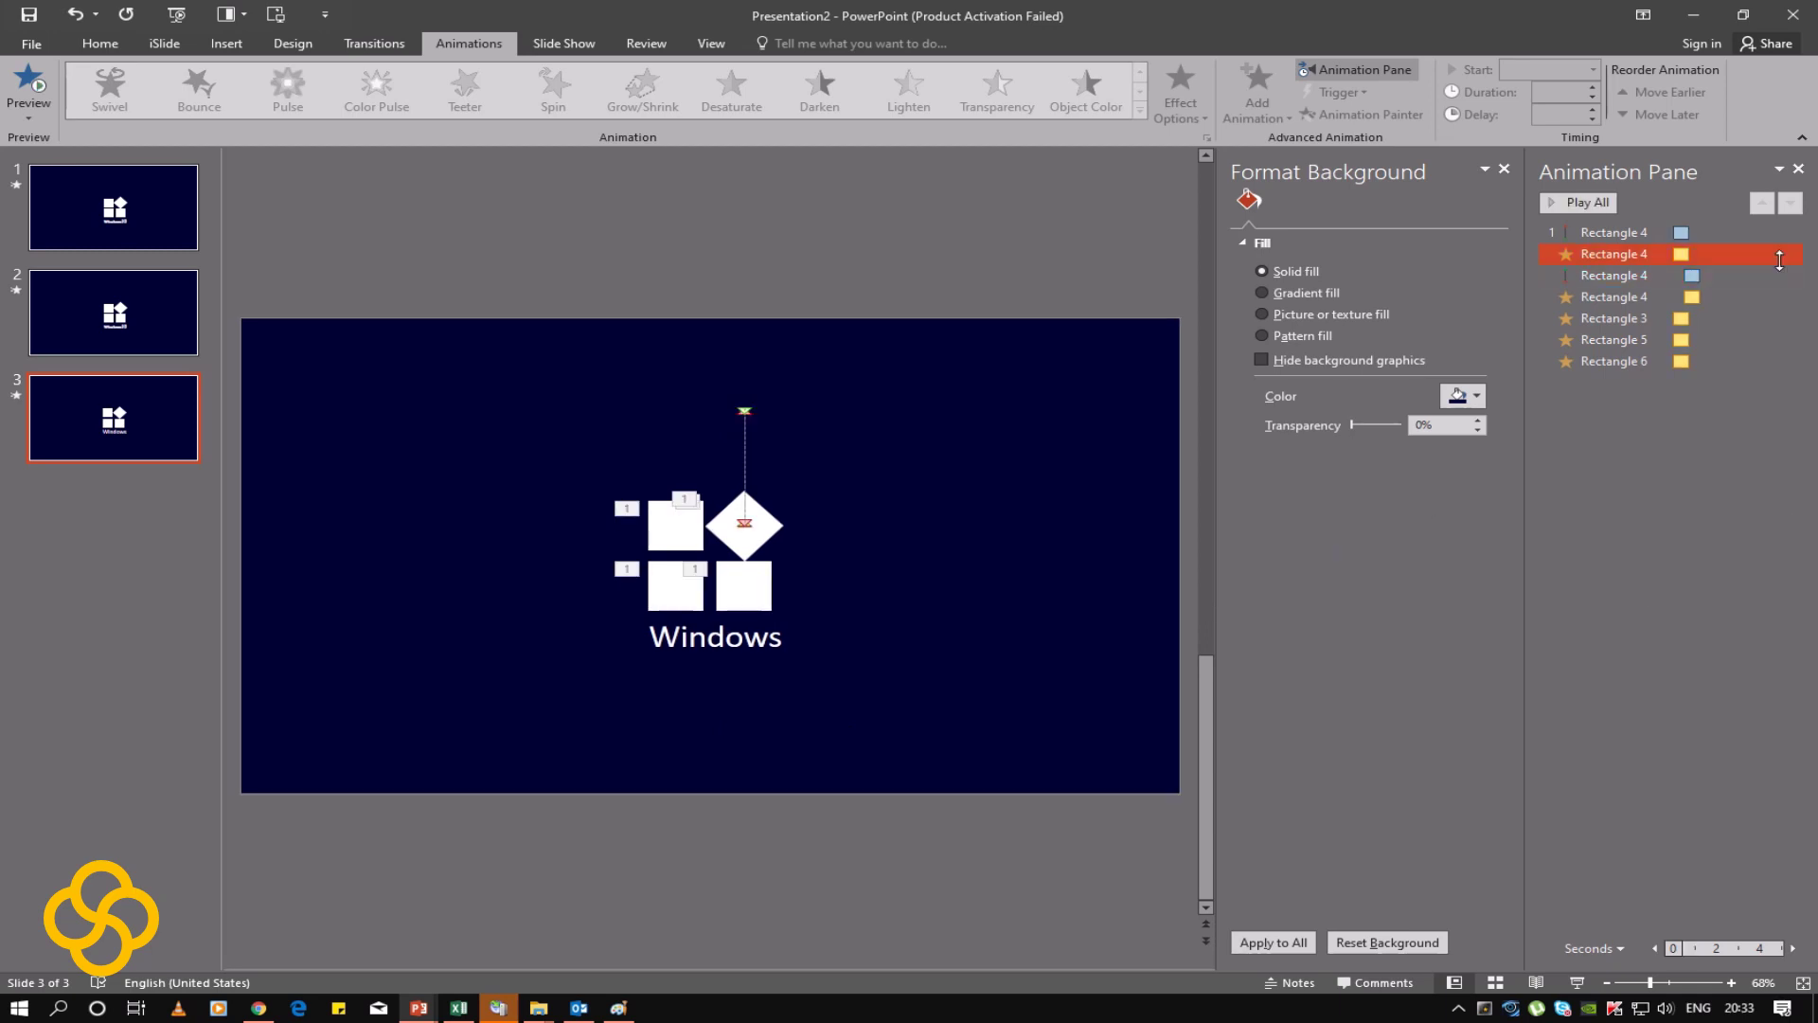
click(1790, 276)
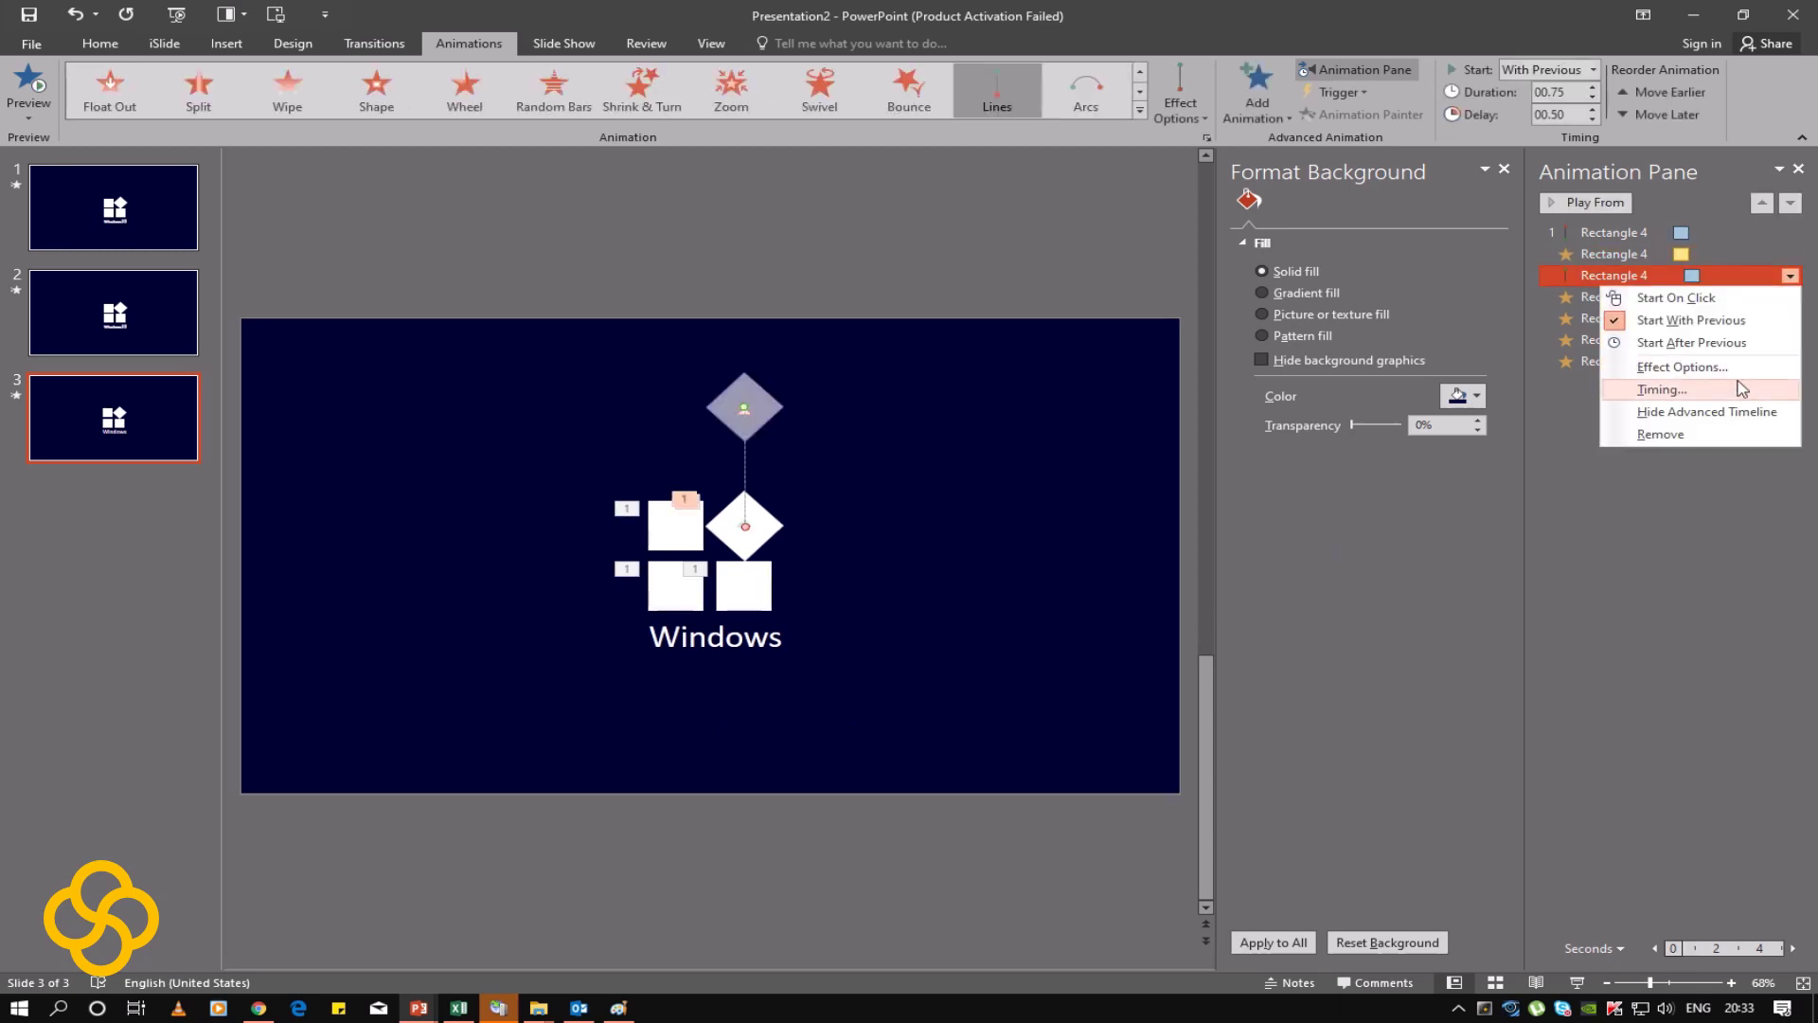
click(1639, 384)
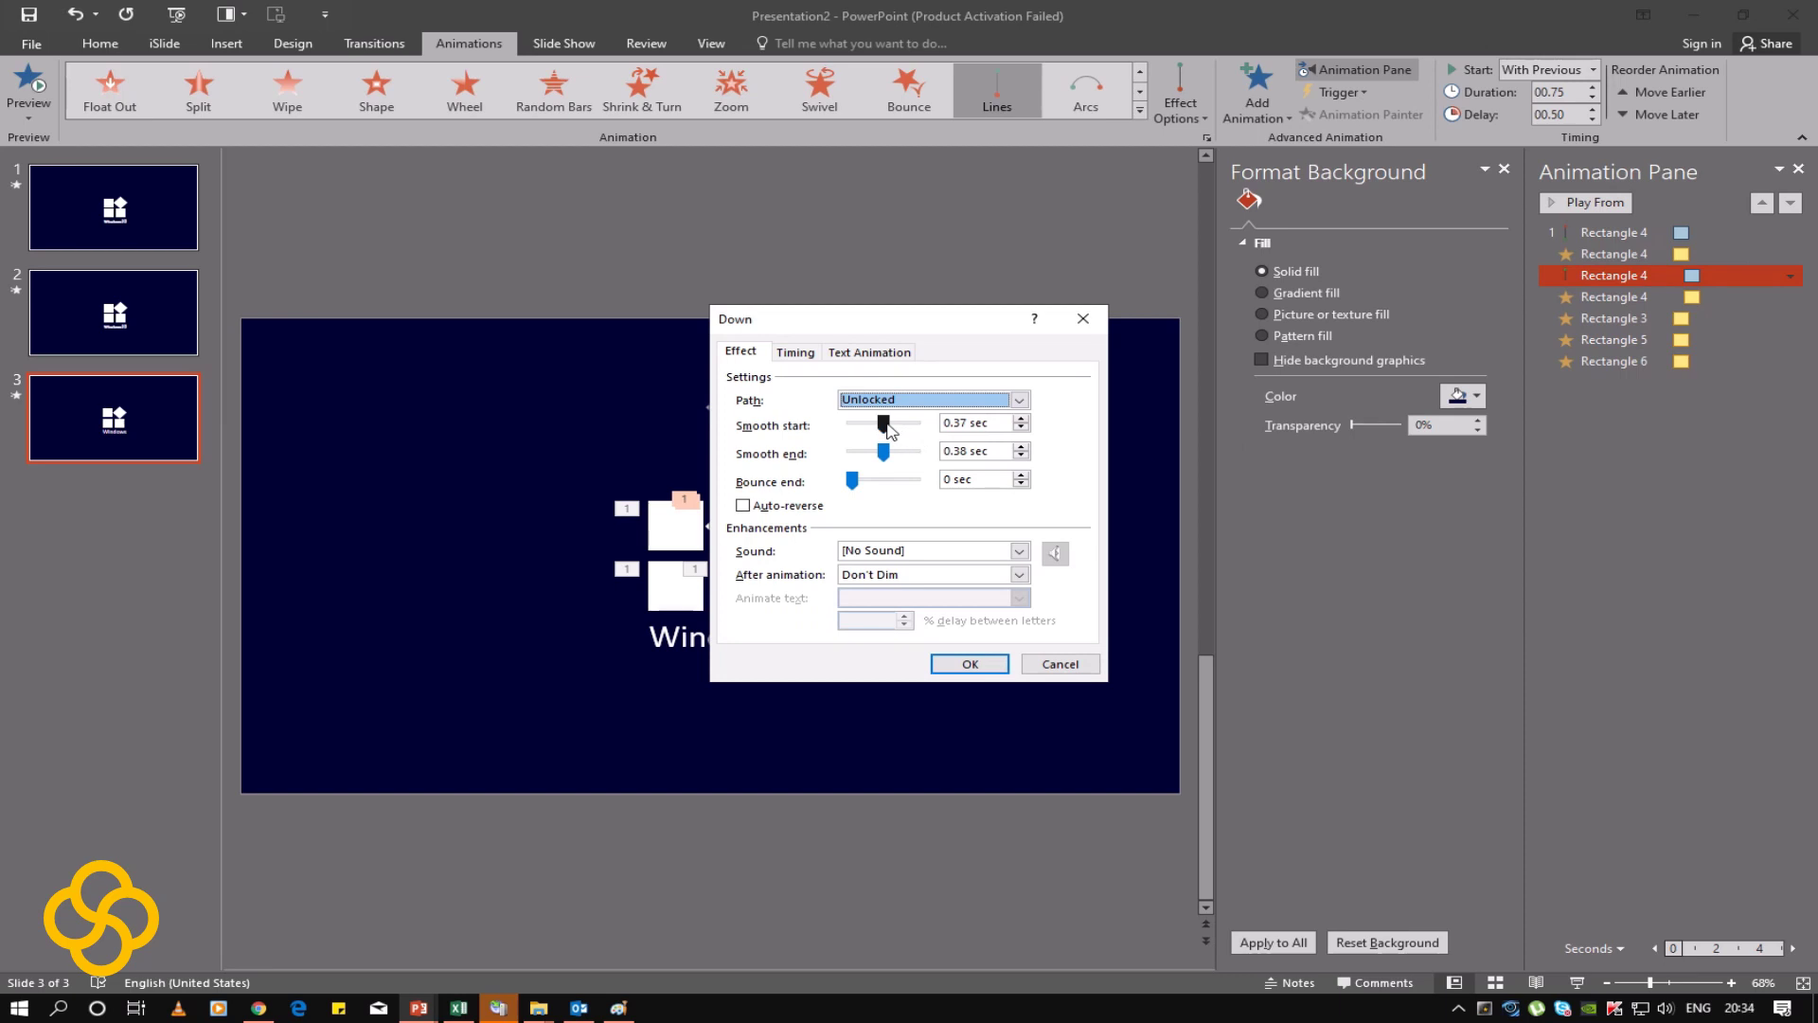
drag(883, 424, 850, 426)
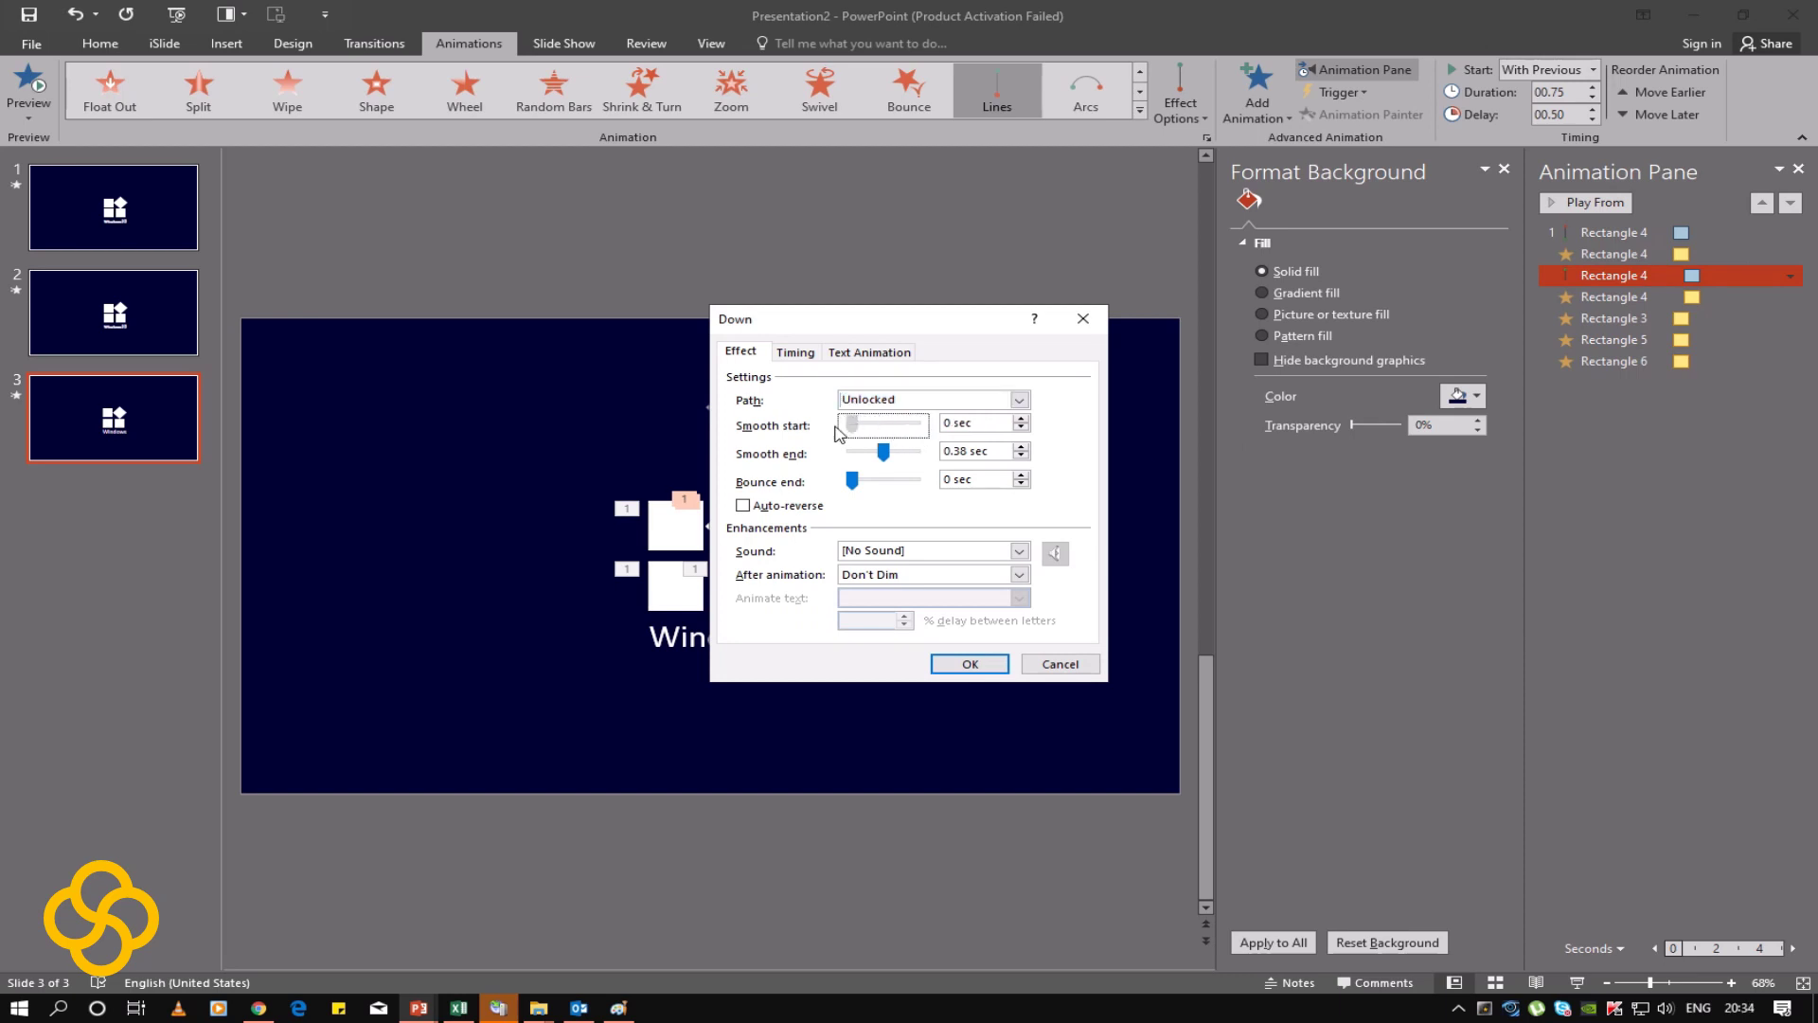
click(968, 663)
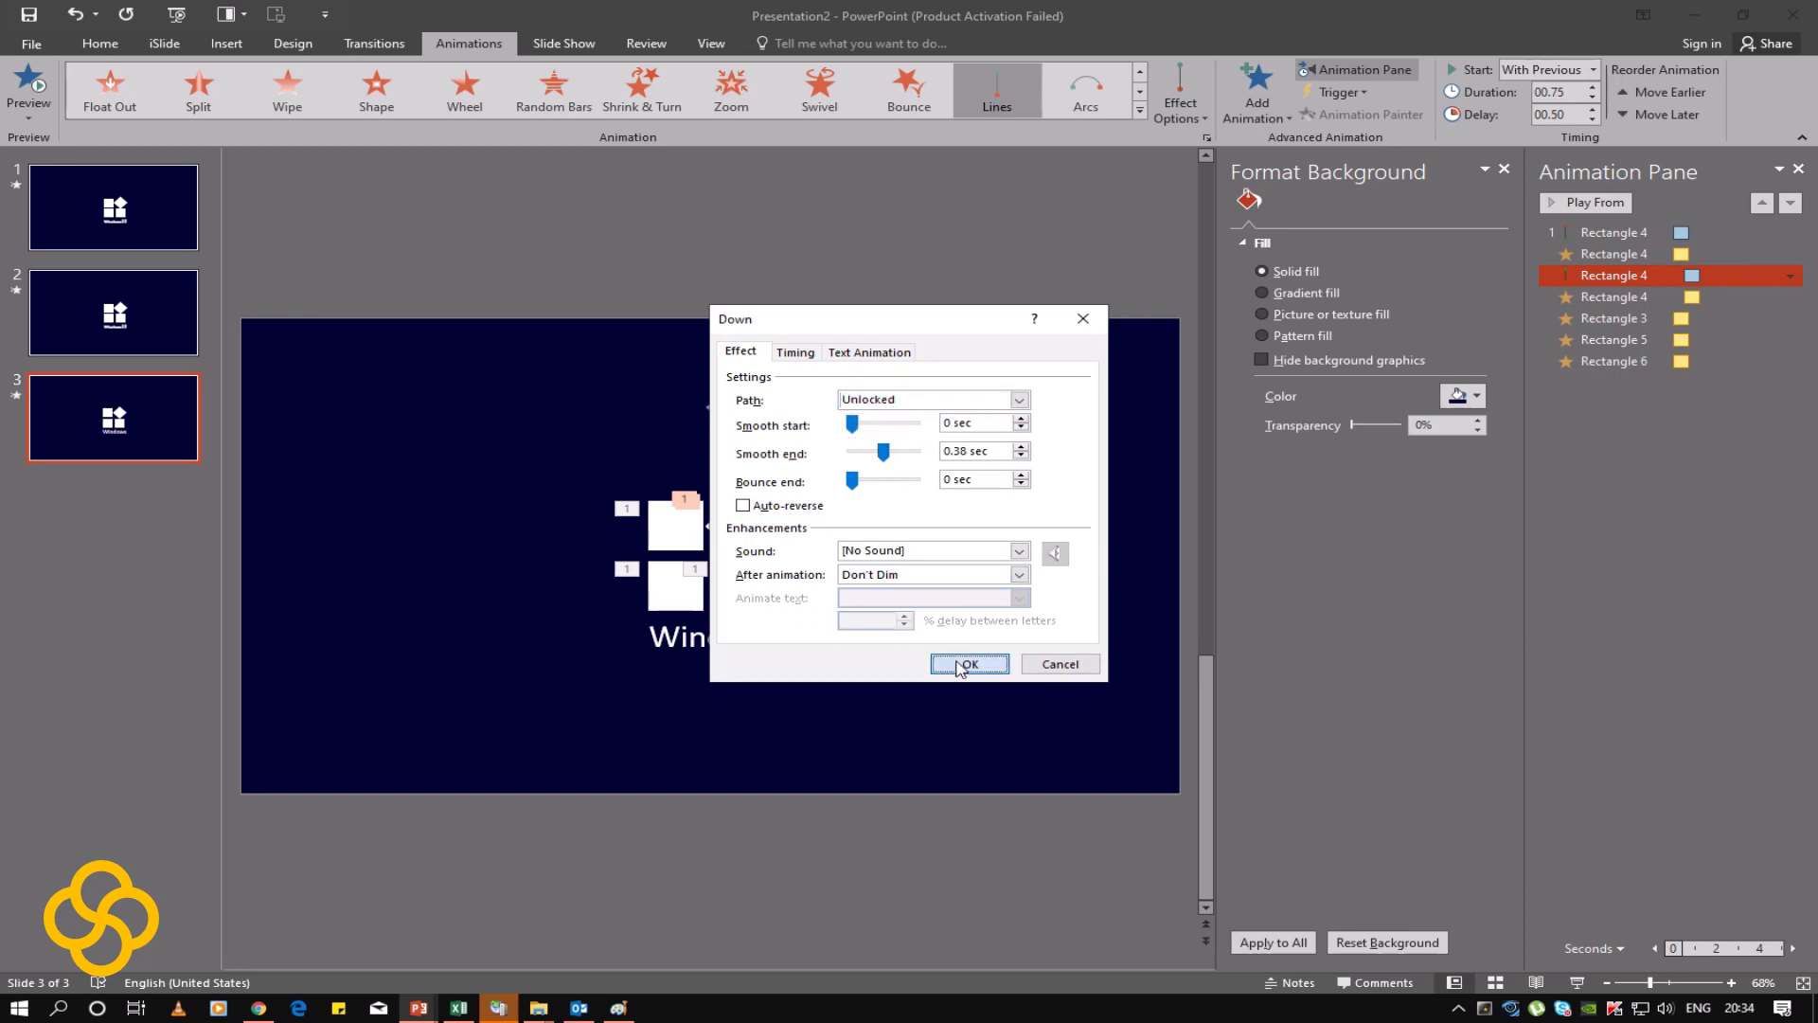
click(38, 90)
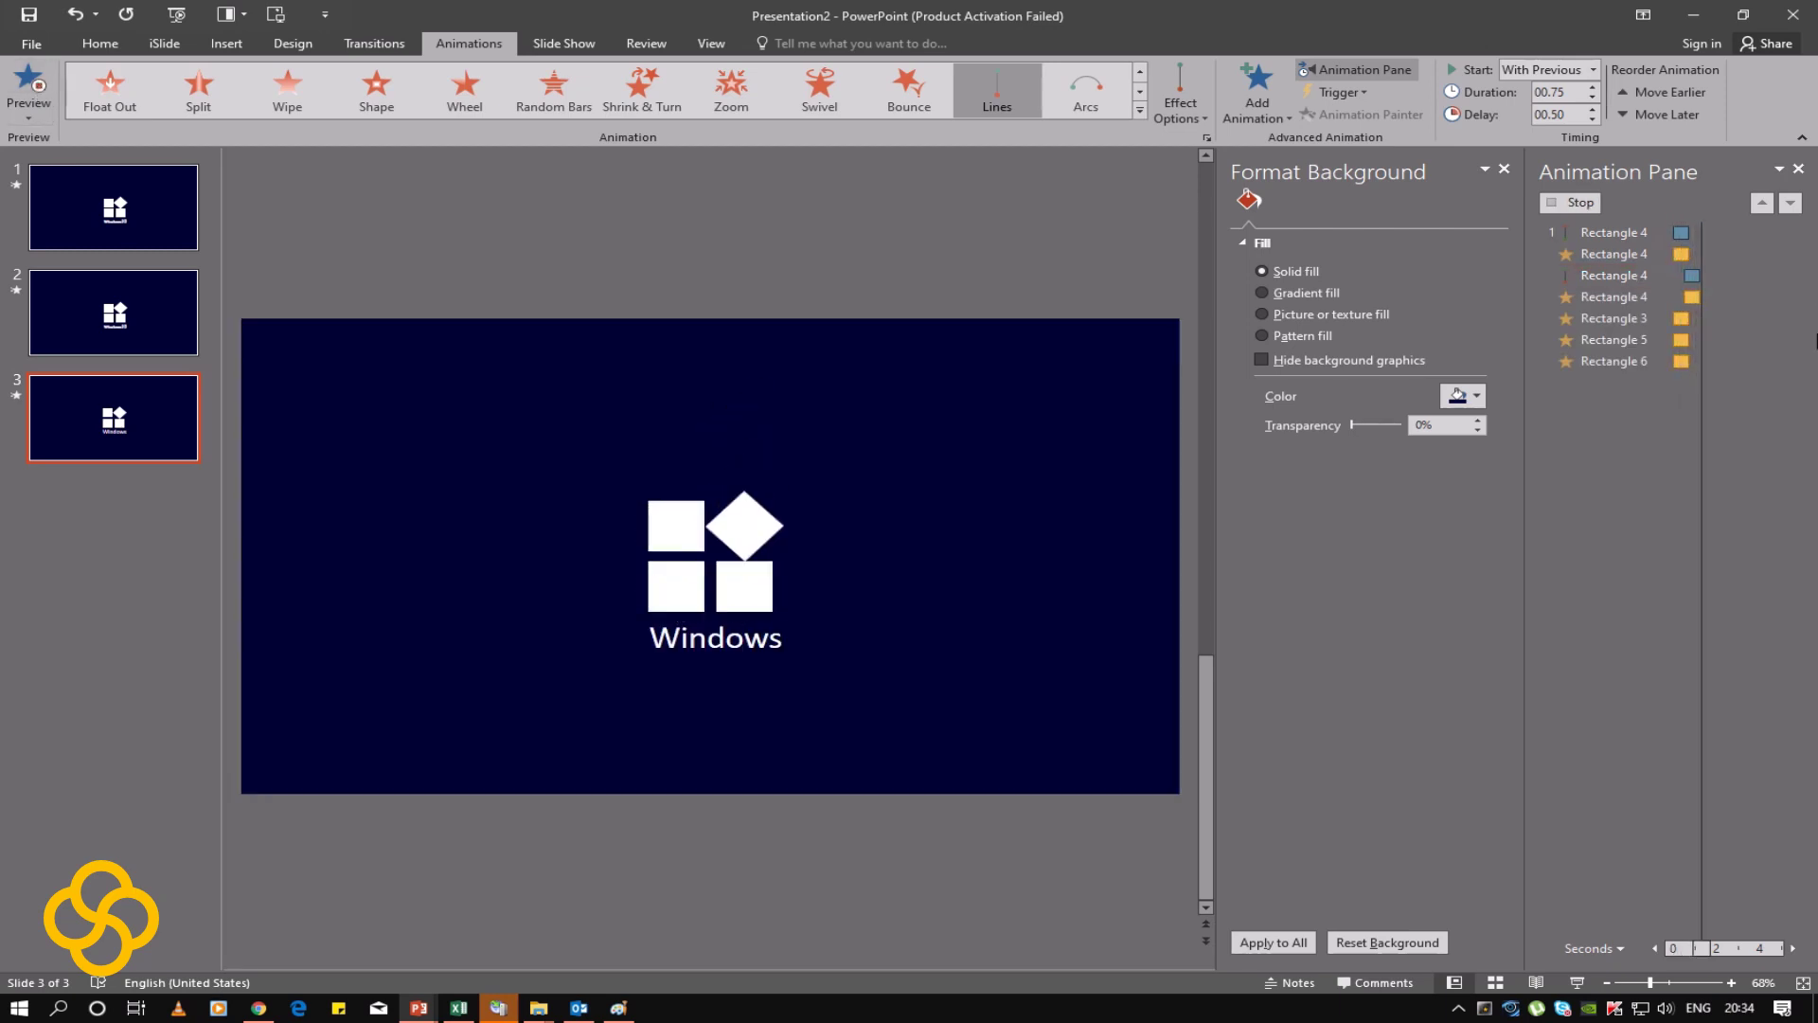
Step: Set the Up motion path's smooth start to 0.12 sec and preview all animations
click(1726, 233)
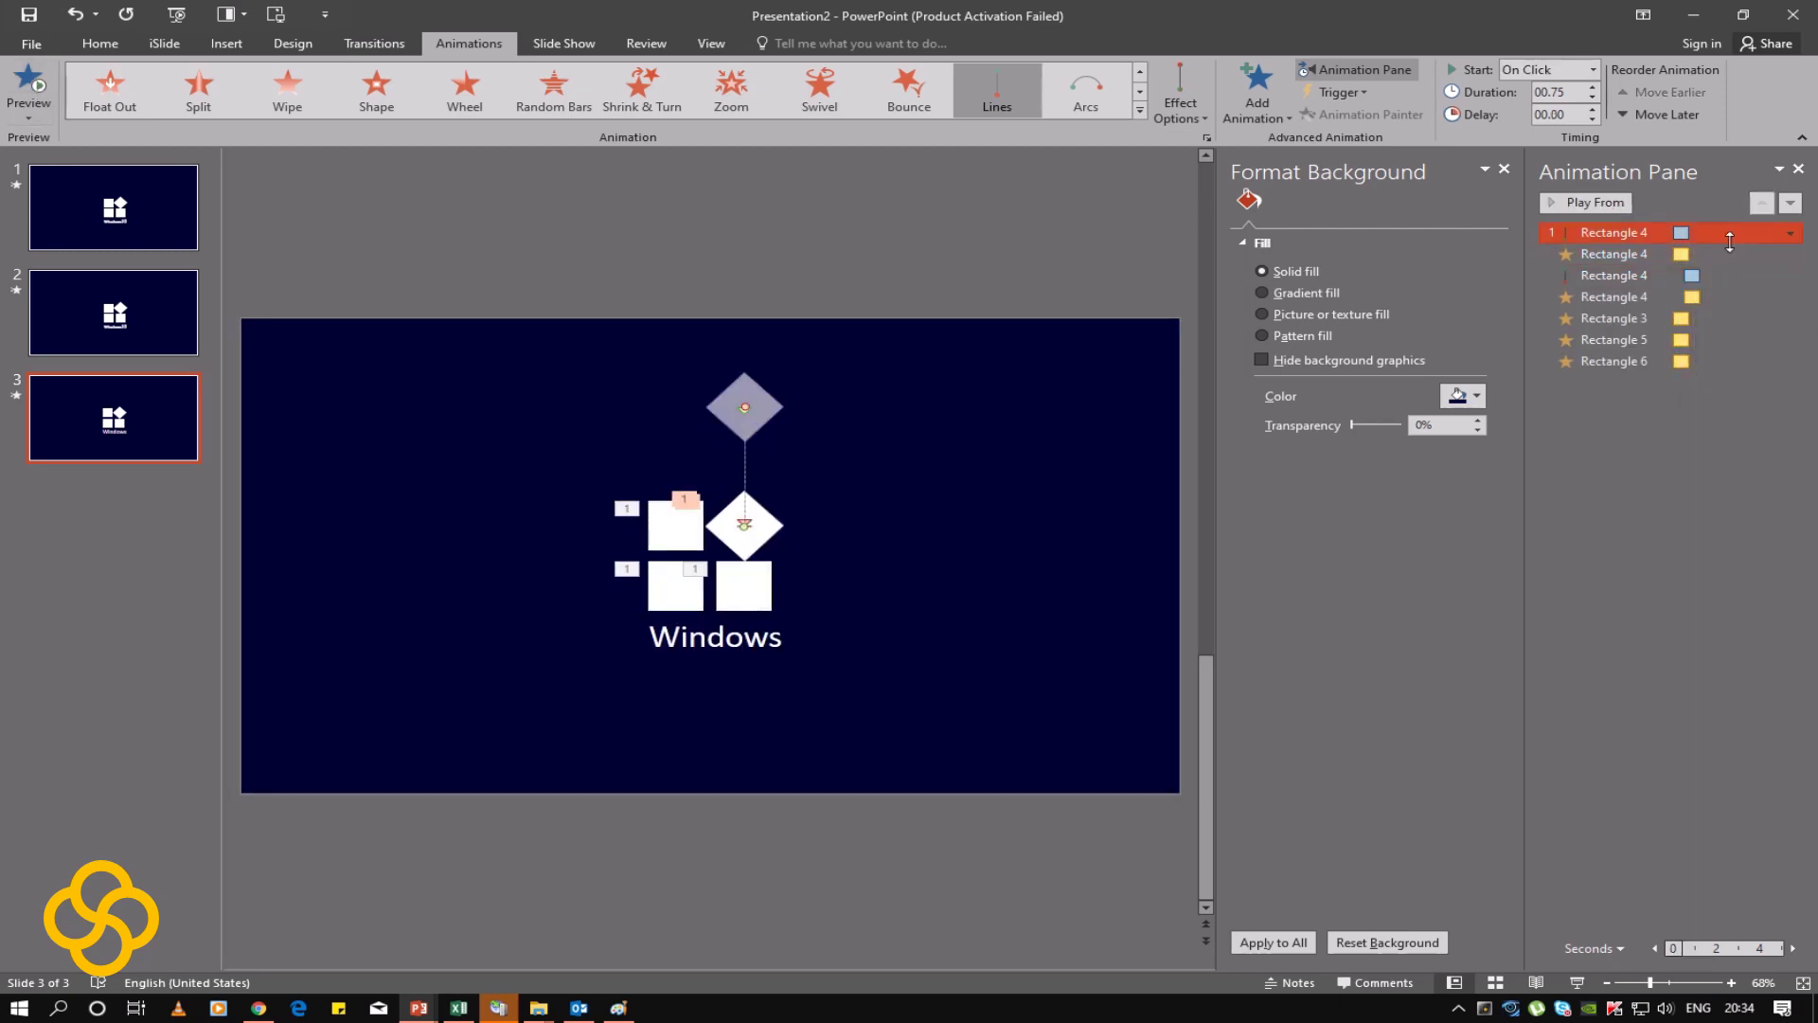
click(1790, 233)
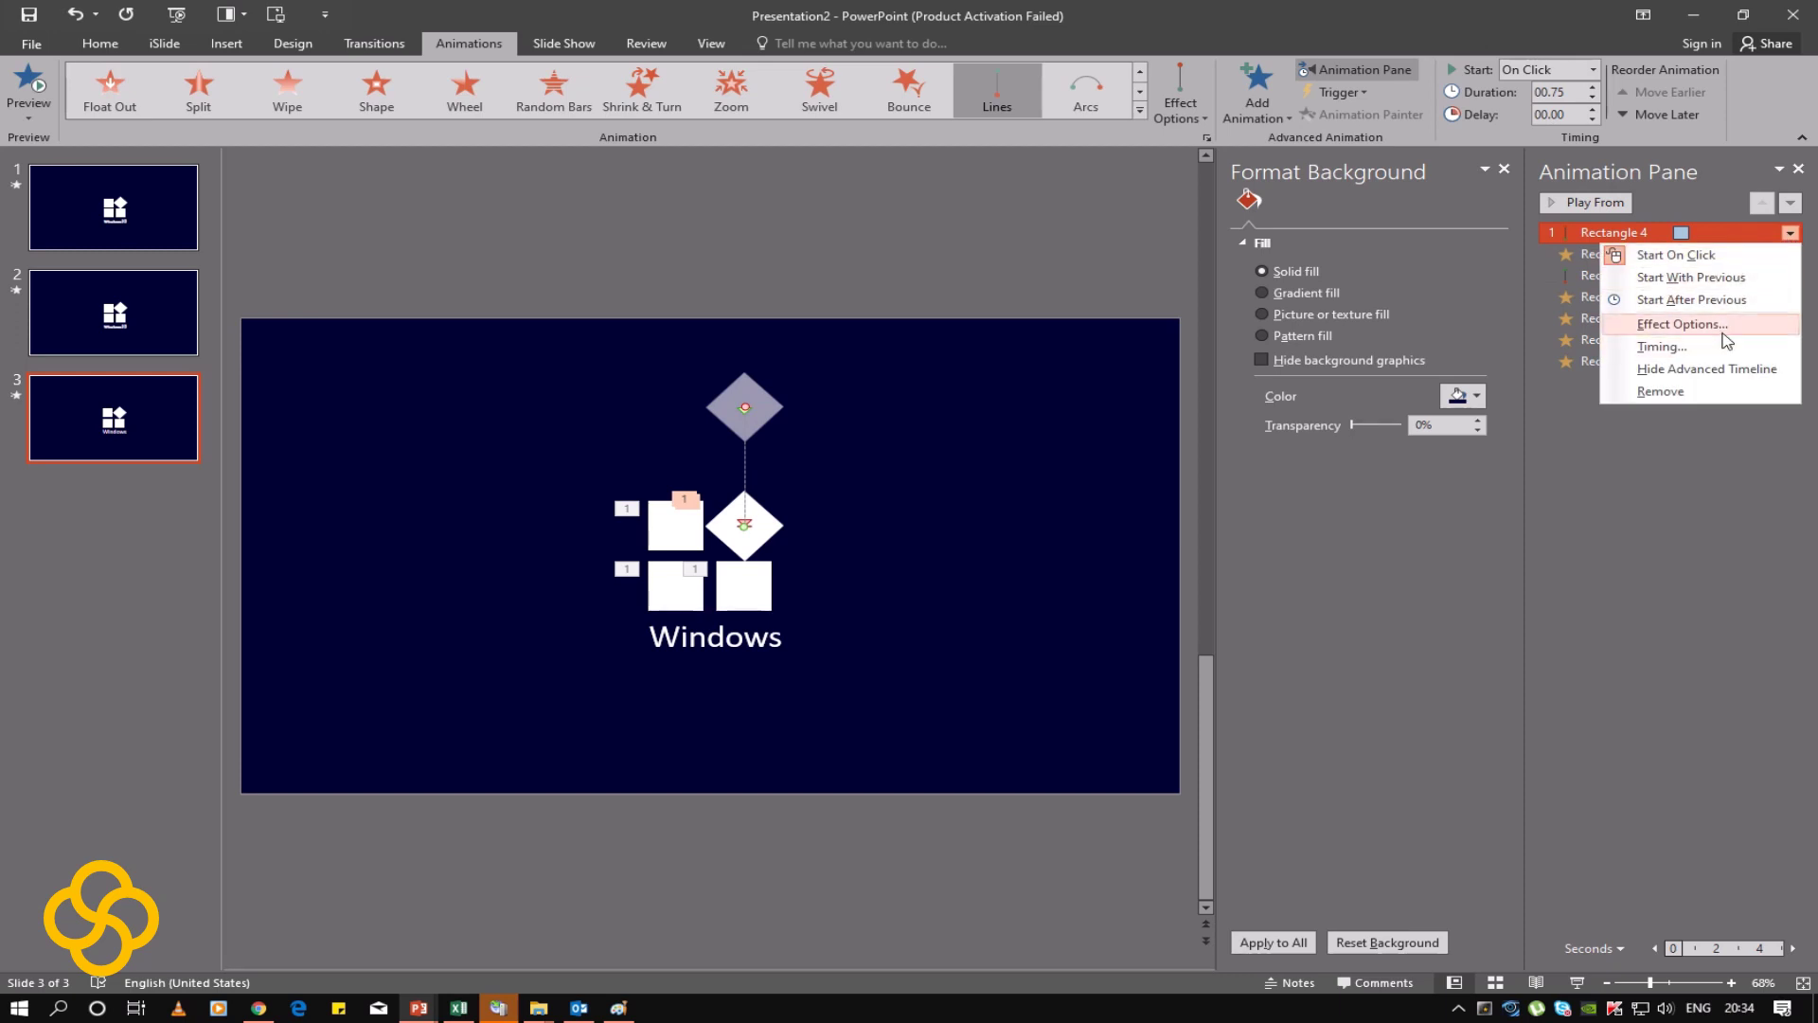
click(1684, 324)
drag(887, 425, 849, 425)
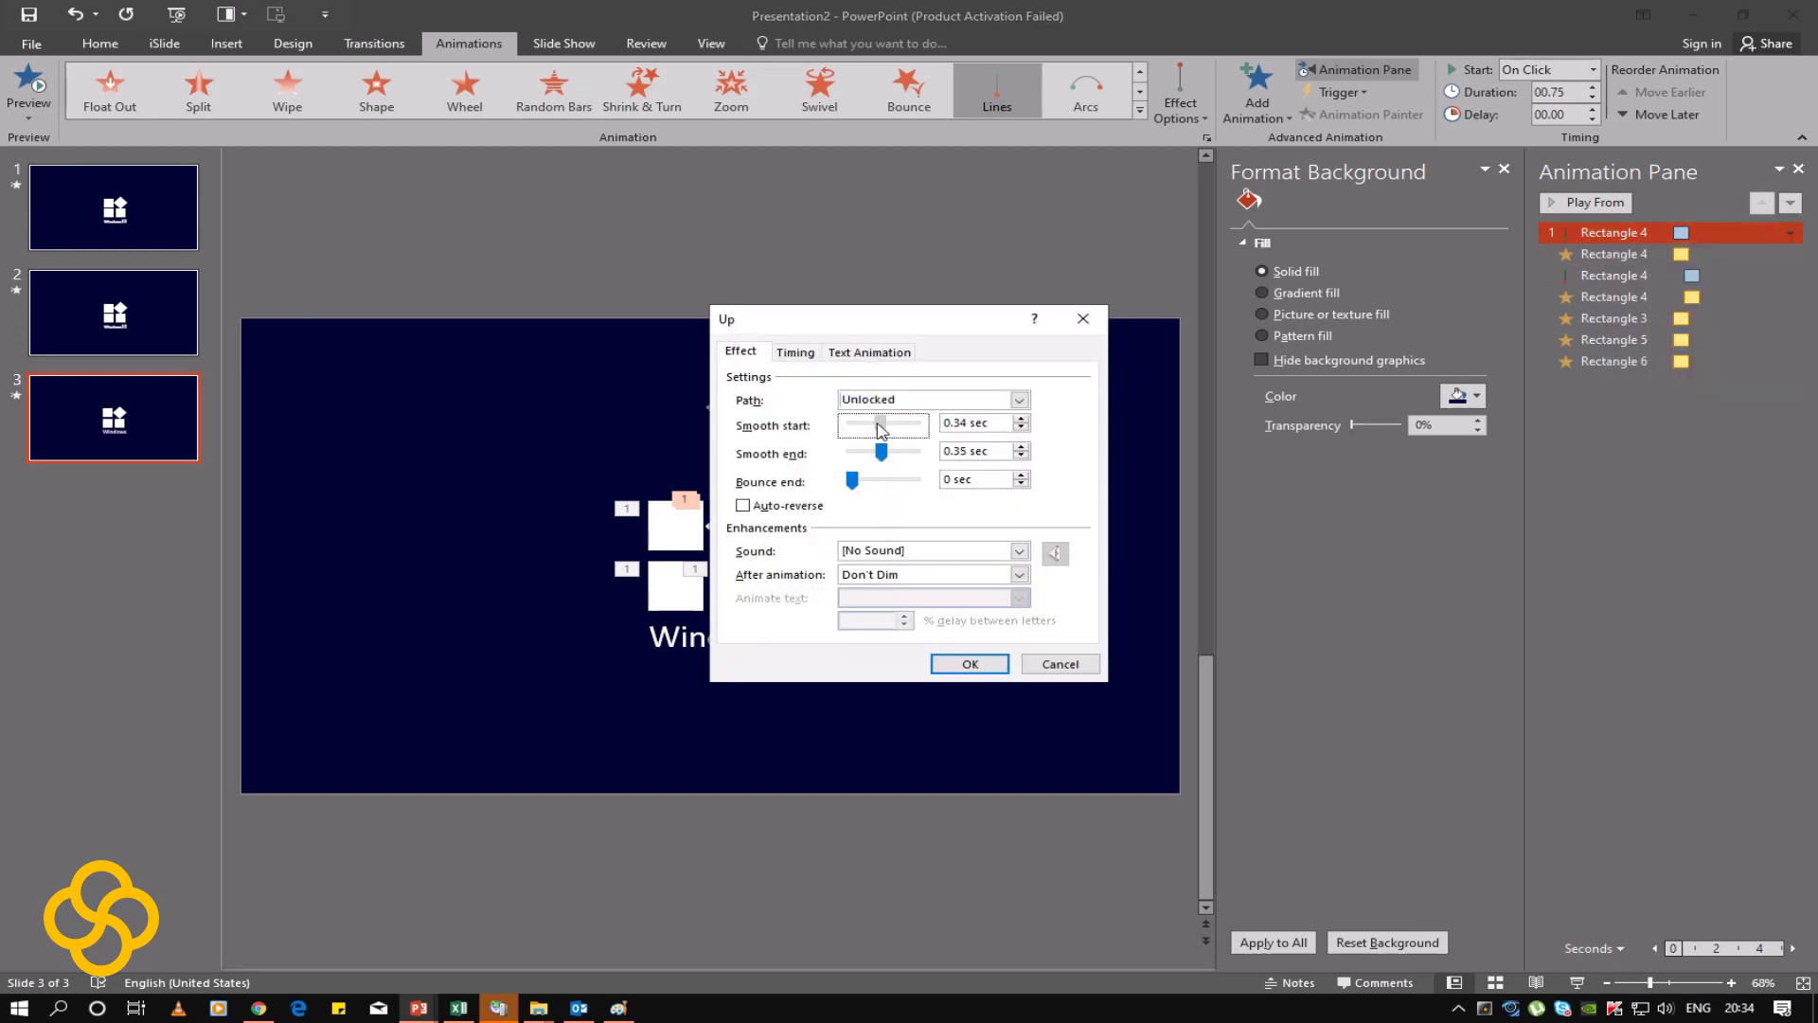
mouse_move(852, 430)
mouse_down()
mouse_move(878, 433)
mouse_move(851, 452)
mouse_up()
click(970, 667)
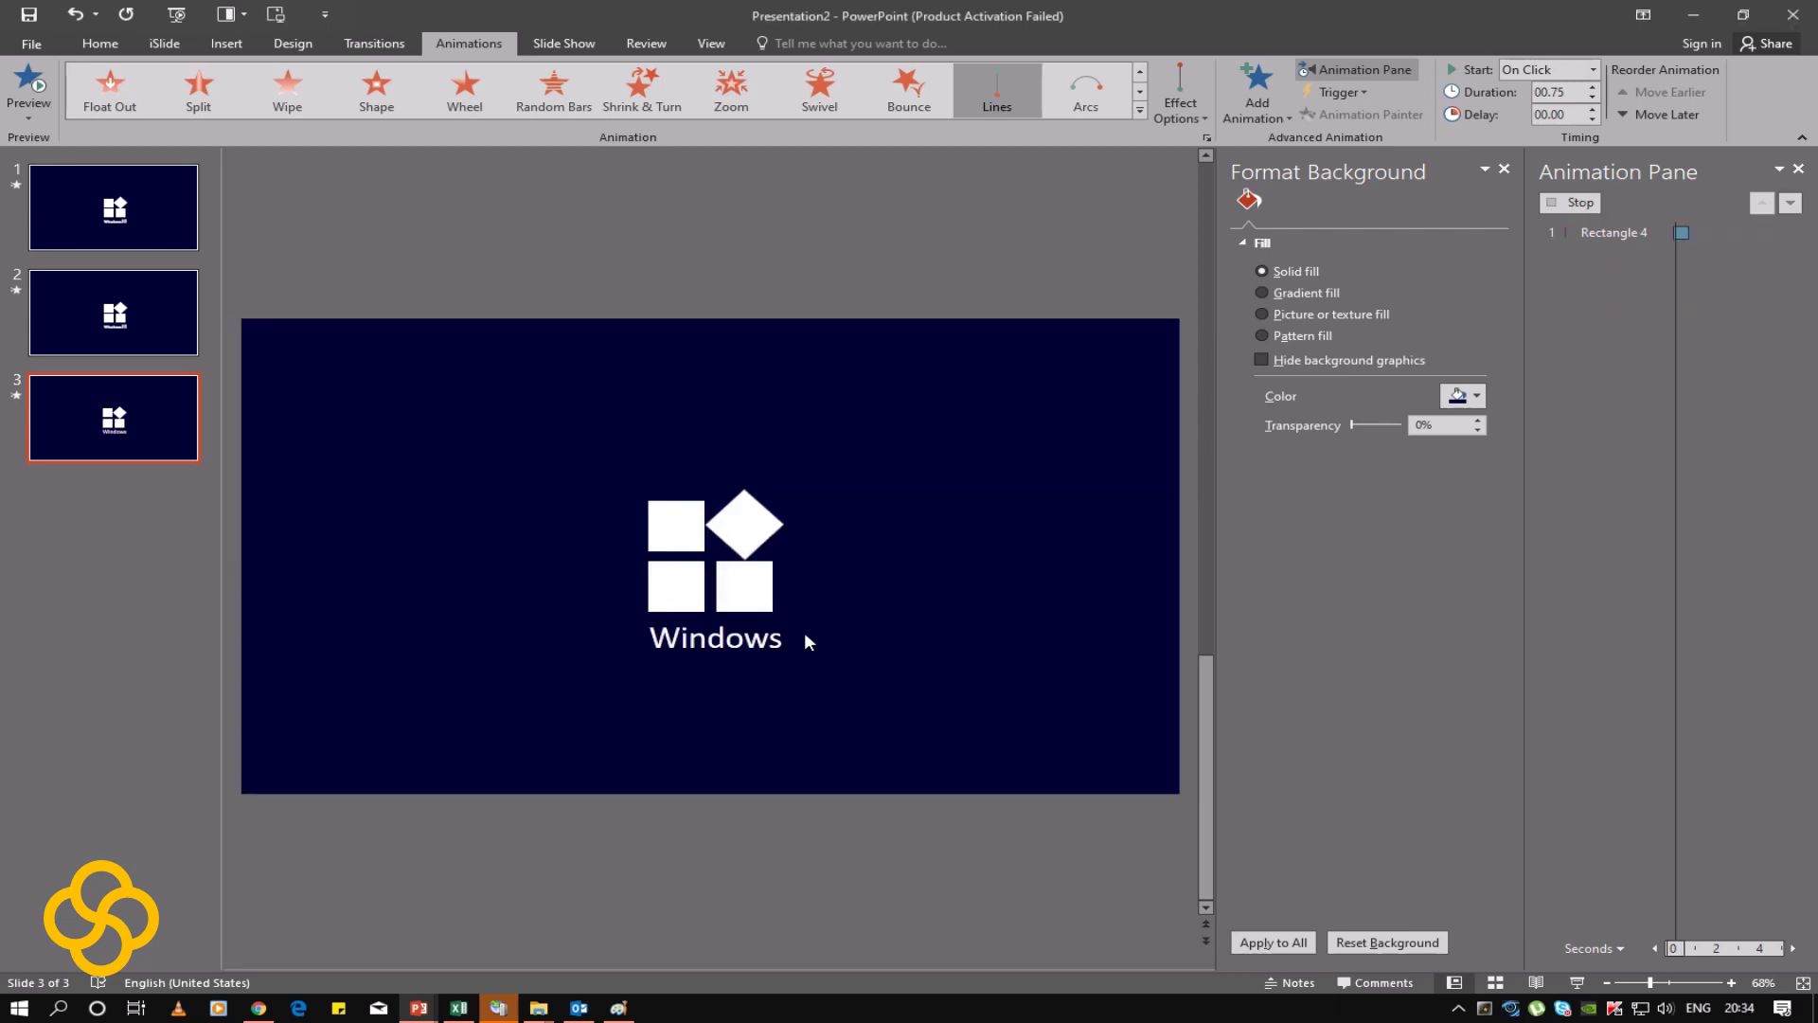
click(45, 88)
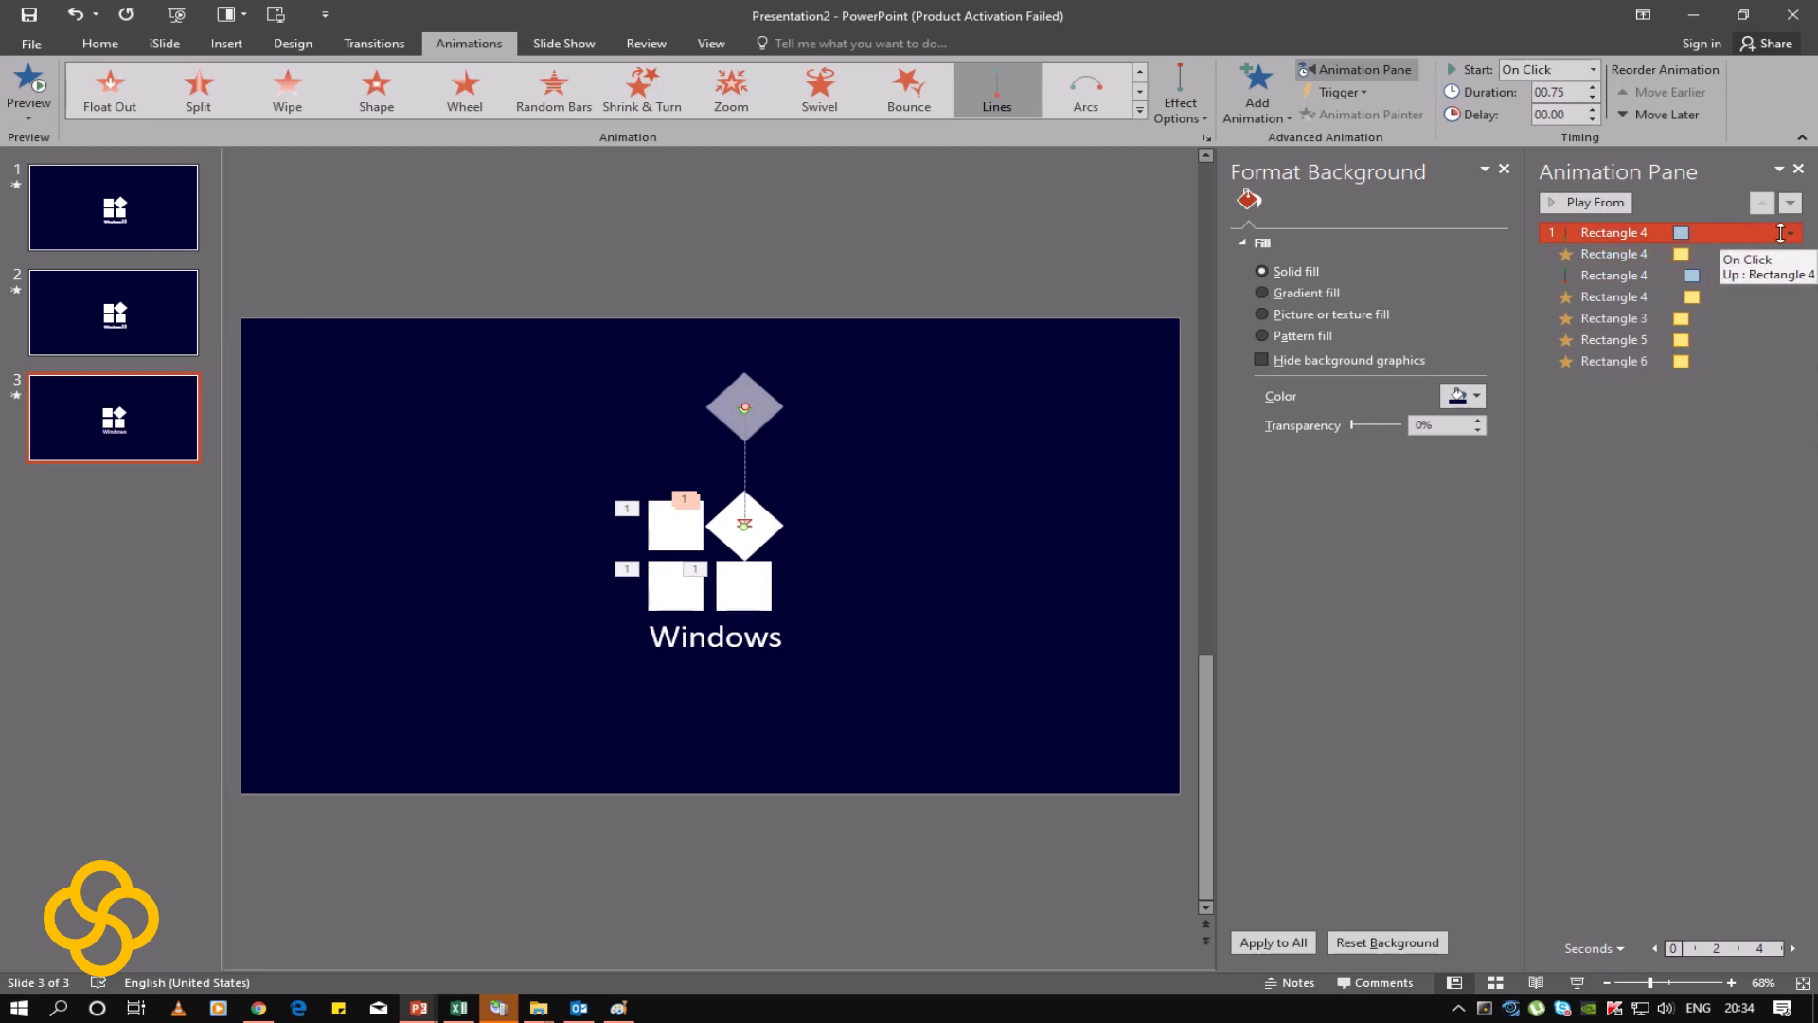
Step: Bring the Up motion path's smooth start down to 0 sec
click(1781, 233)
click(1695, 332)
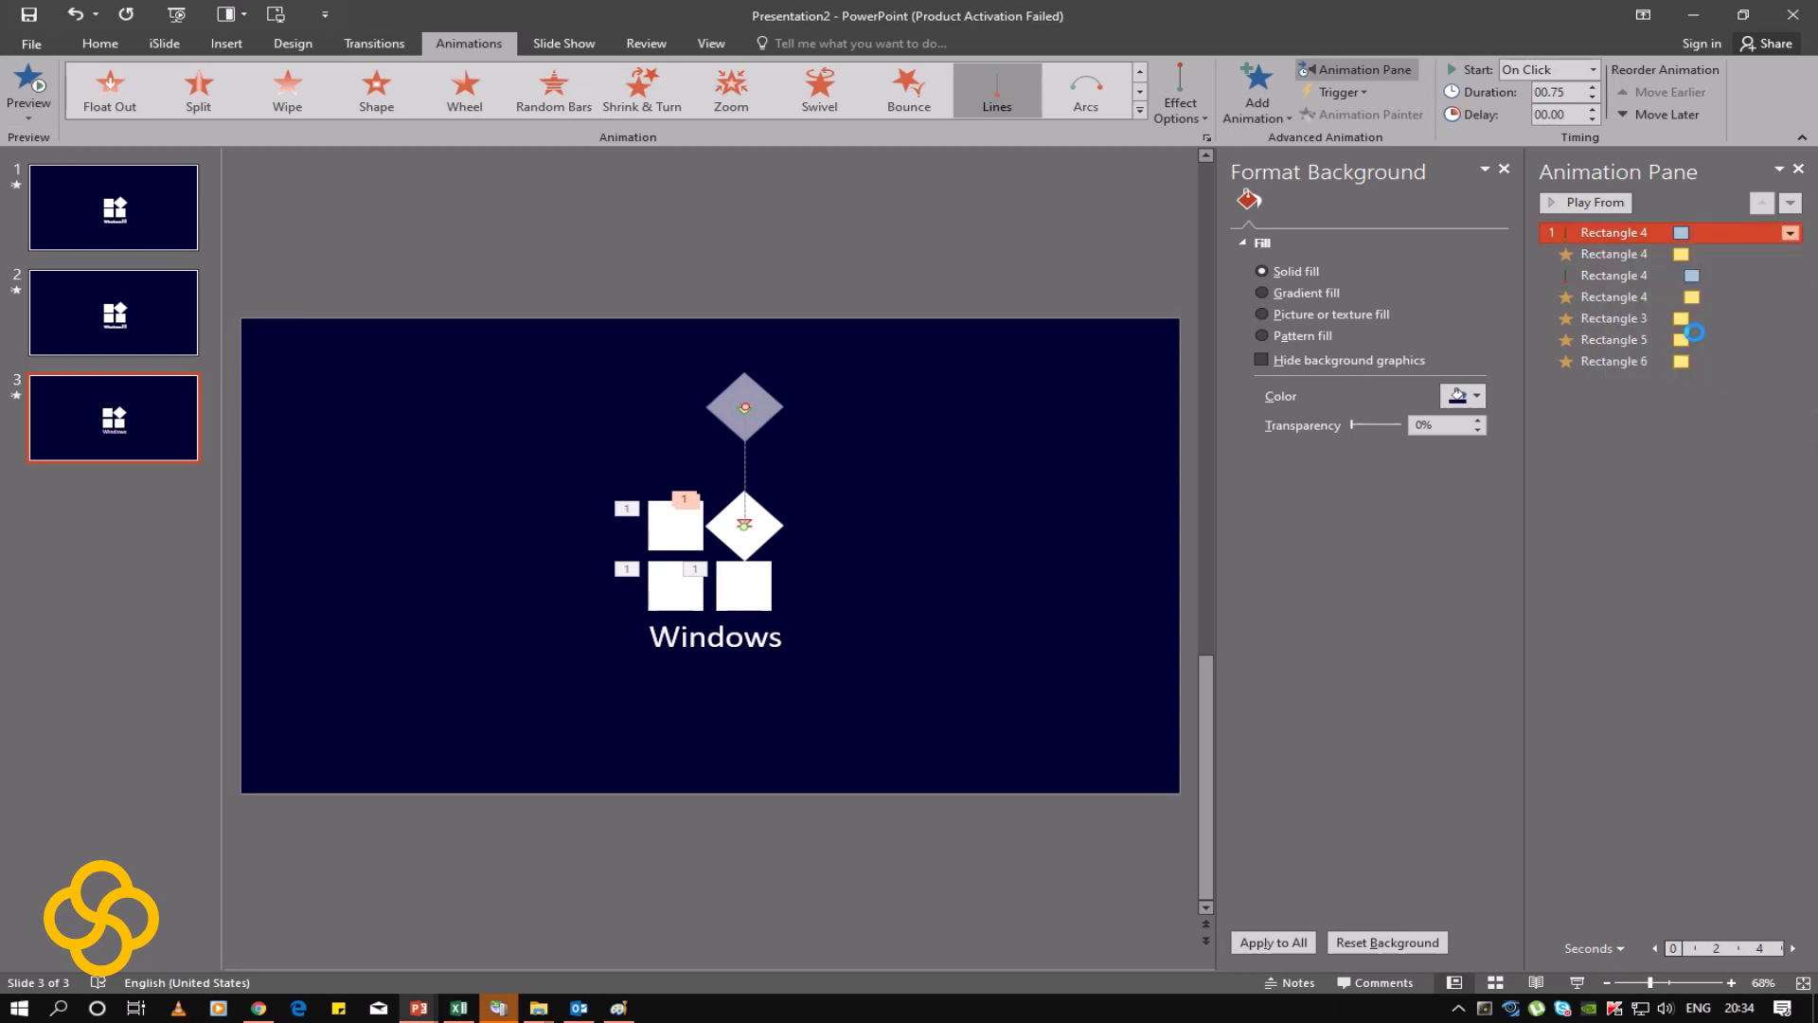
drag(887, 428, 821, 435)
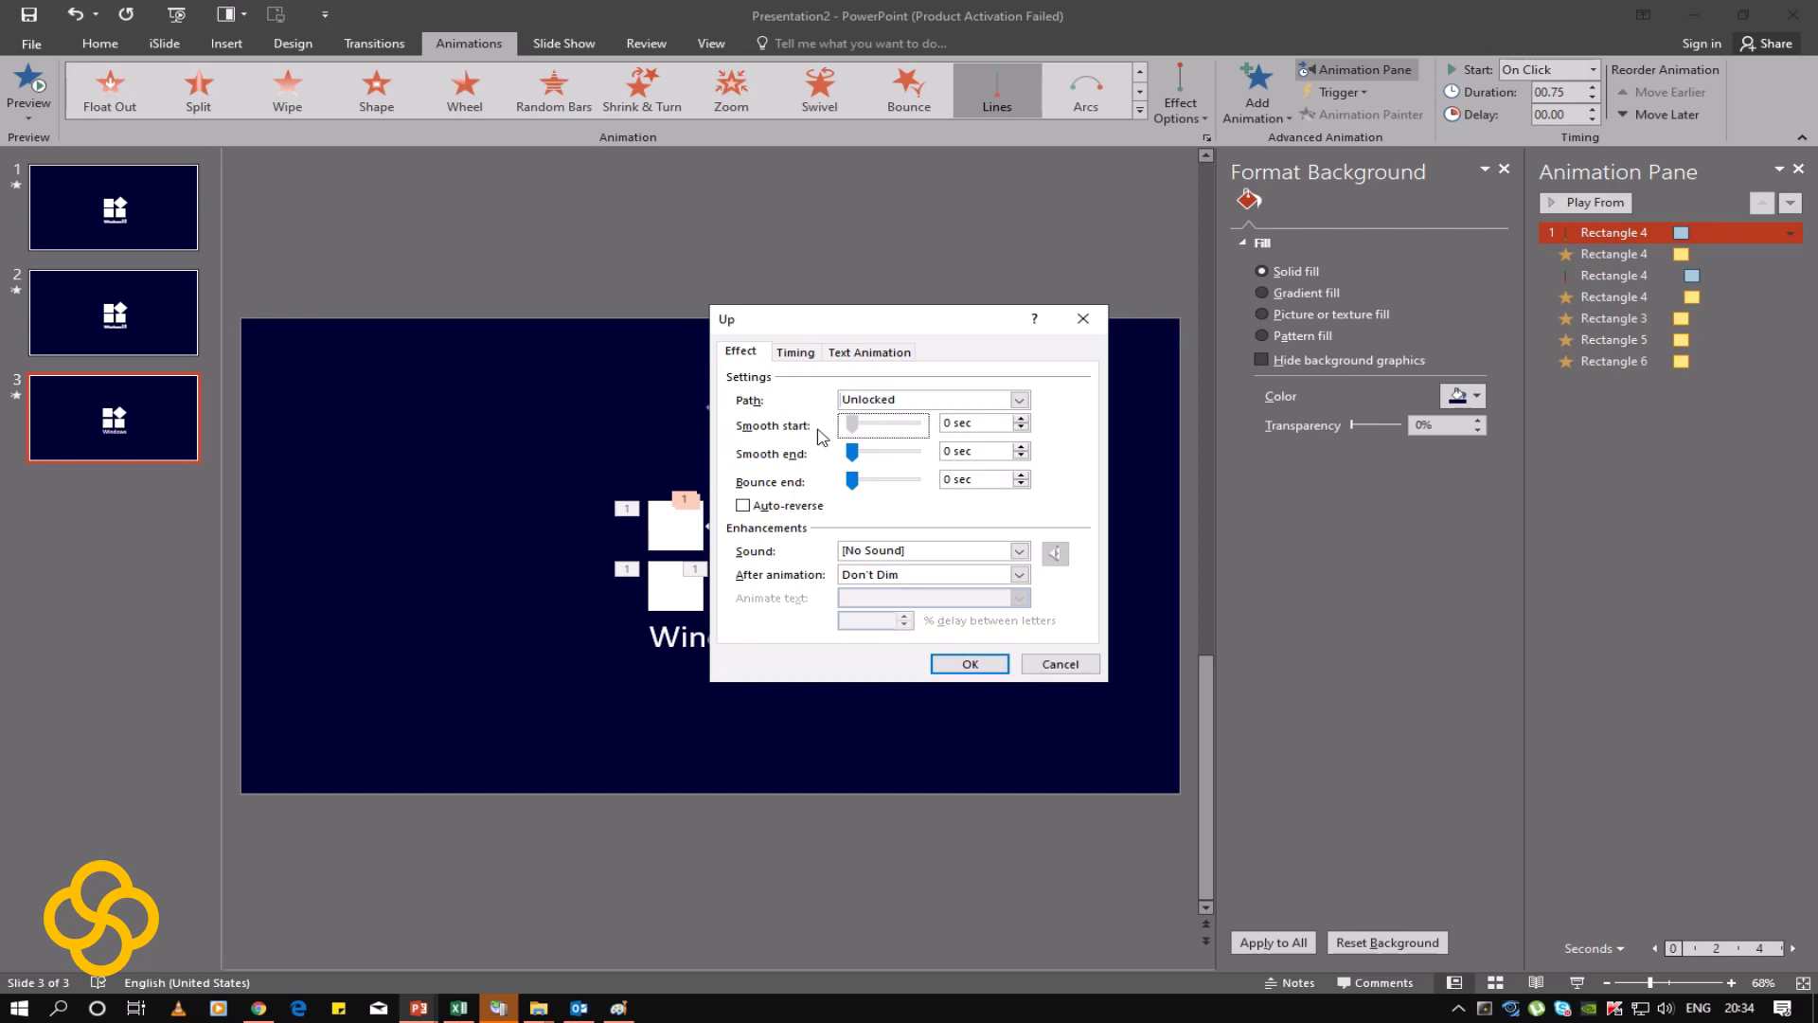
click(968, 664)
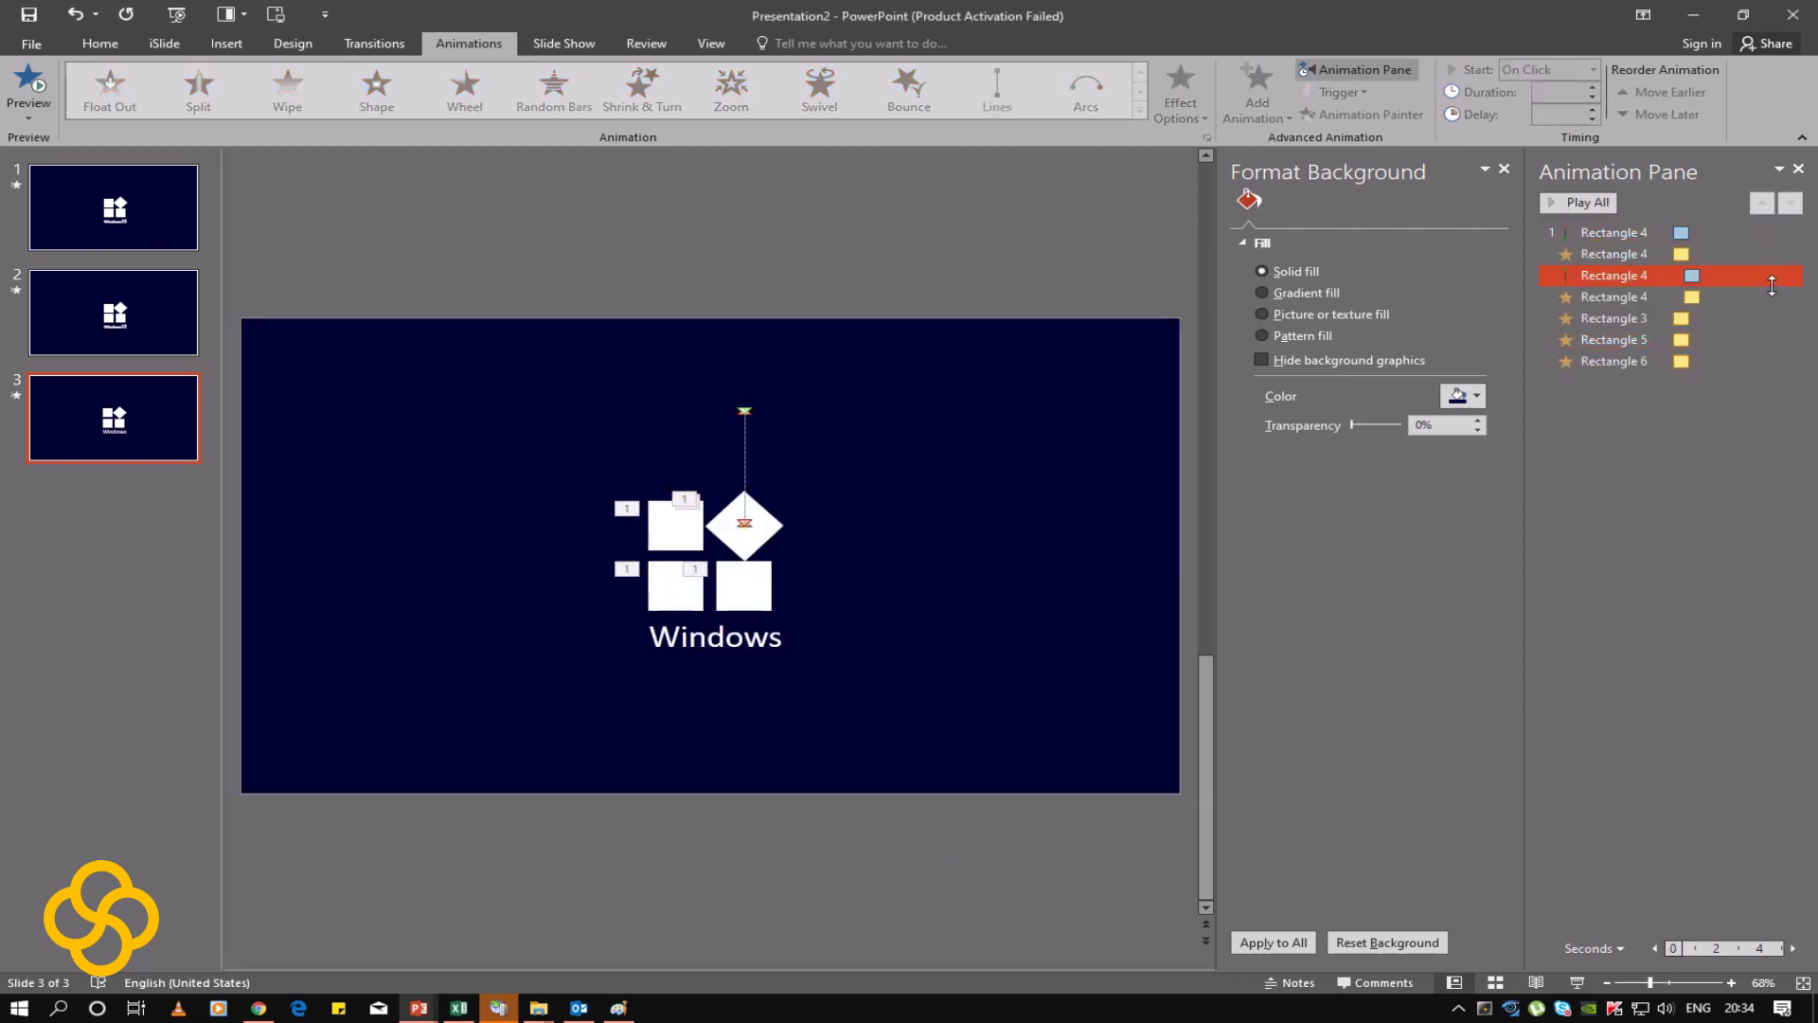
Step: Set the Down motion path's smooth end to 0 sec and preview the slide
click(1772, 286)
click(1790, 276)
click(1325, 407)
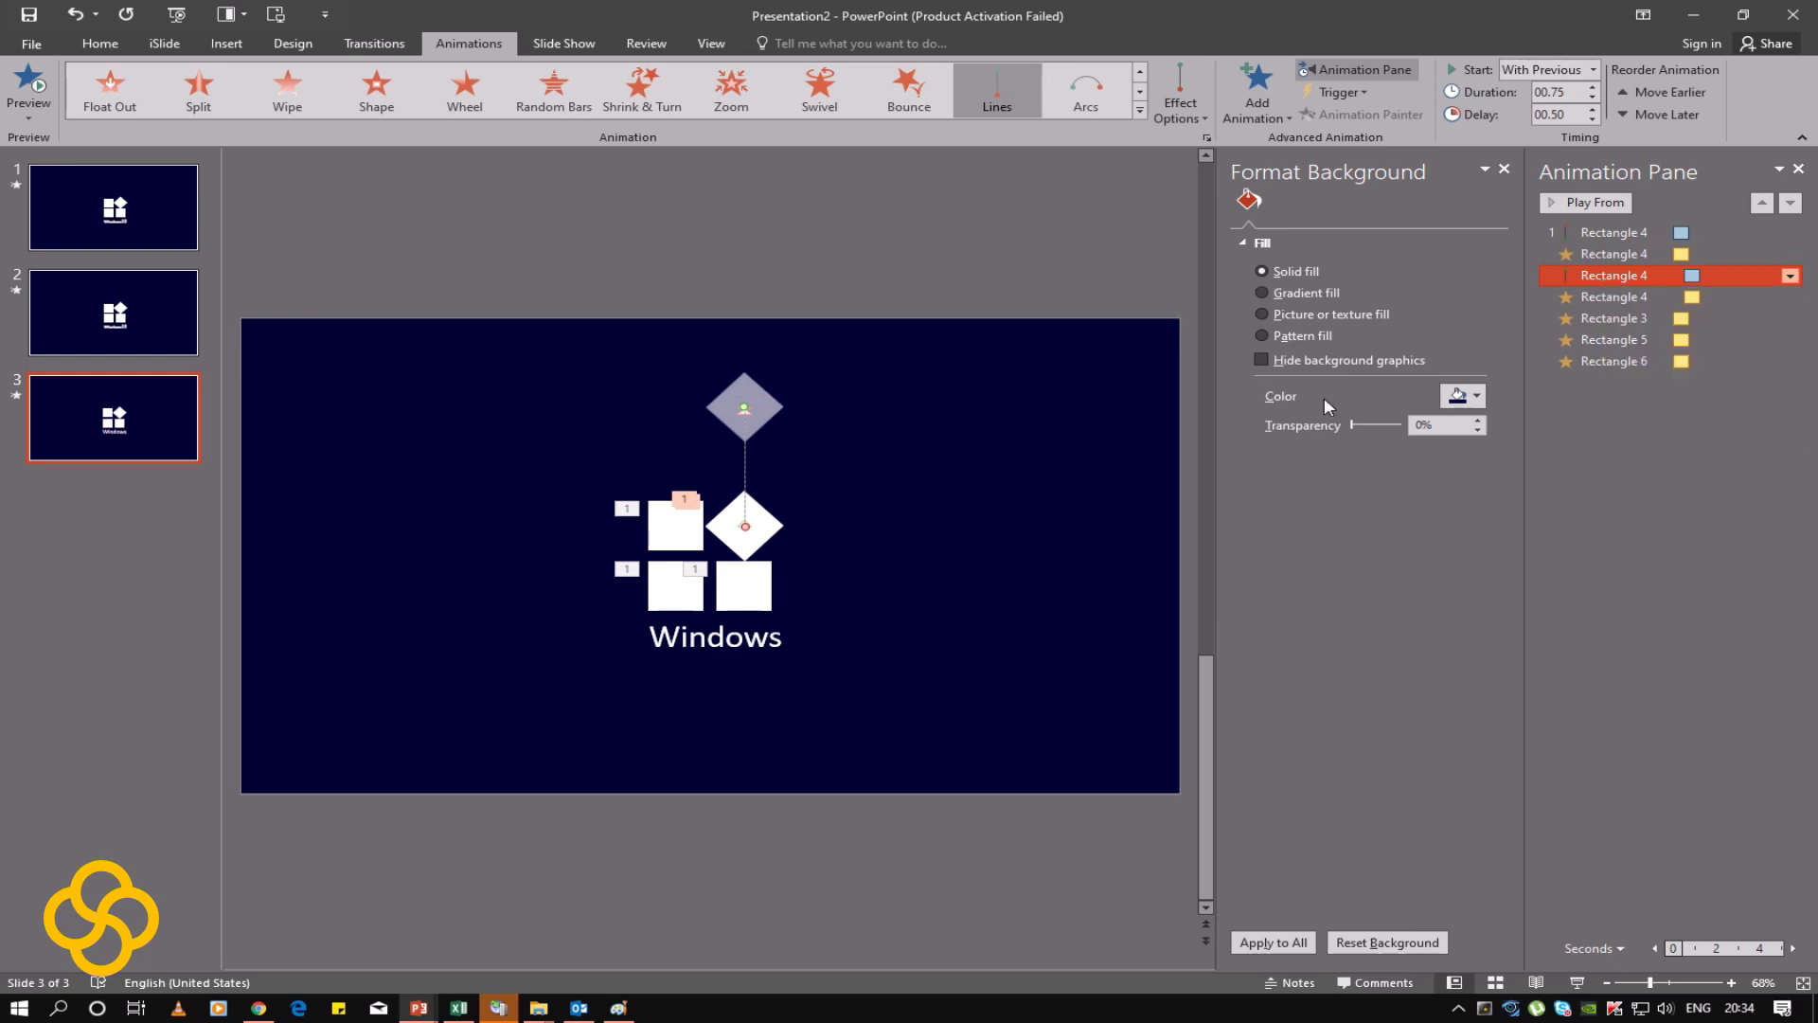
drag(884, 456, 811, 460)
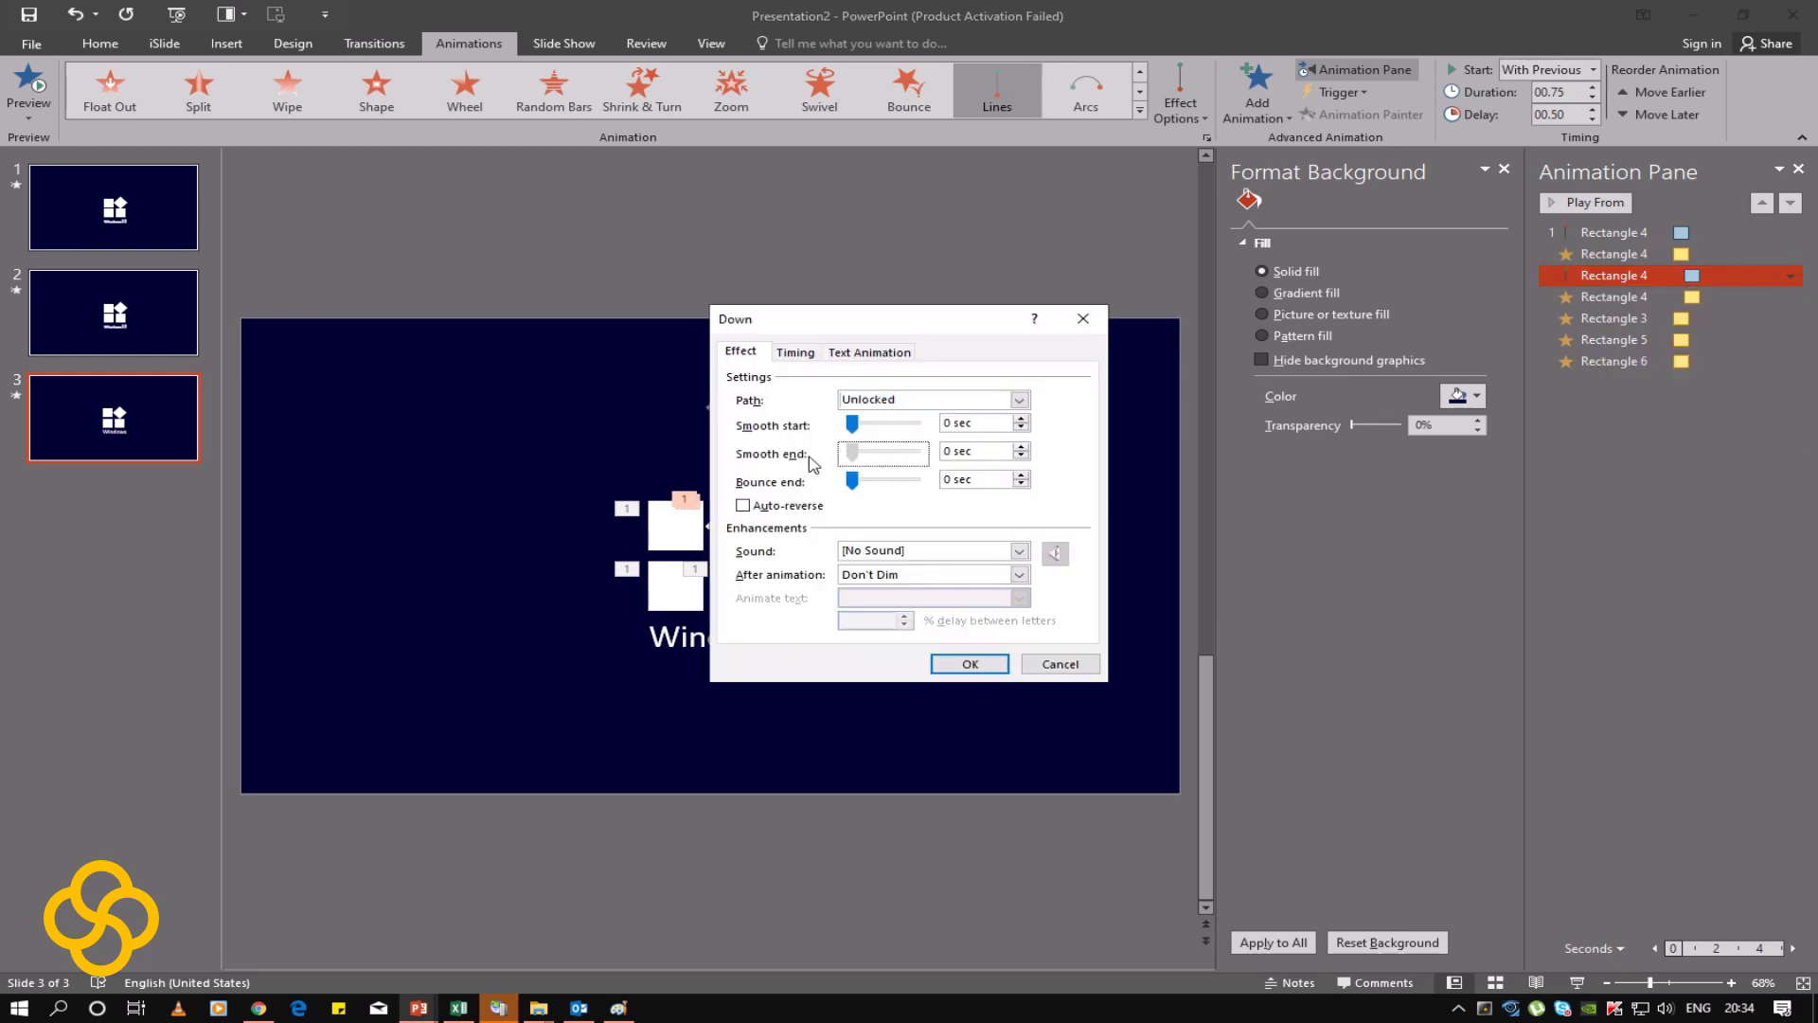
click(970, 664)
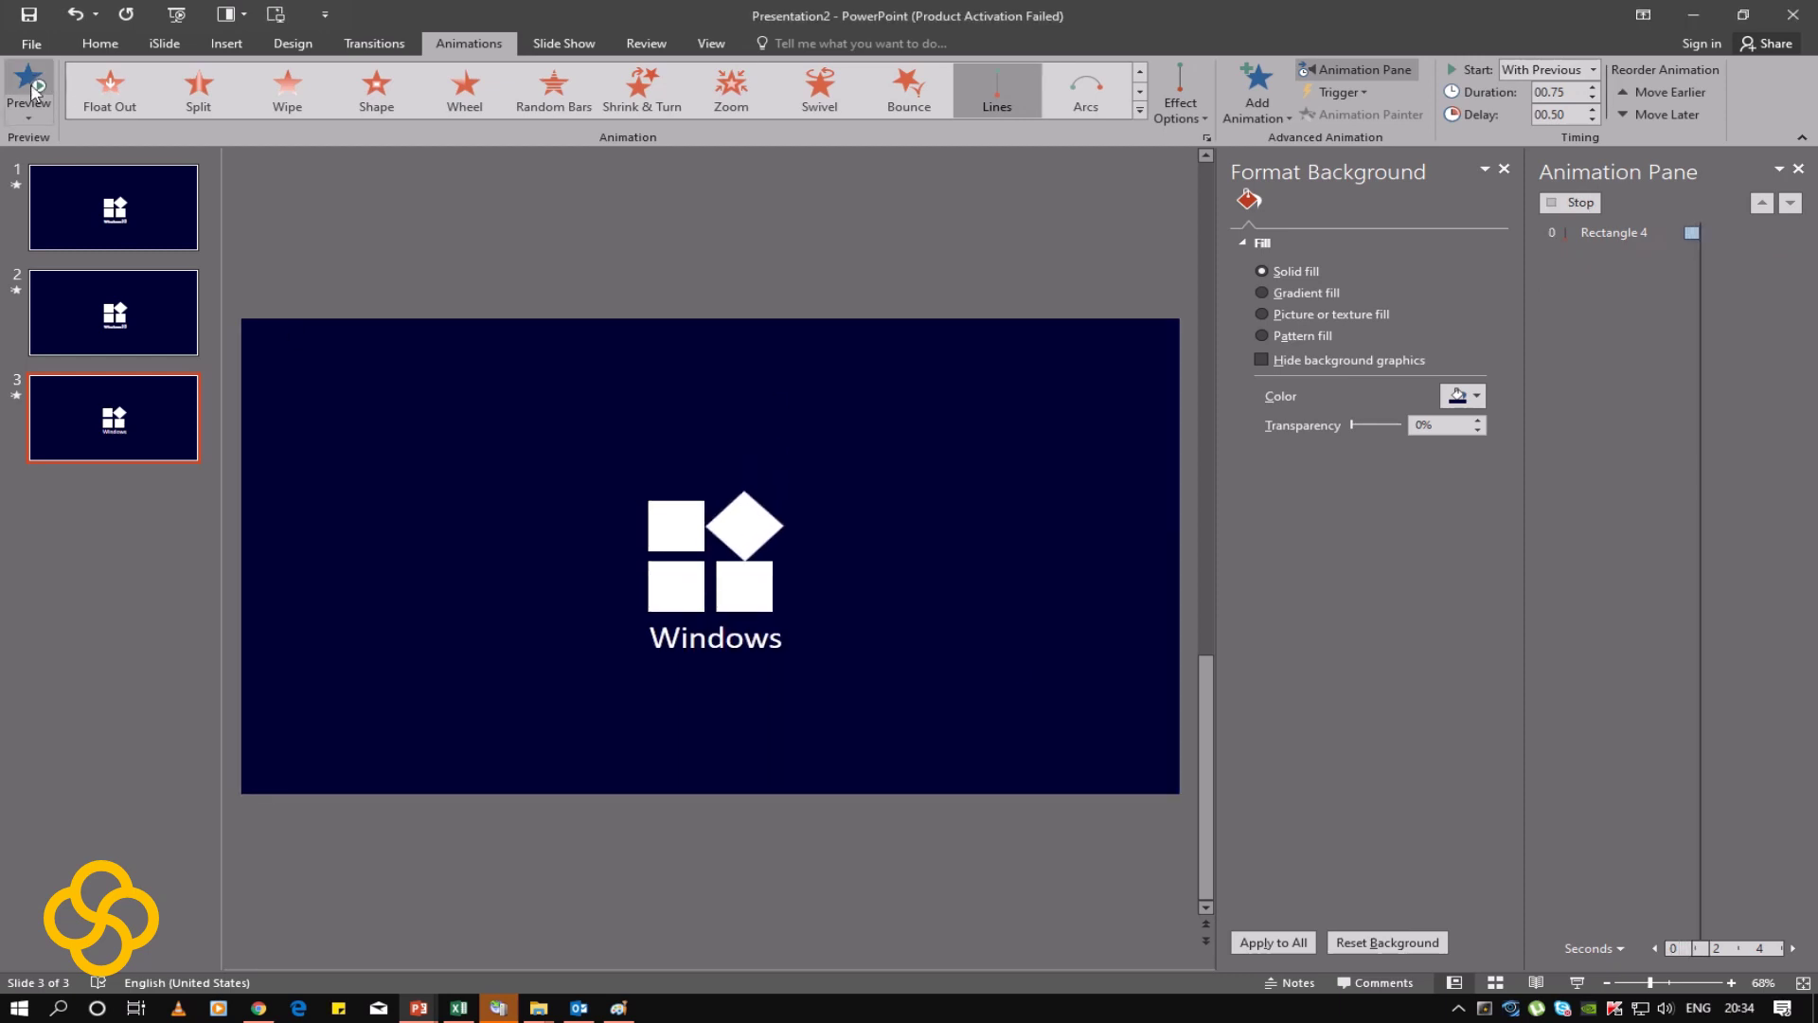
click(31, 90)
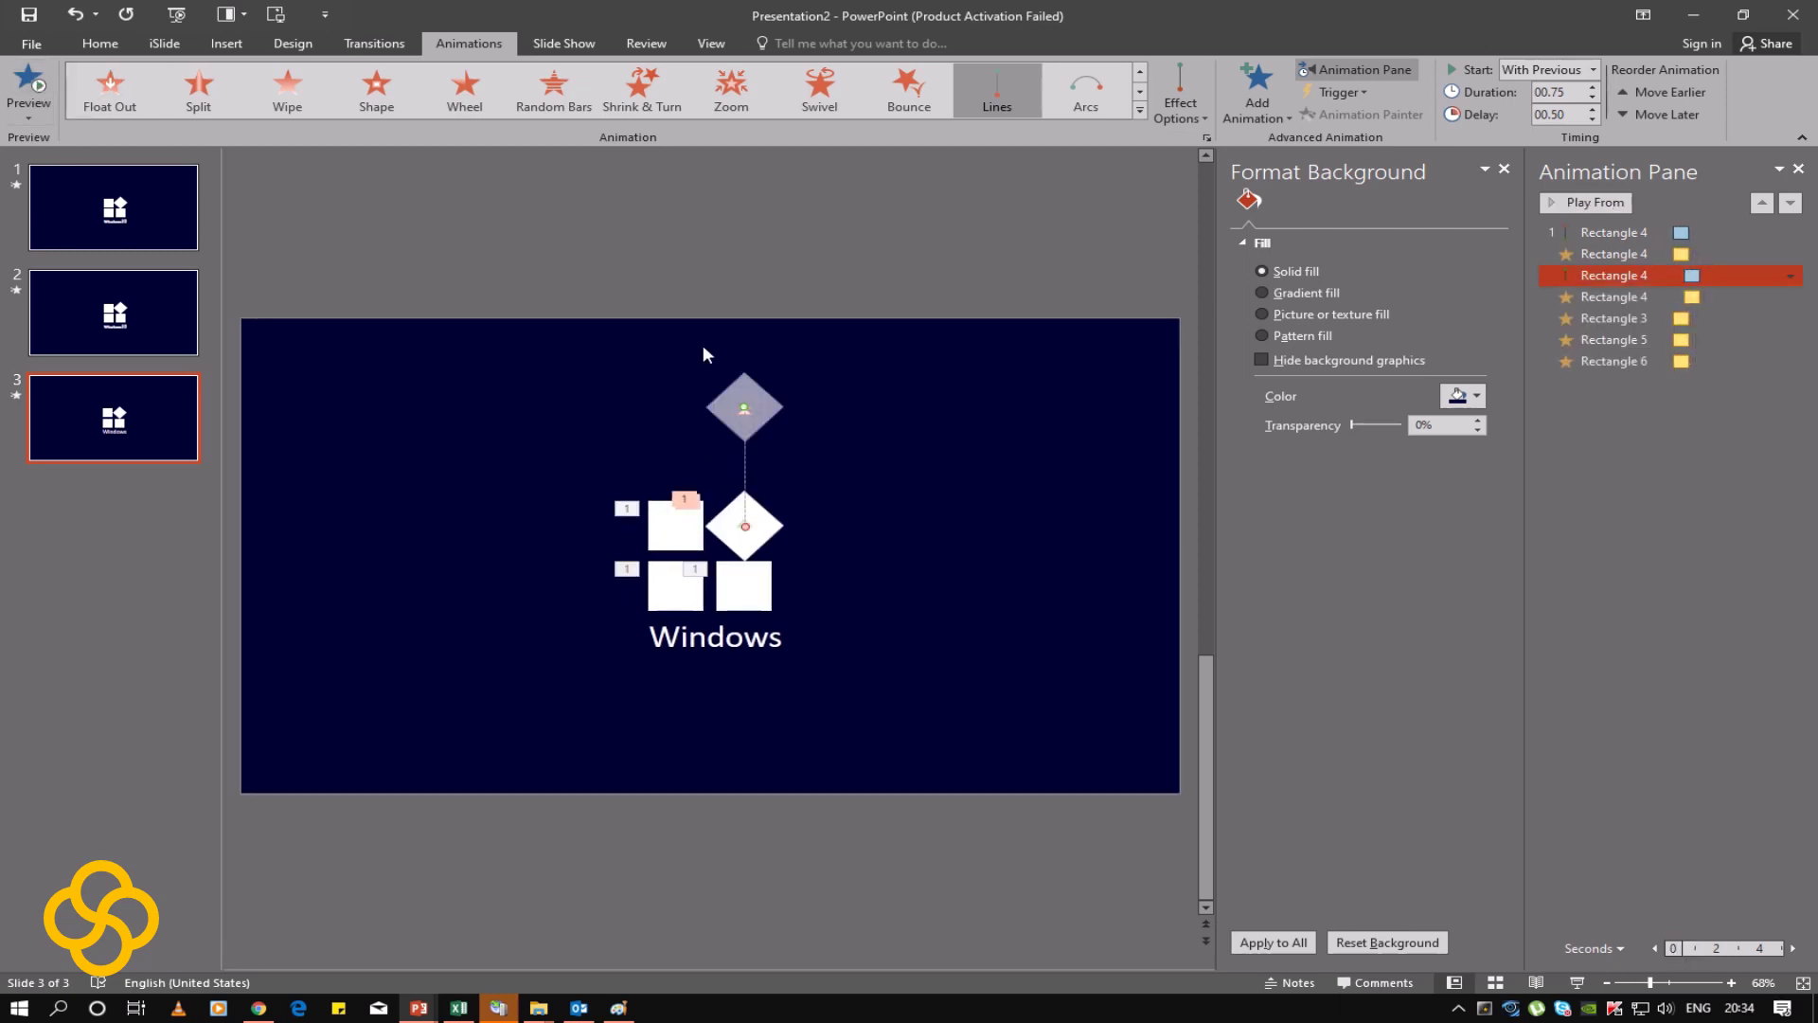
Step: Review both diamond Spin effects' settings, keeping their 180° clockwise spins unchanged
click(769, 523)
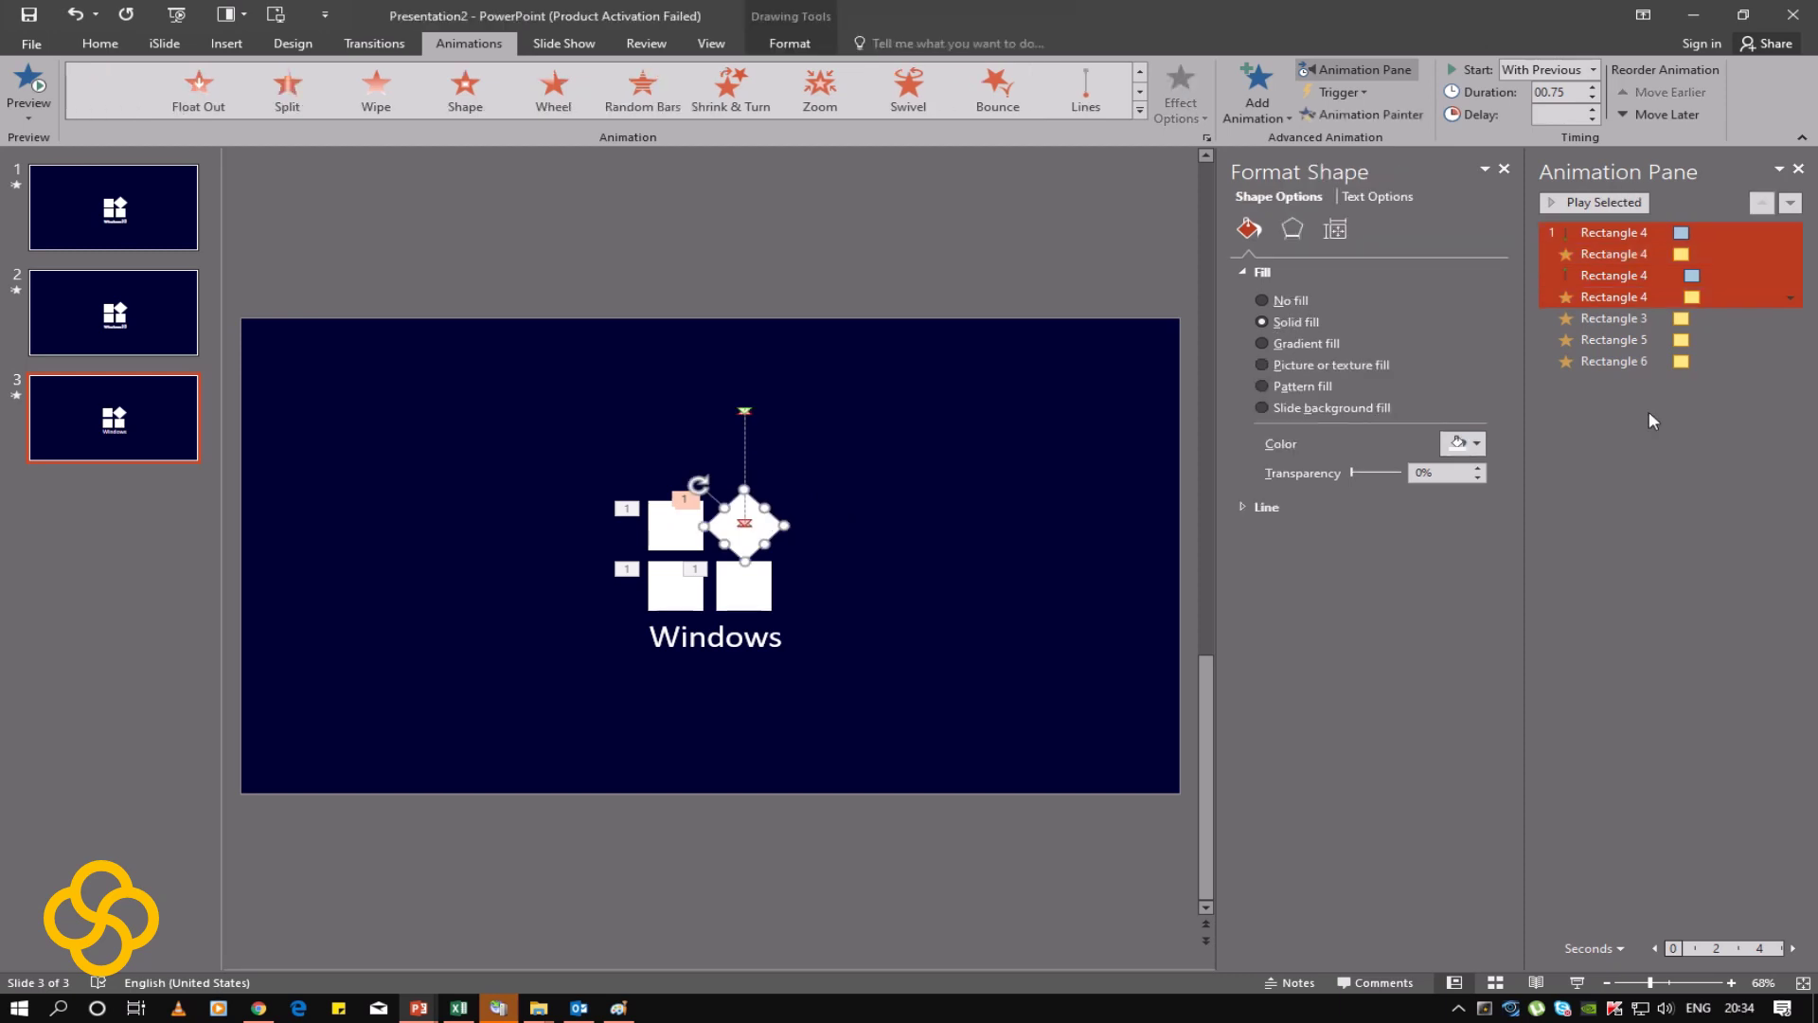
click(1748, 380)
click(1780, 256)
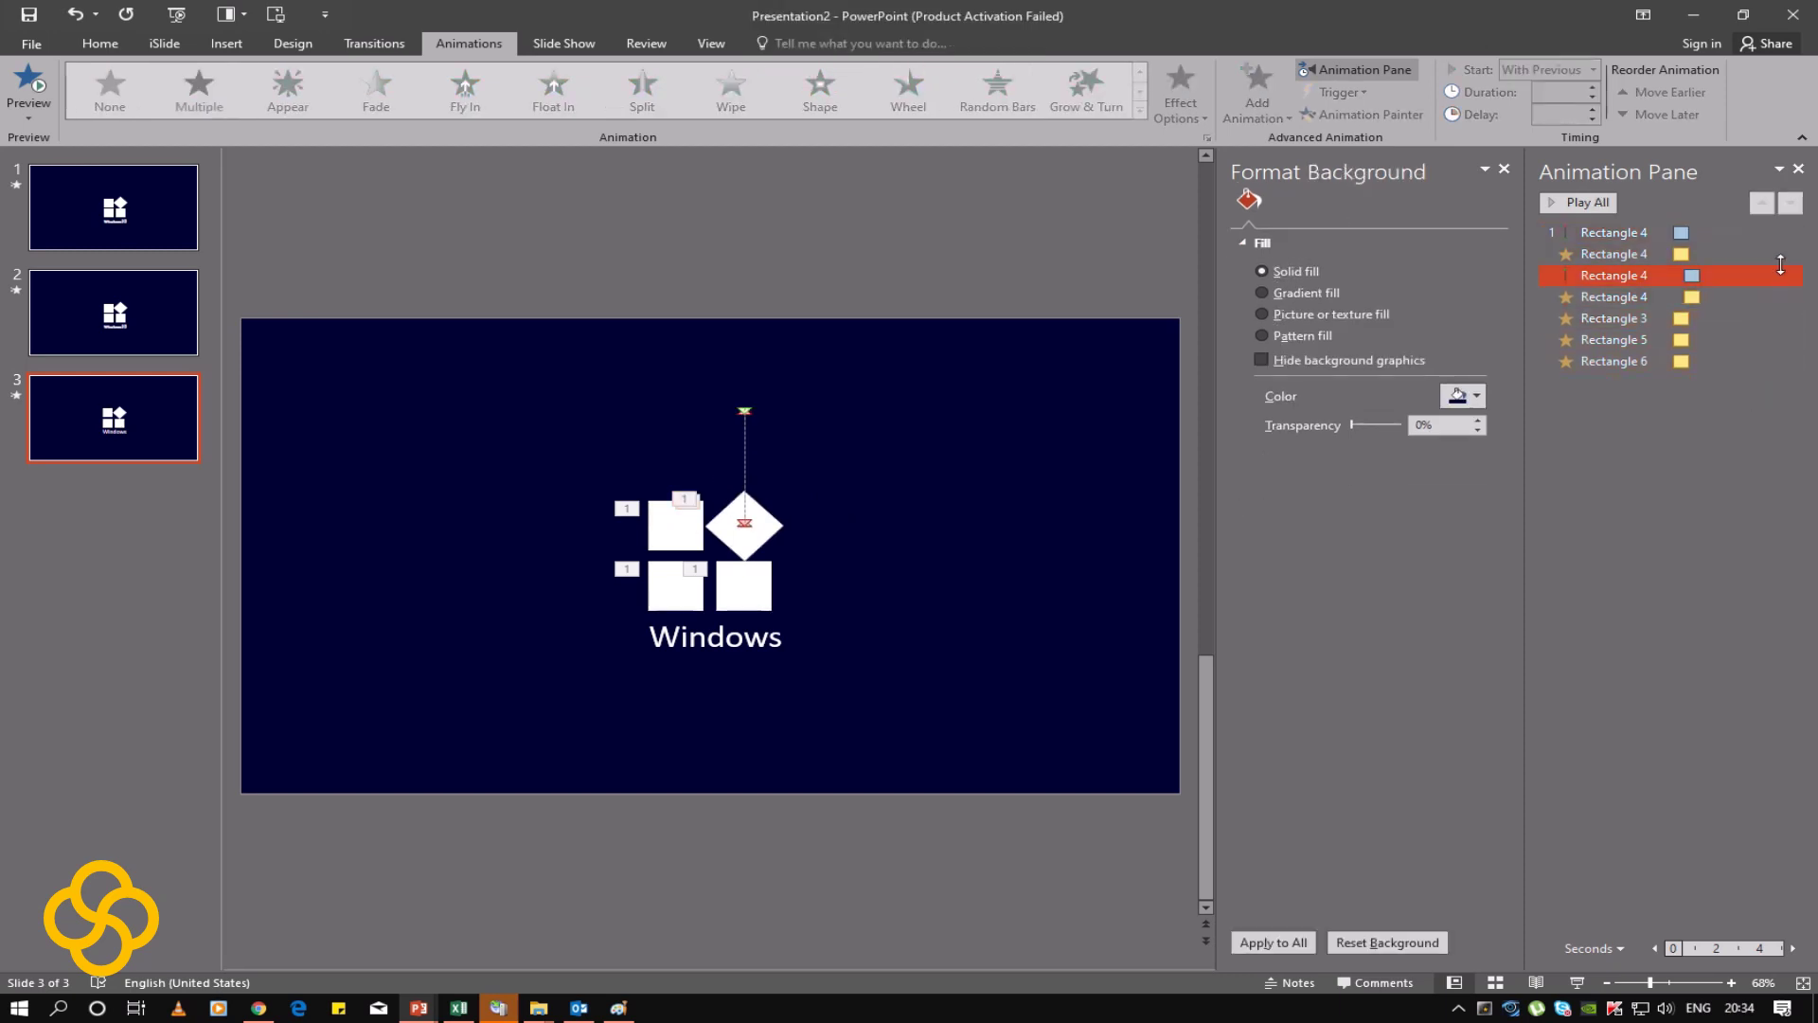
click(1791, 255)
click(1743, 364)
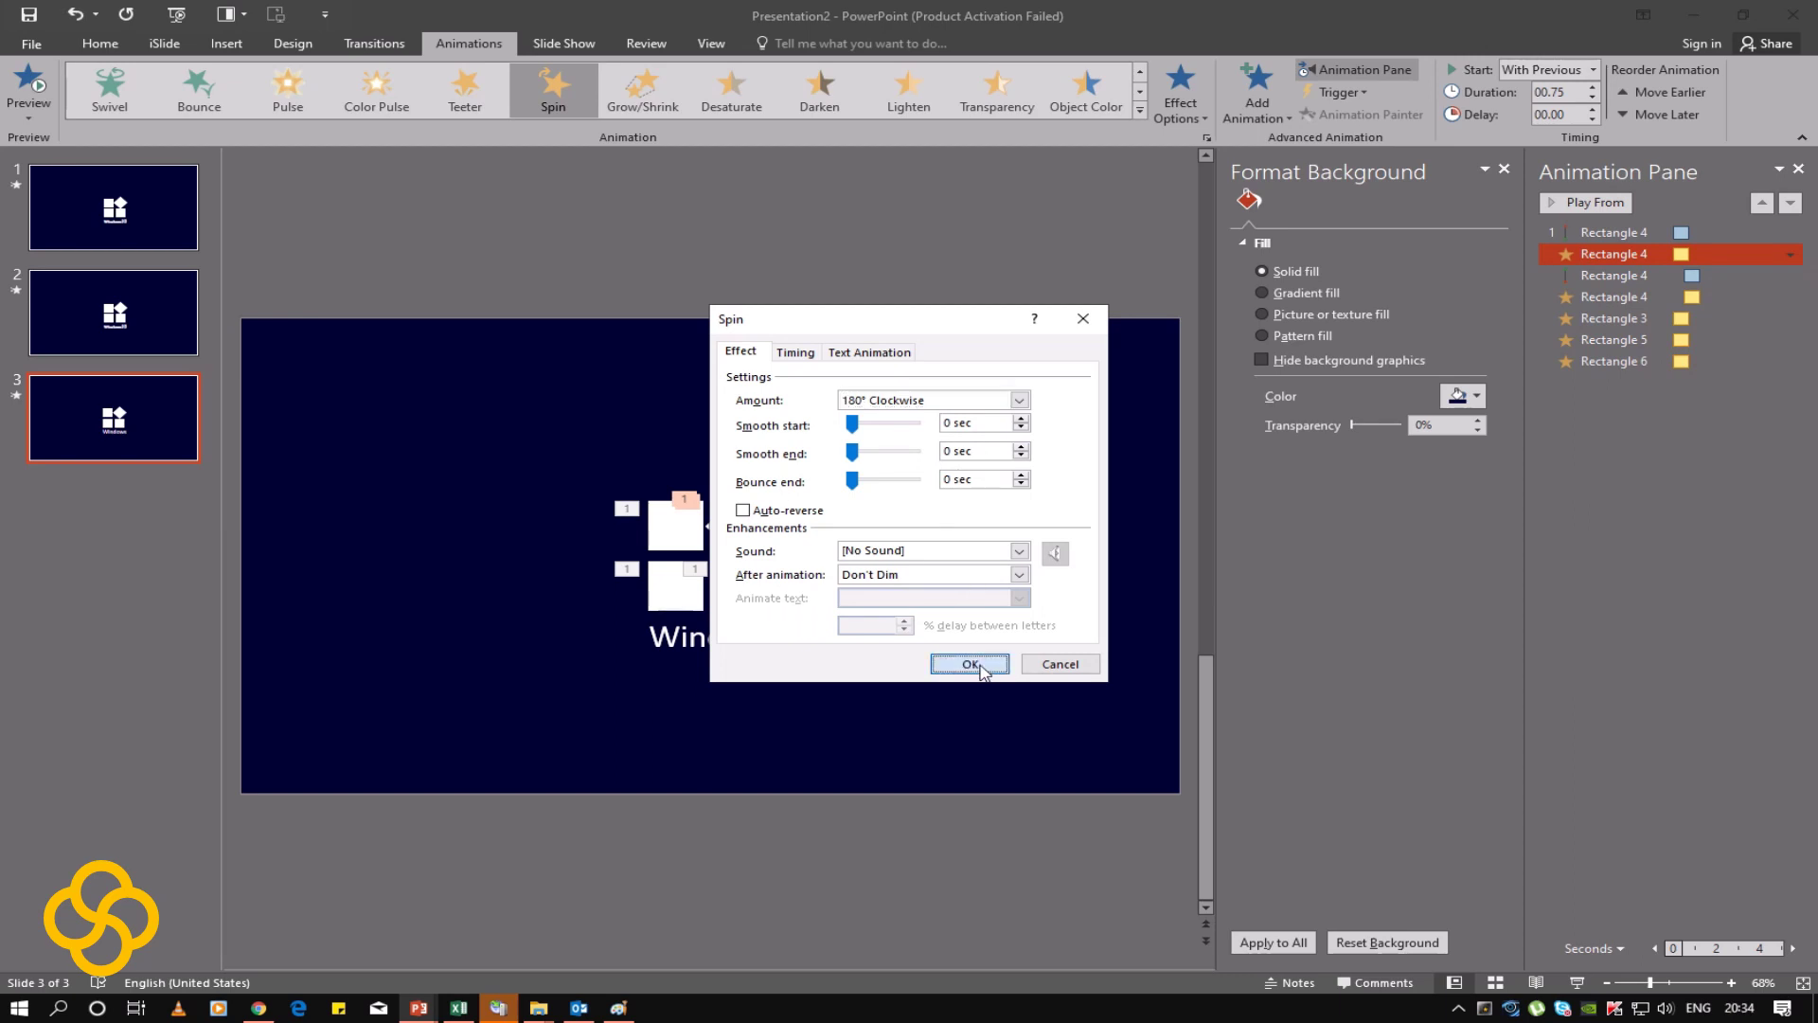
click(989, 666)
click(1776, 297)
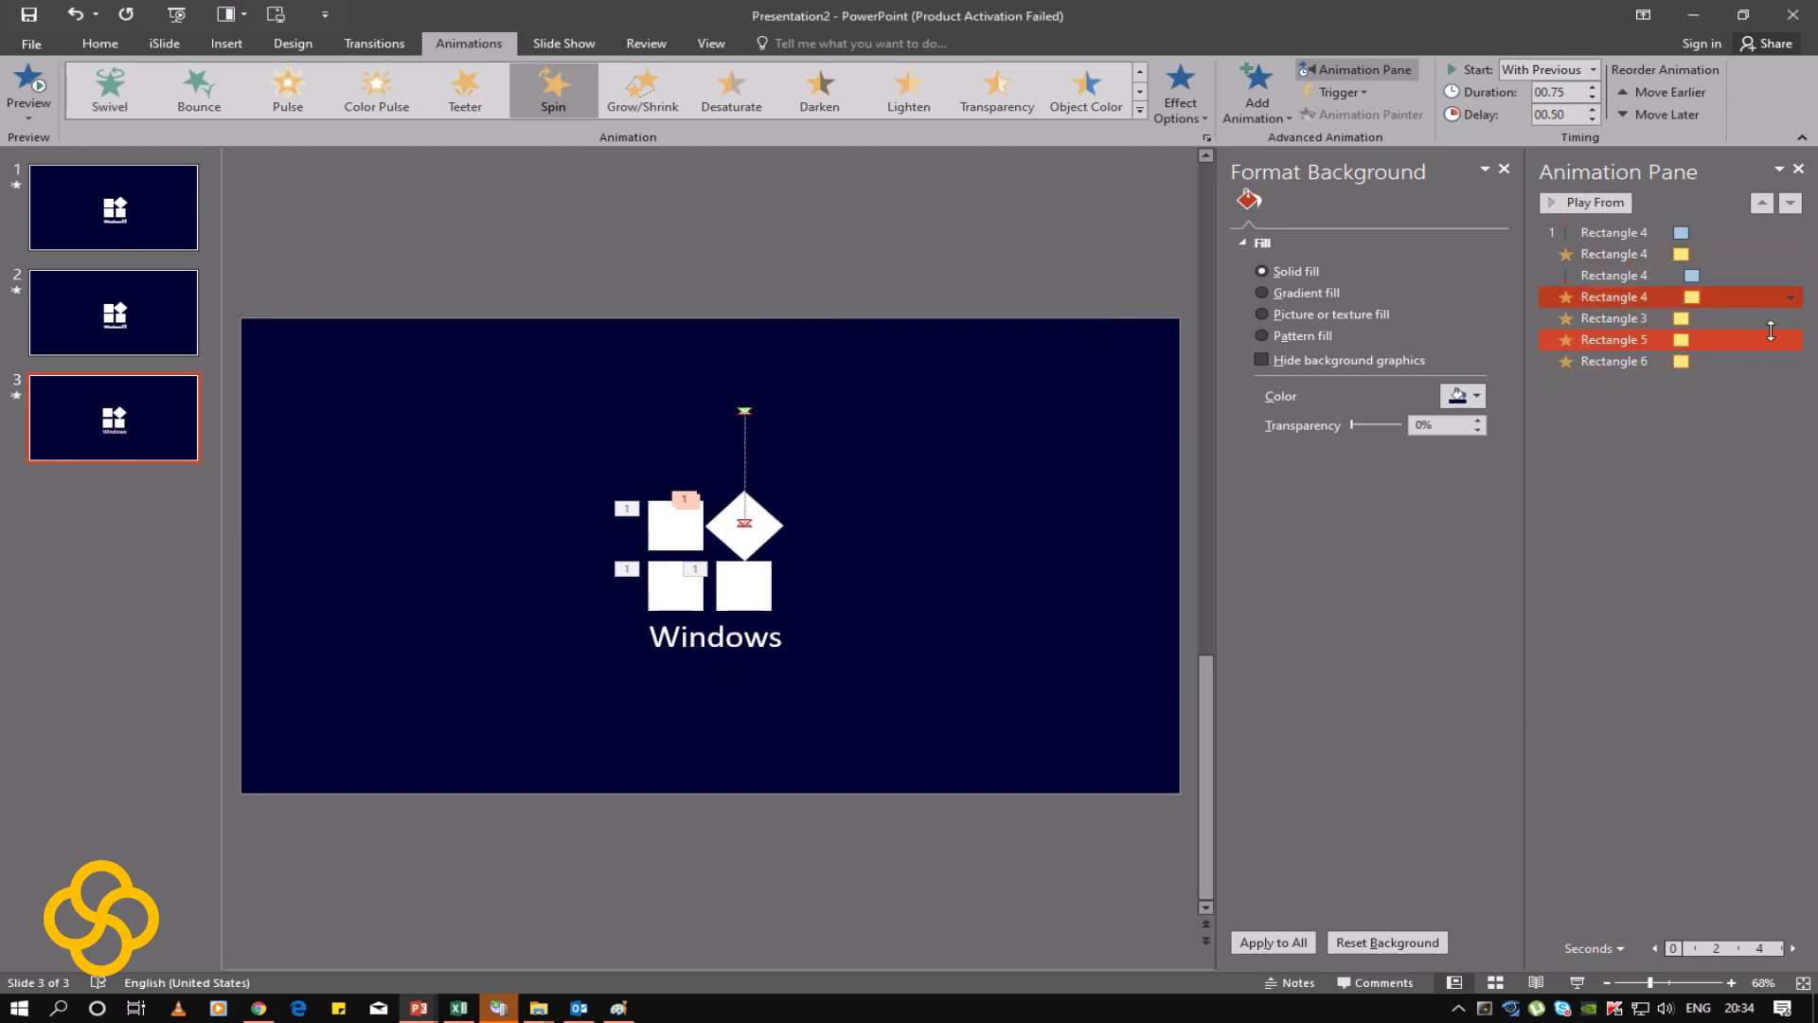
click(1790, 297)
click(1724, 389)
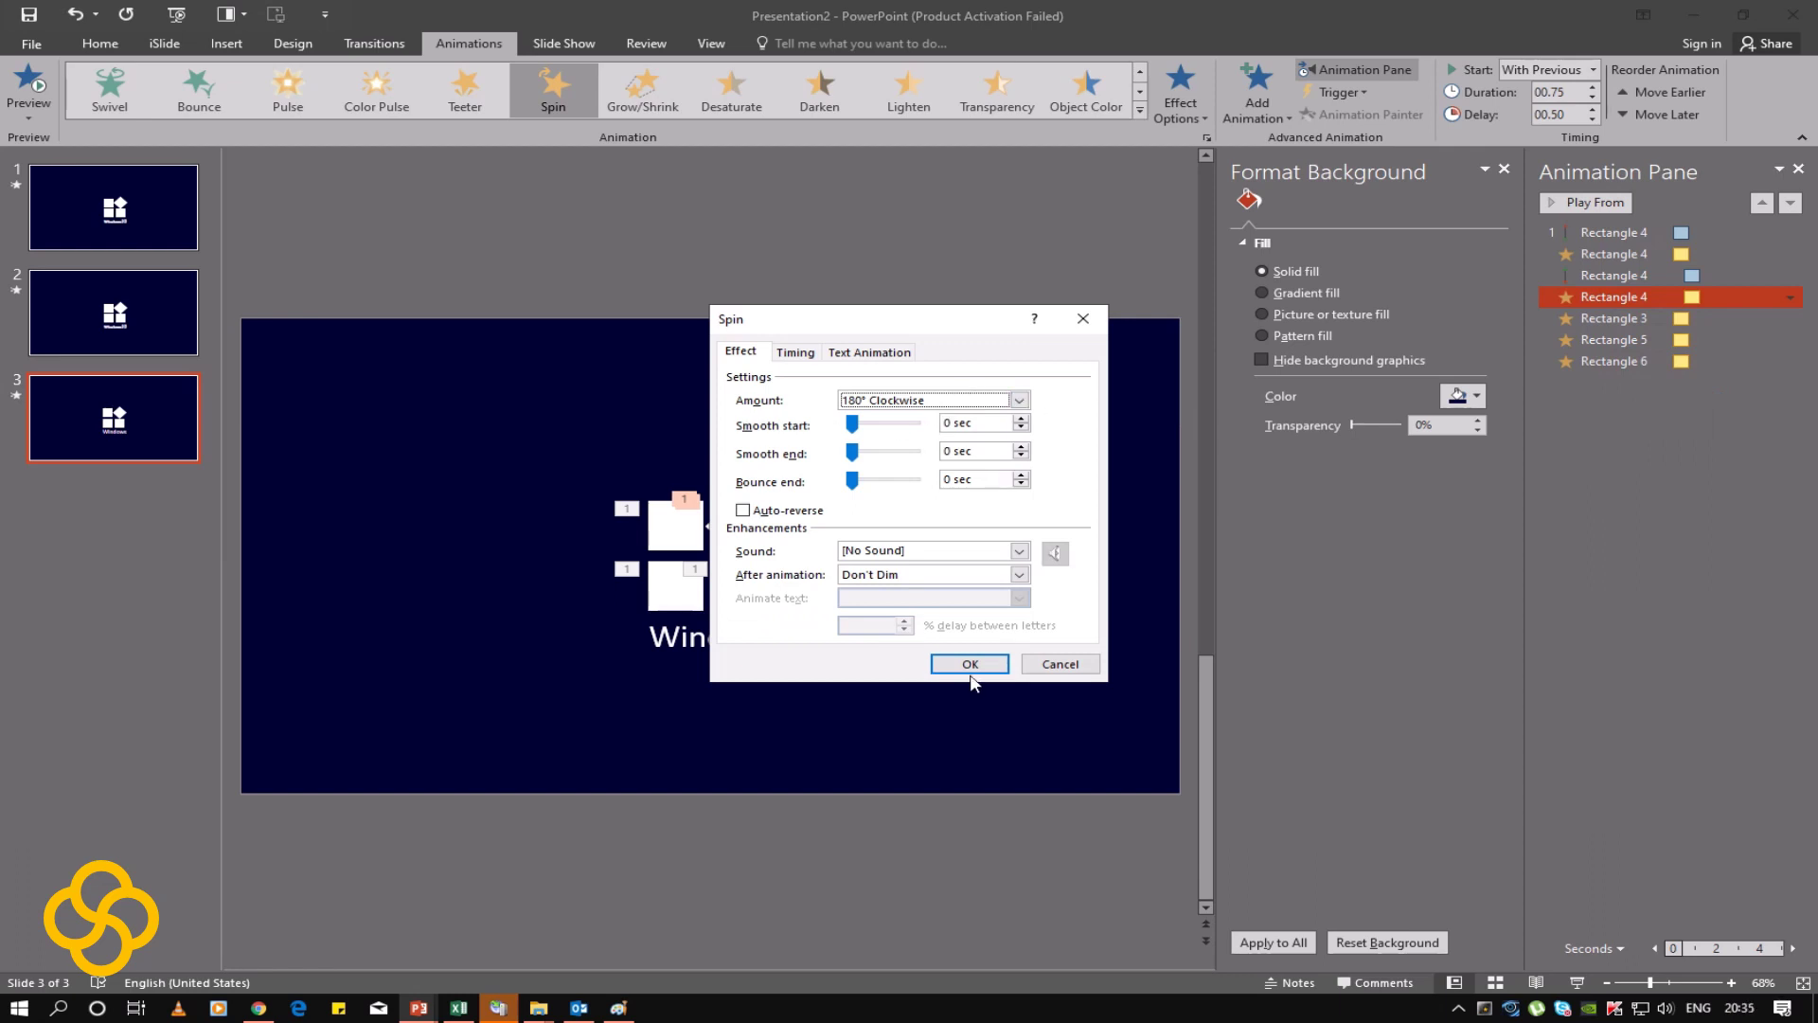
click(971, 664)
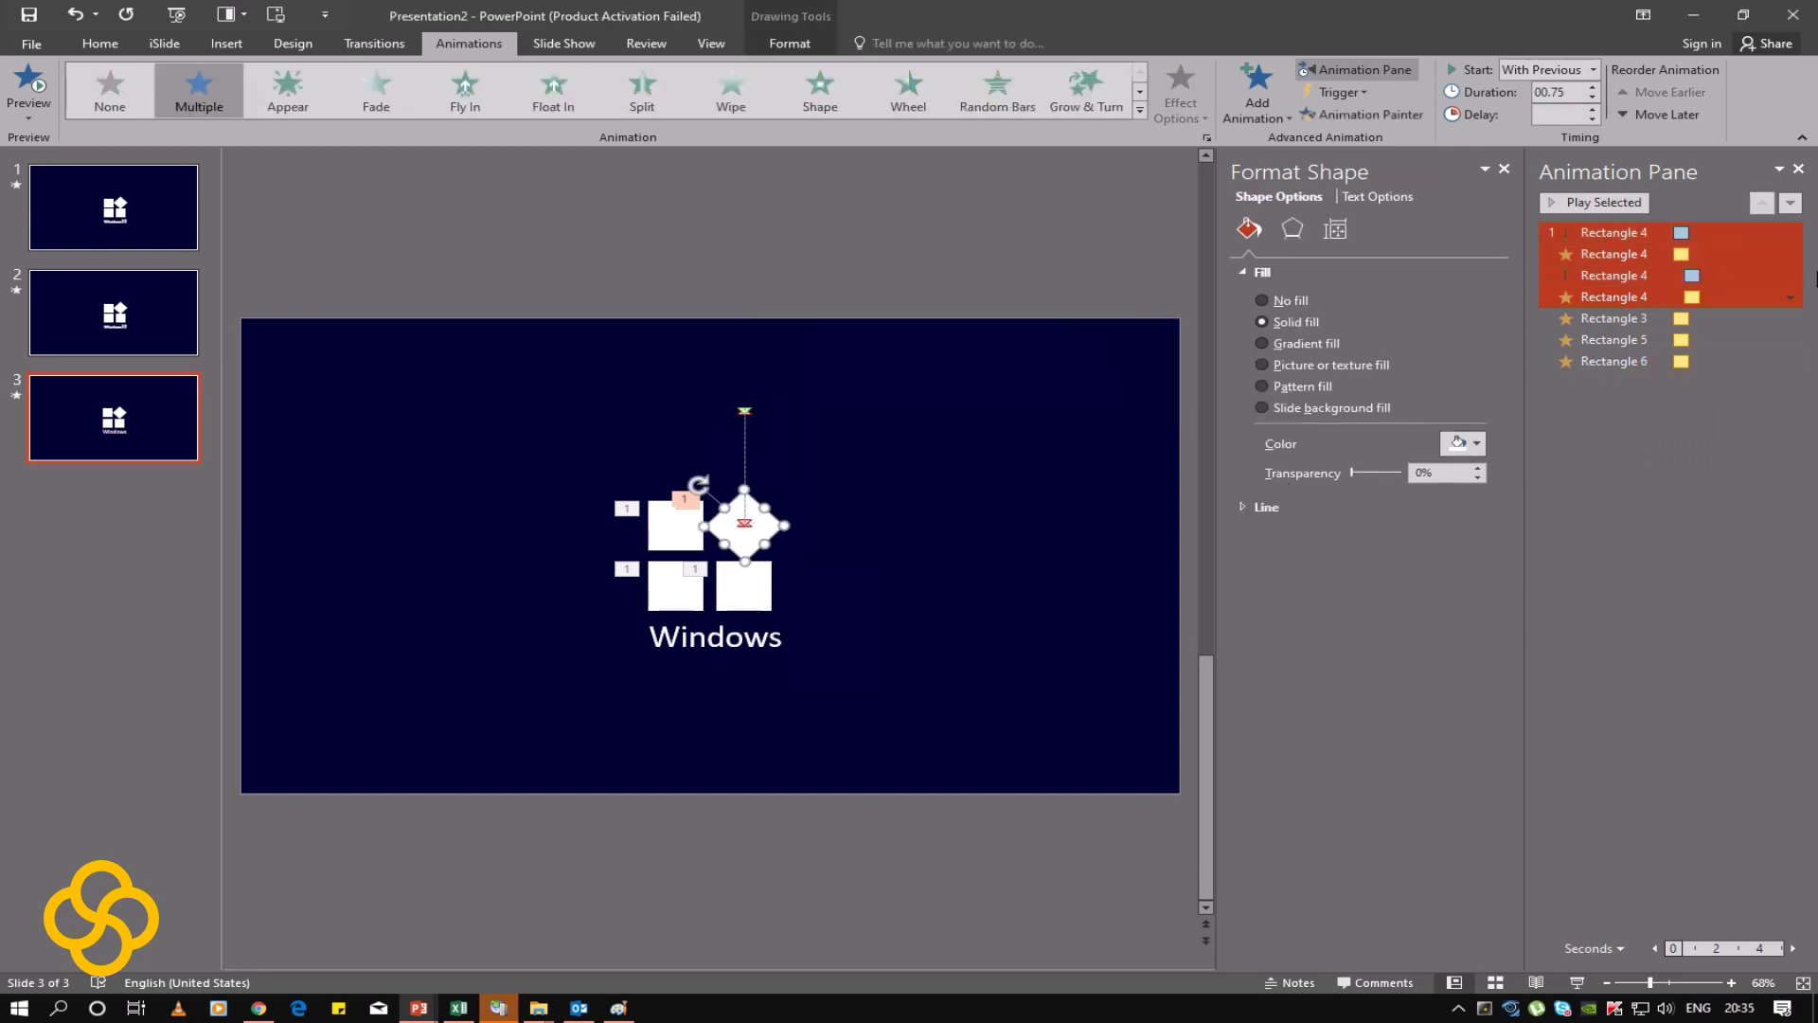
Step: Reopen the Down motion path's effect settings
click(1758, 373)
click(1760, 322)
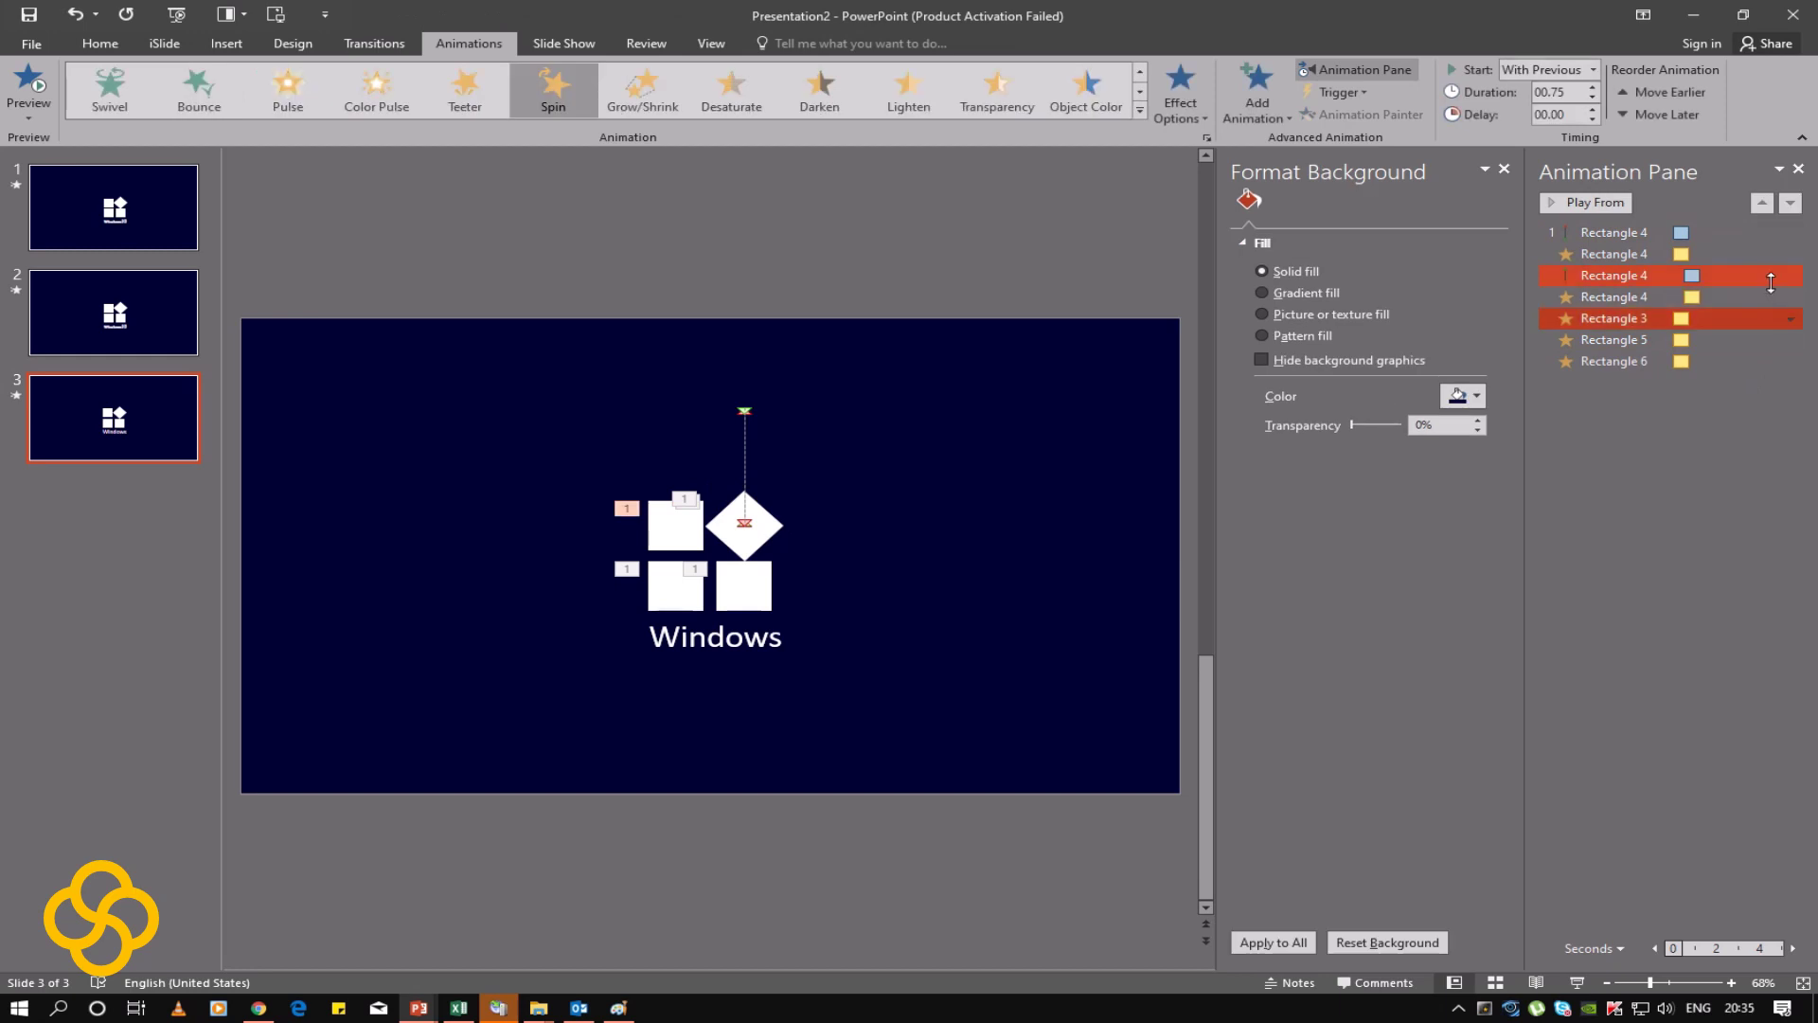
click(1770, 276)
click(1791, 276)
click(1710, 367)
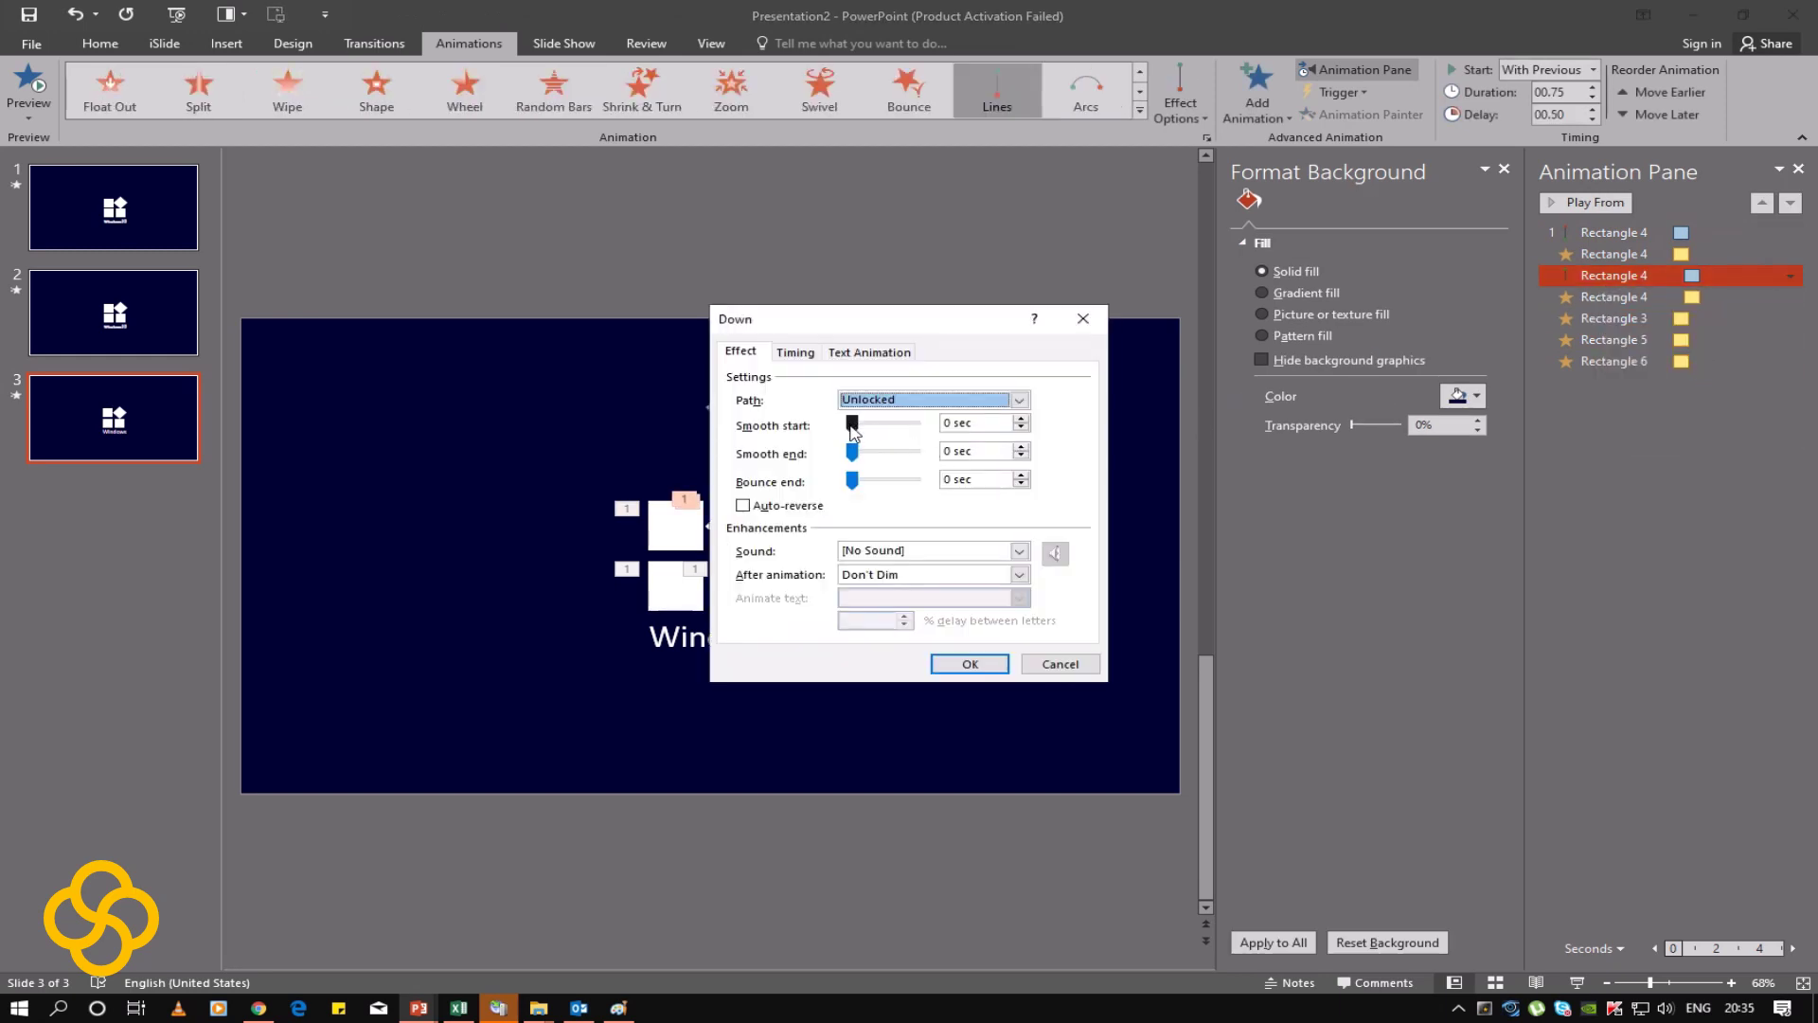
Step: Give the Down motion path a 0.17 sec smooth start and preview the animations
drag(851, 428, 860, 427)
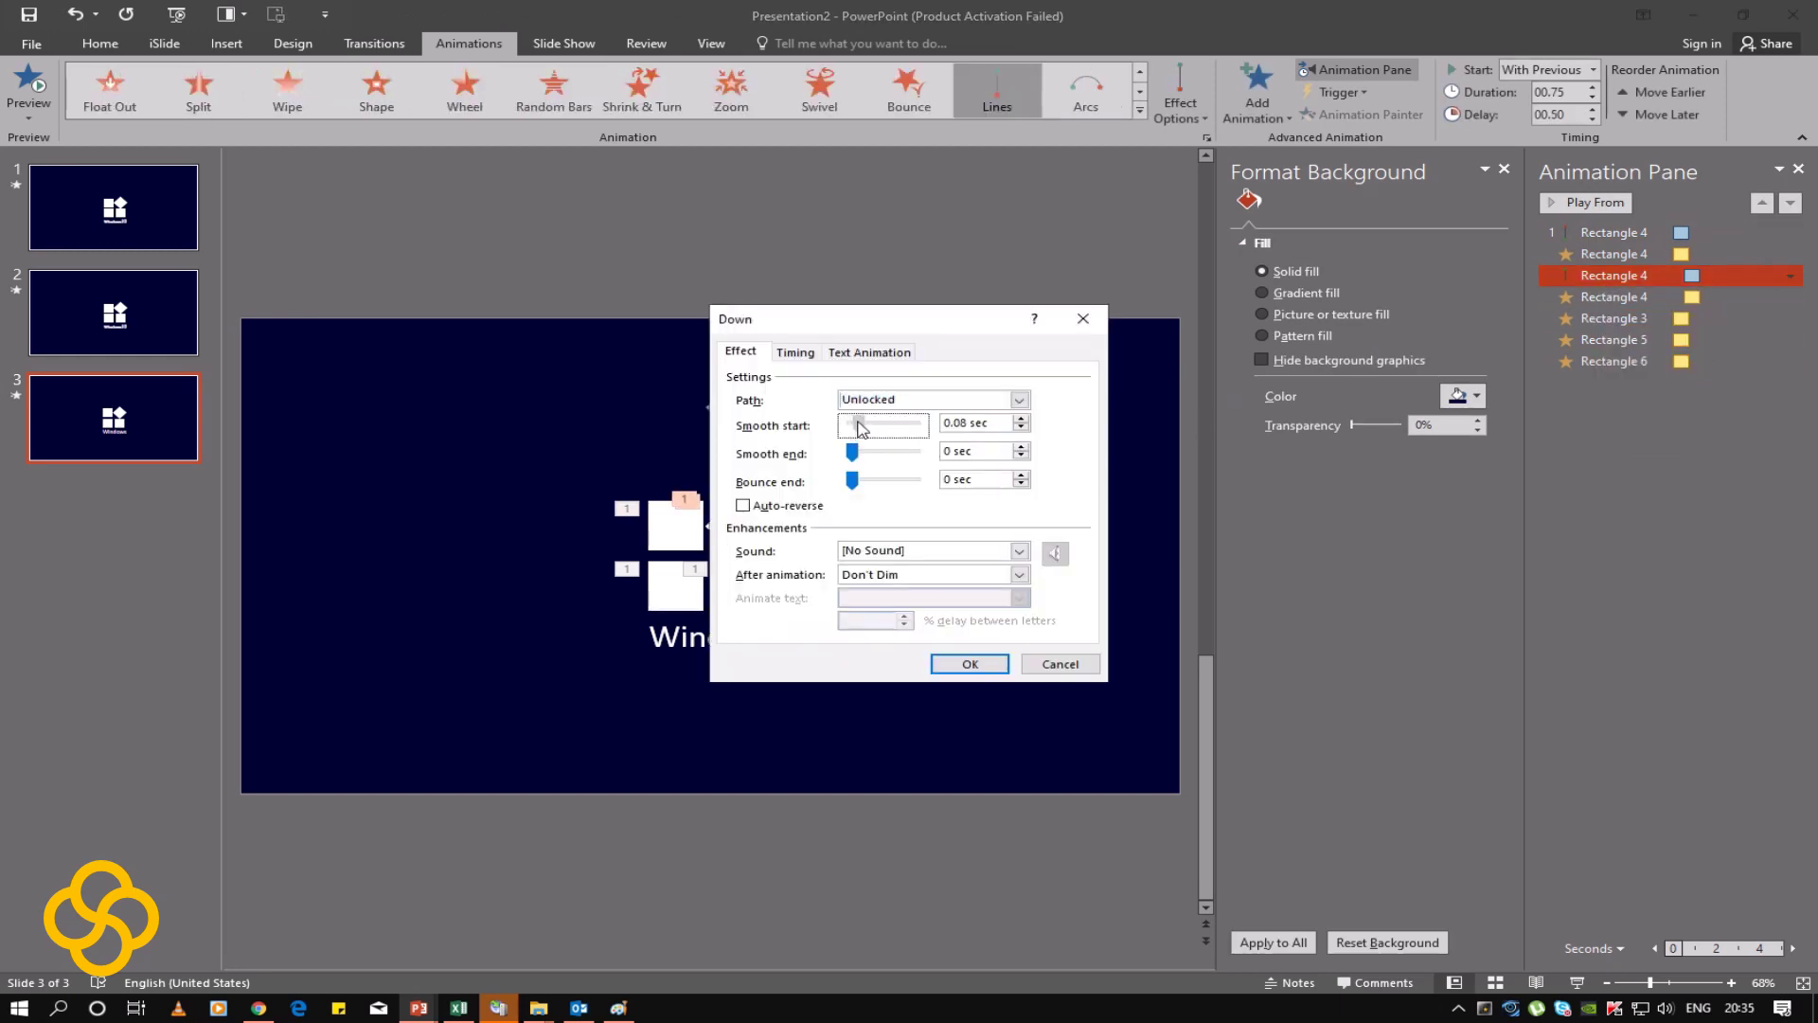
click(969, 664)
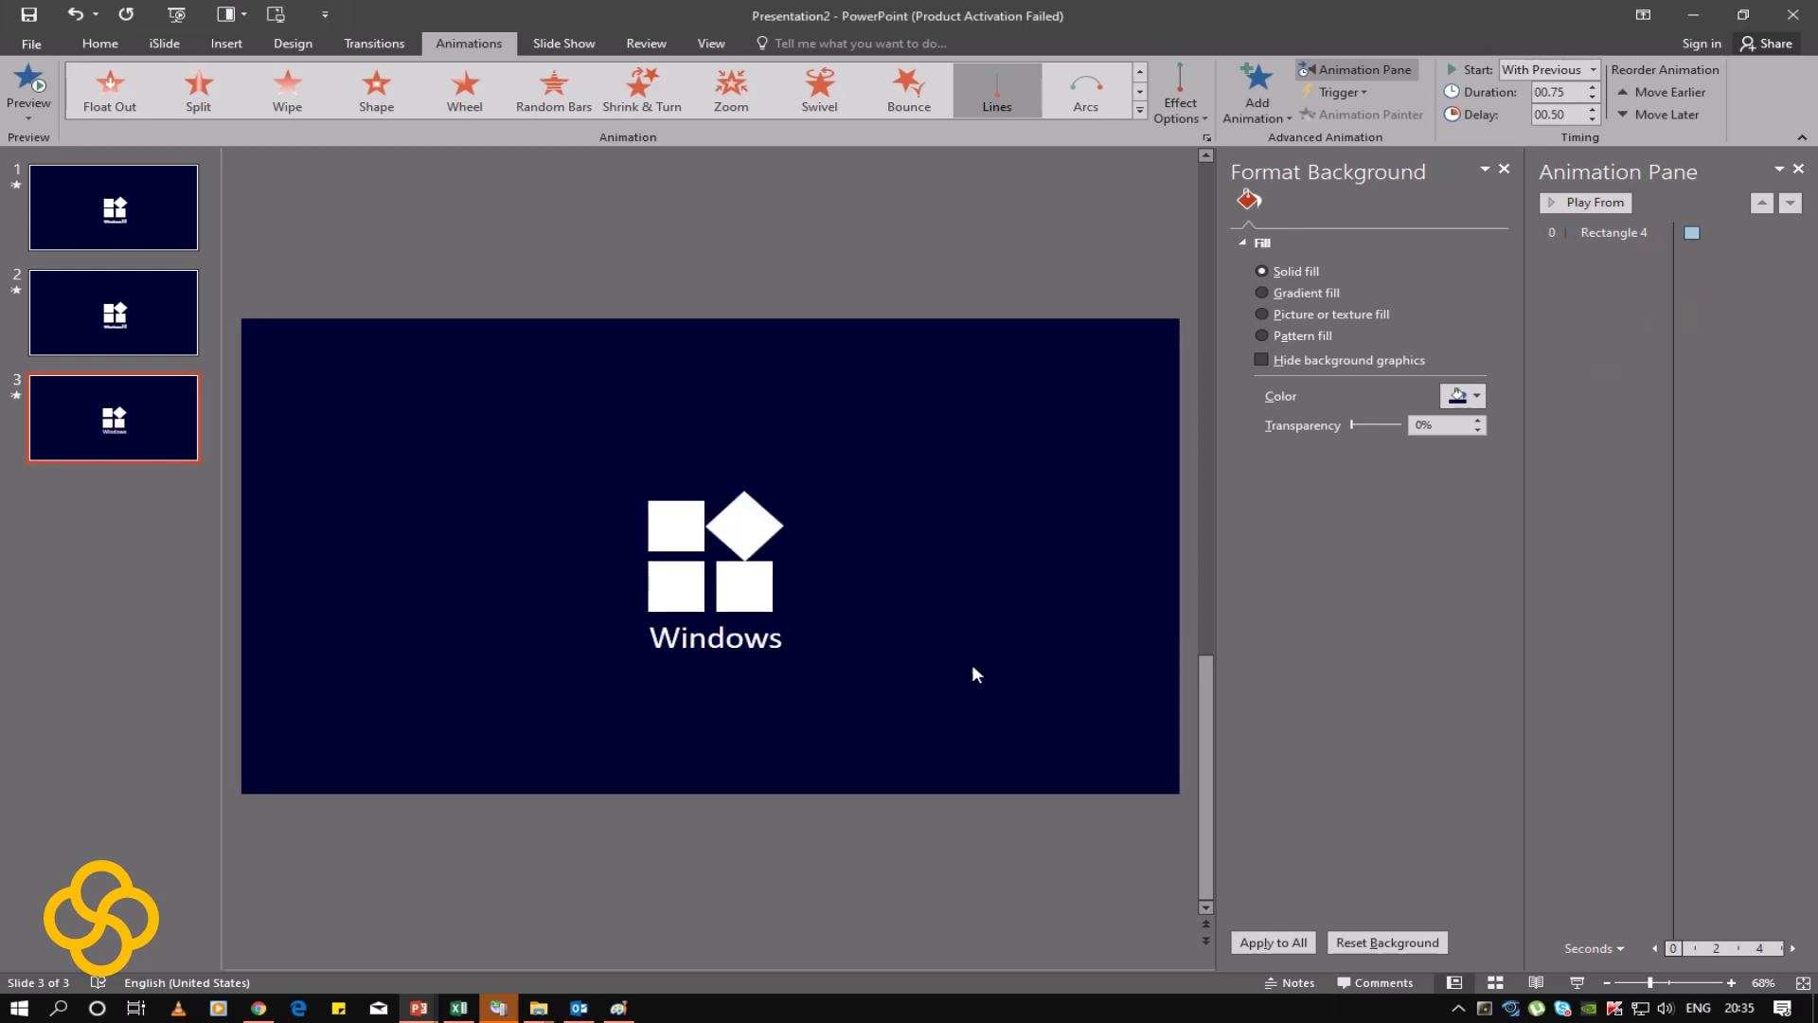
click(44, 98)
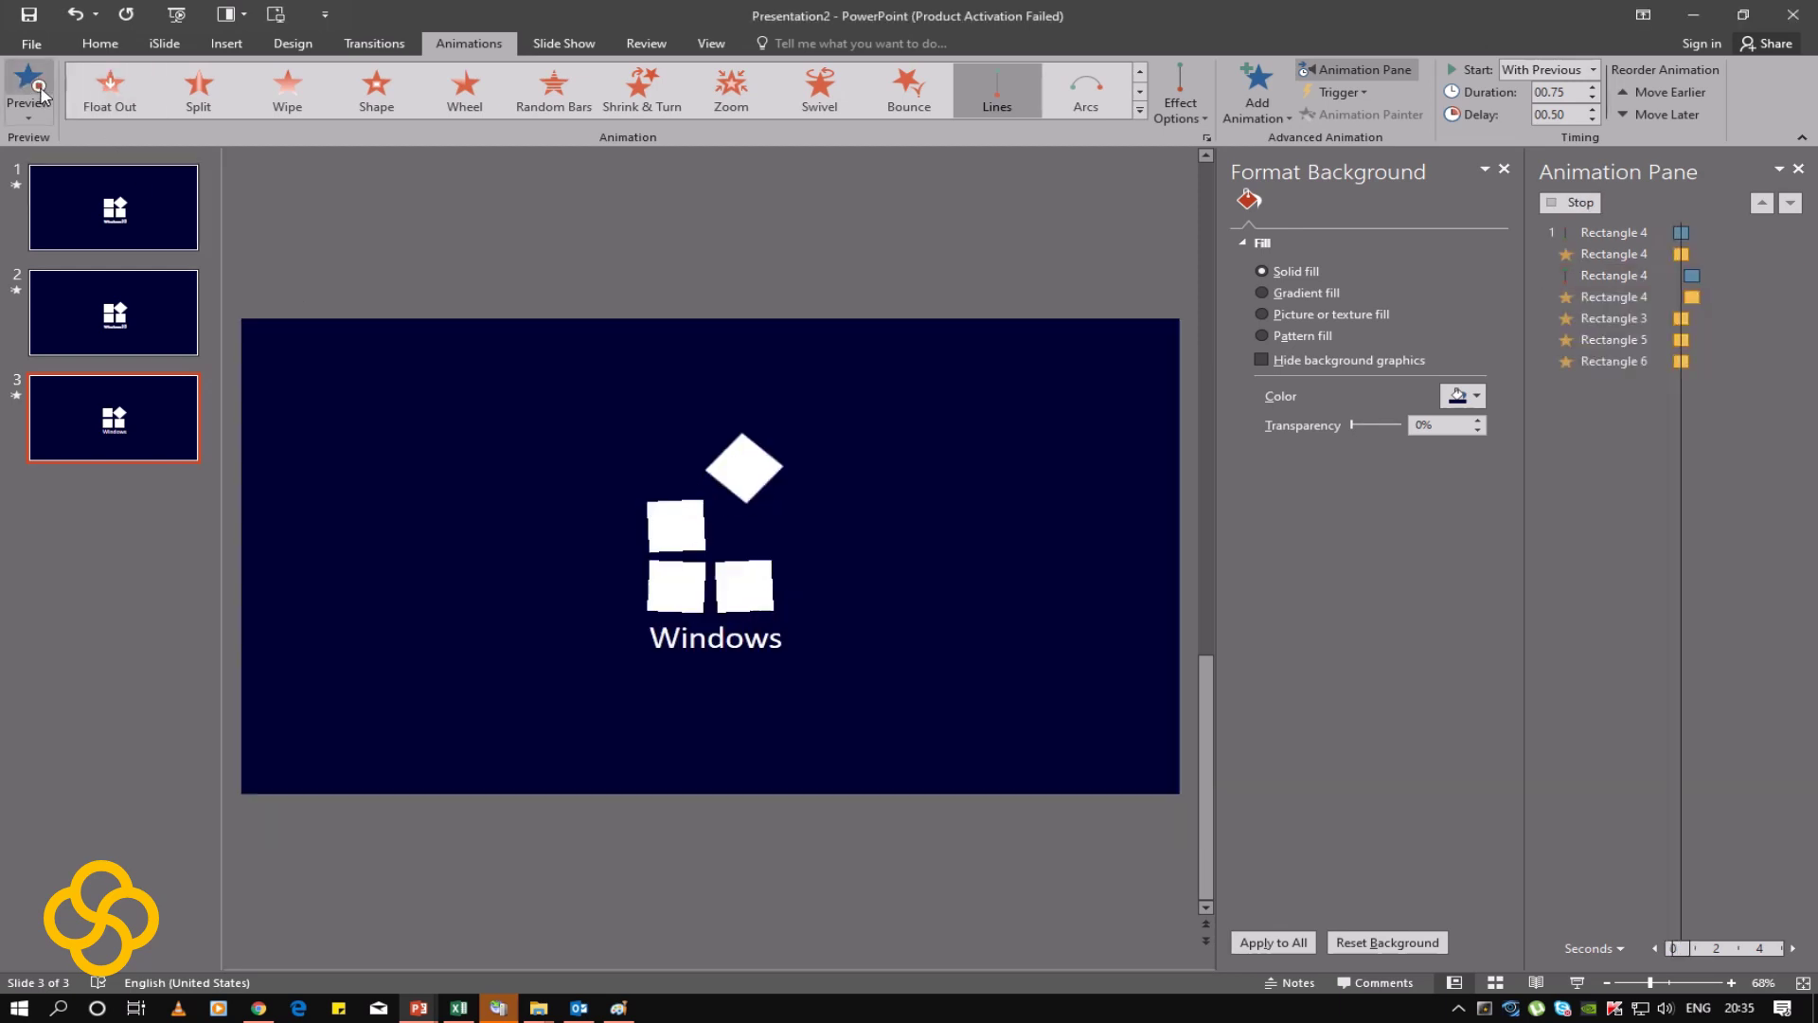
click(1750, 275)
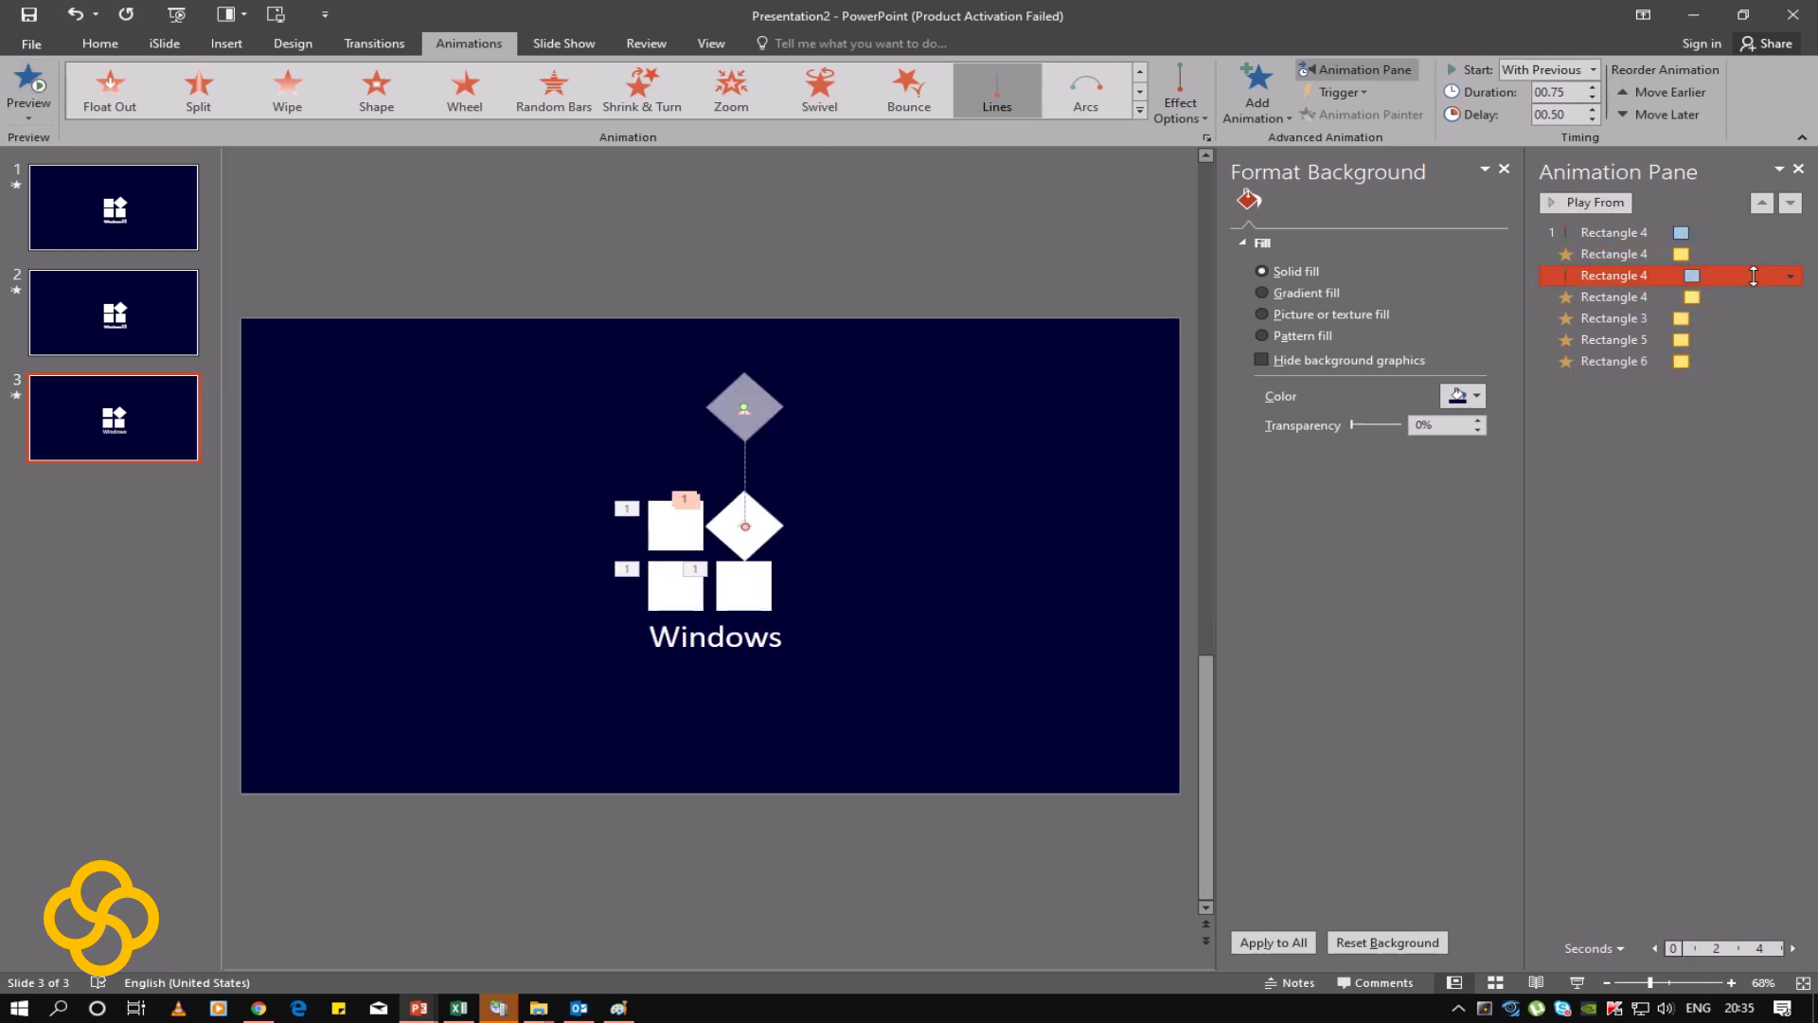
click(1790, 277)
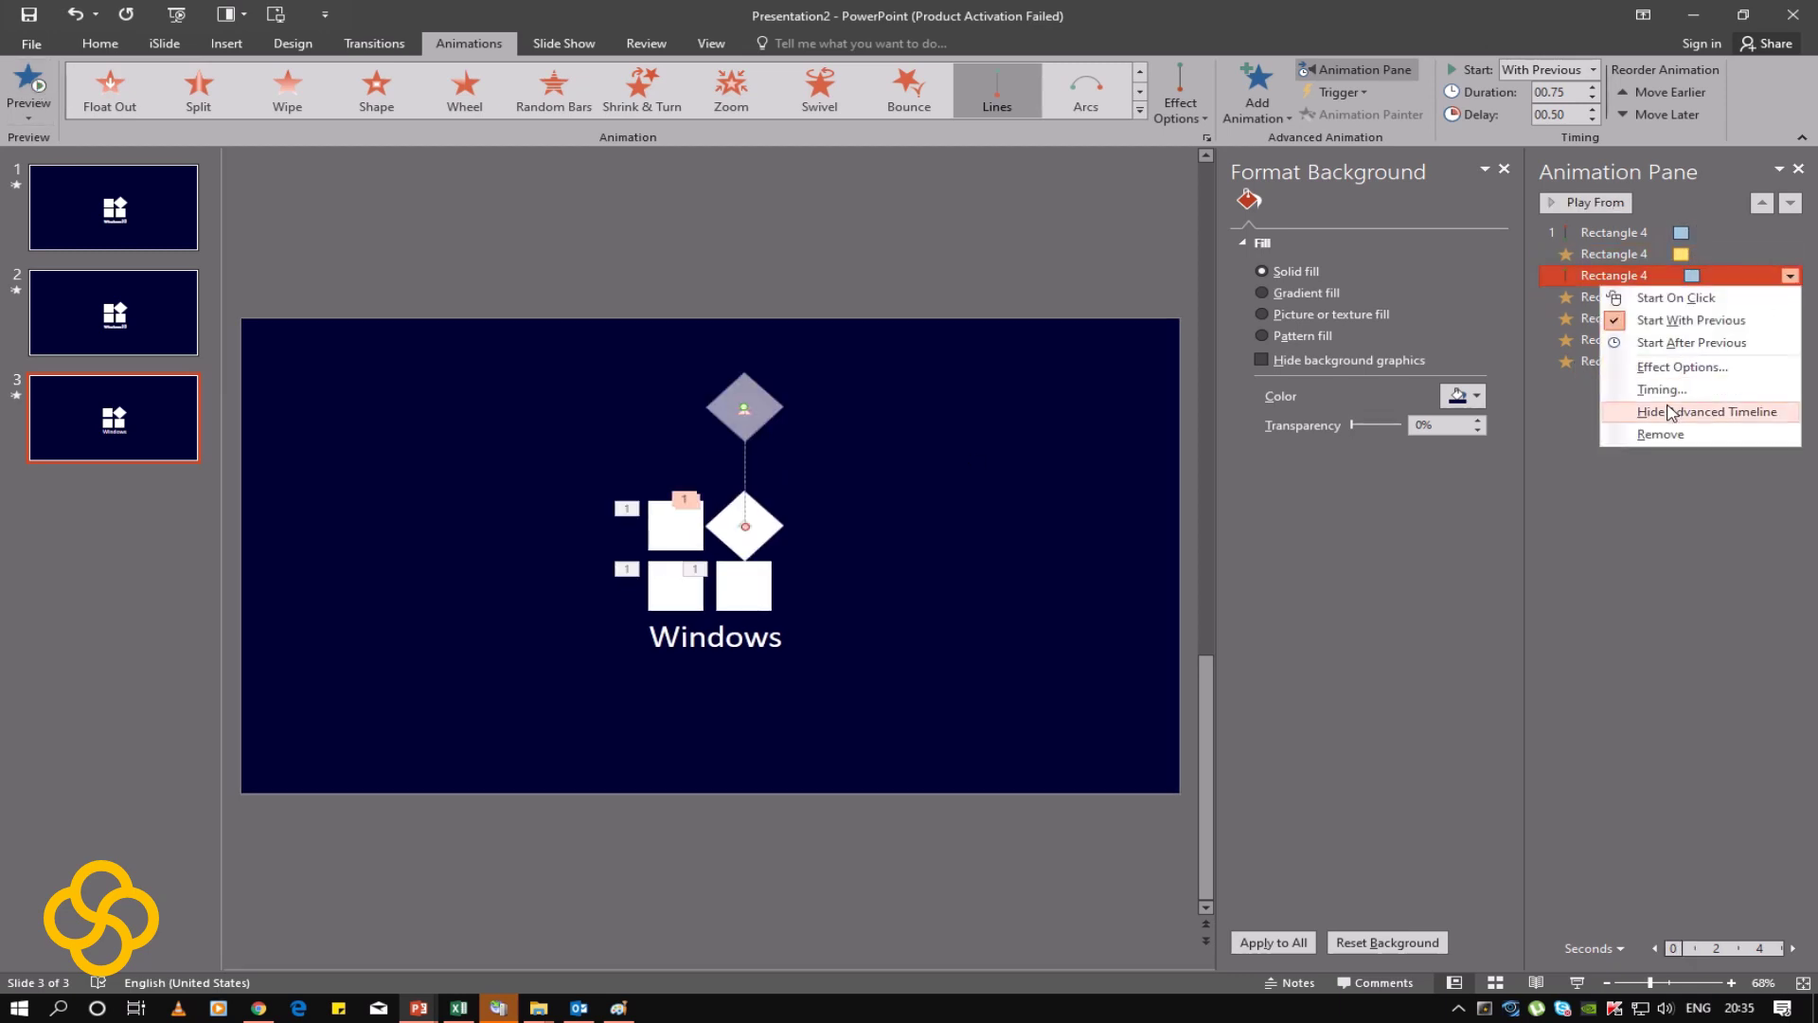
click(1648, 358)
drag(863, 425, 863, 425)
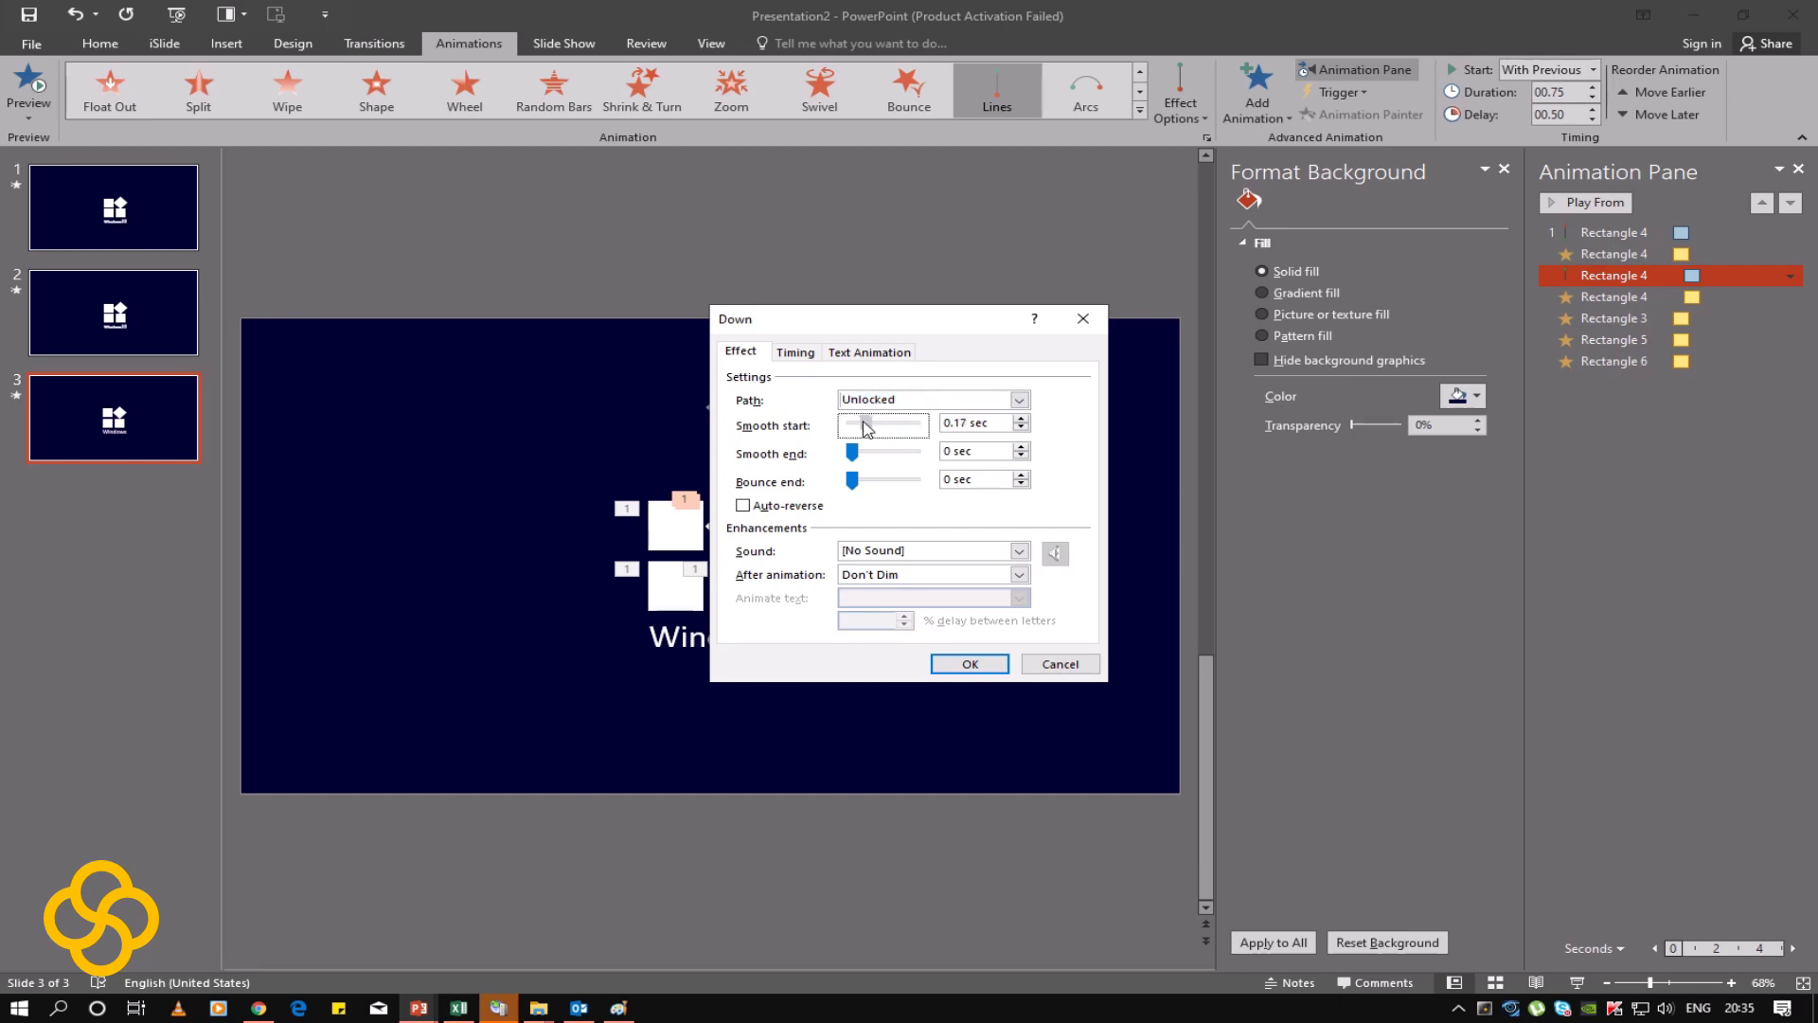
click(958, 664)
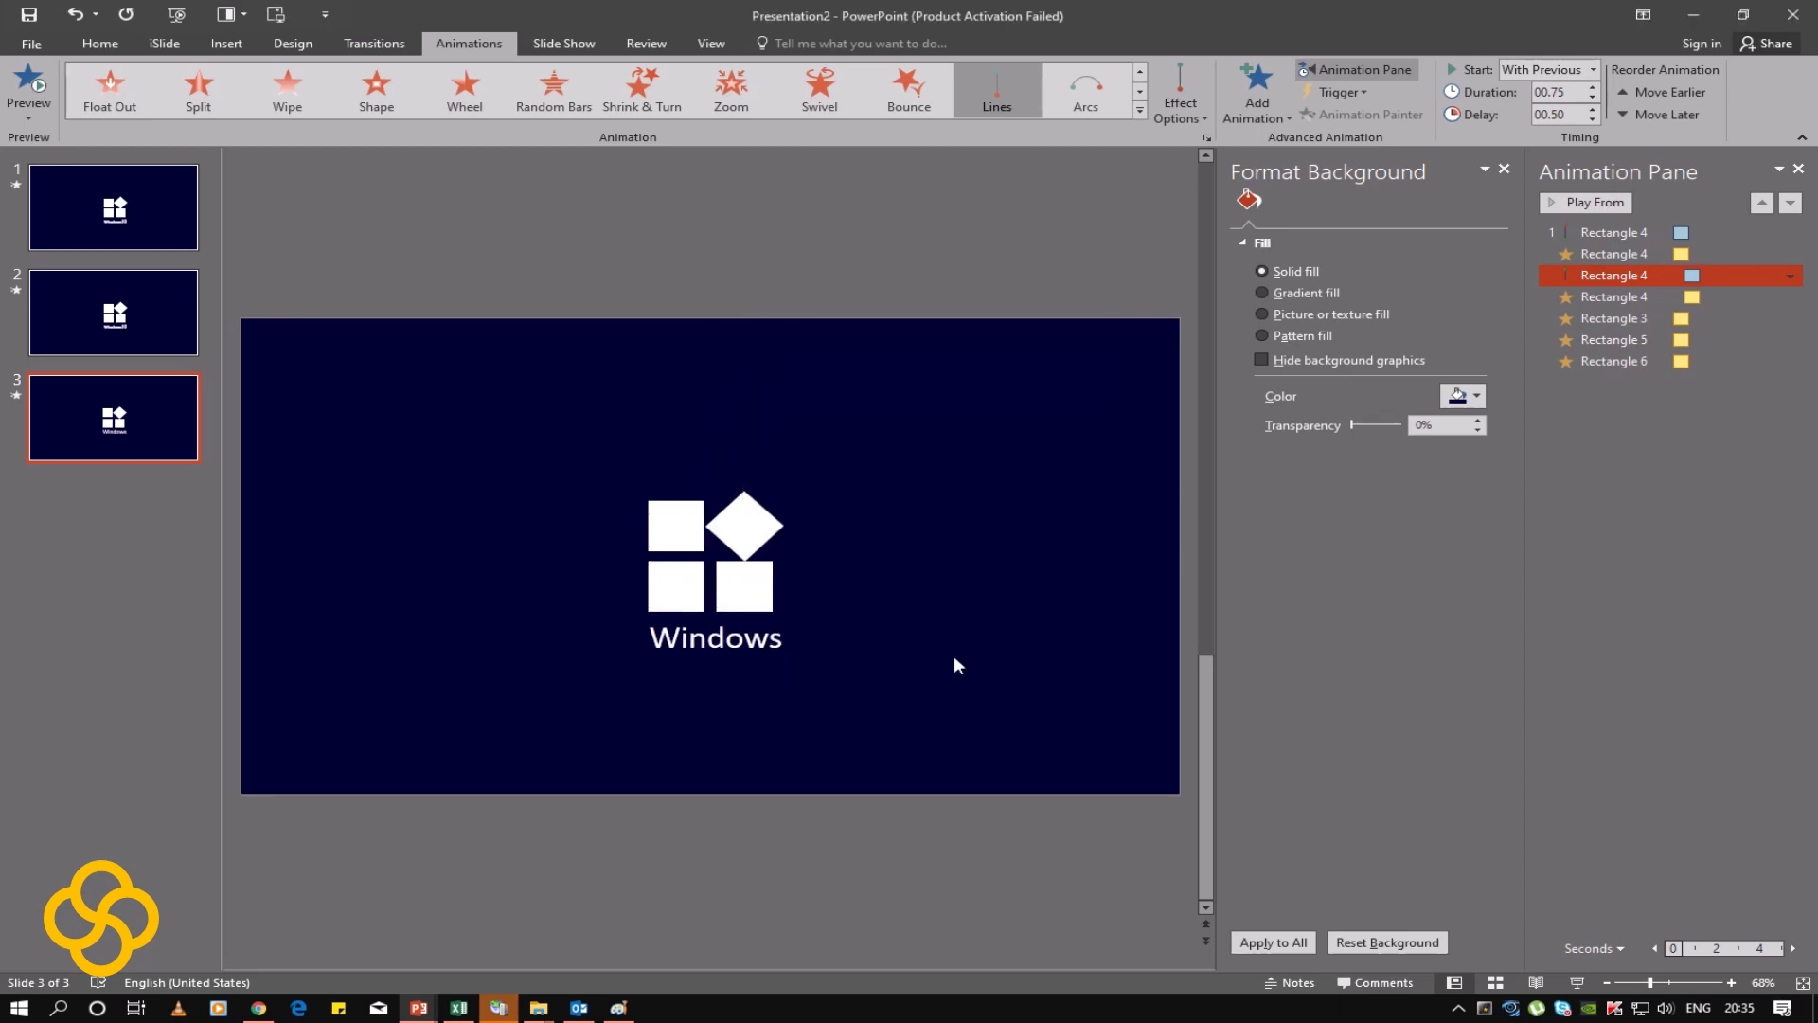
click(42, 98)
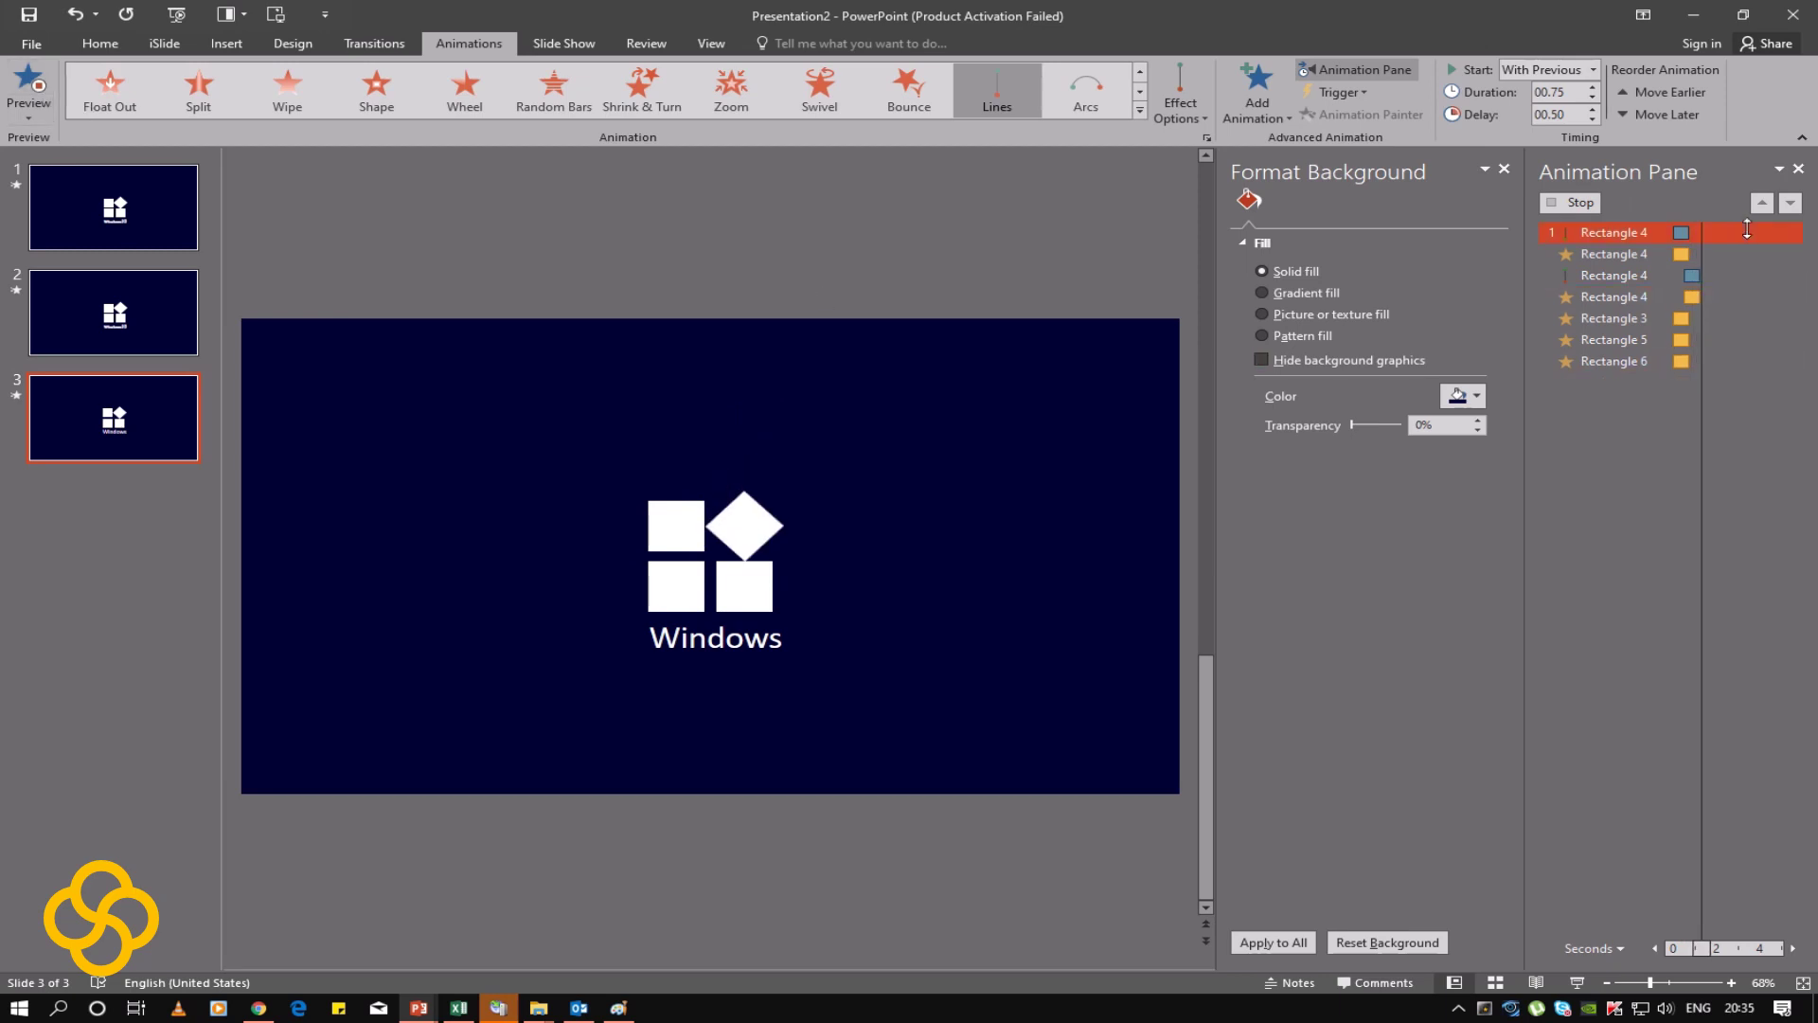
Step: Add a 0.32 sec smooth end to the Up motion path and preview
click(1790, 232)
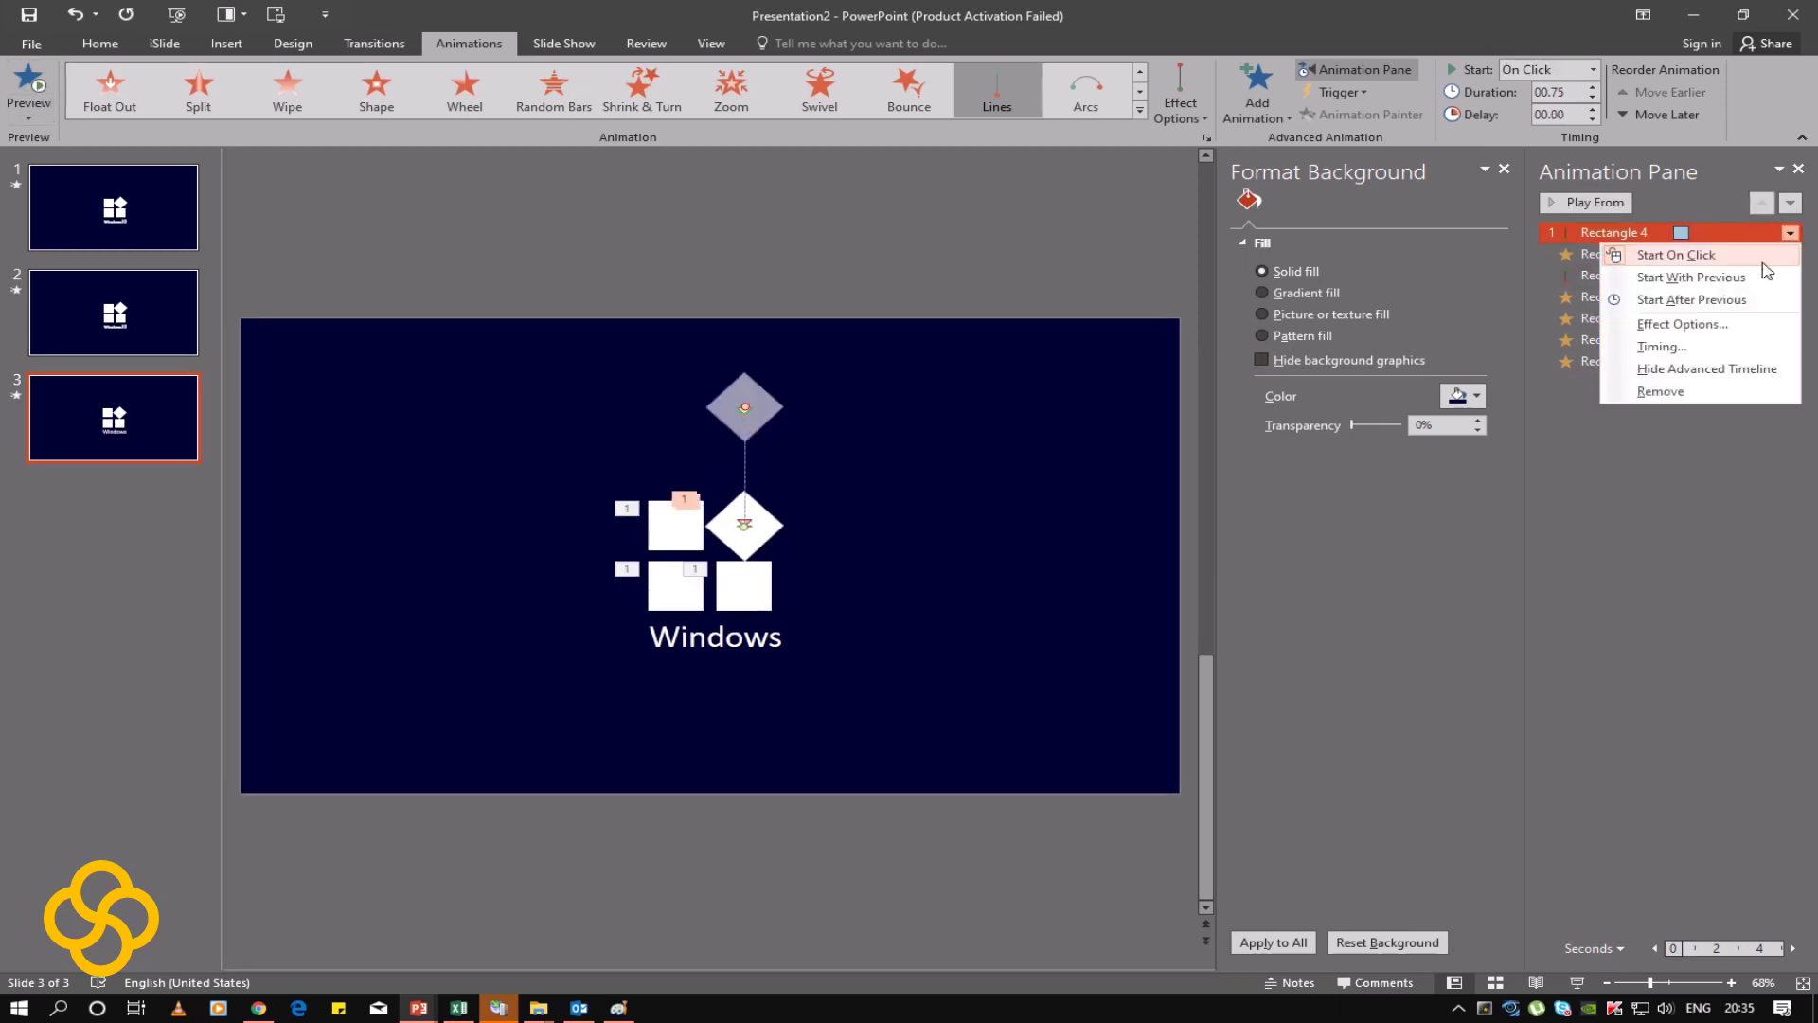
click(1727, 325)
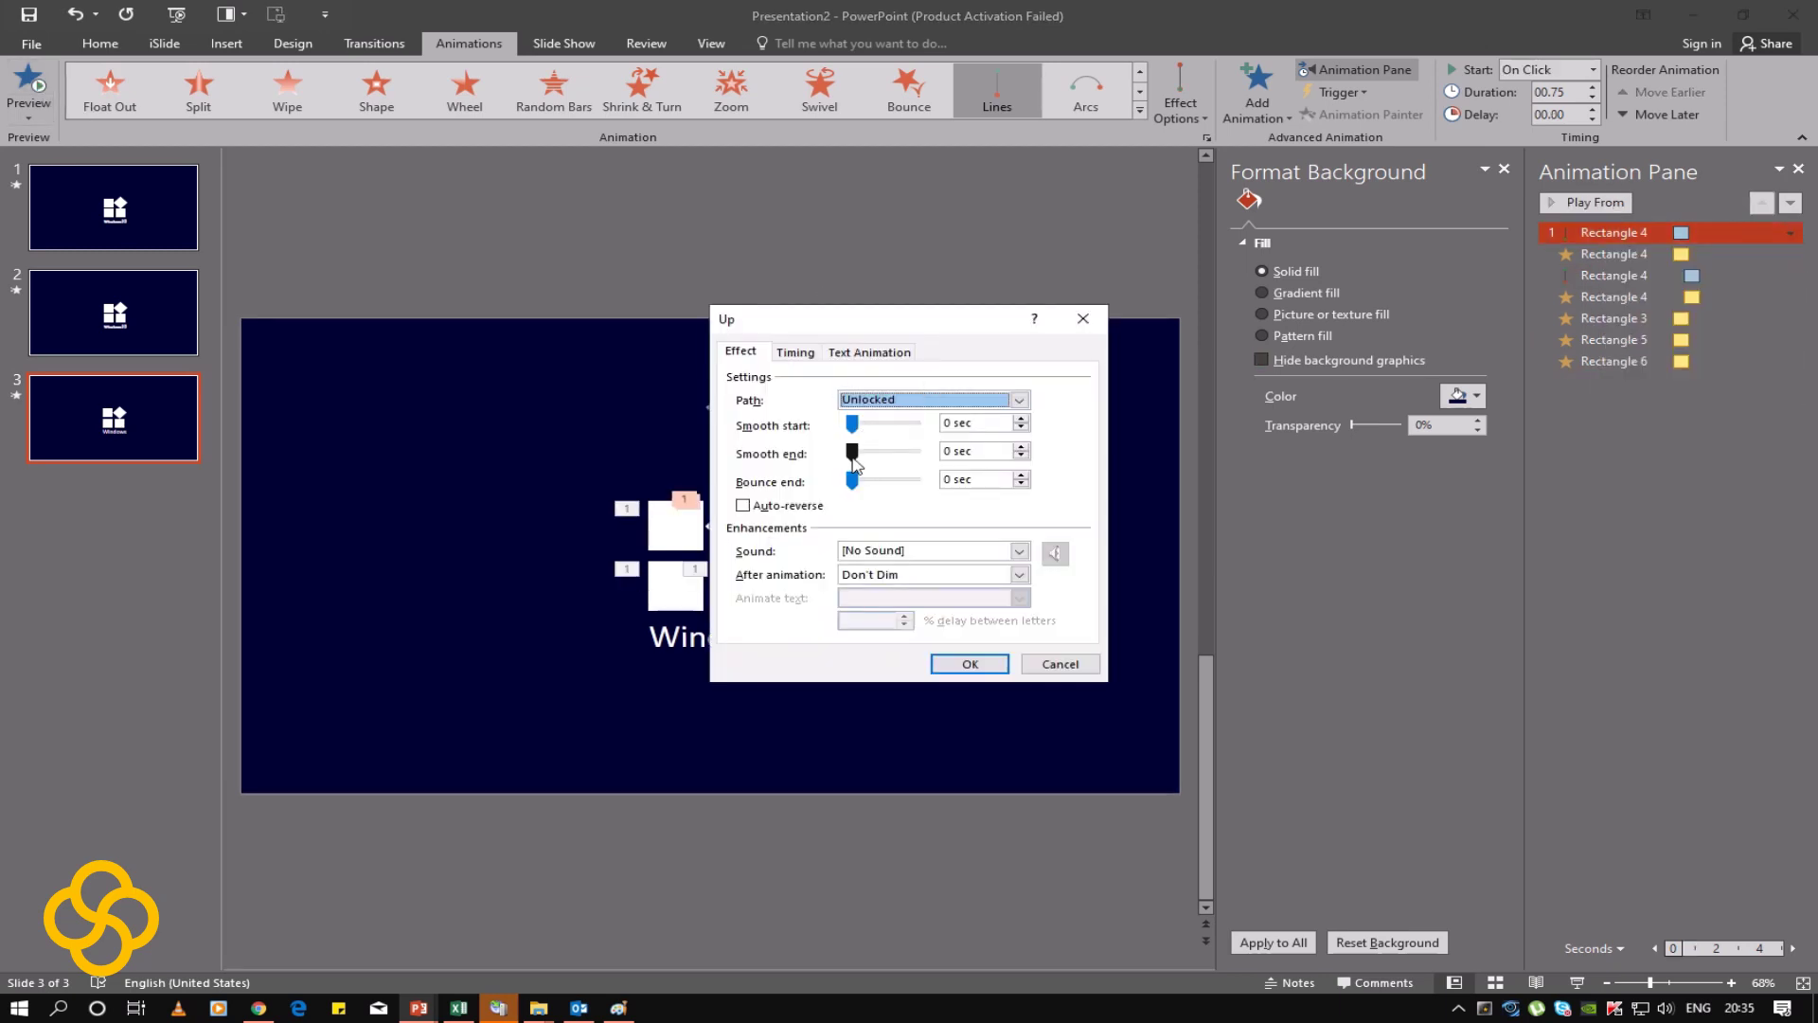
drag(853, 453, 863, 453)
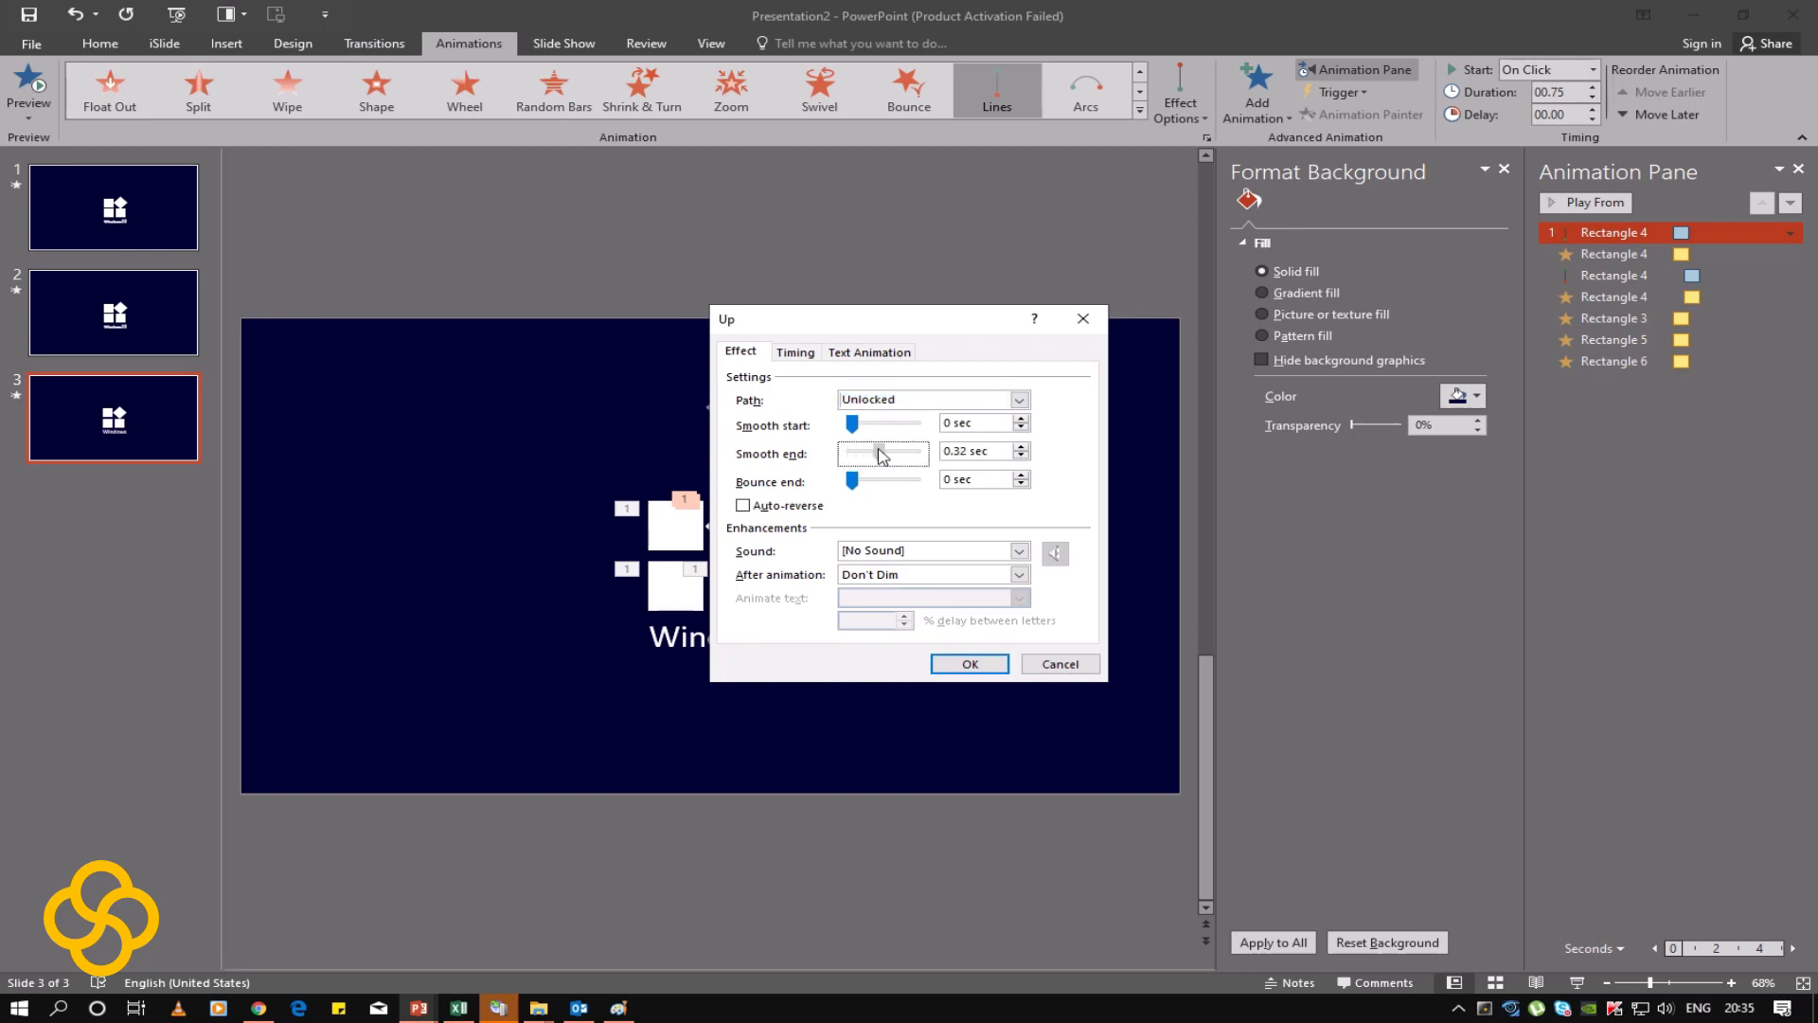
click(970, 664)
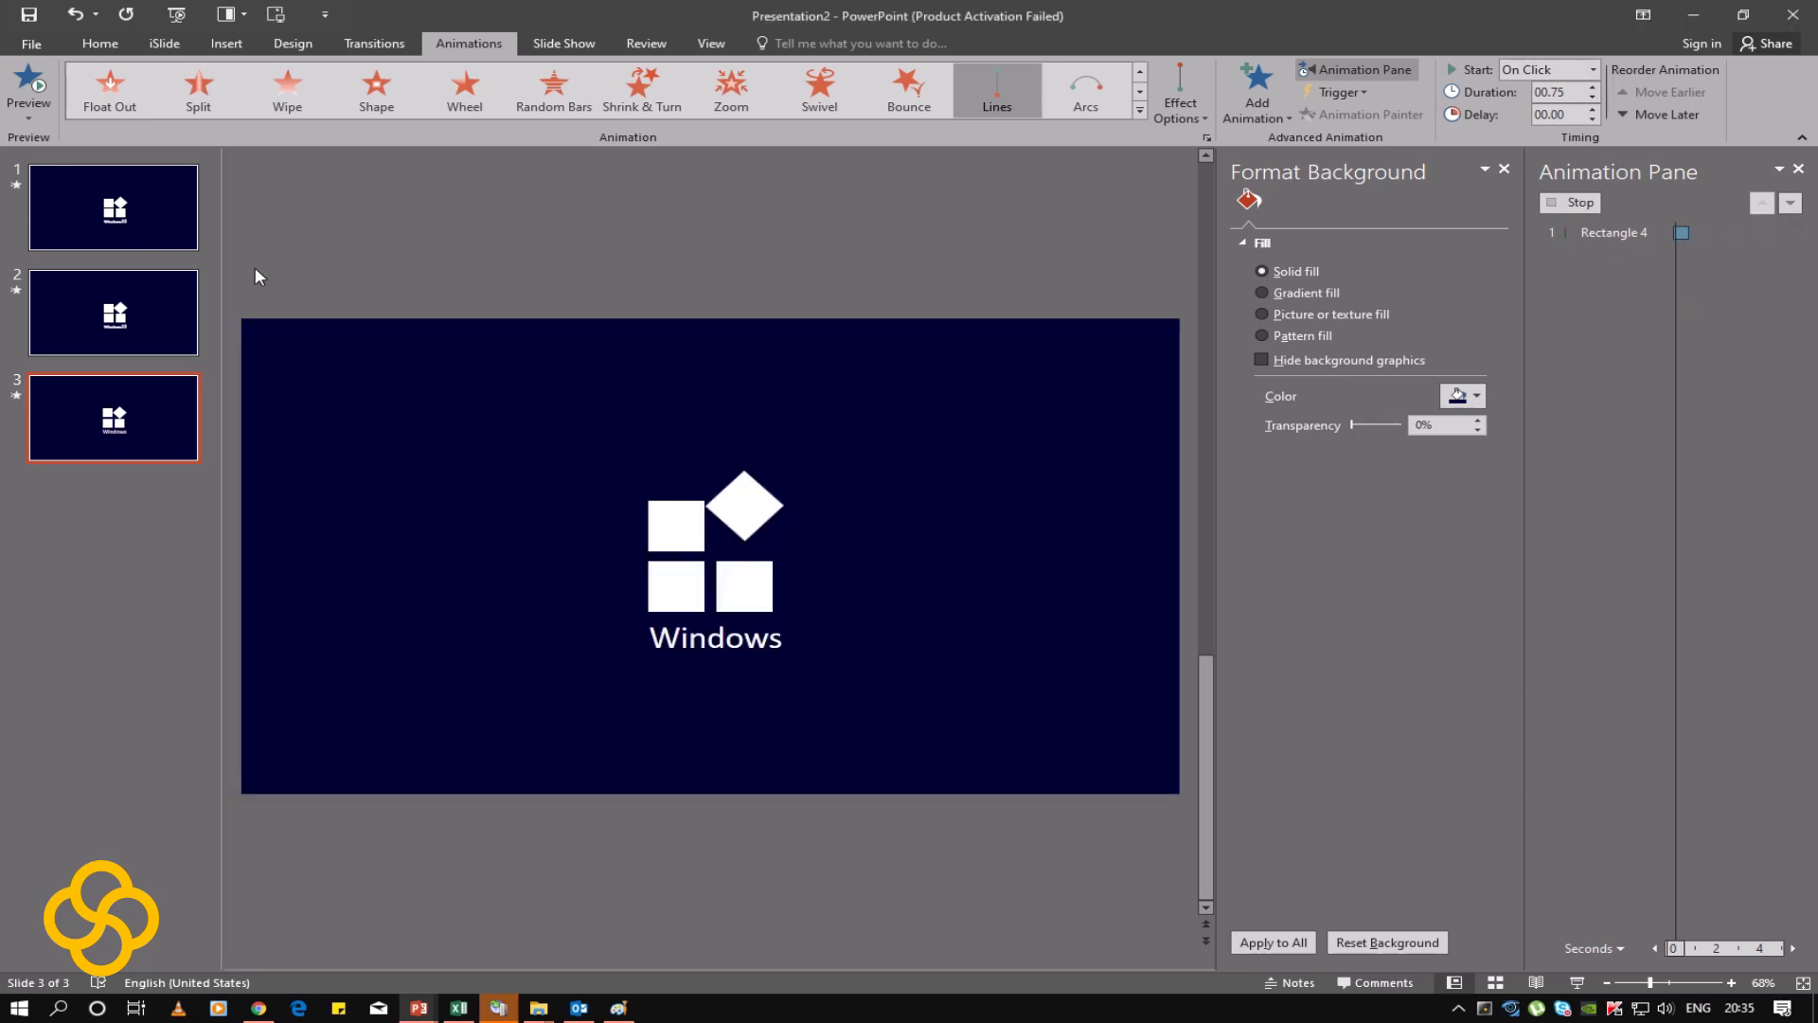